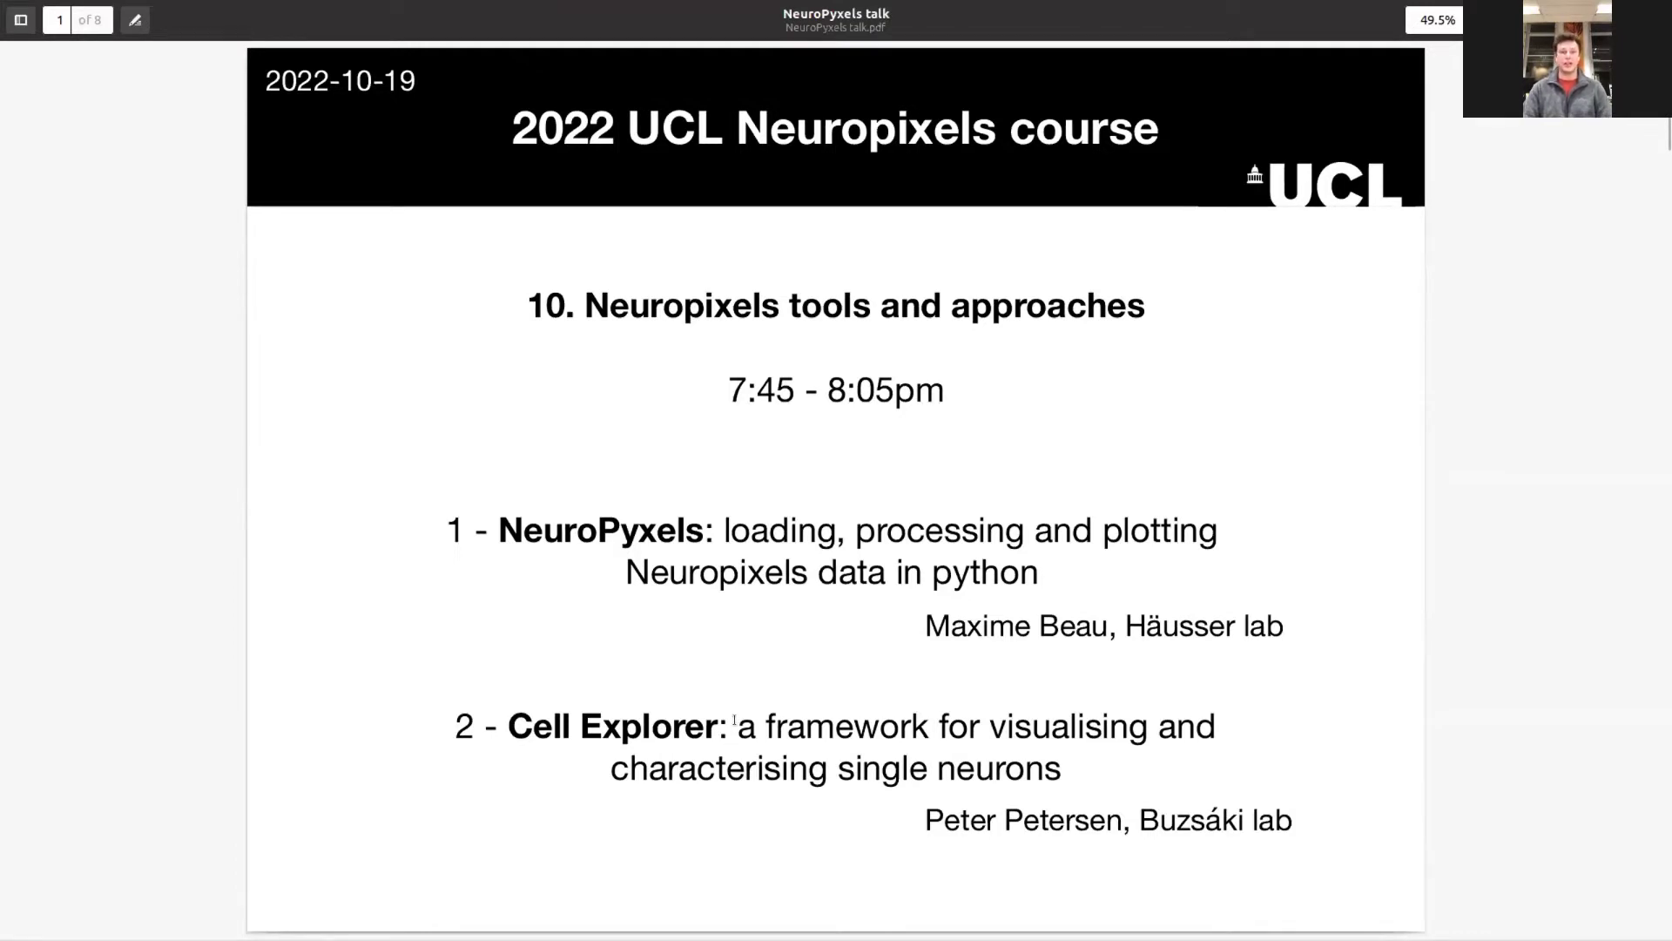
Advance the NeuroPyxels talk to page 2, the recording-channel traces slide
key("Right")
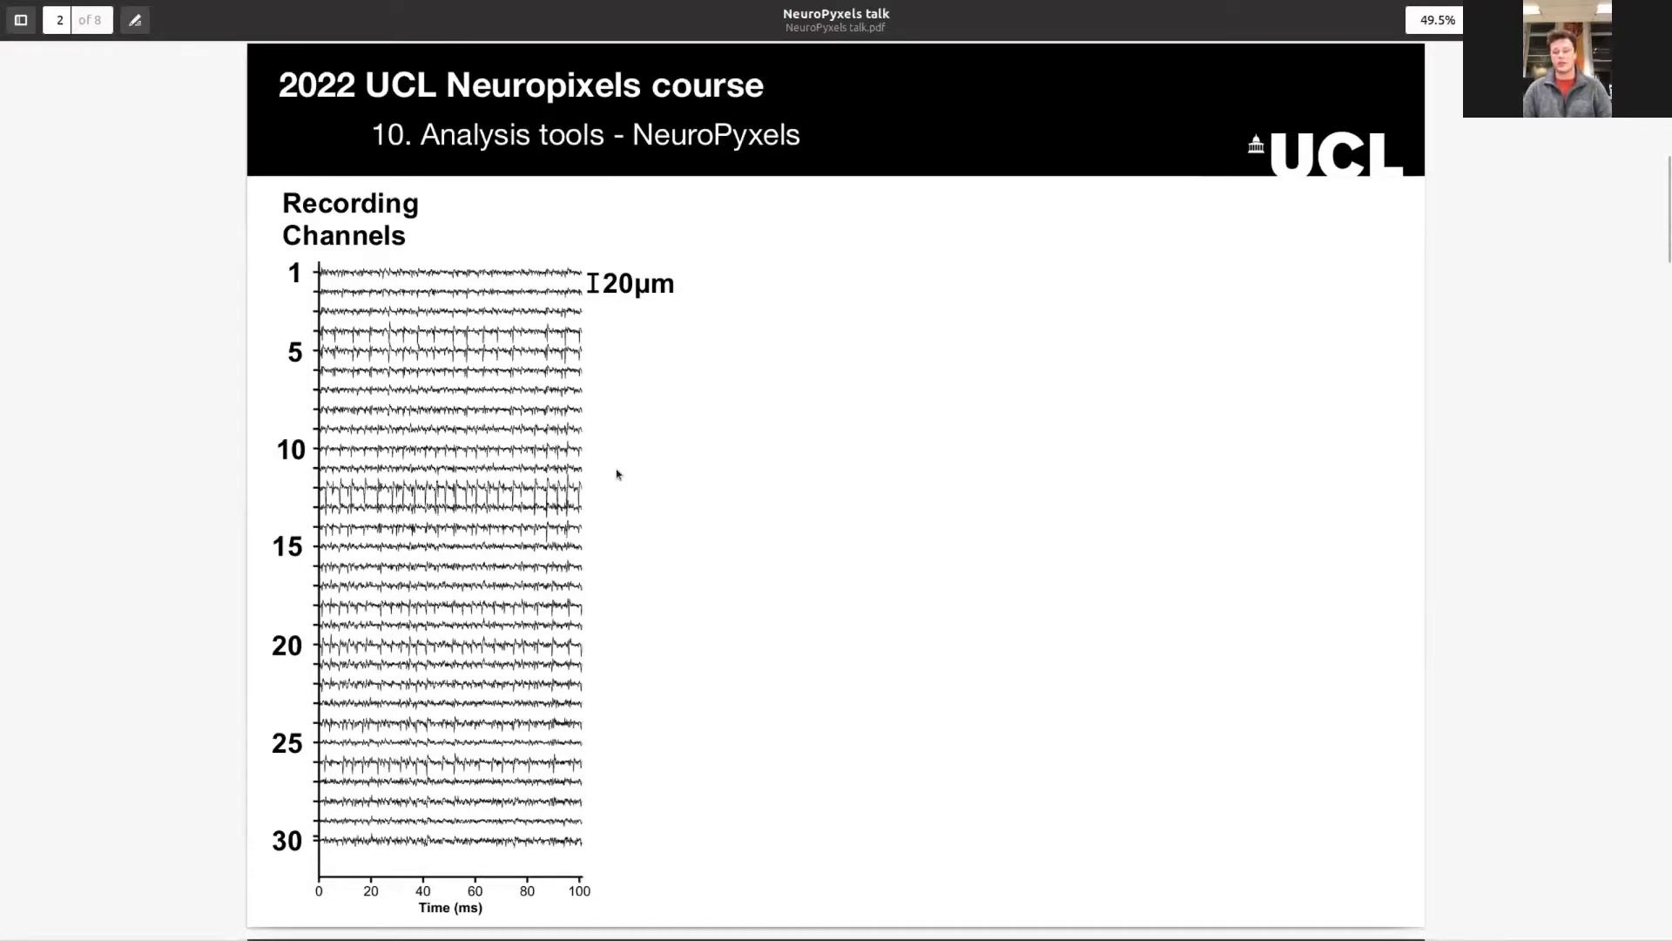
Go through the spike-sorting slide, marking 'manual curation in Phy', to page 4's output files list
key("Page_Down")
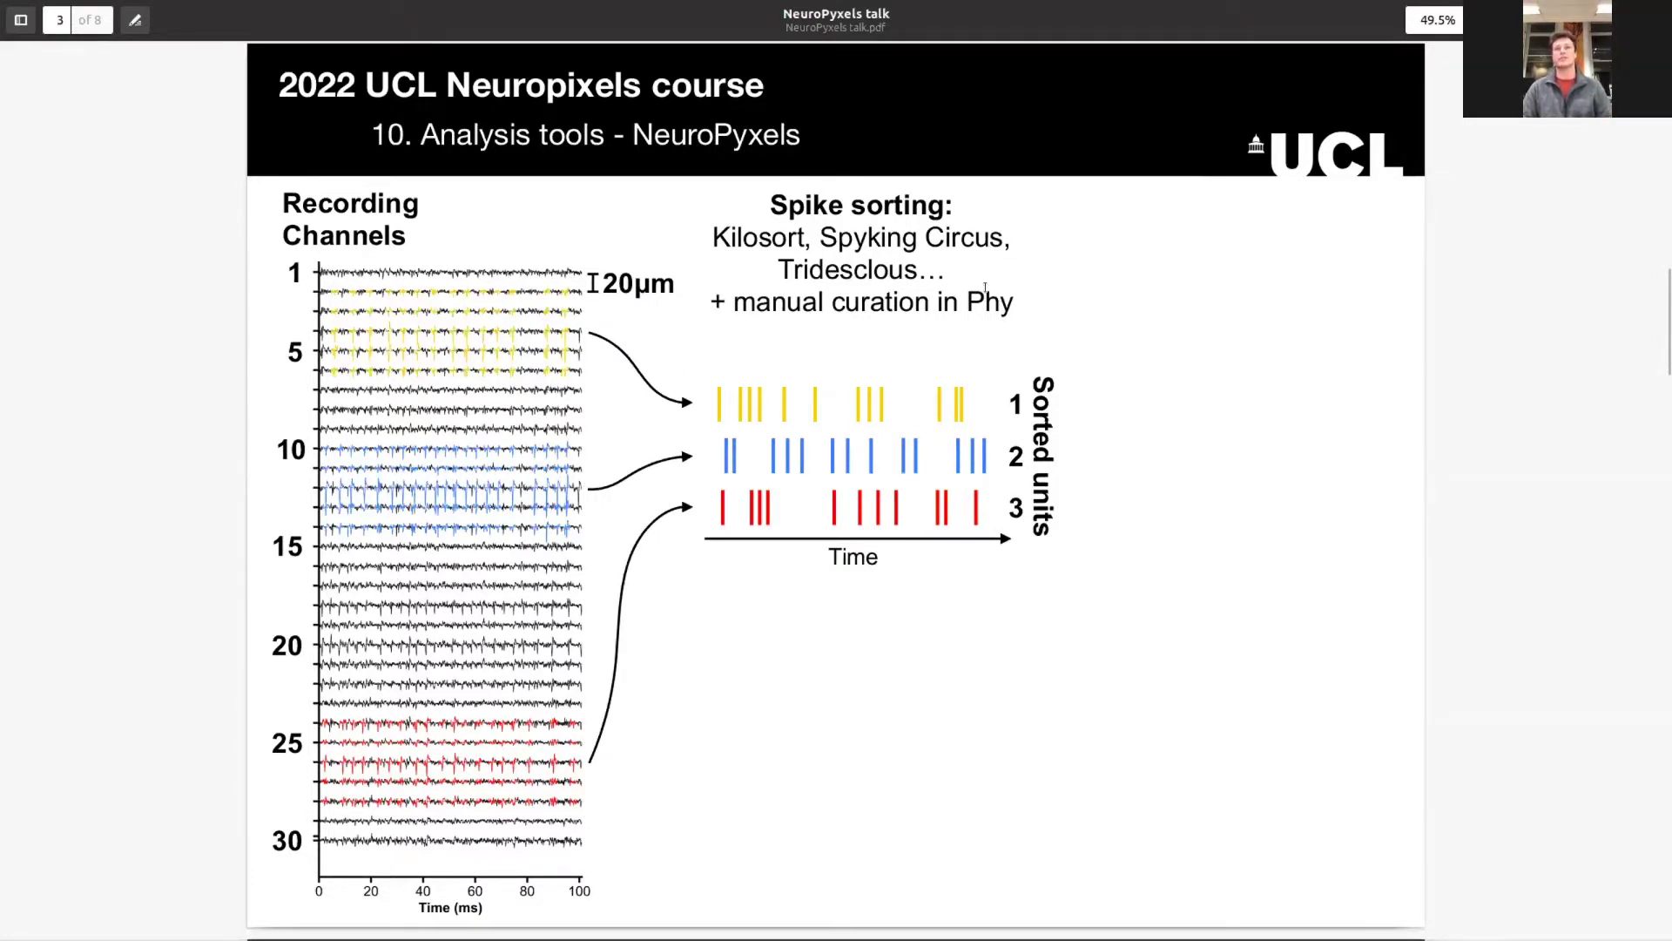
left_click_drag(723, 302, 1005, 297)
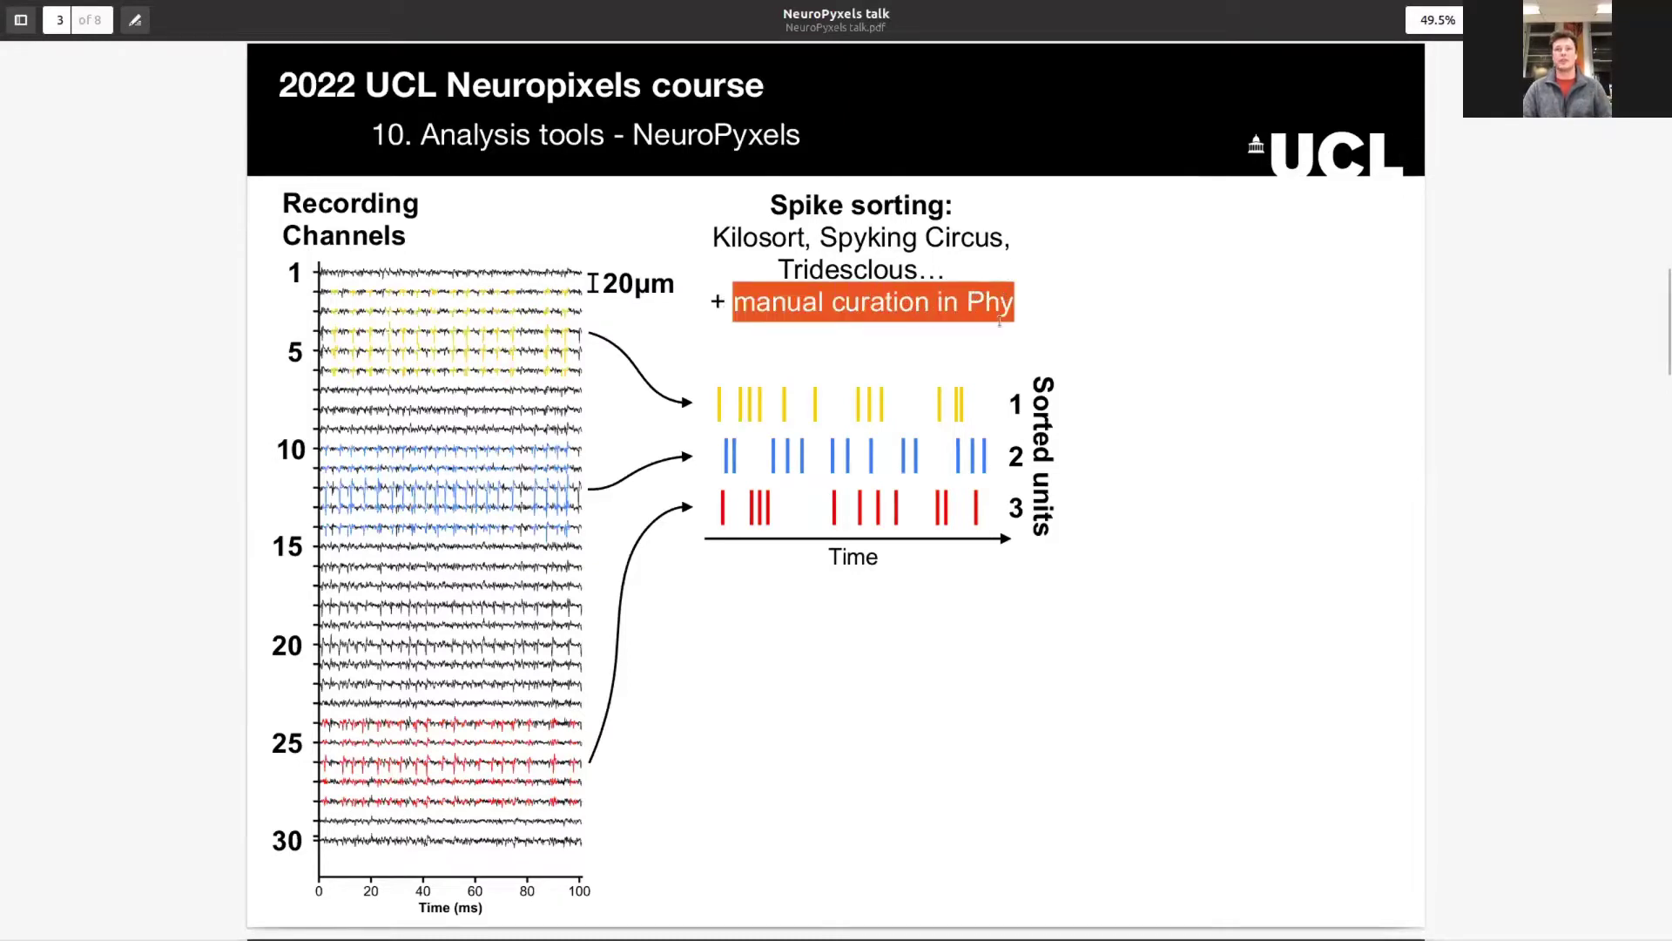
left_click(1010, 319)
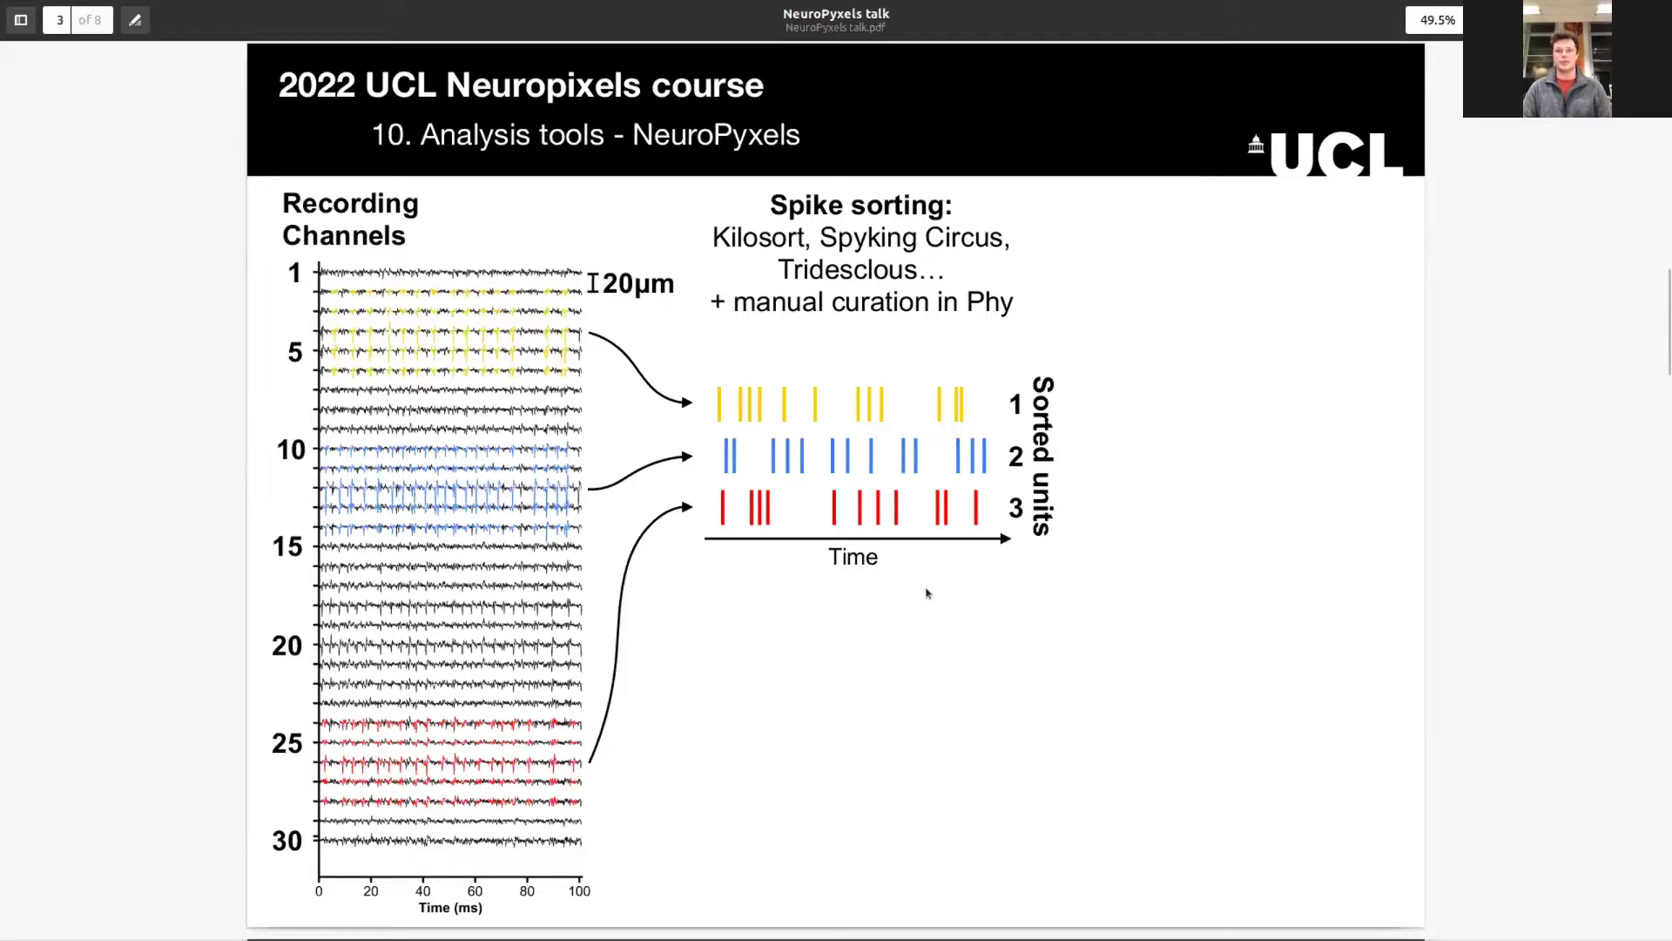
key("Right")
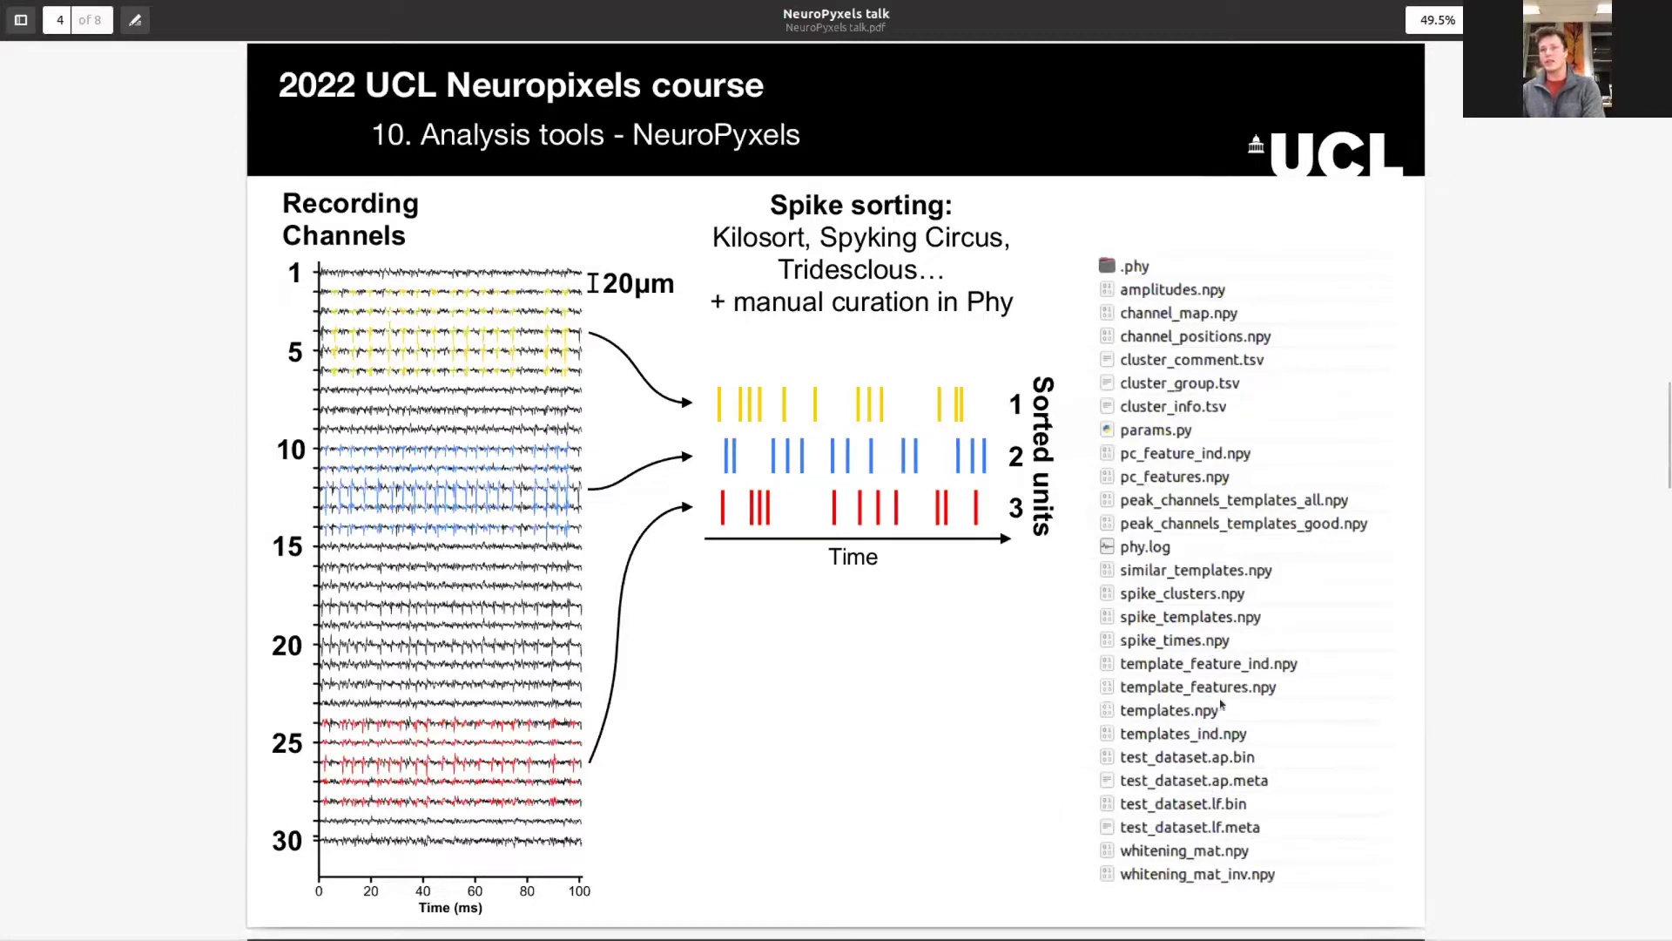
Advance to page 6, linking spike-time and raw data files to MATLAB/Python analysis
key("Right")
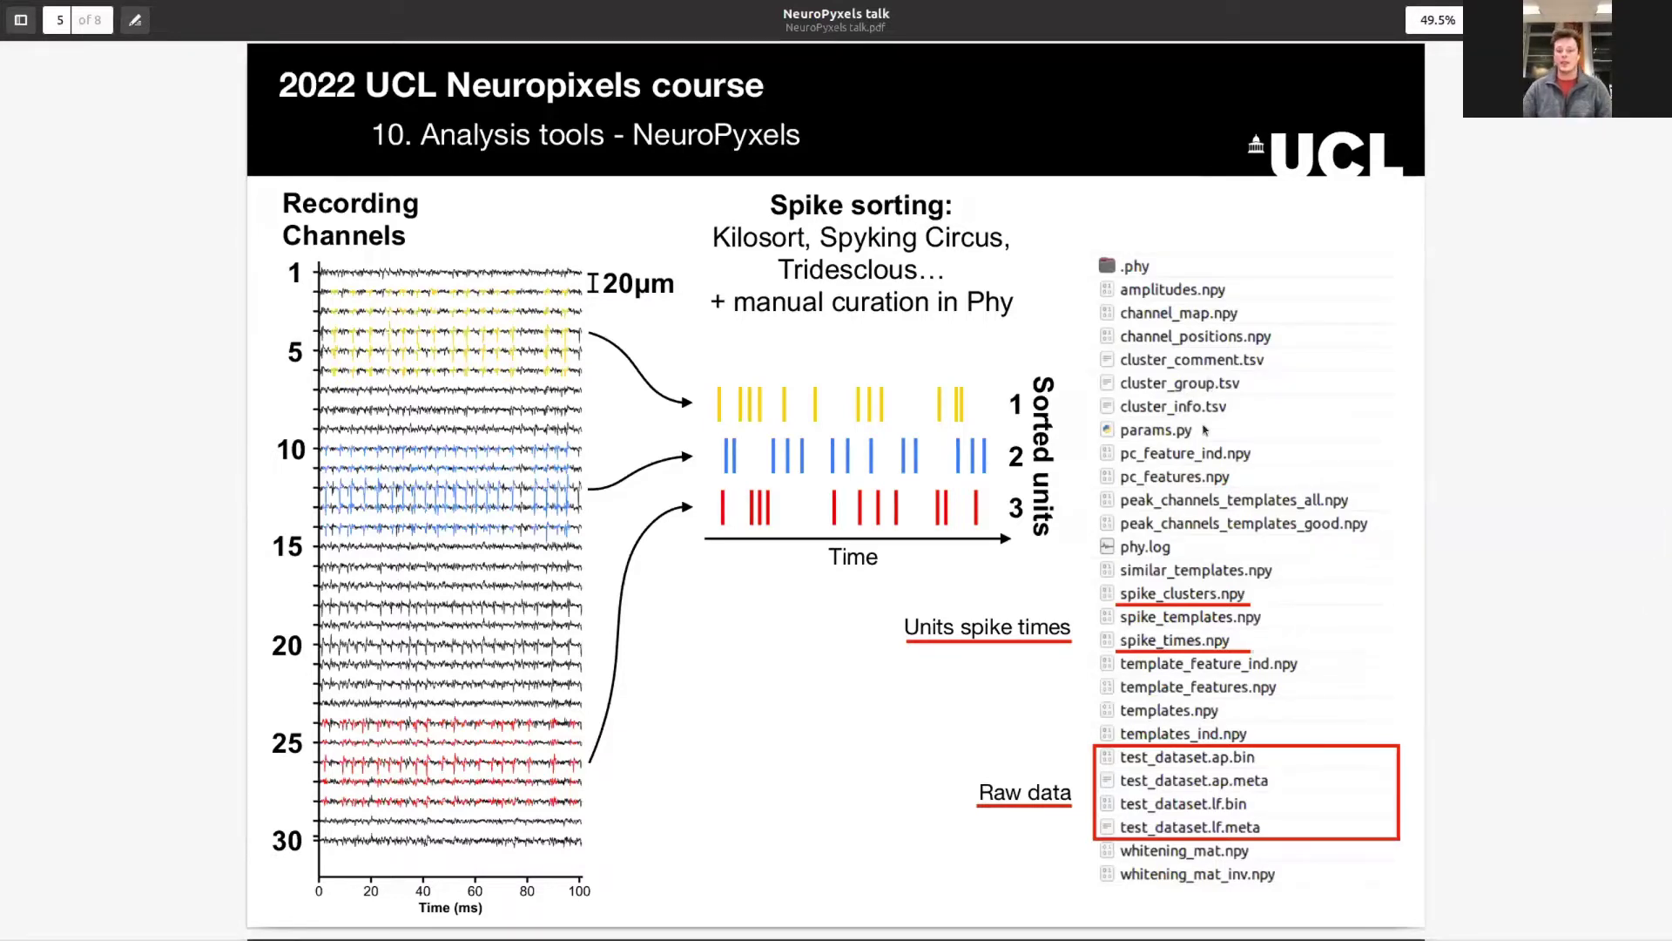
key("Right")
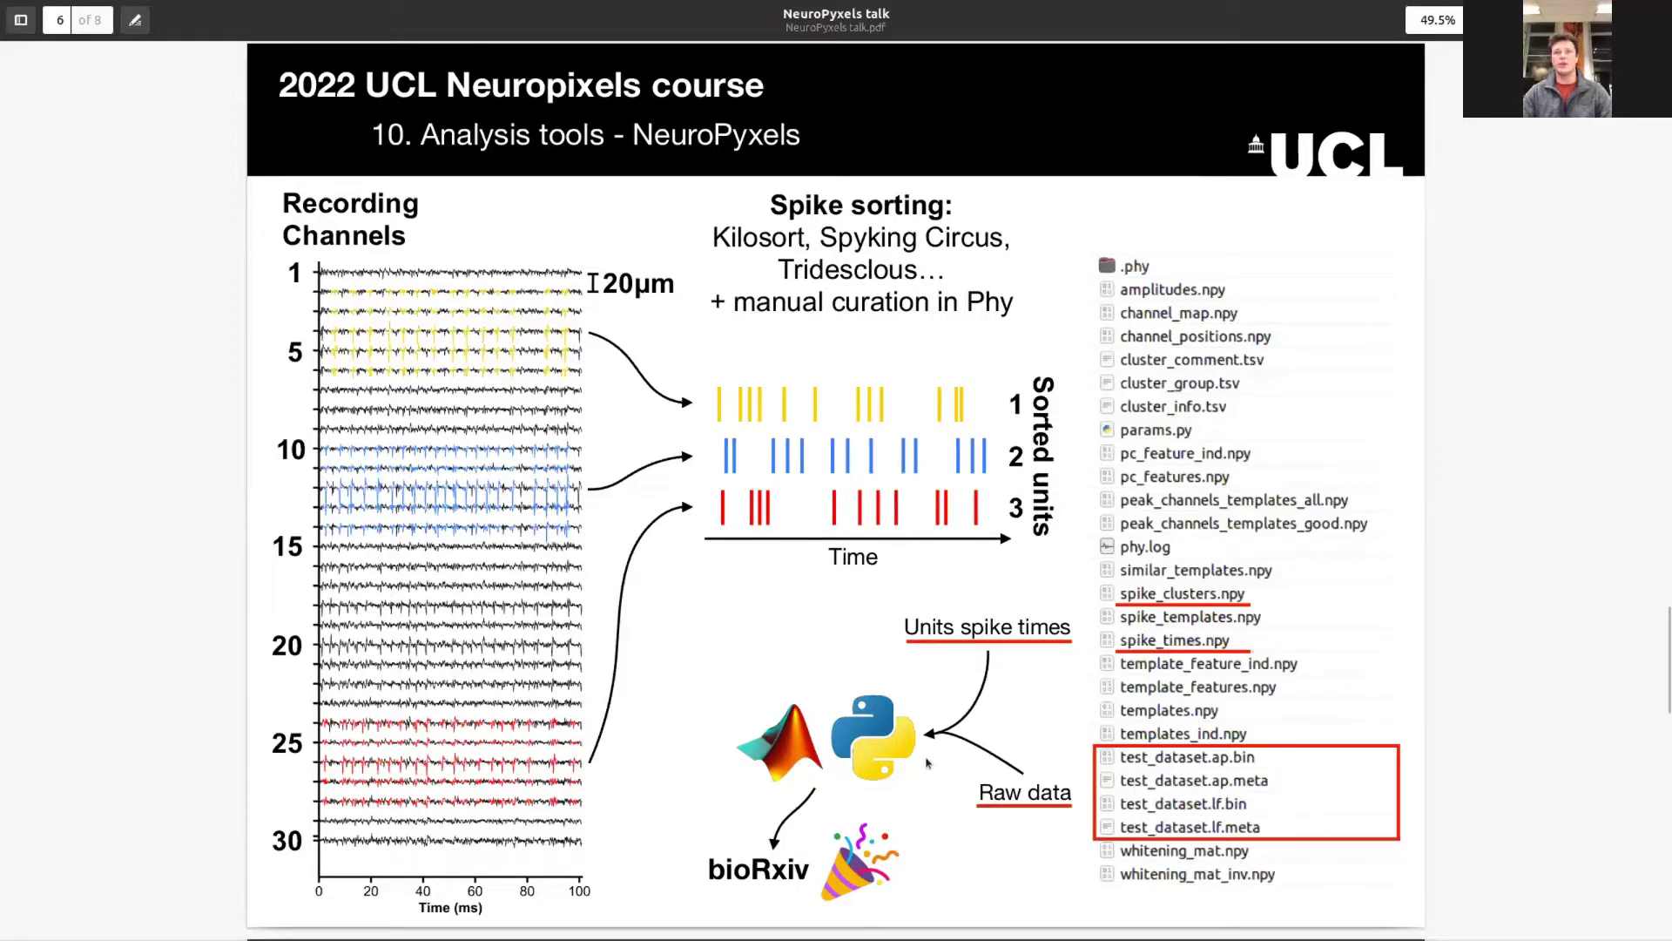
Leave the slides for the browser and scroll through the m-beau/NeuroPyxels repo page with quickstart.ipynb
key("super")
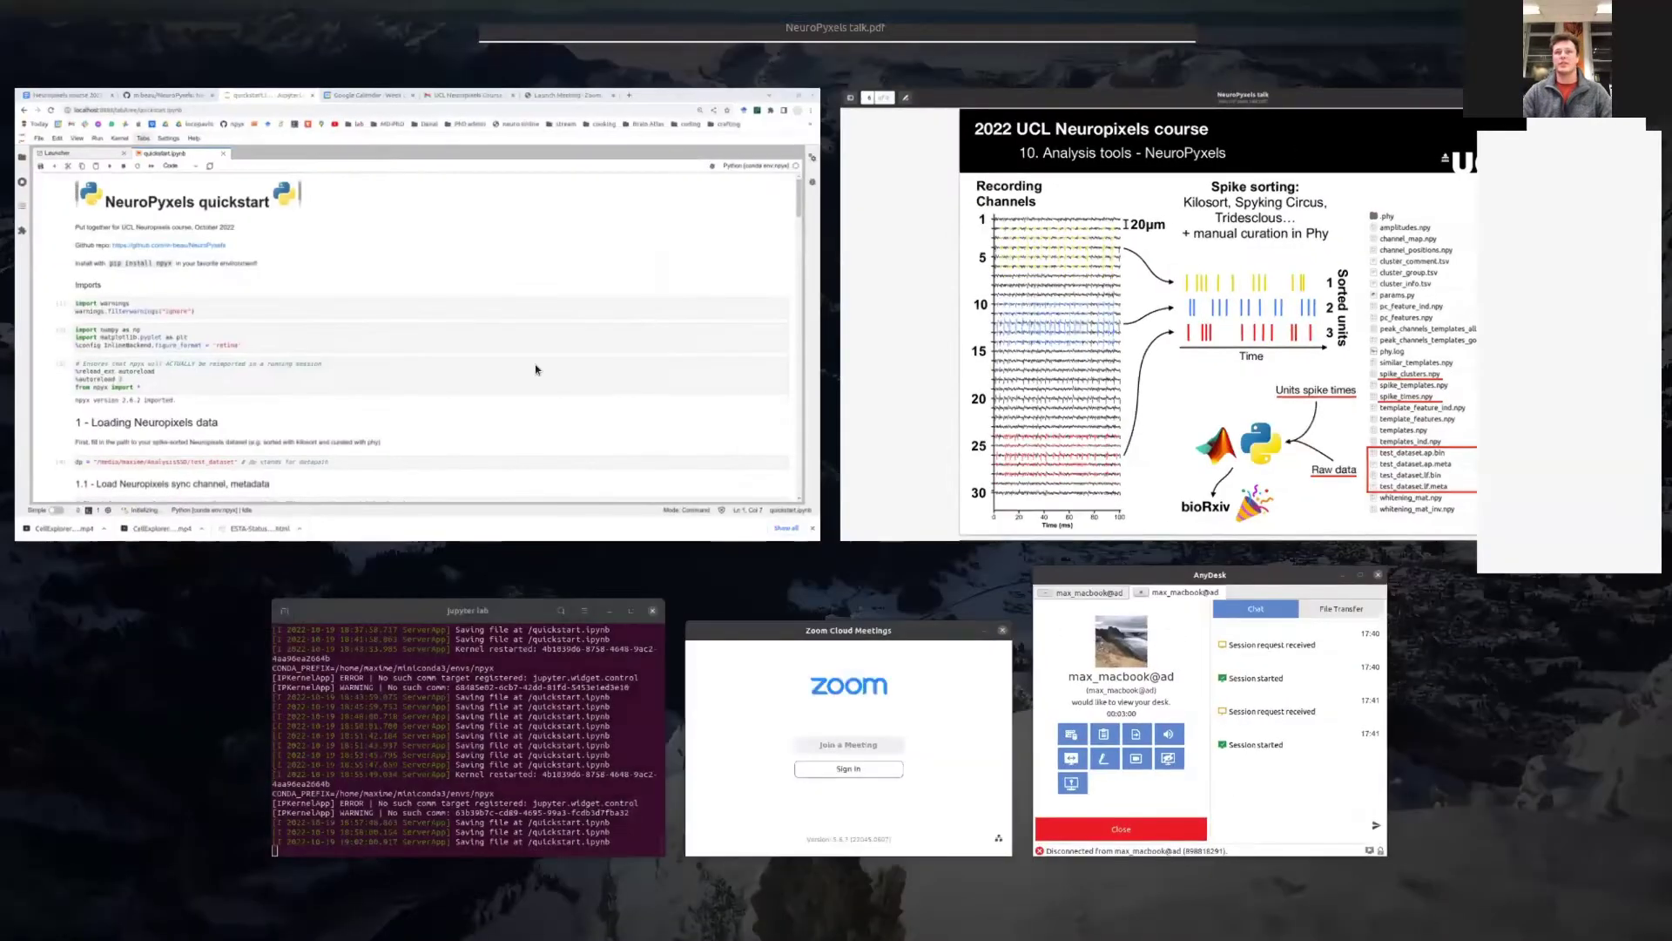
left_click(344, 146)
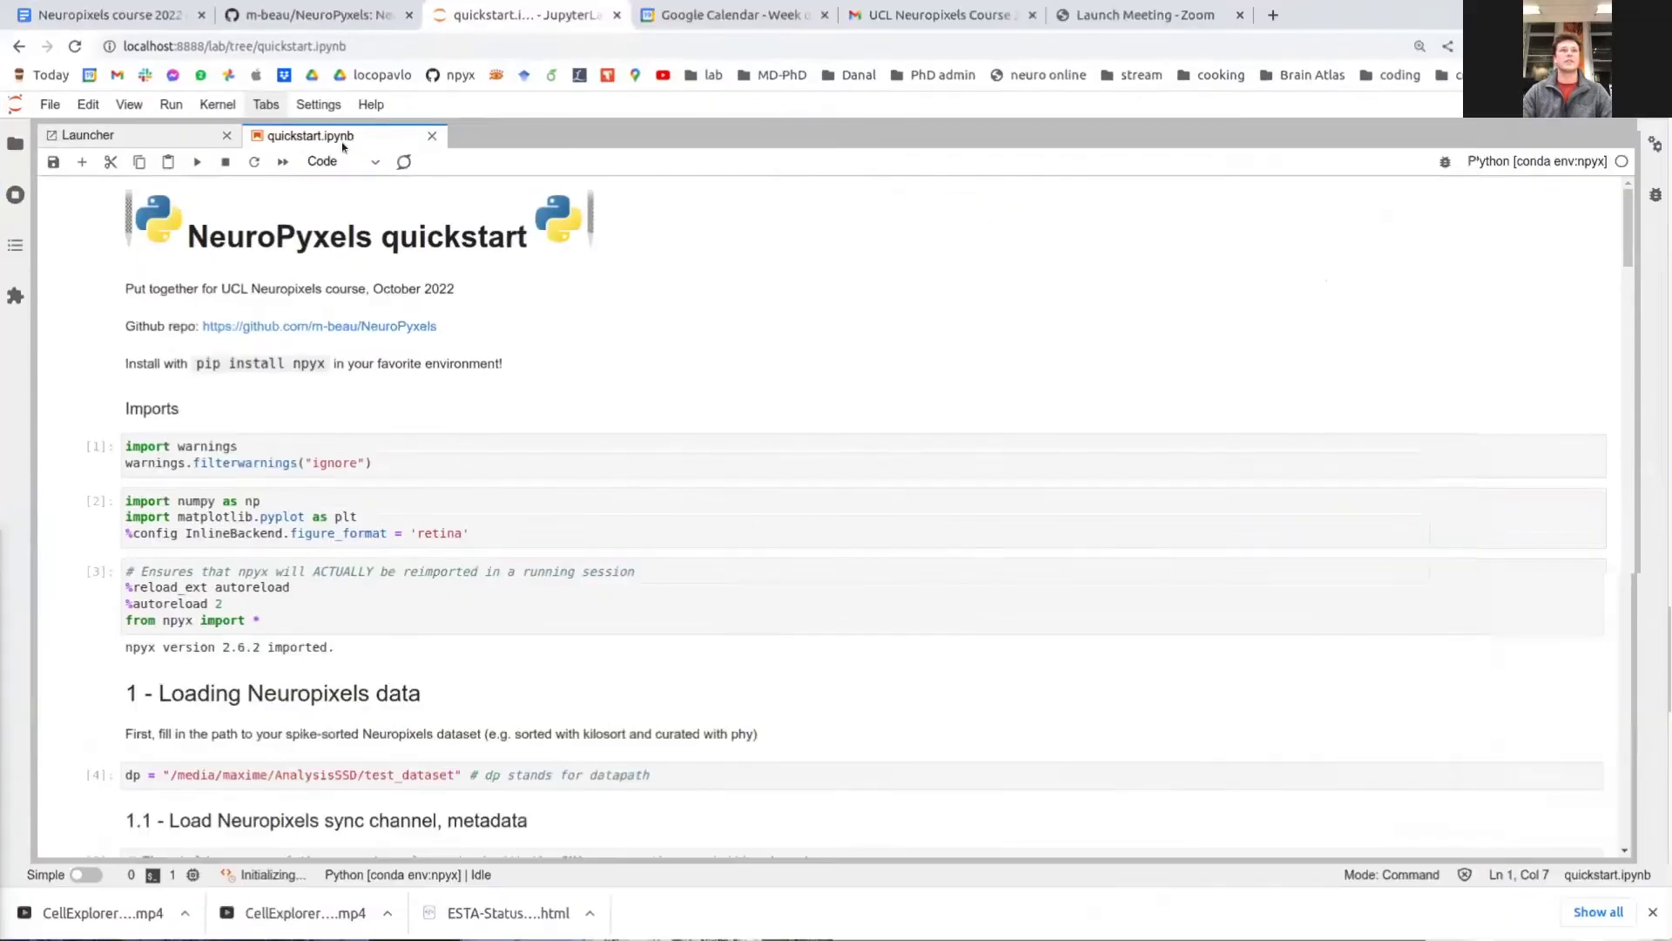
left_click(715, 259)
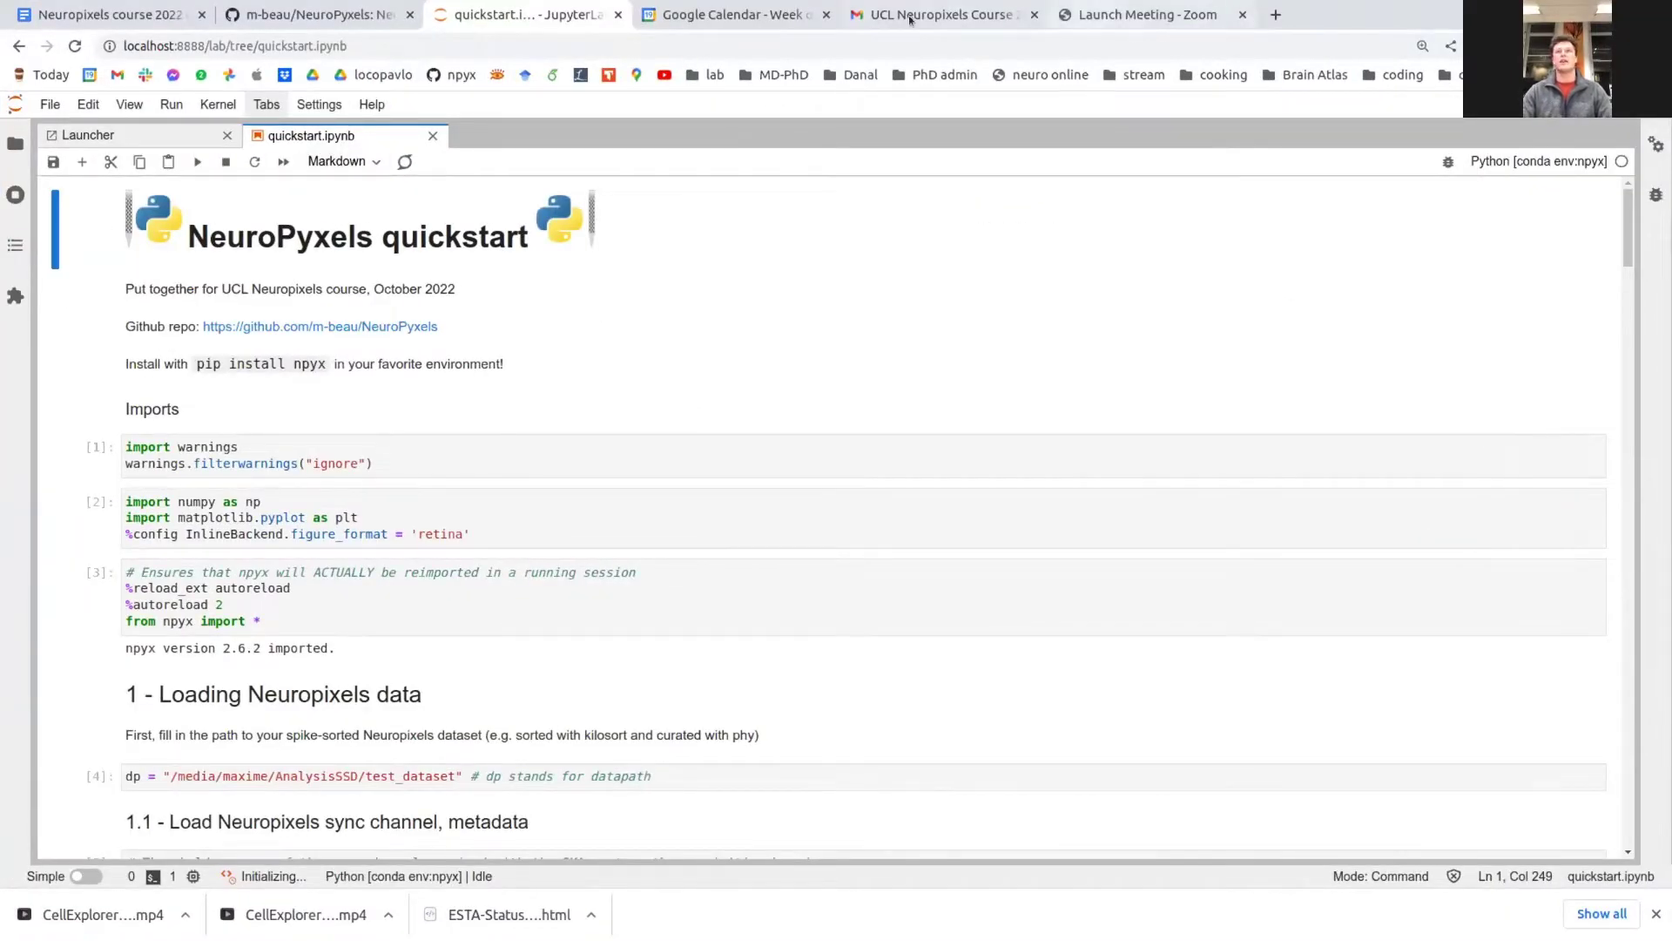
left_click(309, 14)
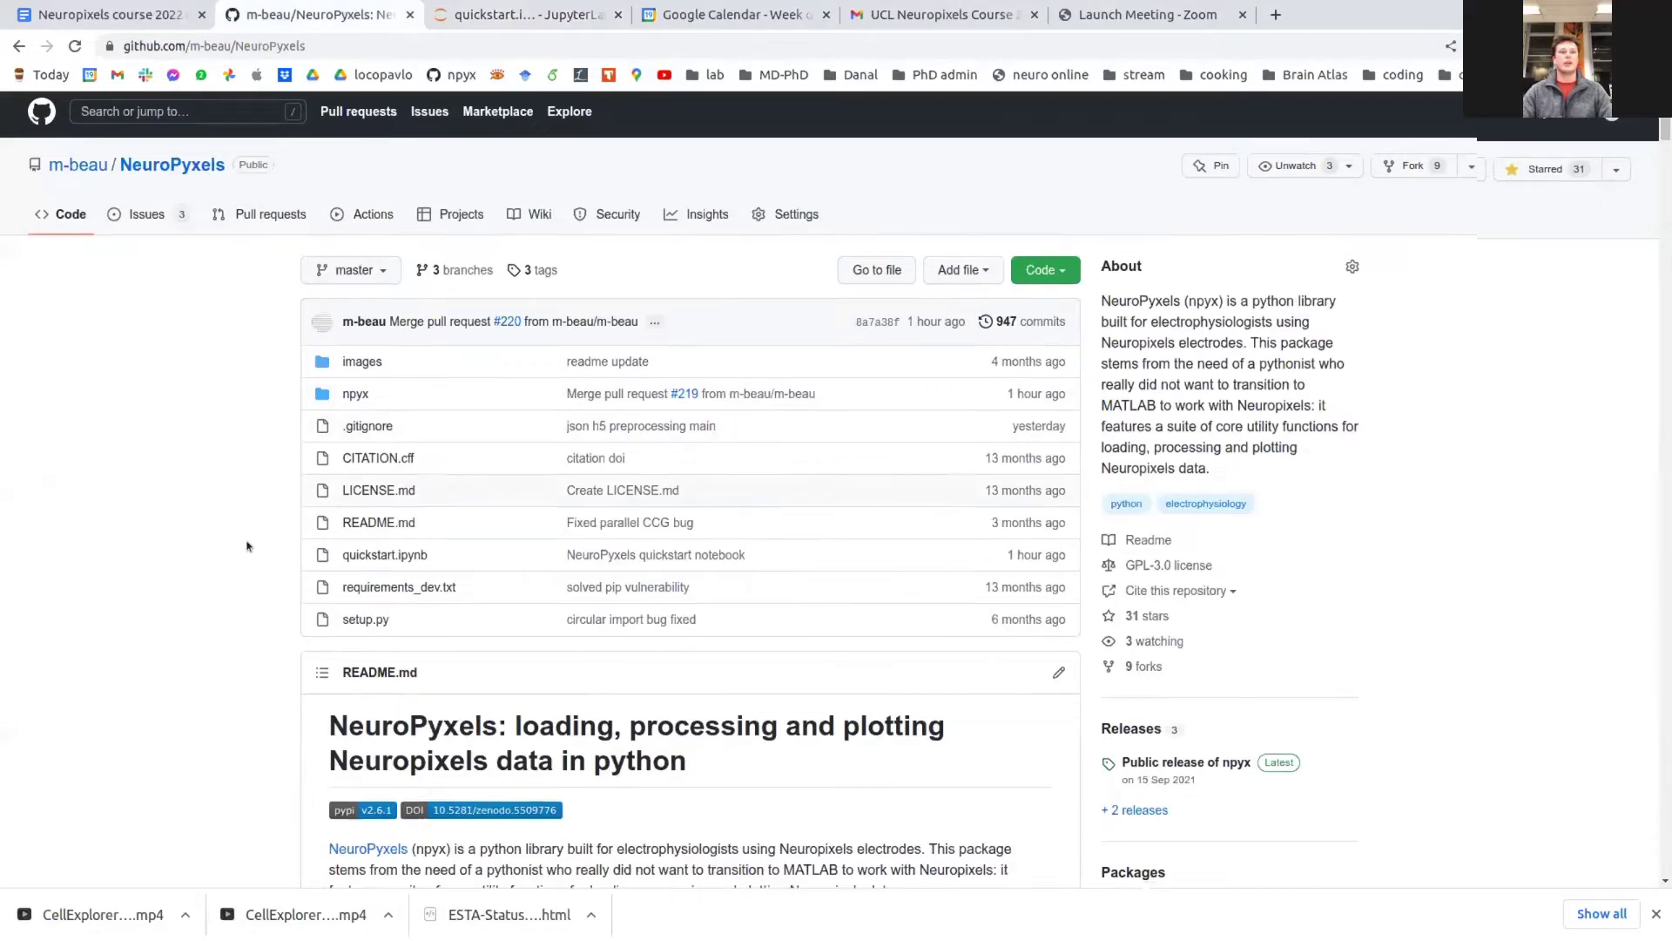
scroll(246, 542, "down", 3)
scroll(247, 542, "up", 2)
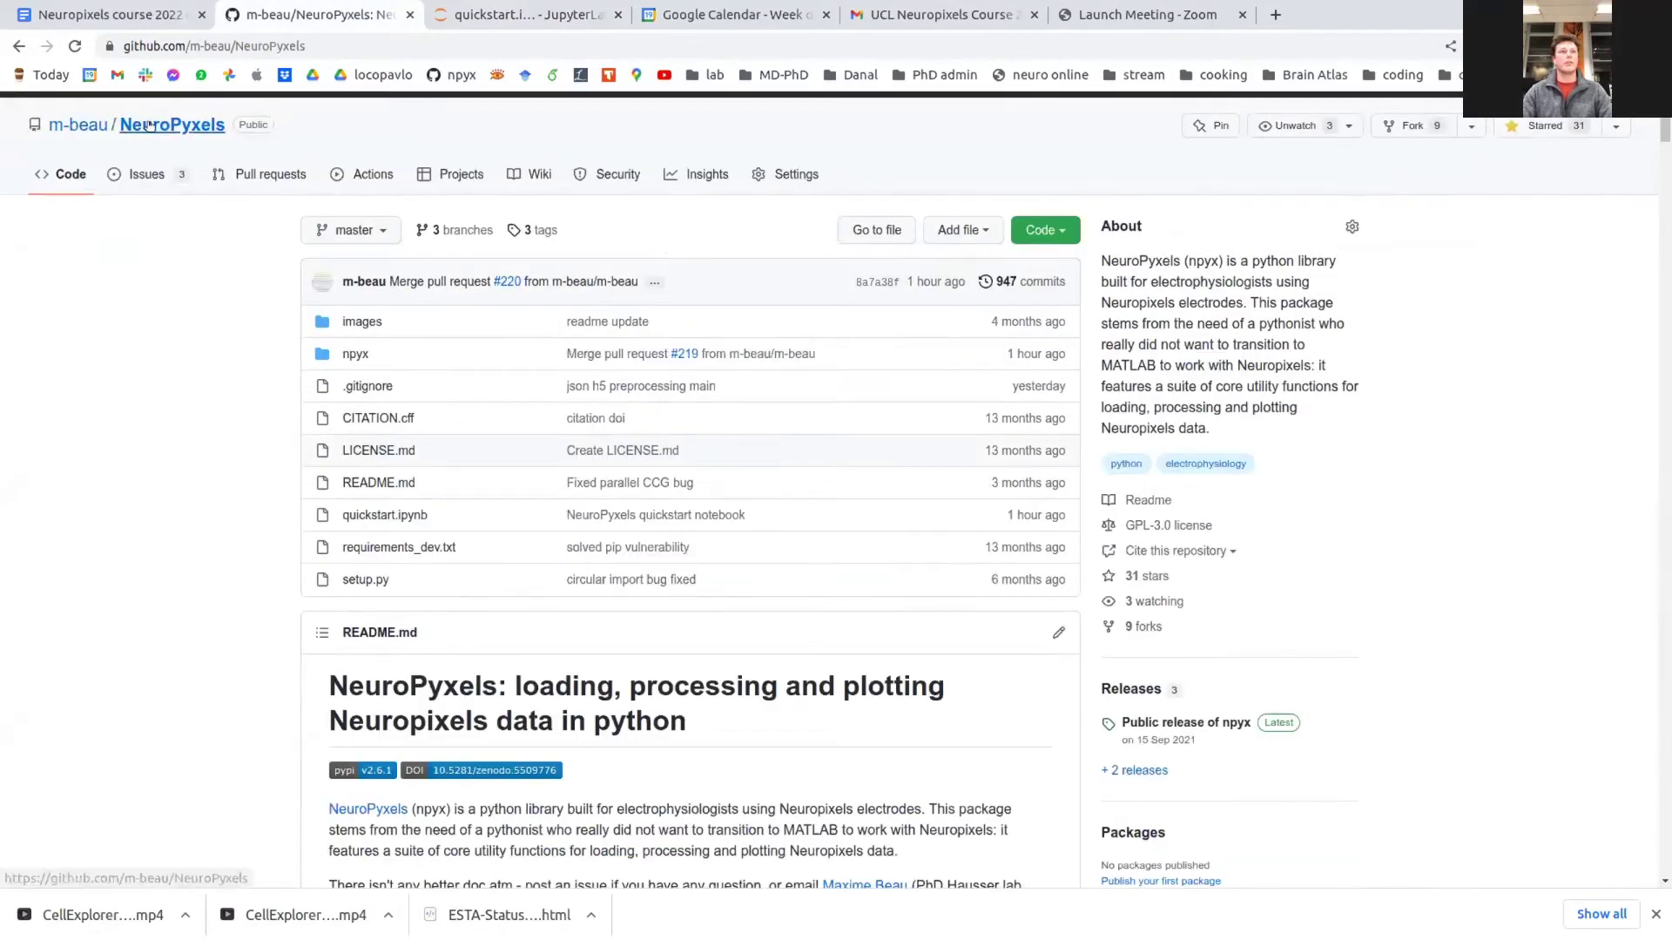
scroll(213, 433, "down", 3)
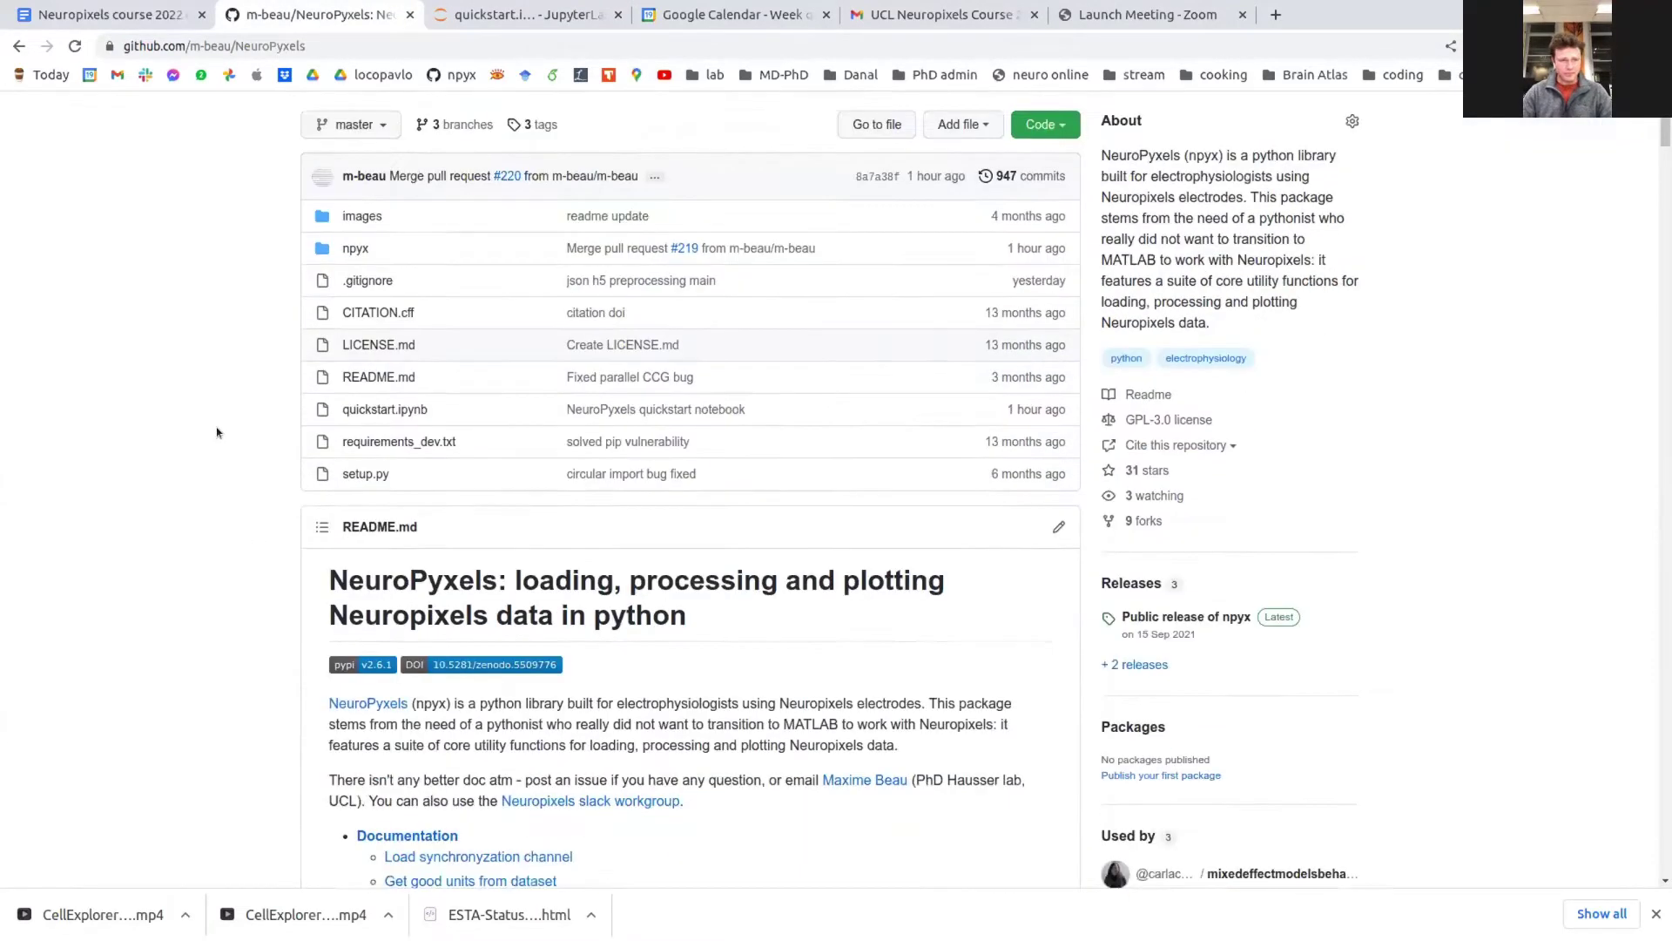
scroll(228, 611, "up", 2)
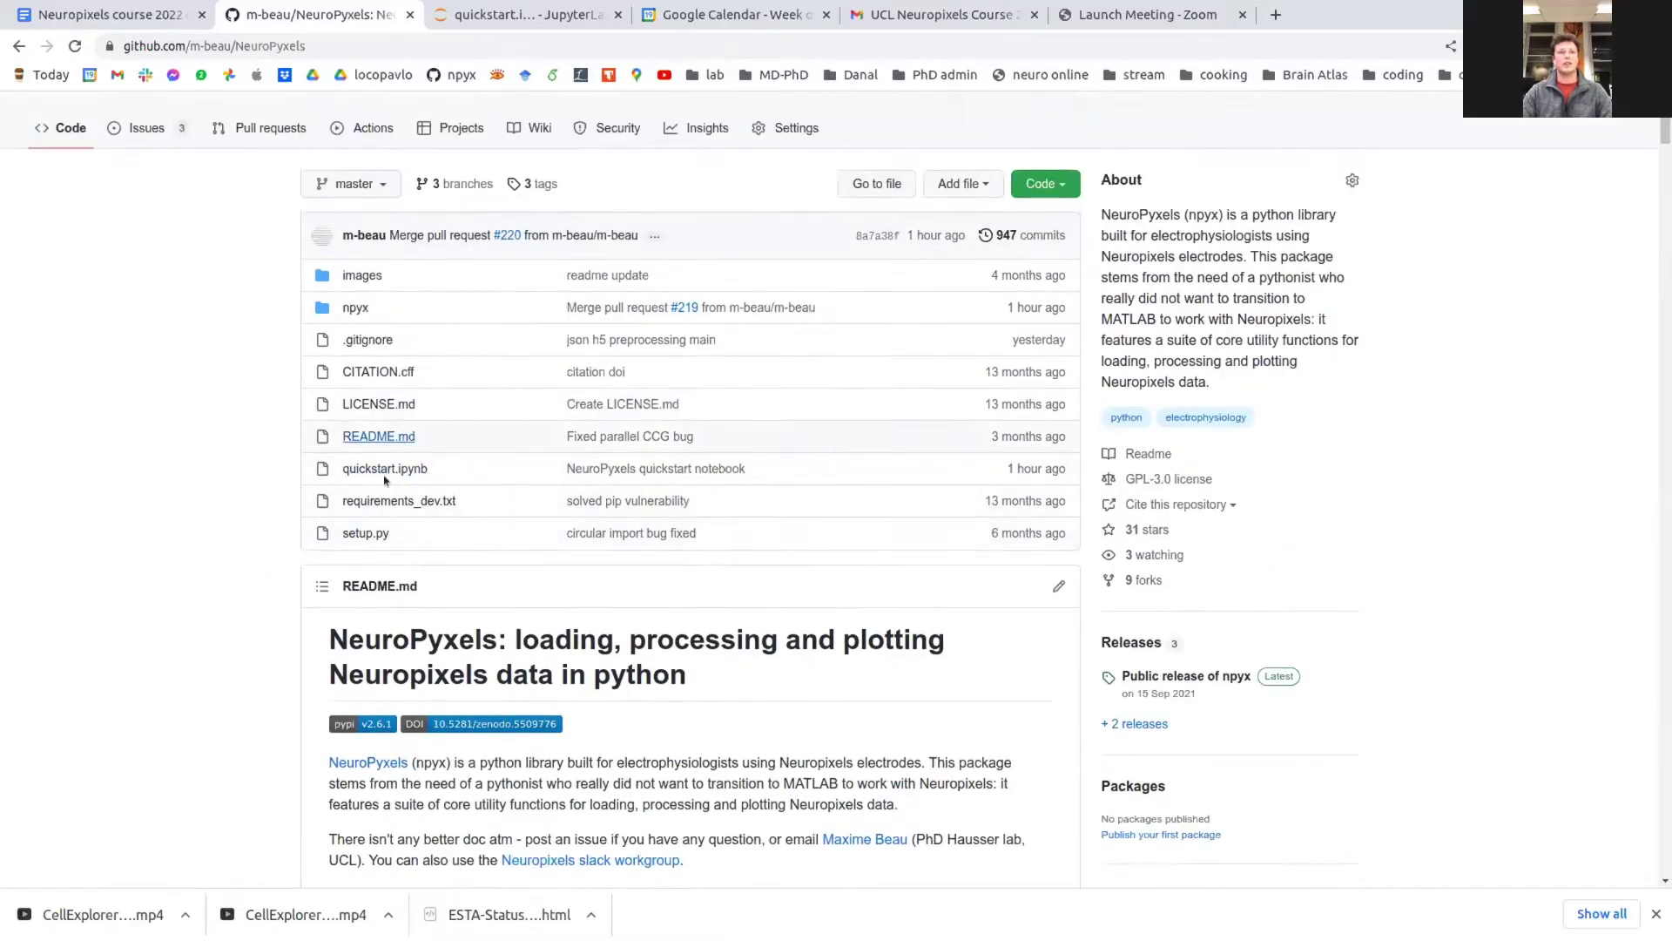
In quickstart.ipynb, re-run the first import cells, including the npyx import
left_click(509, 14)
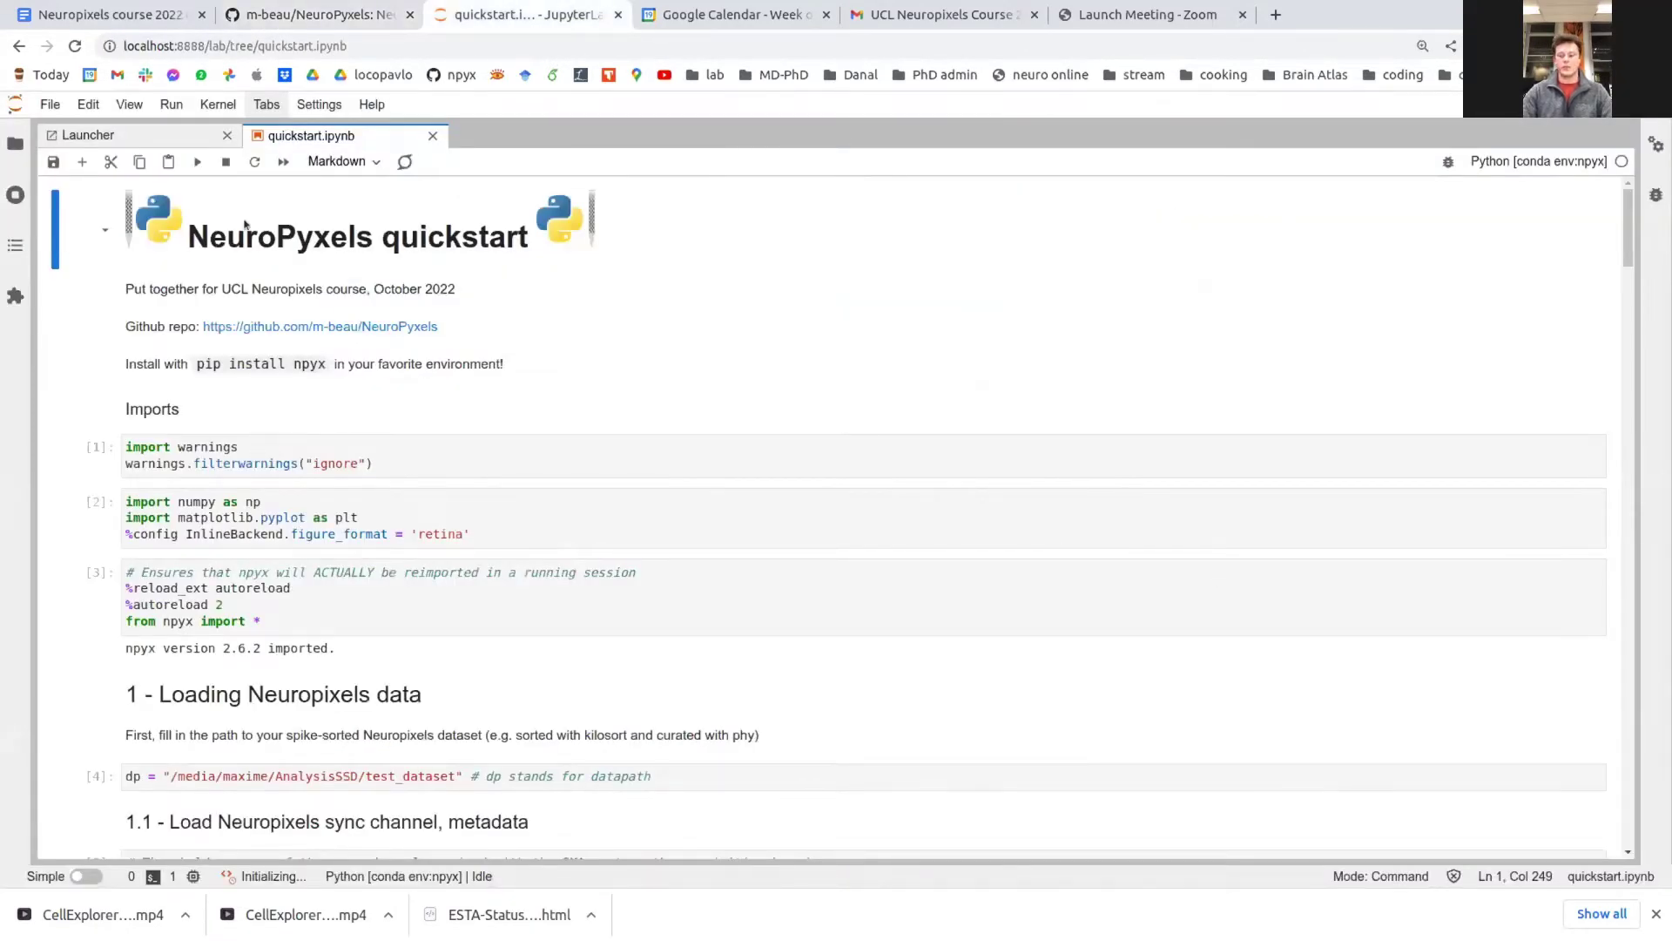
key("Down")
key("Down")
key("Down")
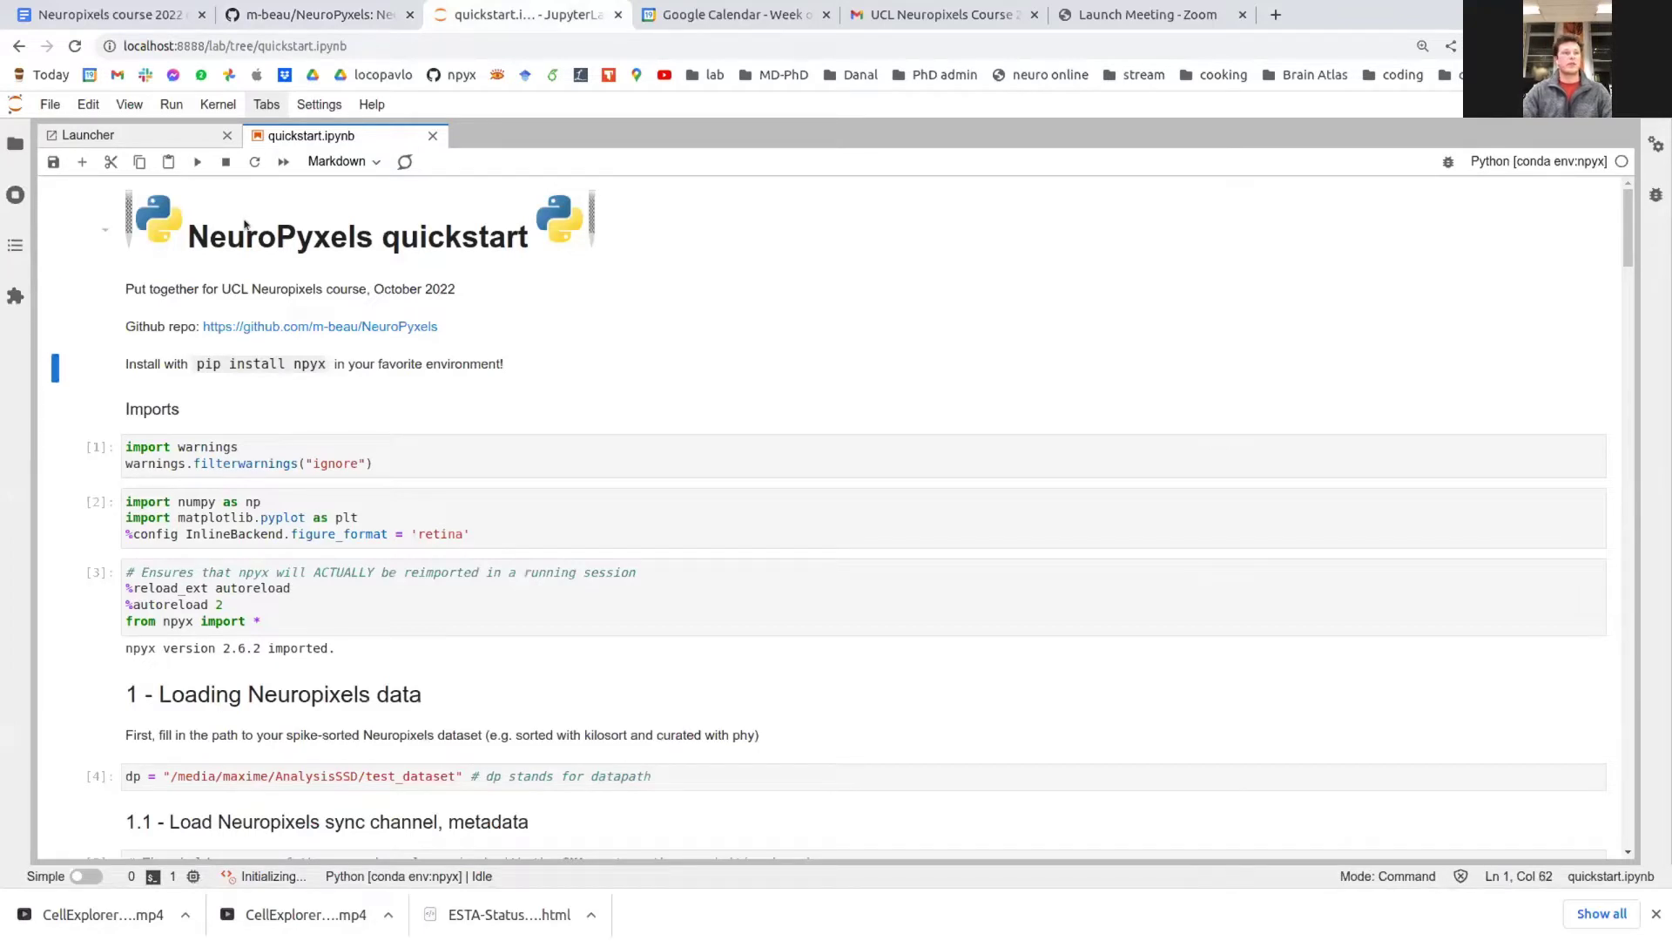
key("shift+Return")
key("shift+Return")
key("shift+Return")
key("shift+Return")
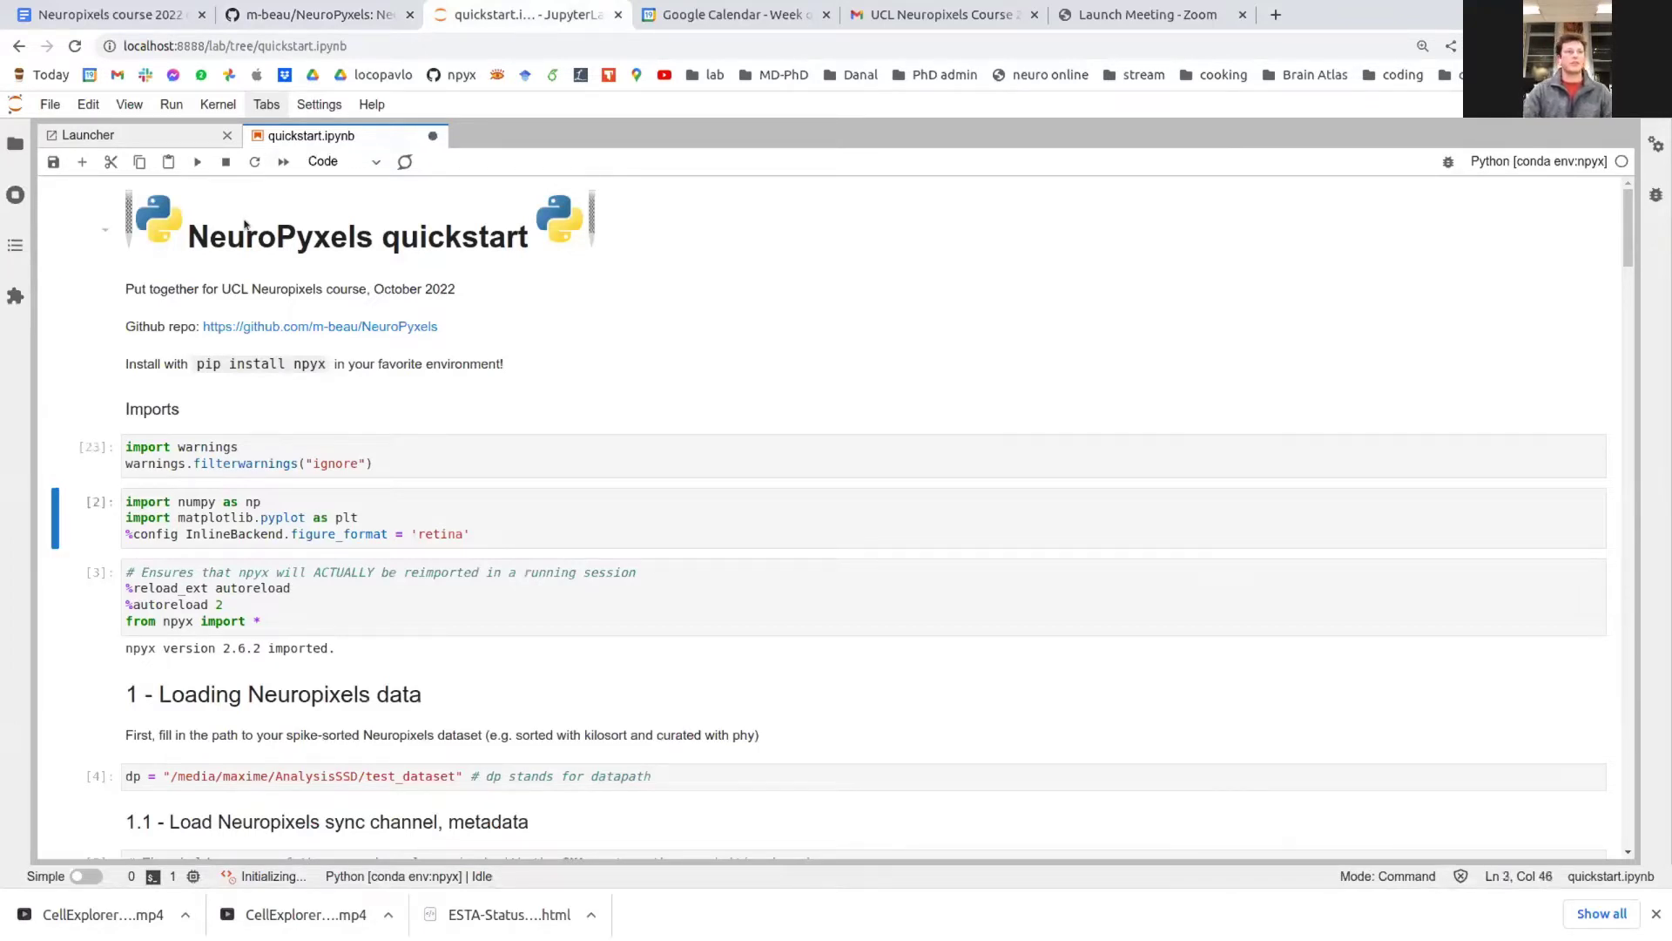
key("shift+Return")
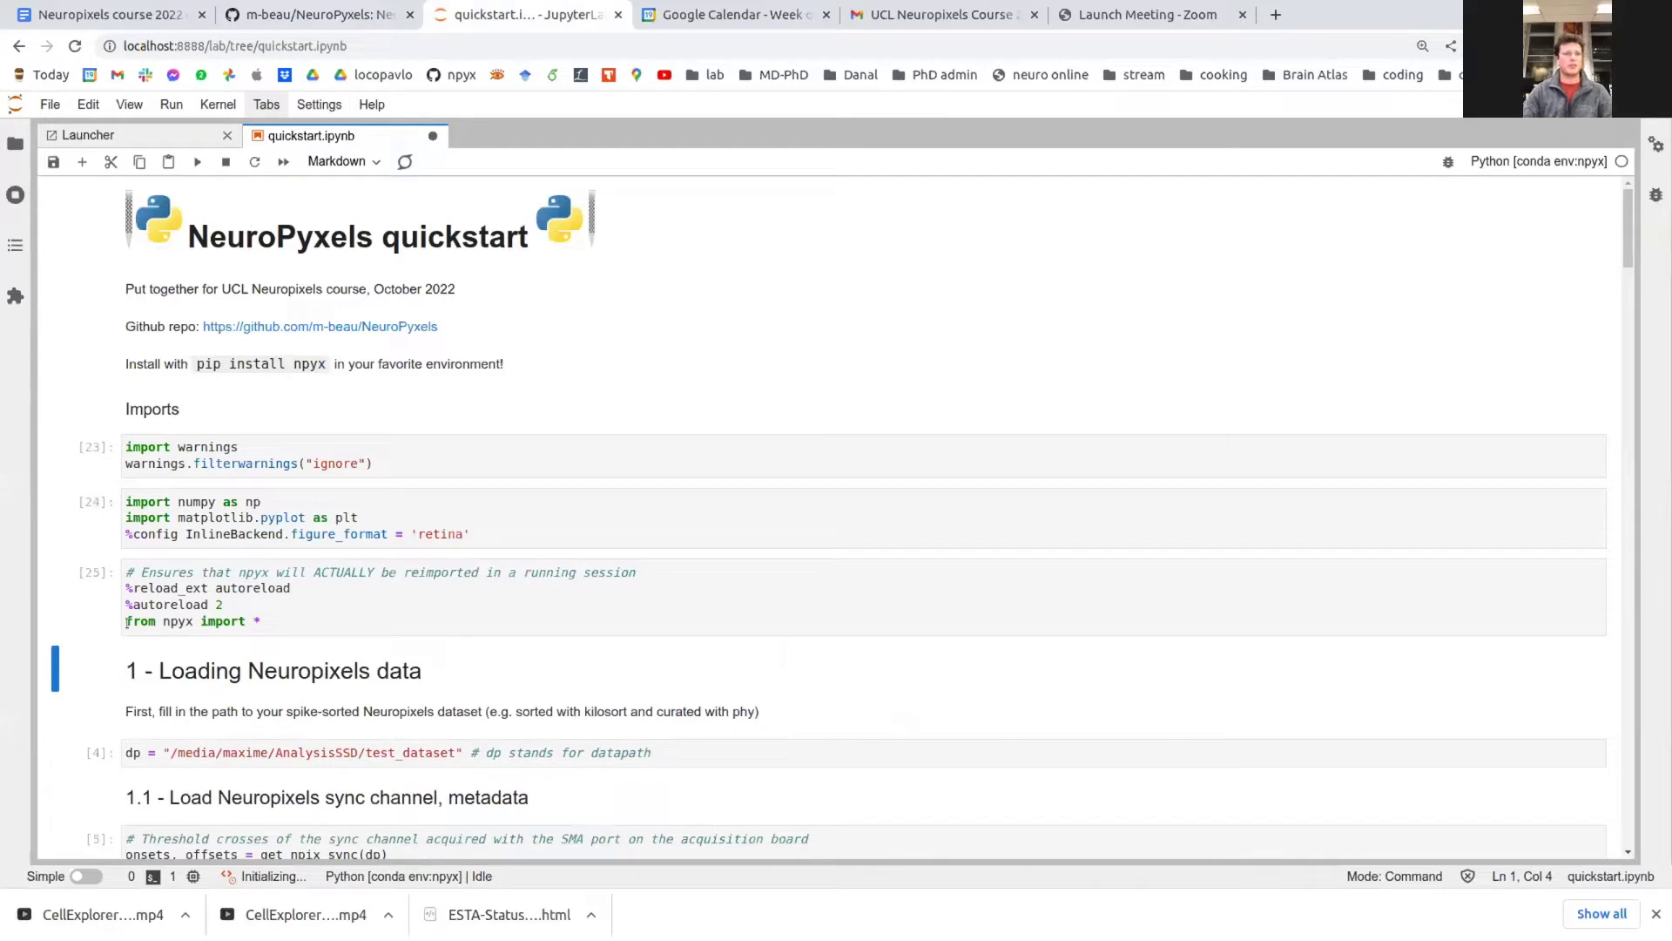
left_click_drag(127, 622, 303, 622)
scroll(303, 622, "down", 3)
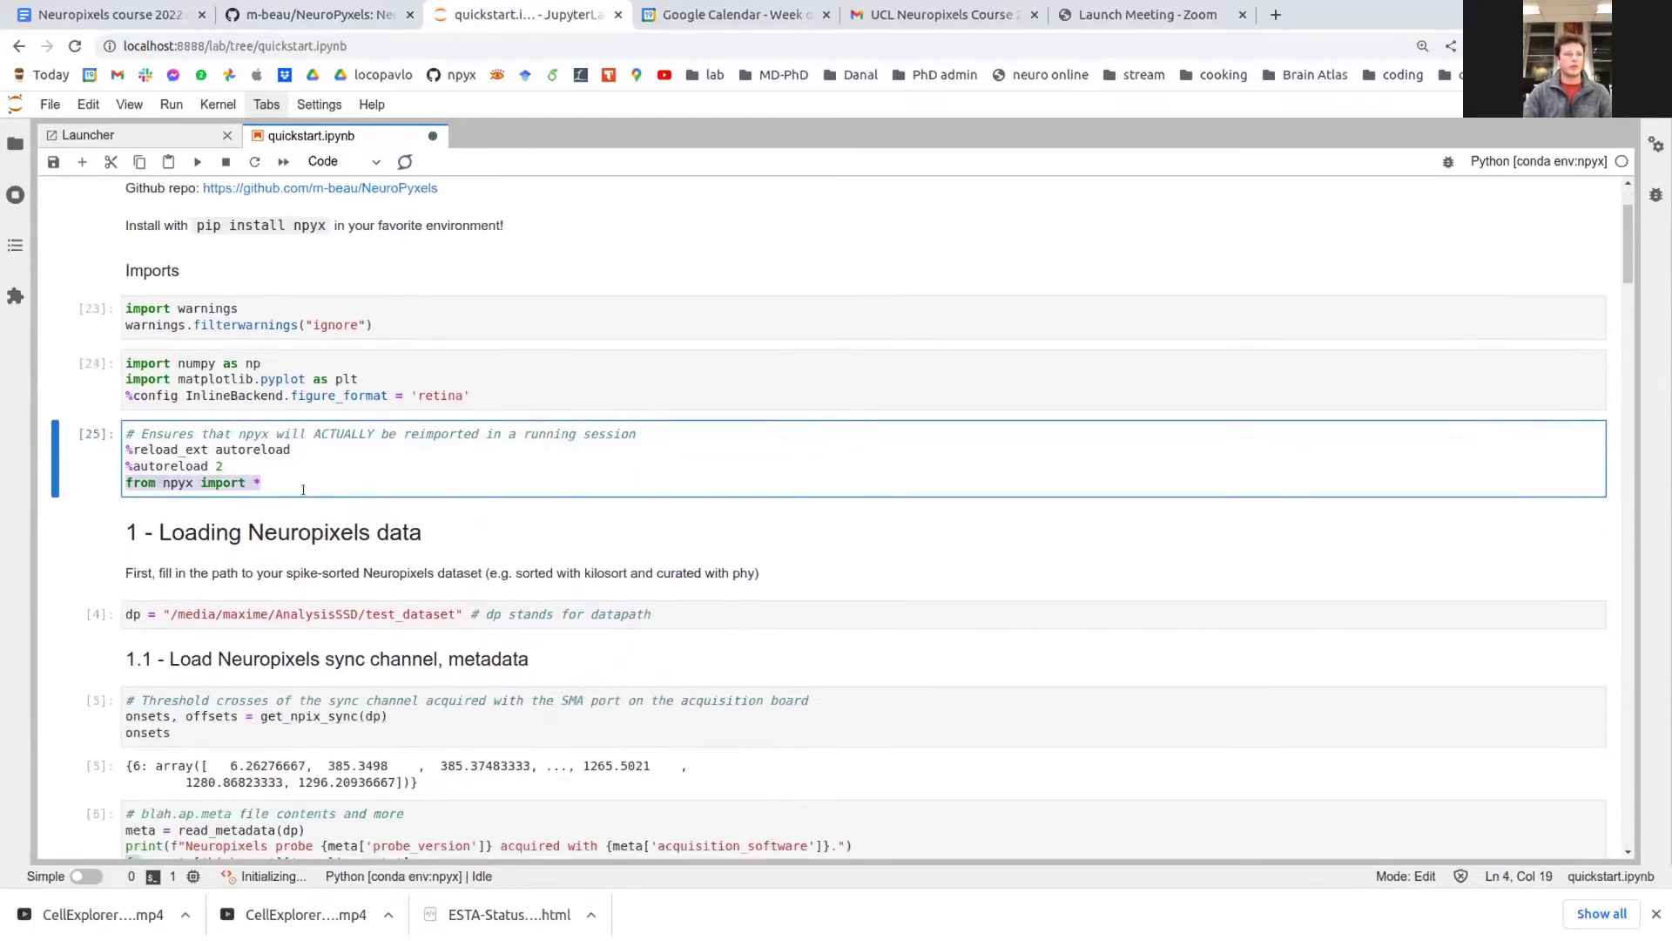
Under section 1, Loading Neuropixels data, highlight the dataset path and run the dp cell
left_click(257, 533)
key("Down")
key("Down")
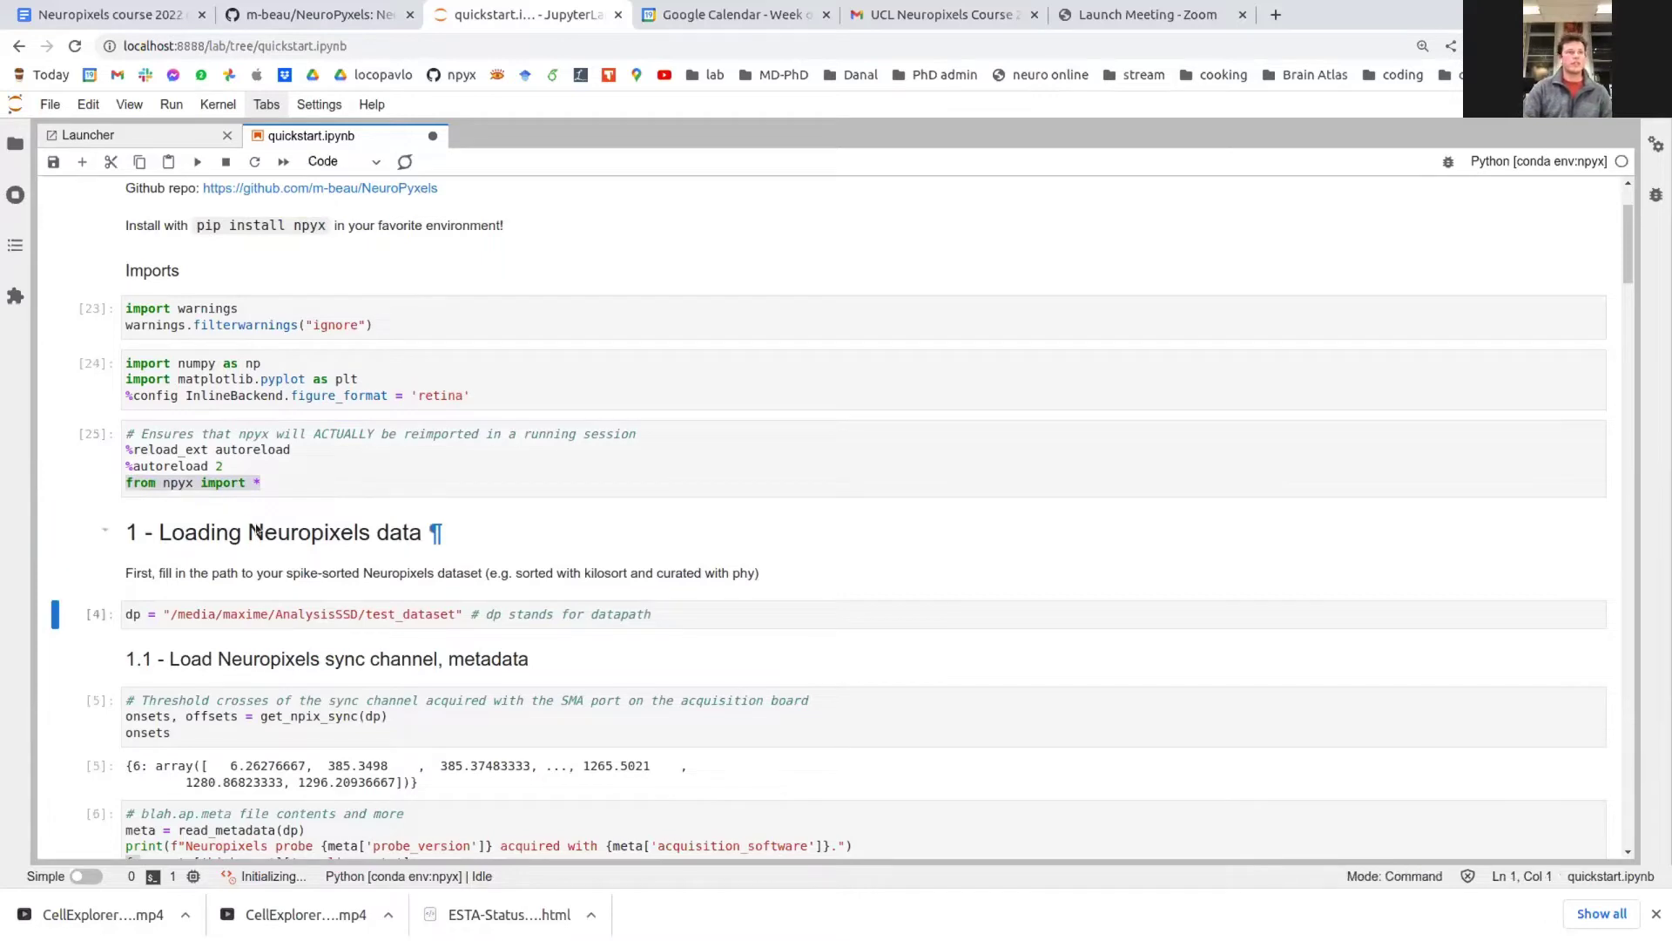
scroll(257, 531, "down", 3)
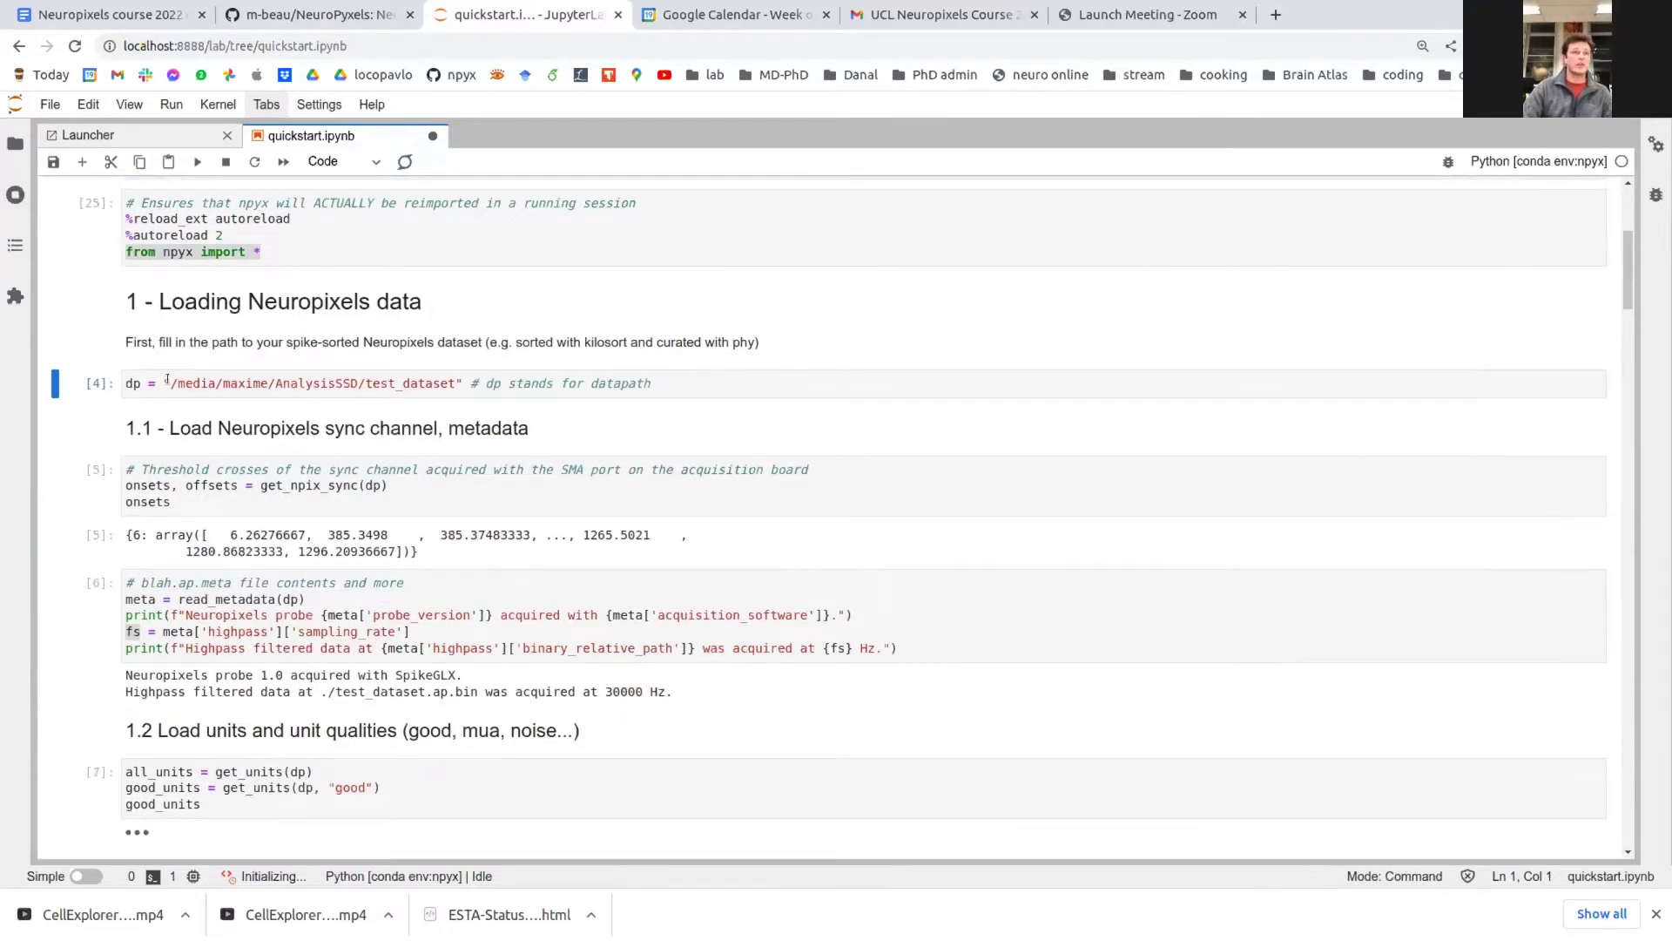
left_click_drag(167, 379, 446, 377)
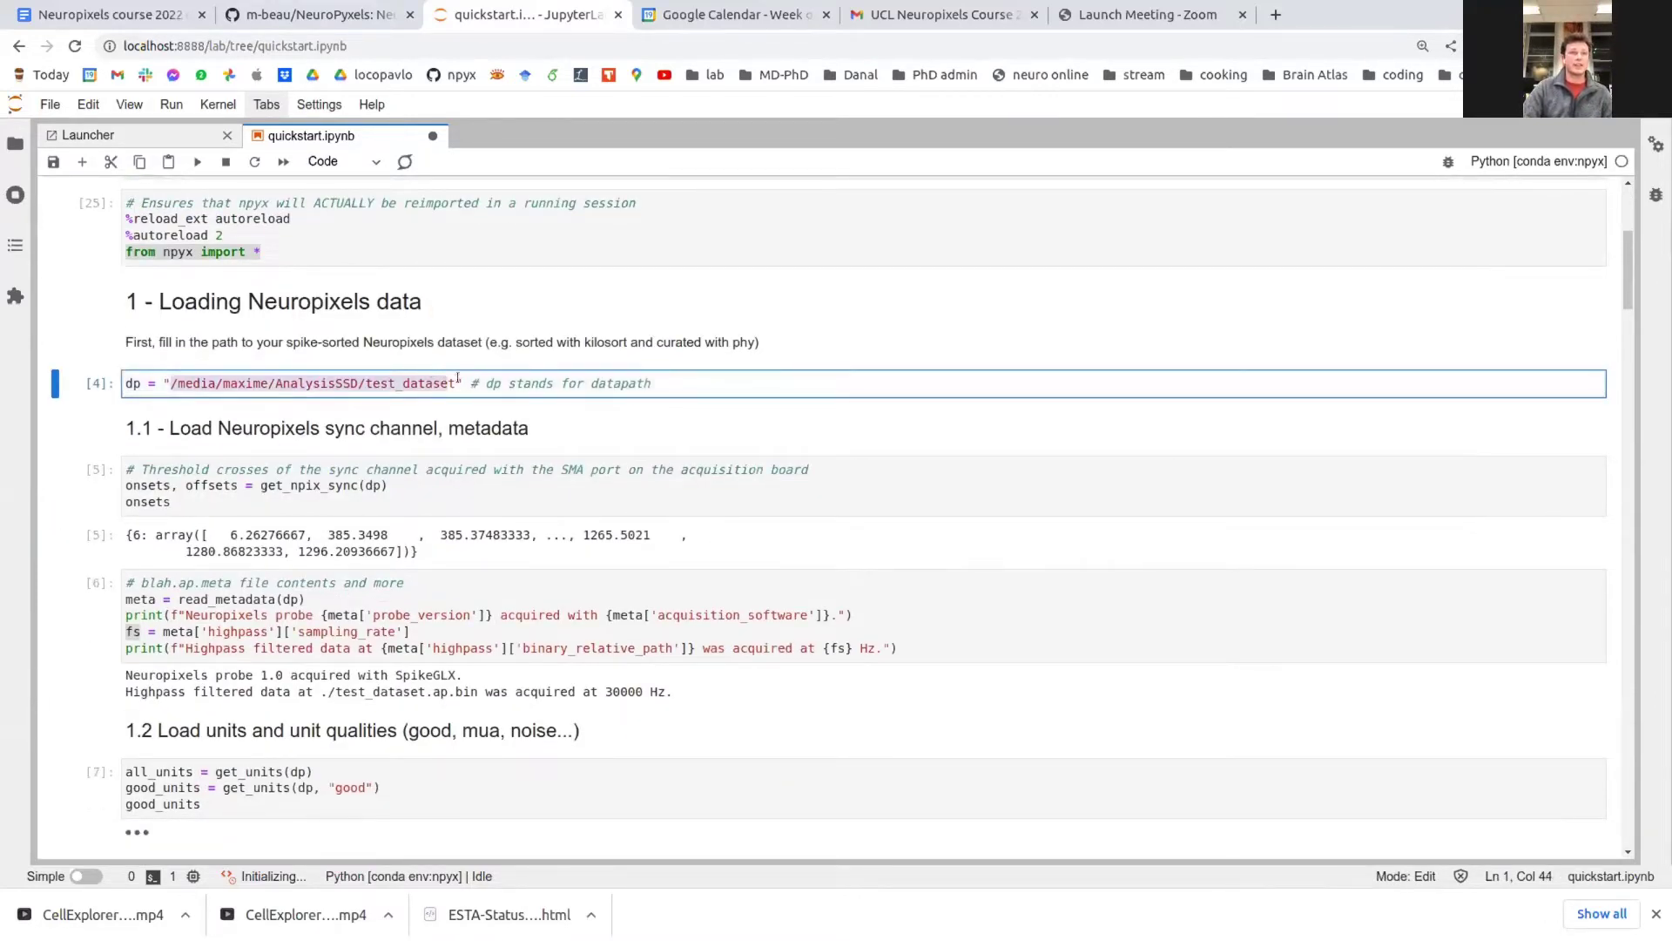
left_click(467, 382)
left_click(667, 377)
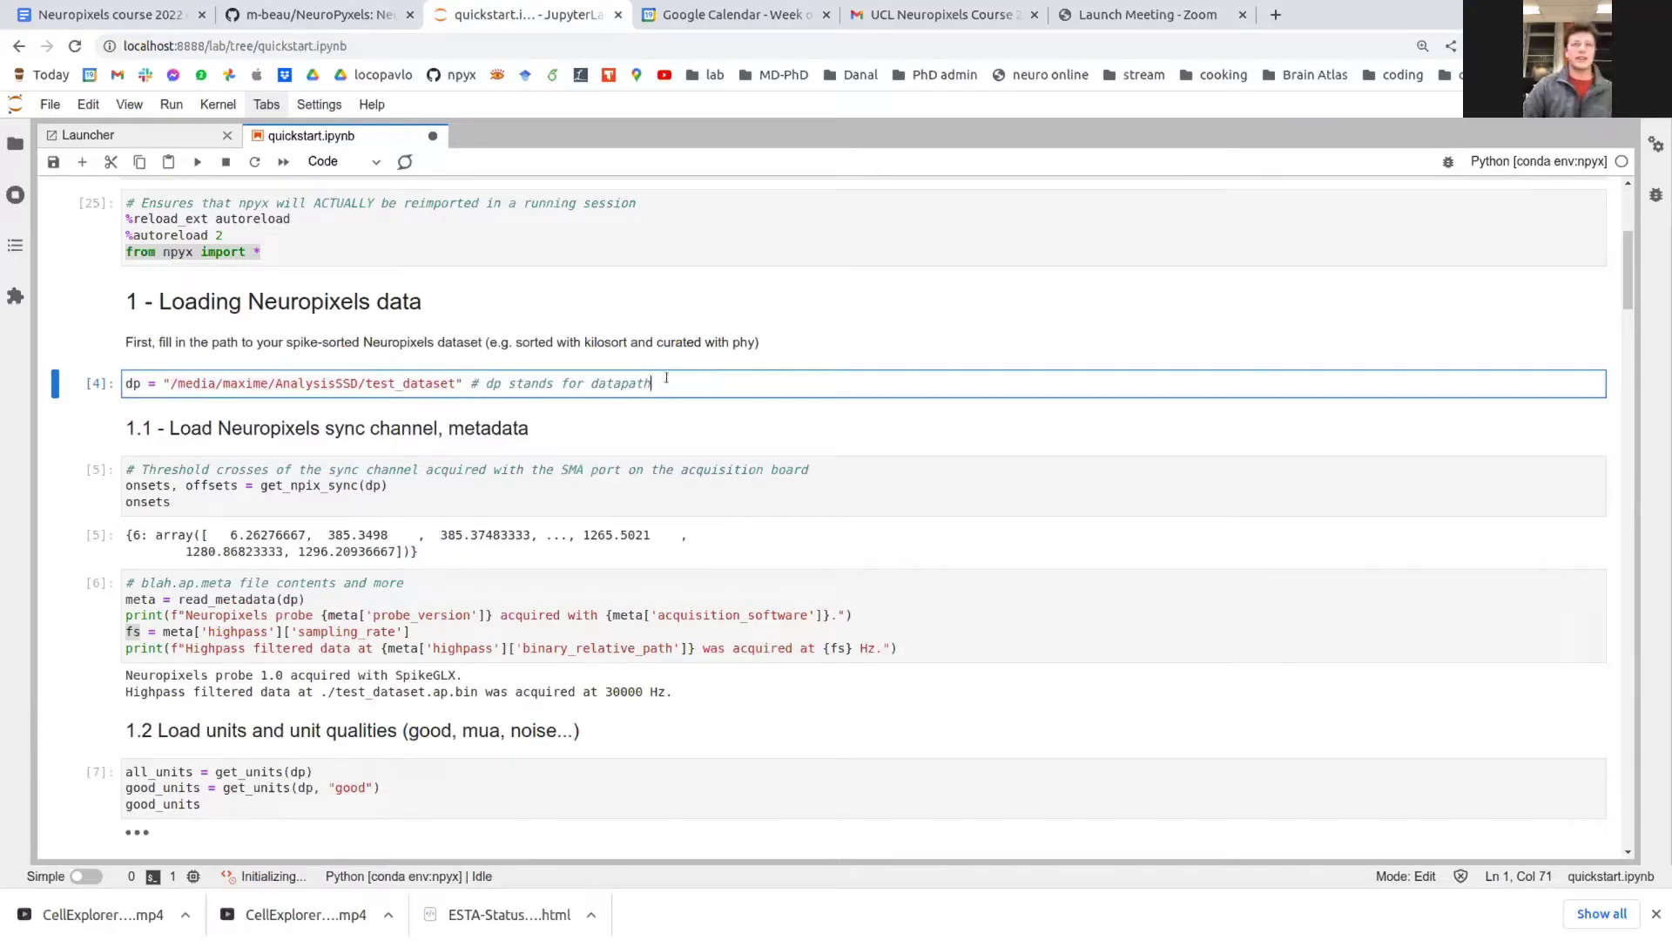
key("shift+Return")
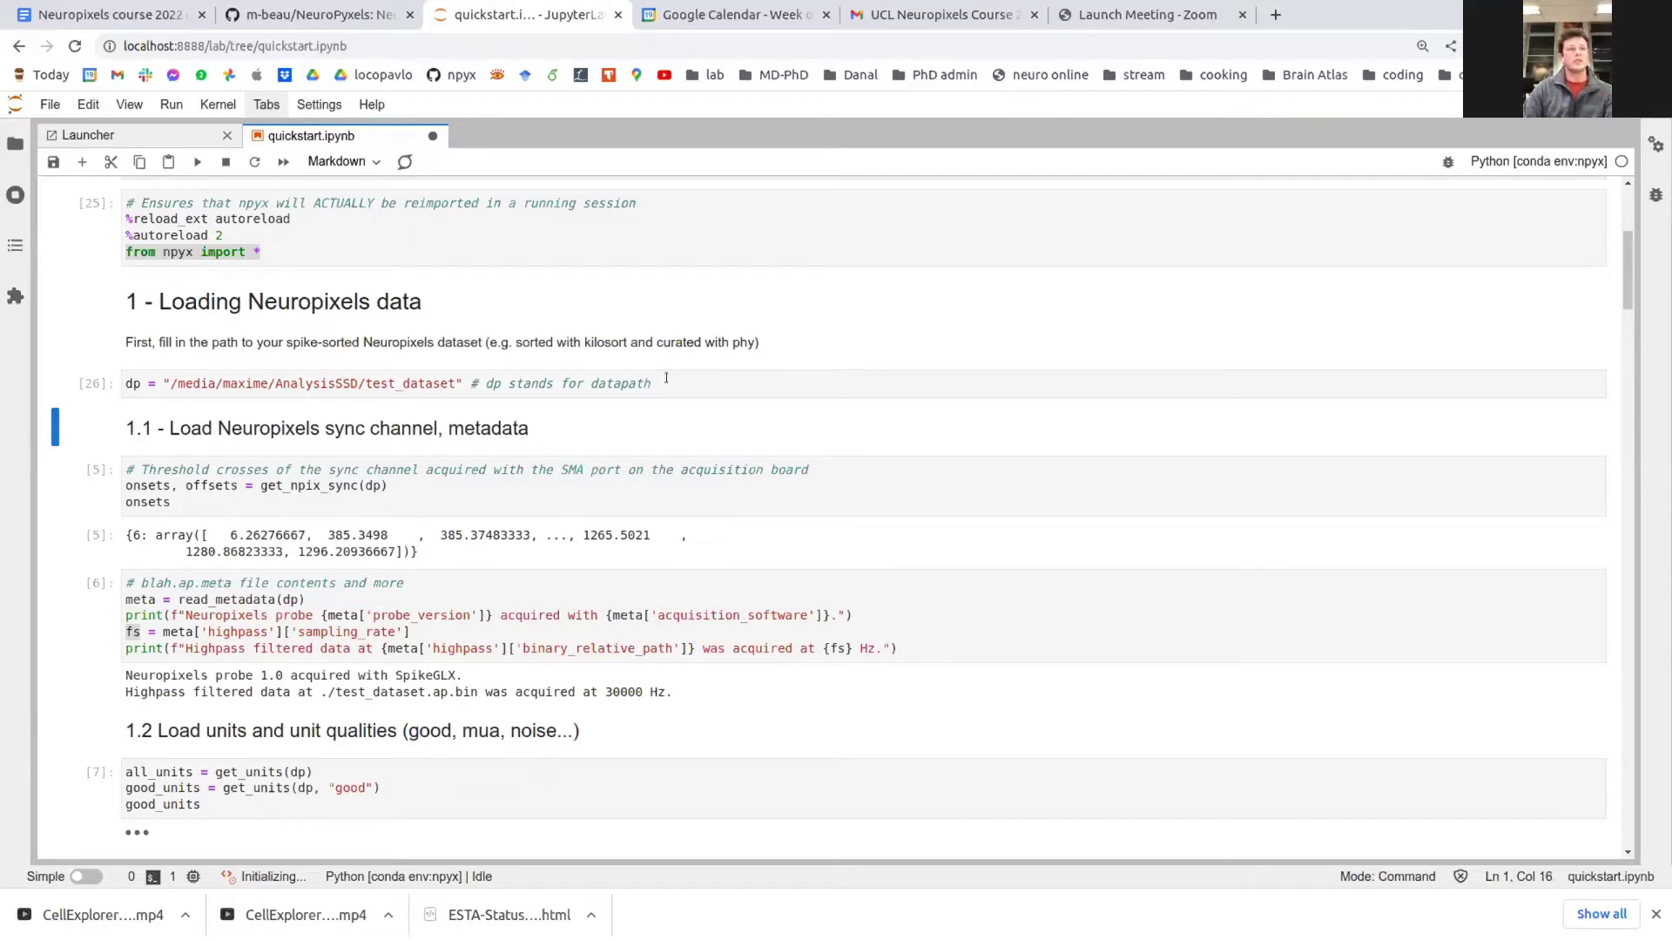
key("Down")
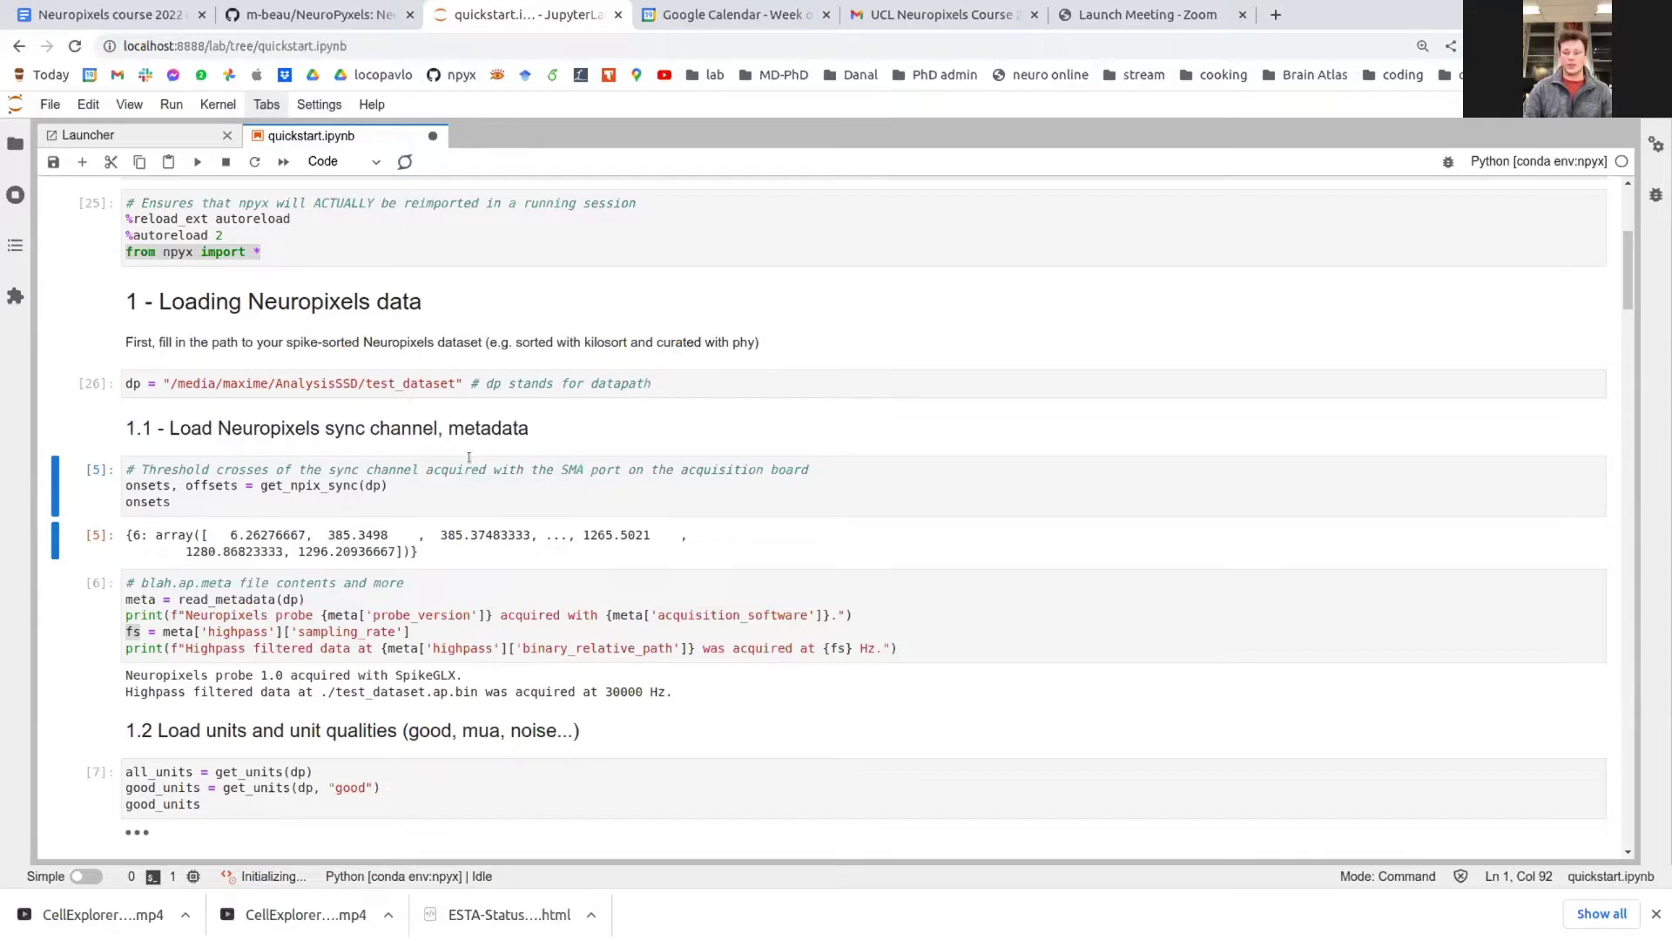
Run the get_npix_sync cell, highlight its channel 6 onsets array, and re-run it as cell 28
key("shift+Return")
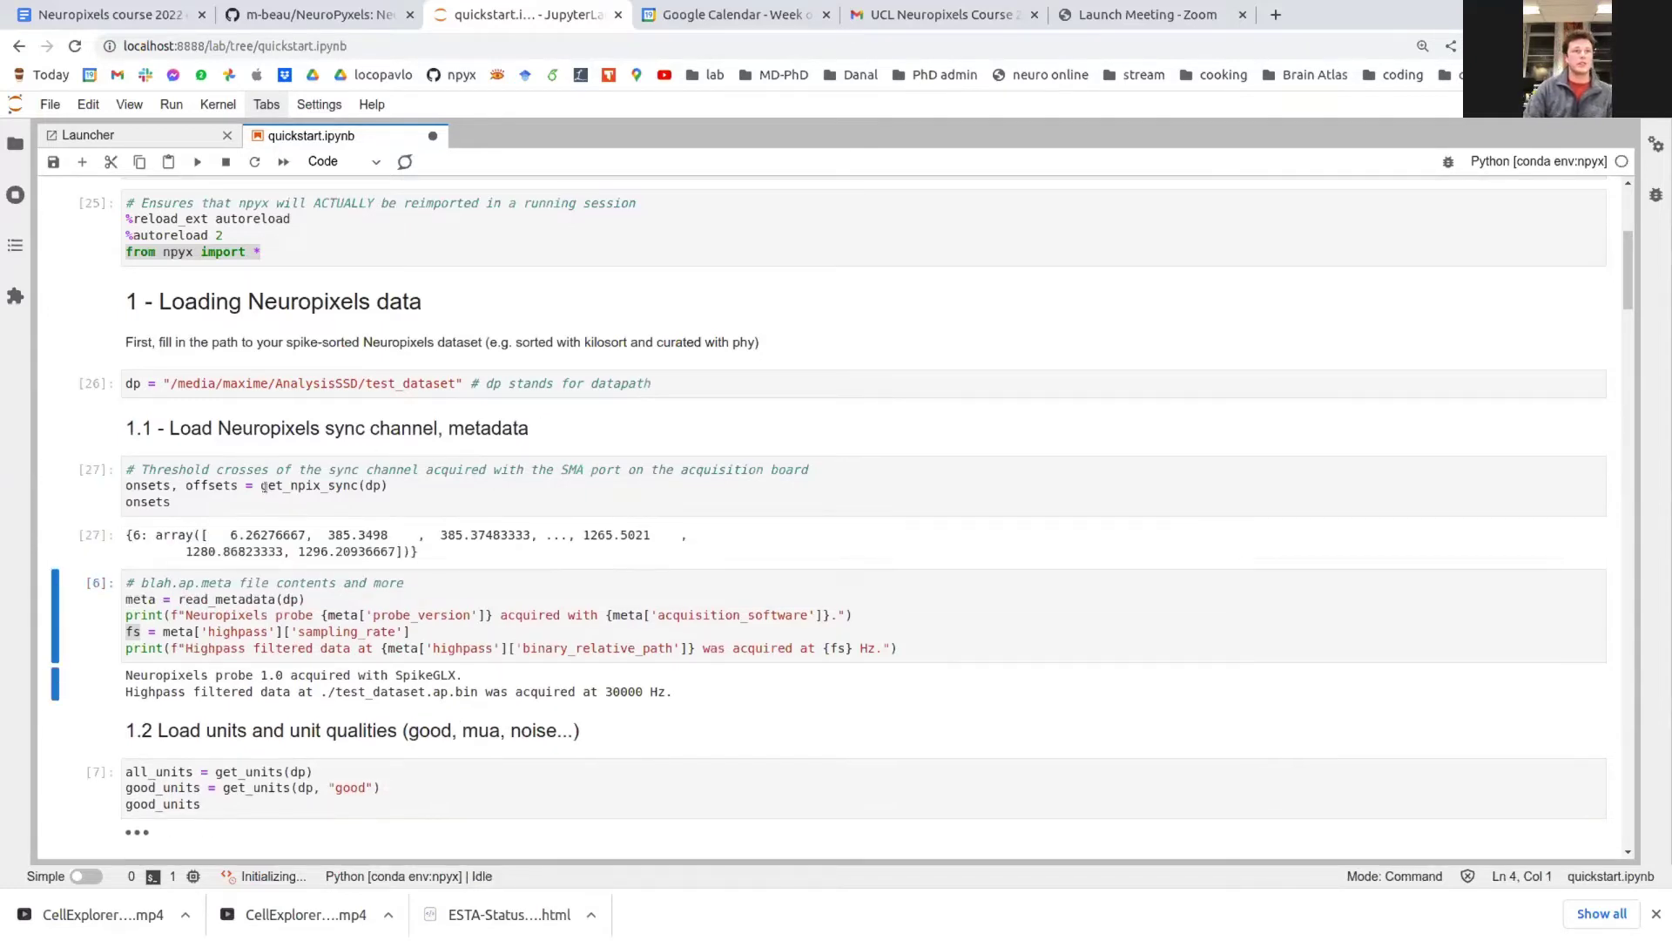
left_click_drag(261, 485, 354, 485)
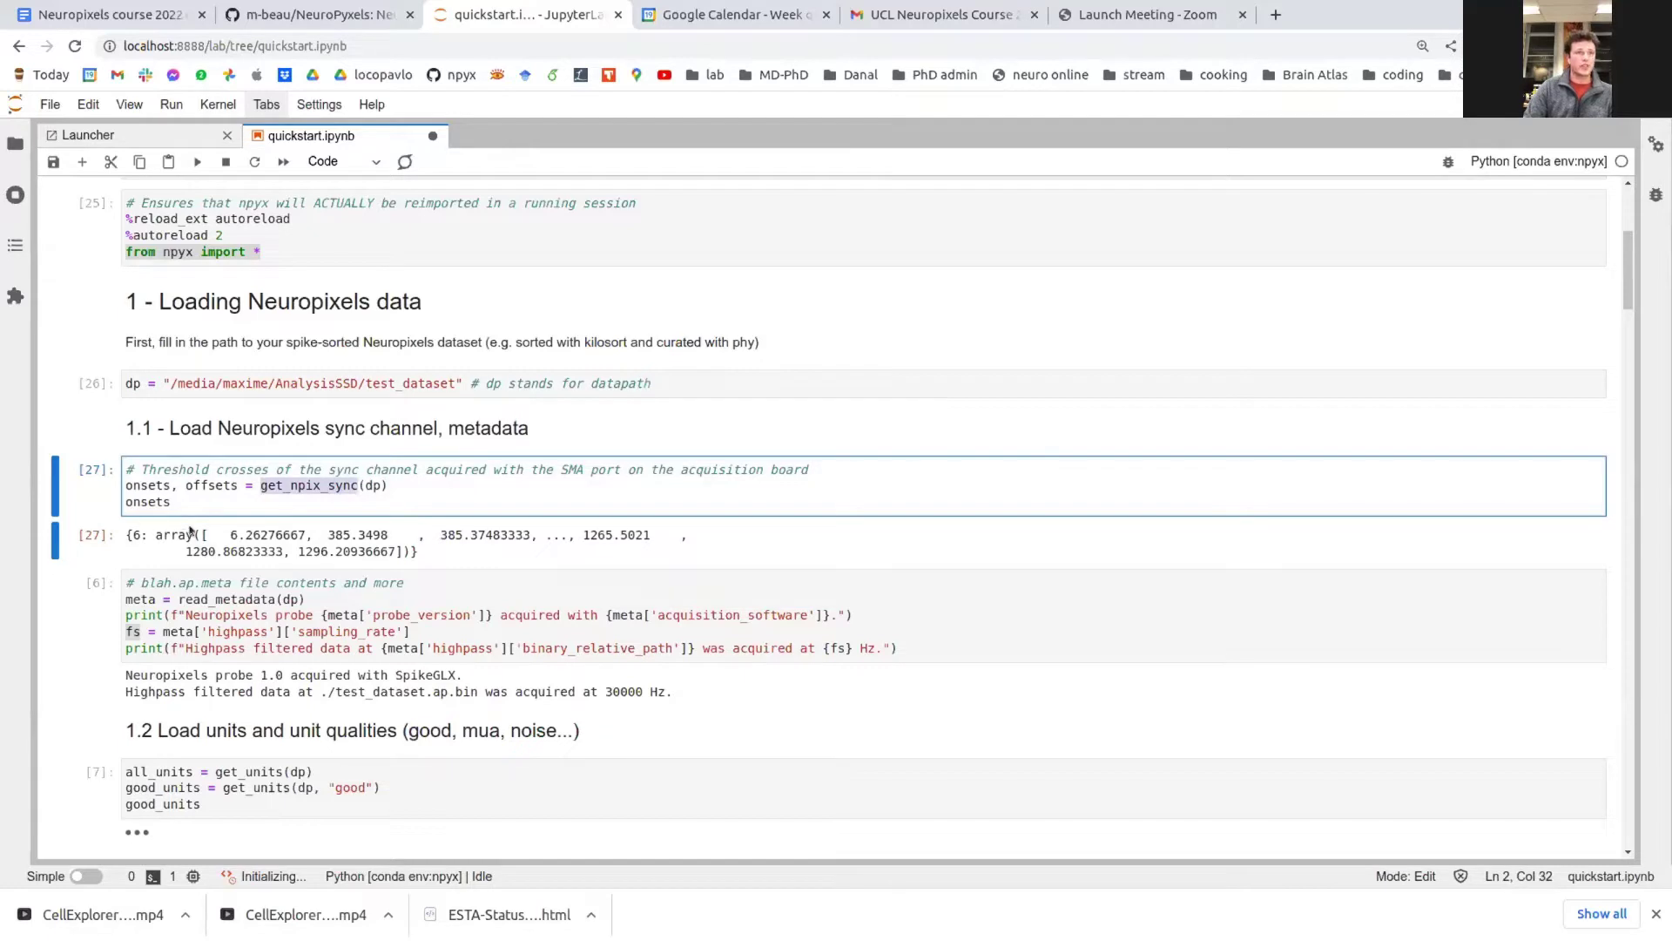
left_click_drag(202, 536, 400, 551)
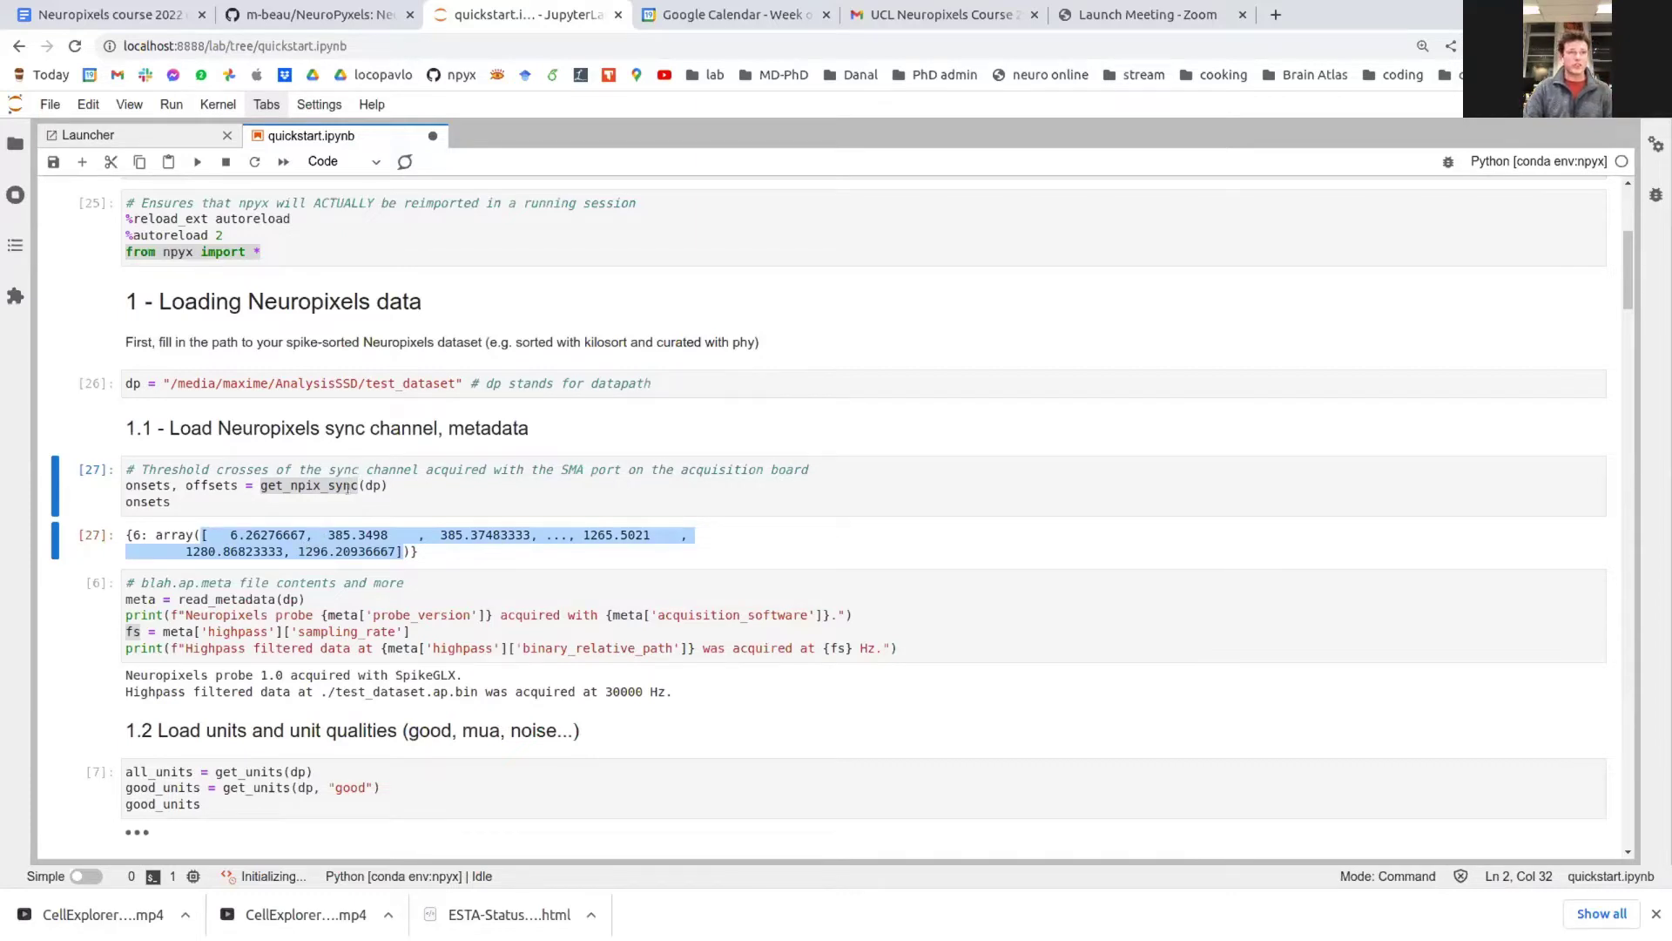
left_click(388, 485)
scroll(411, 399, "down", 2)
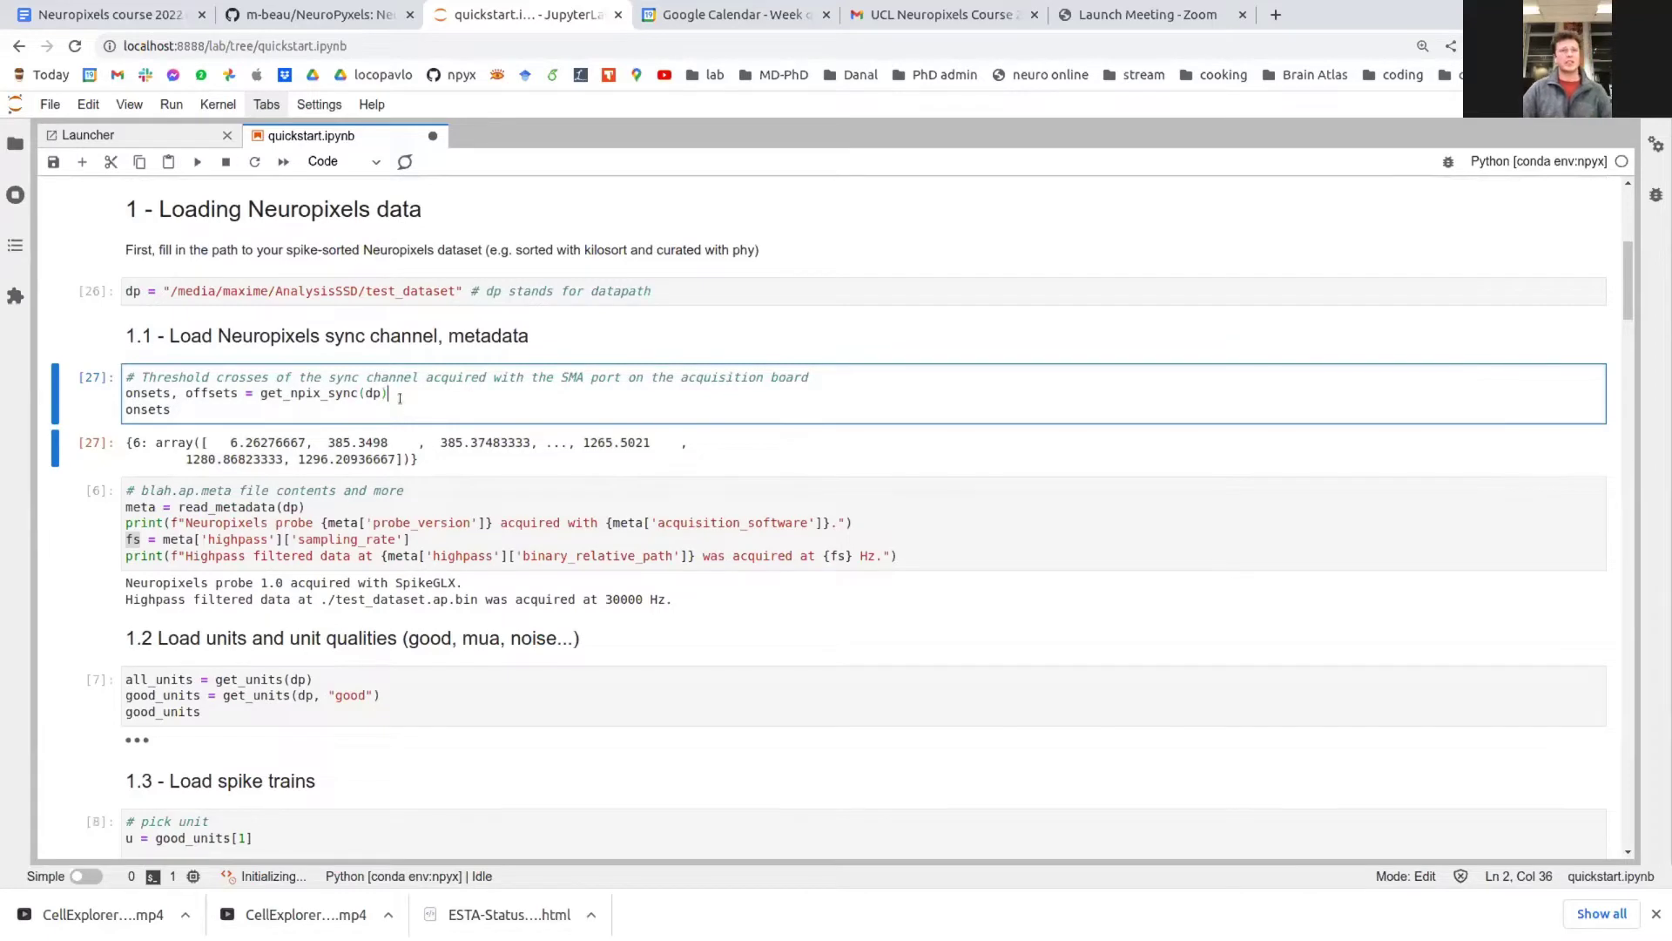
left_click_drag(209, 442, 398, 459)
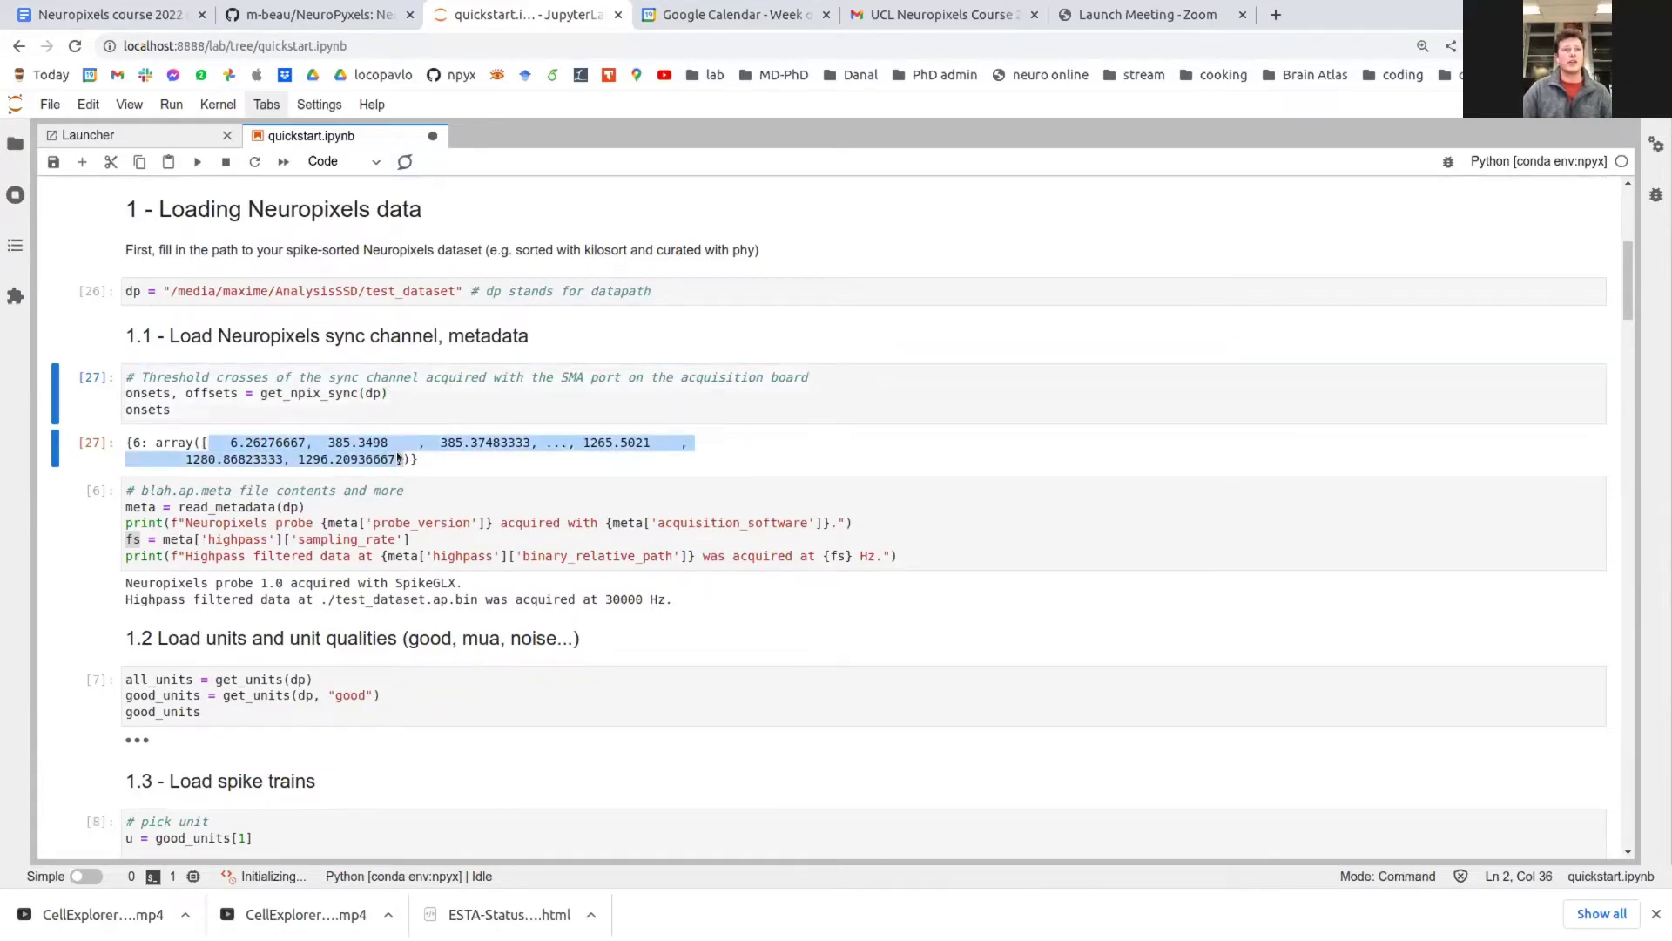
left_click(377, 403)
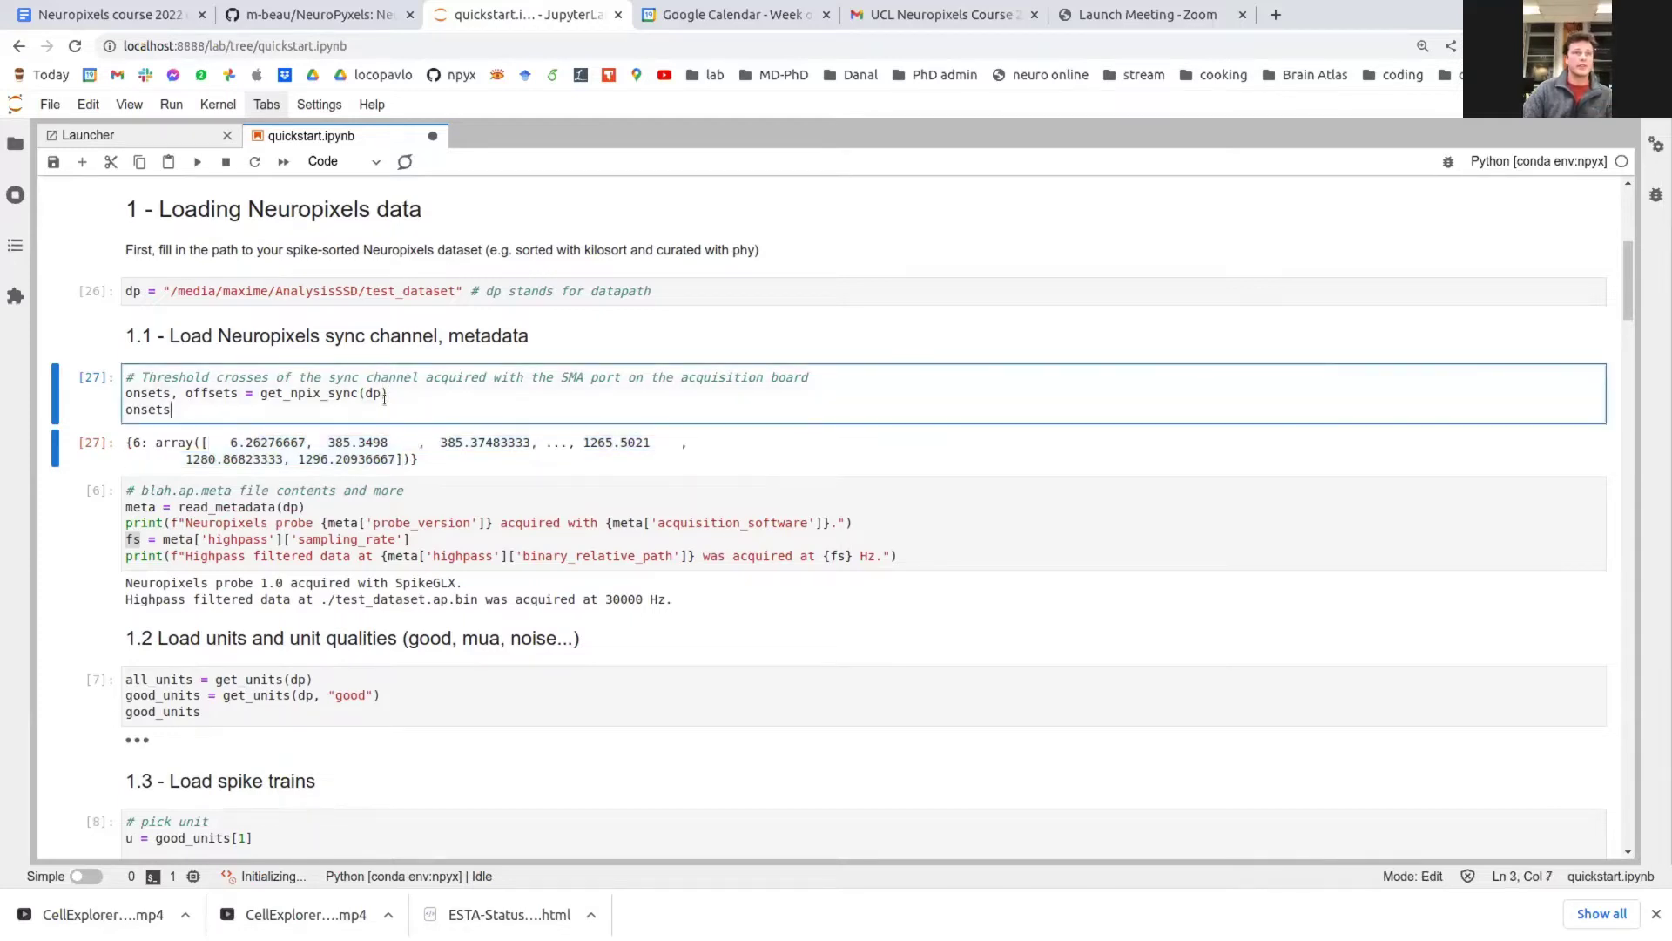
key("shift+Return")
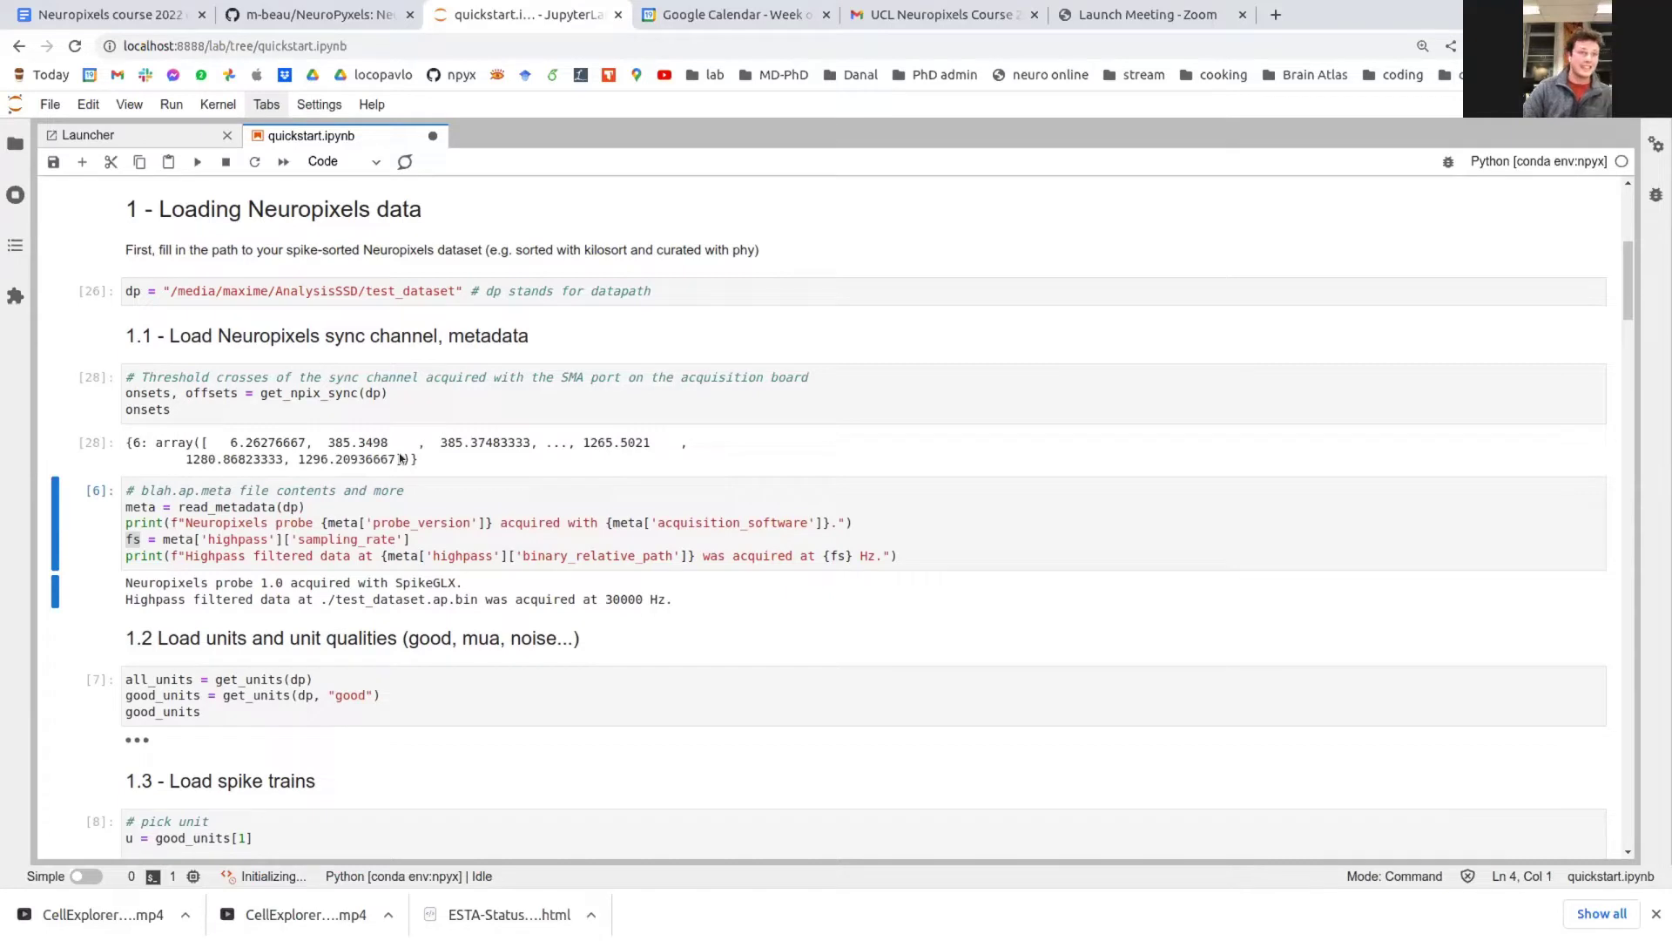
scroll(396, 457, "down", 1)
Run the metadata cell and point out probe 1.0, SpikeGLX and the 30000 Hz sampling rate
left_click(328, 477)
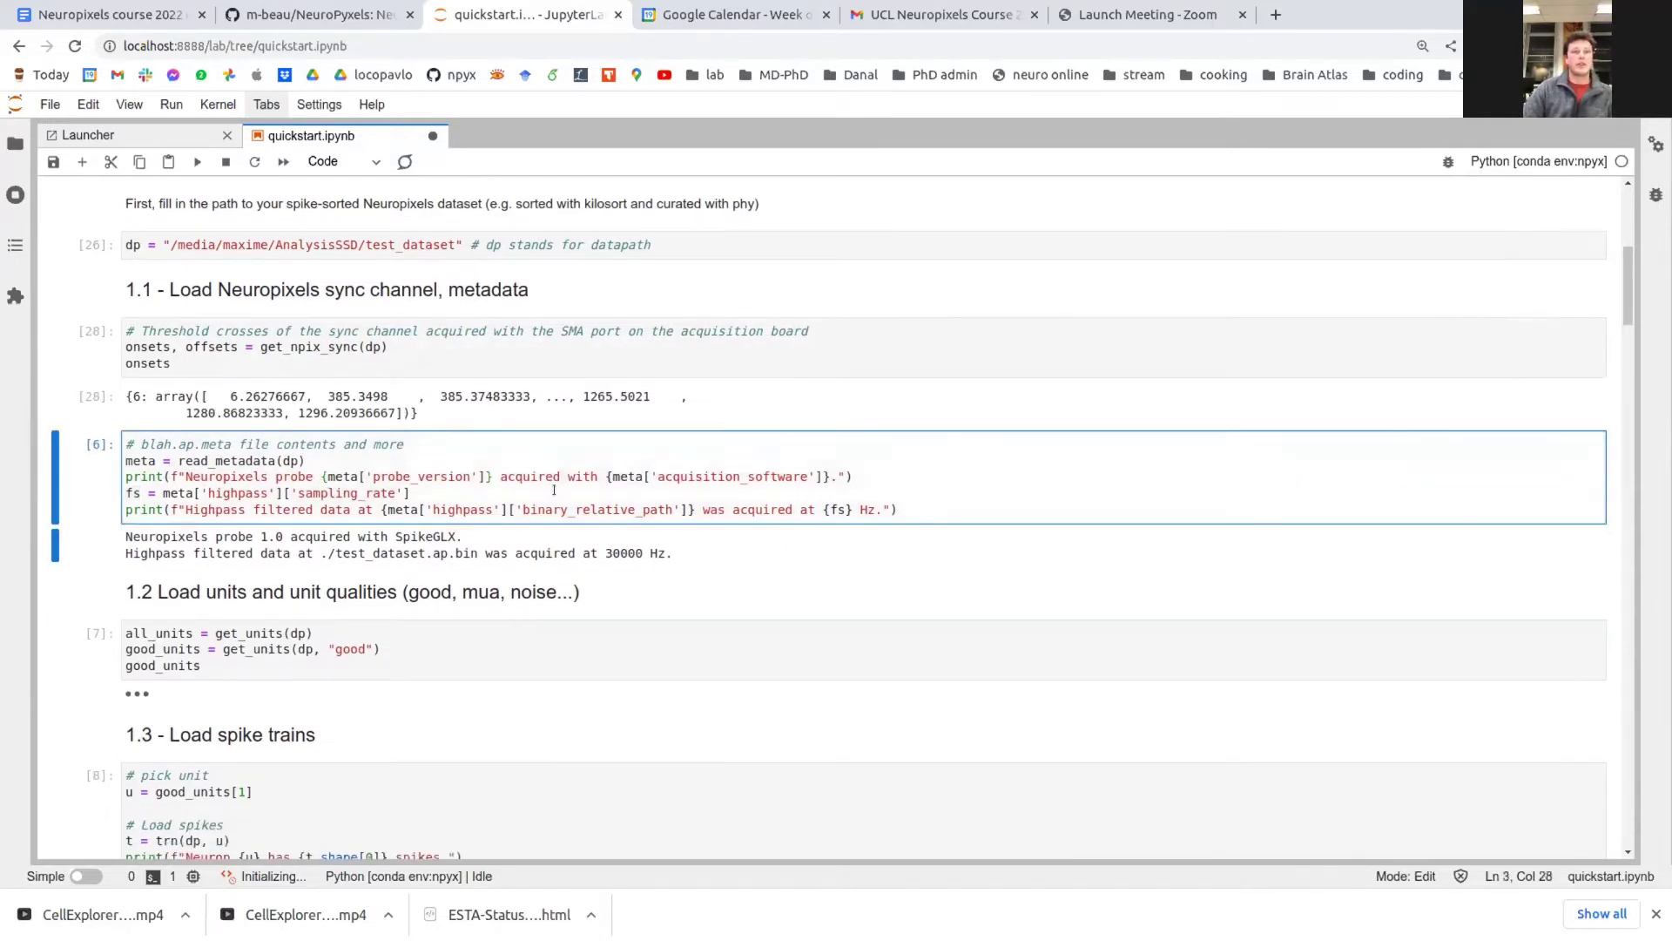
key("shift+Return")
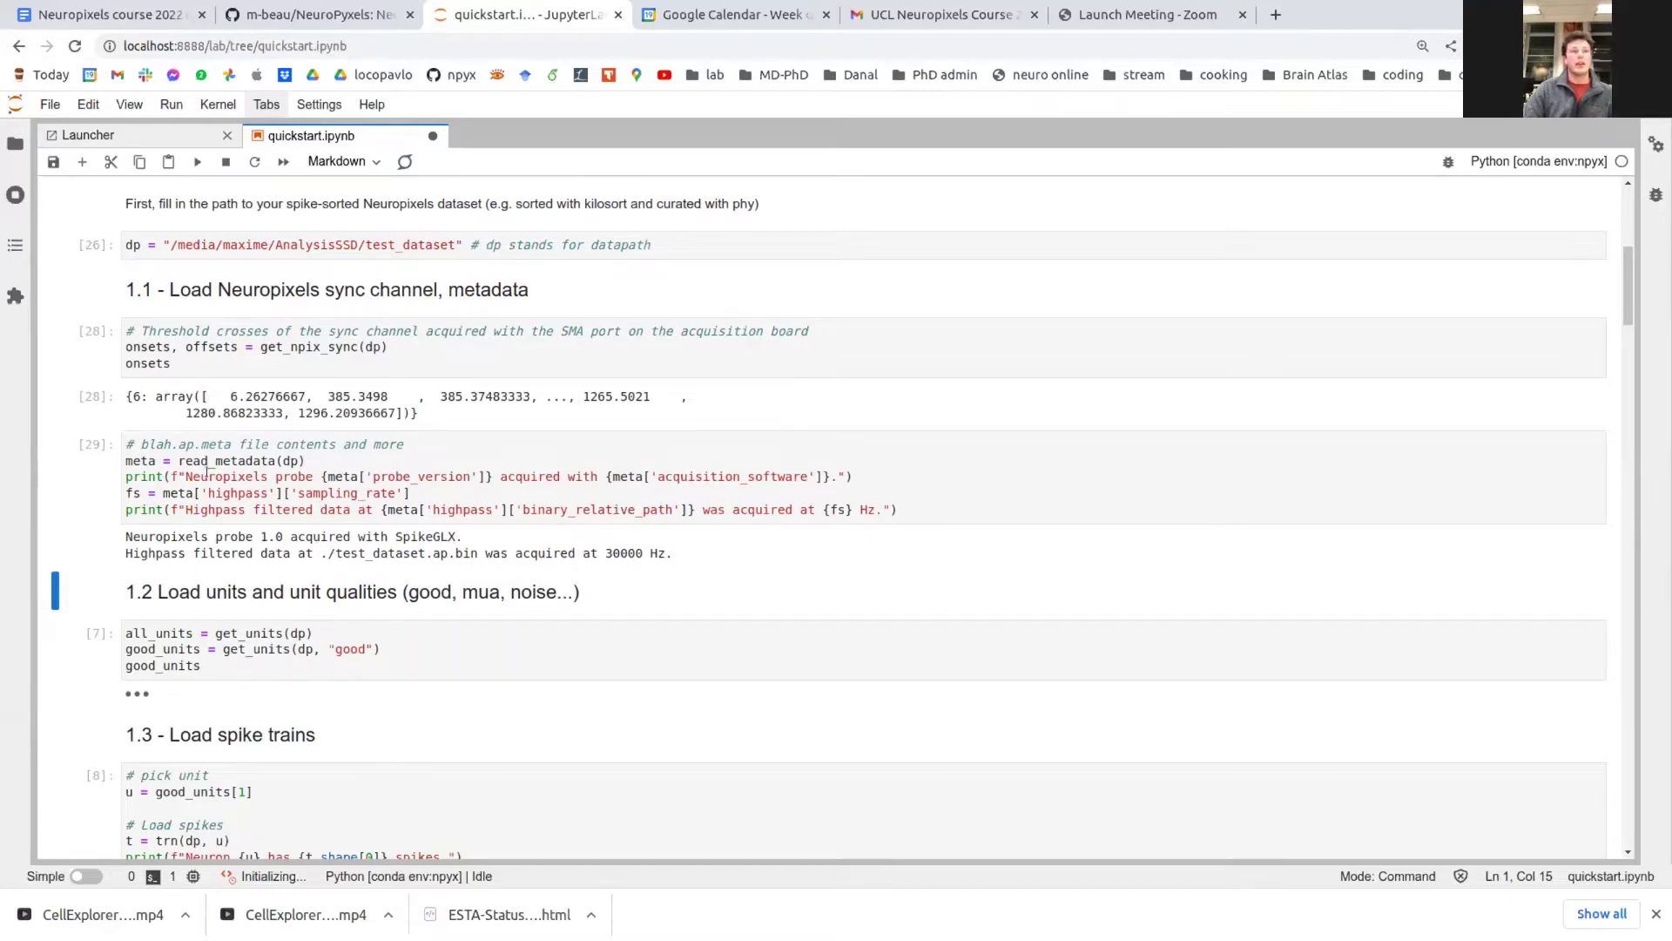
double_click(267, 536)
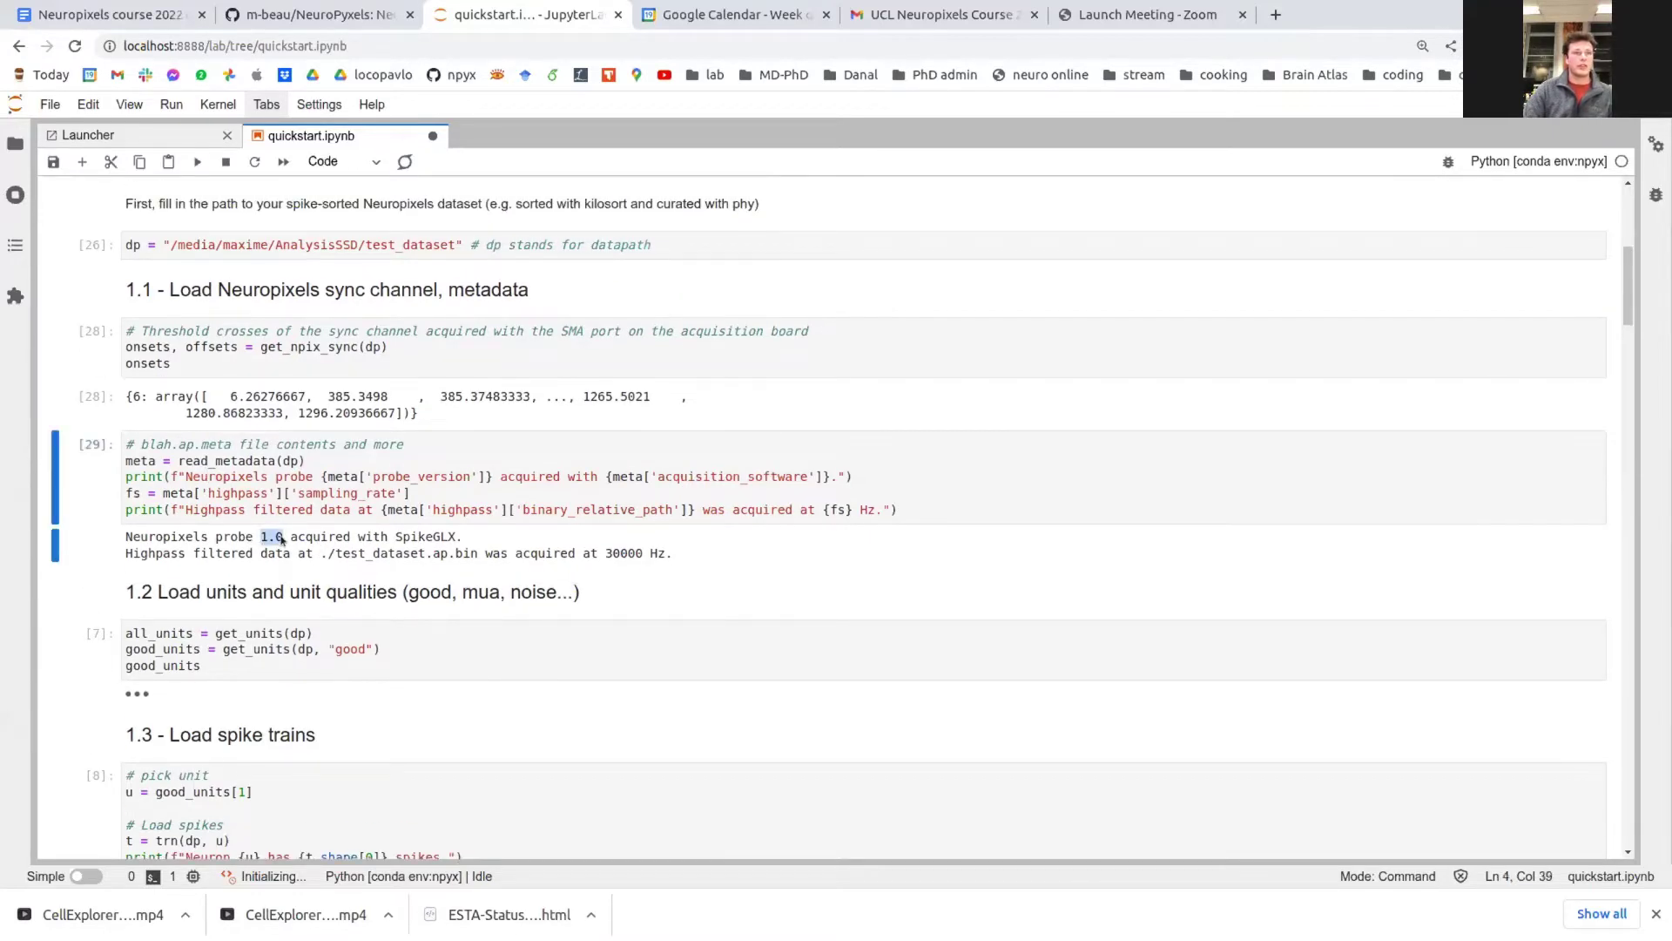
double_click(396, 538)
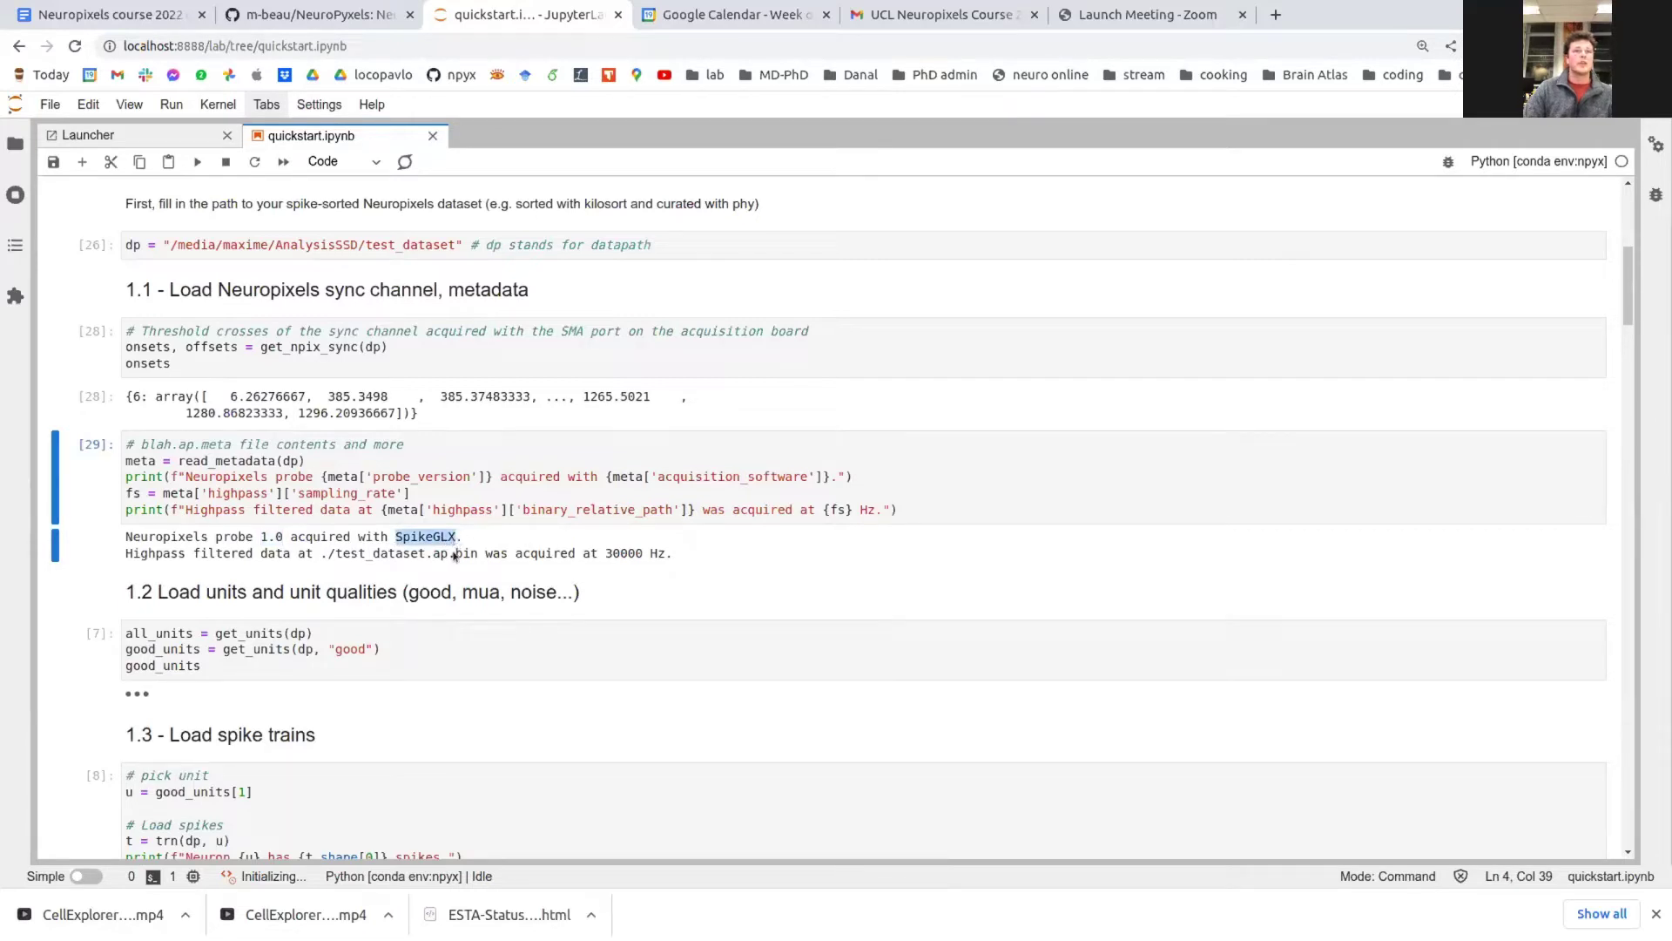
double_click(639, 554)
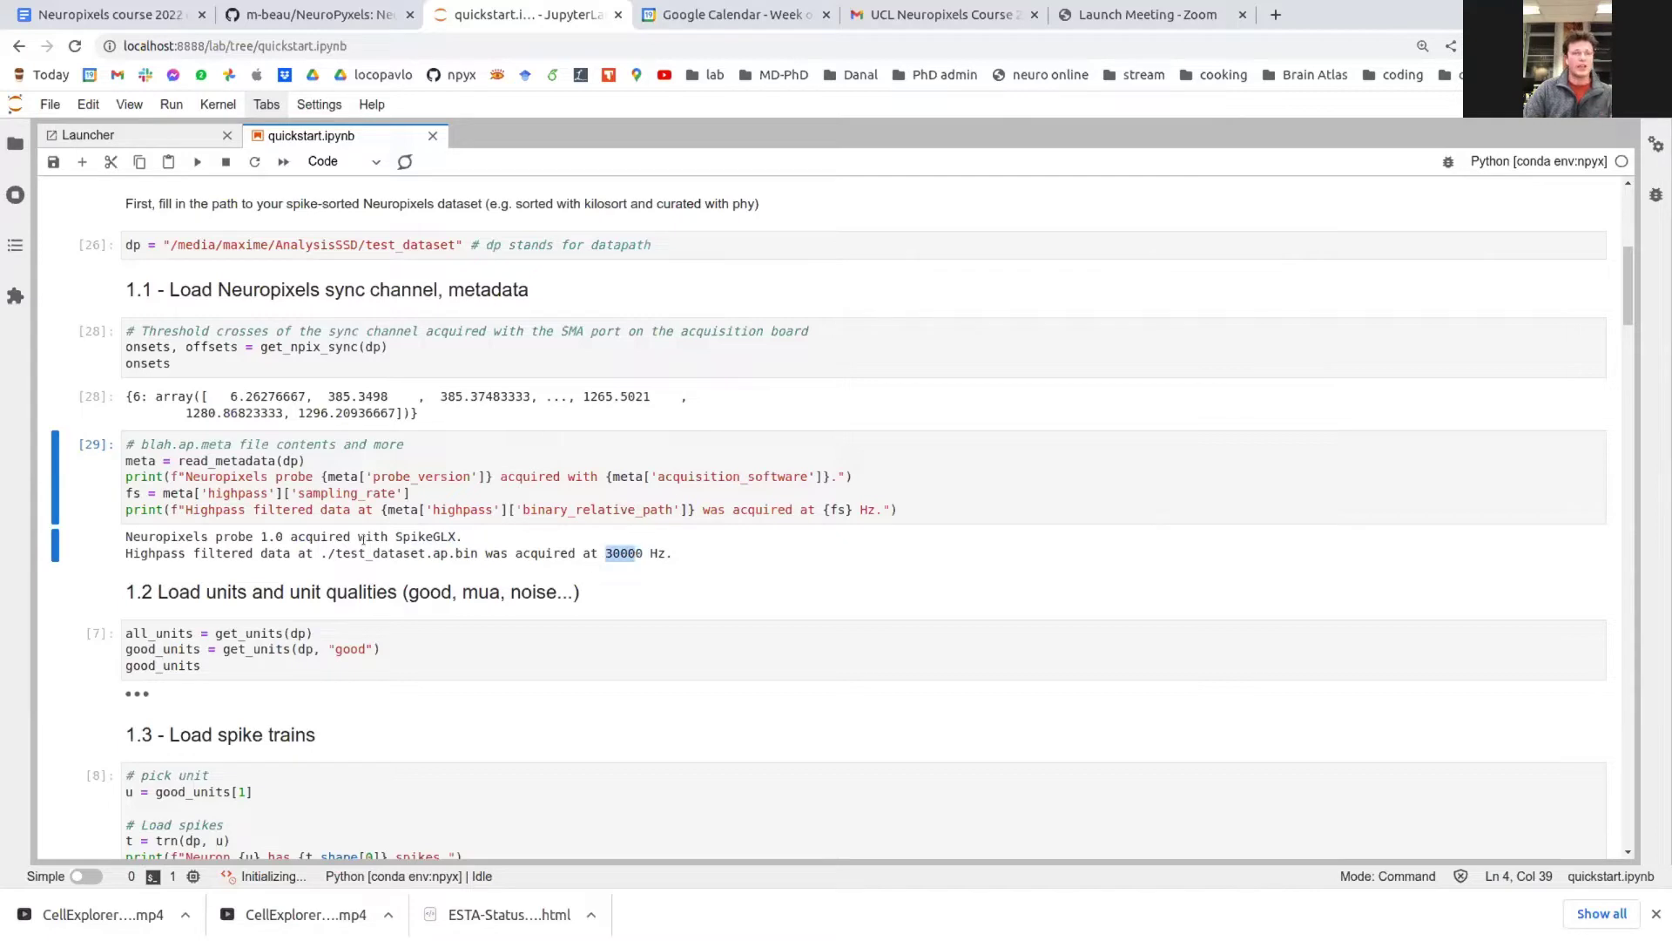
Move down to section 1.2 and its unit-loading code cell
scroll(340, 406, "down", 1)
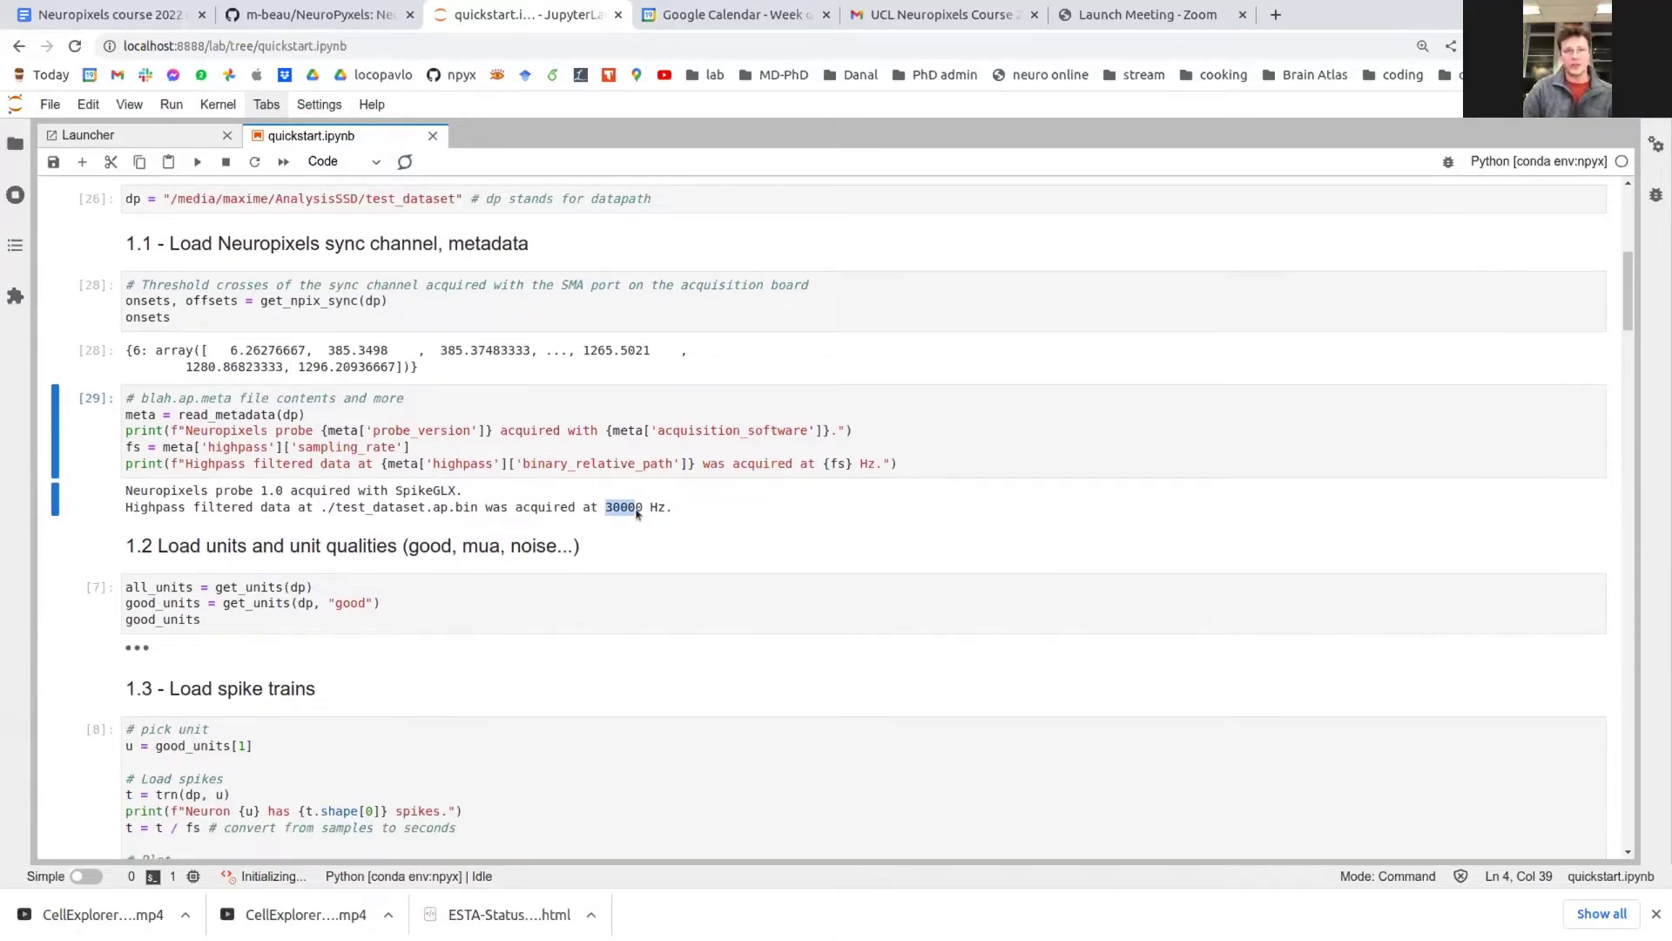
scroll(632, 527, "down", 2)
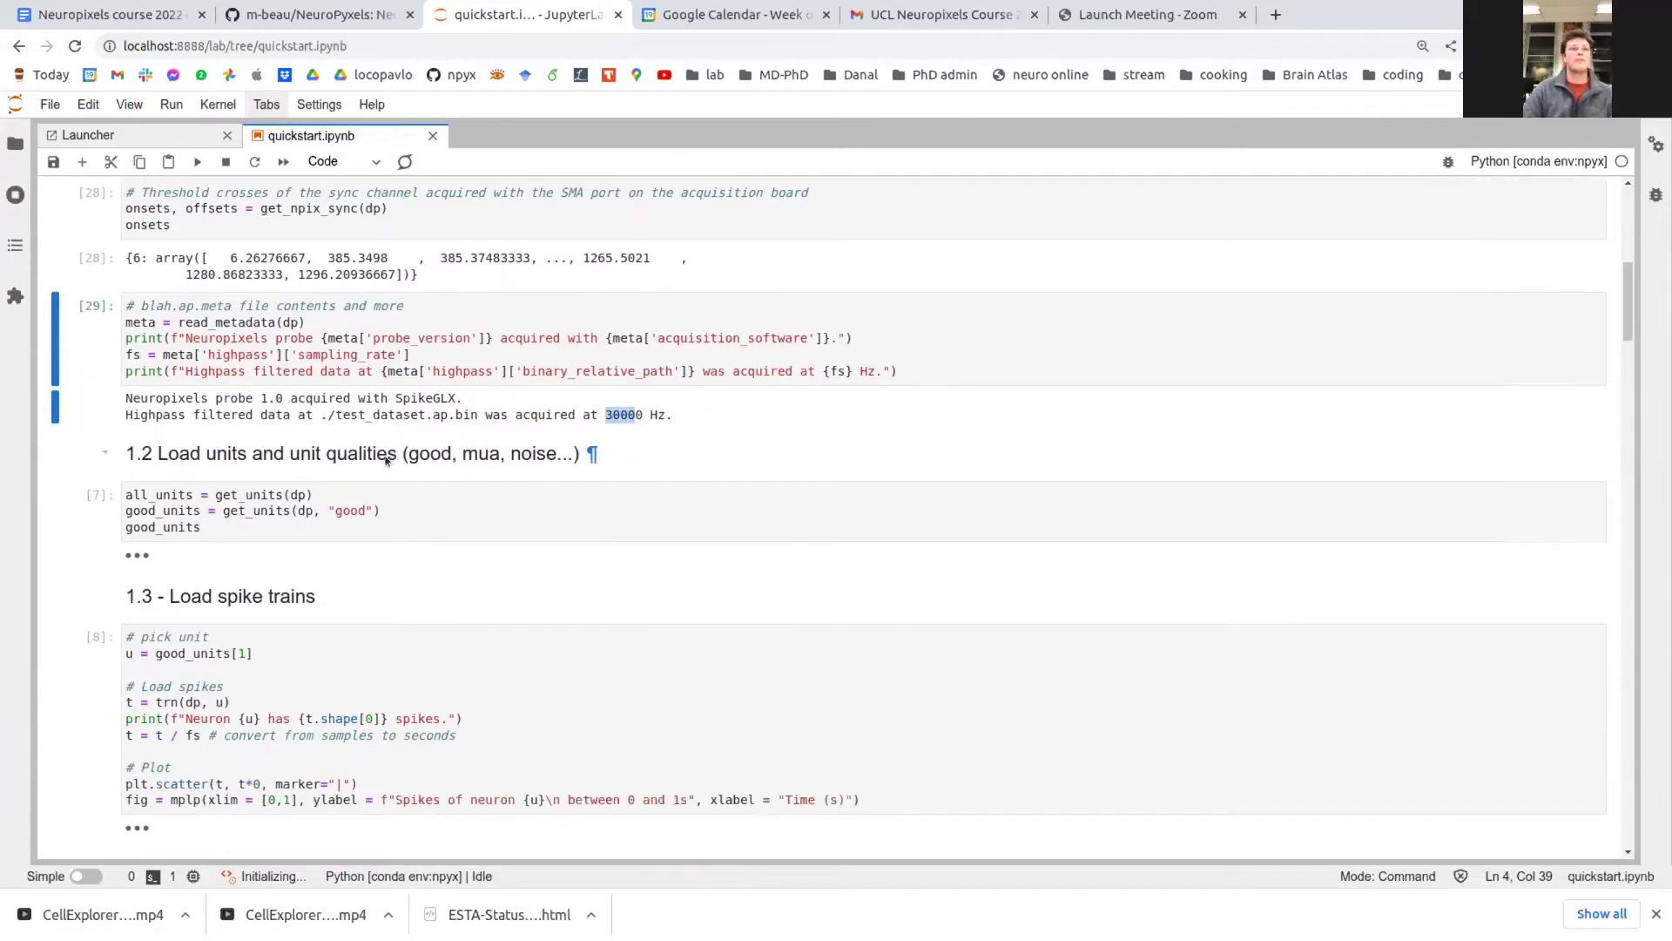
left_click(388, 461)
key("shift+Return")
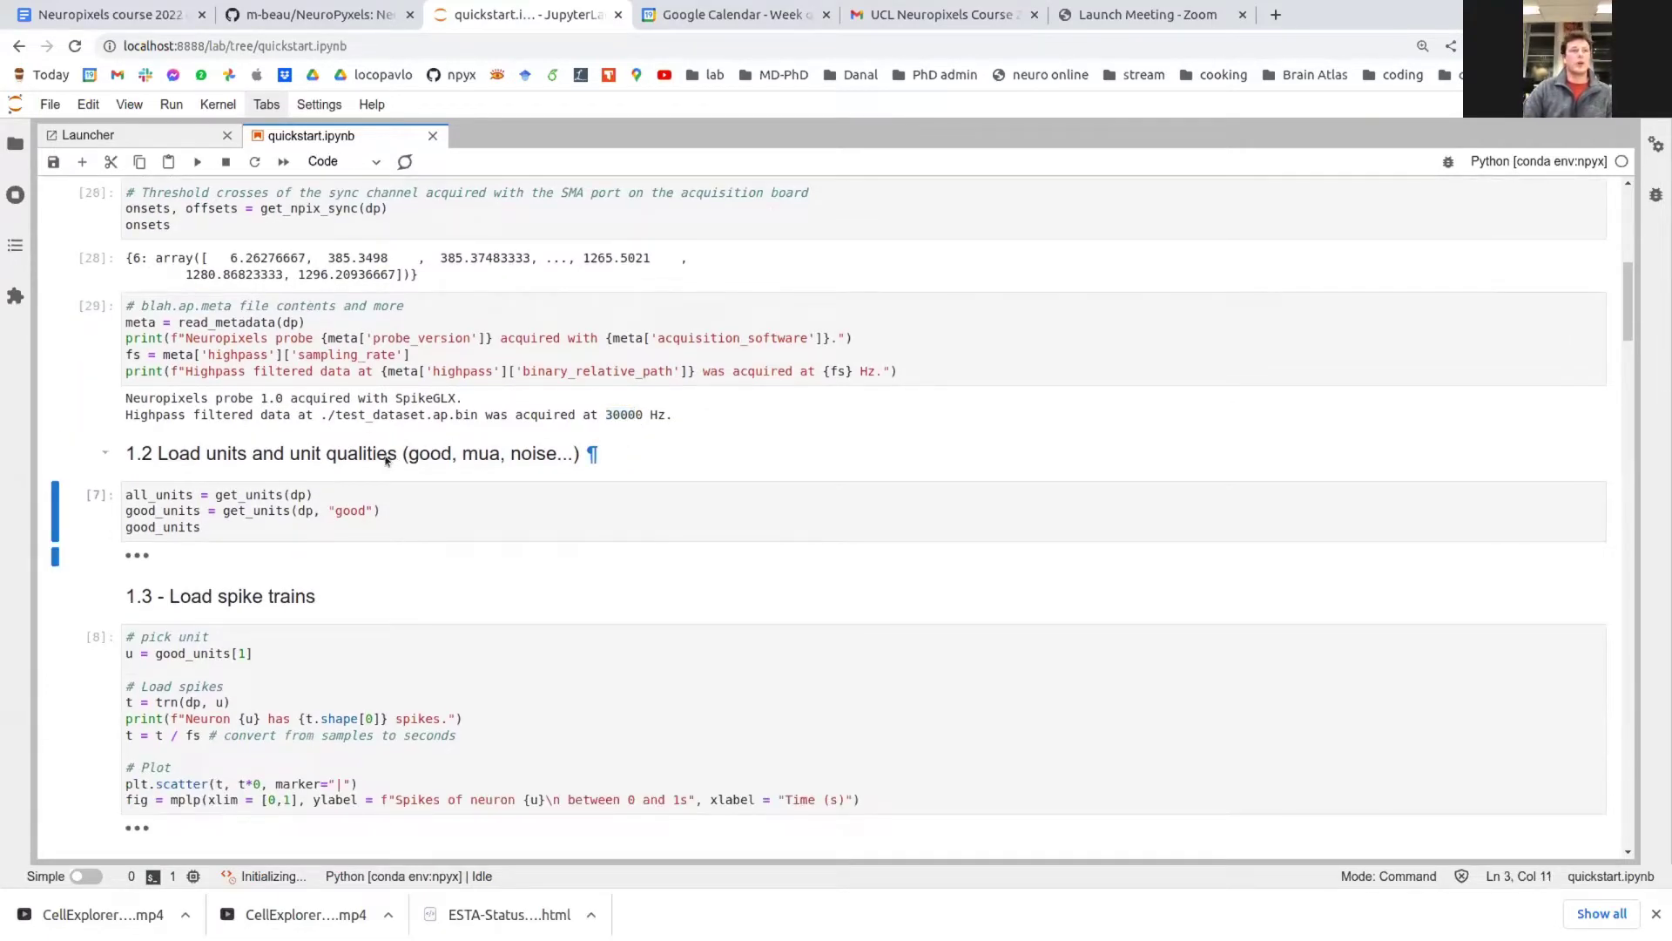
Run the get_units cell, highlighting the good-units call and the printed good_units array
key("shift+Return")
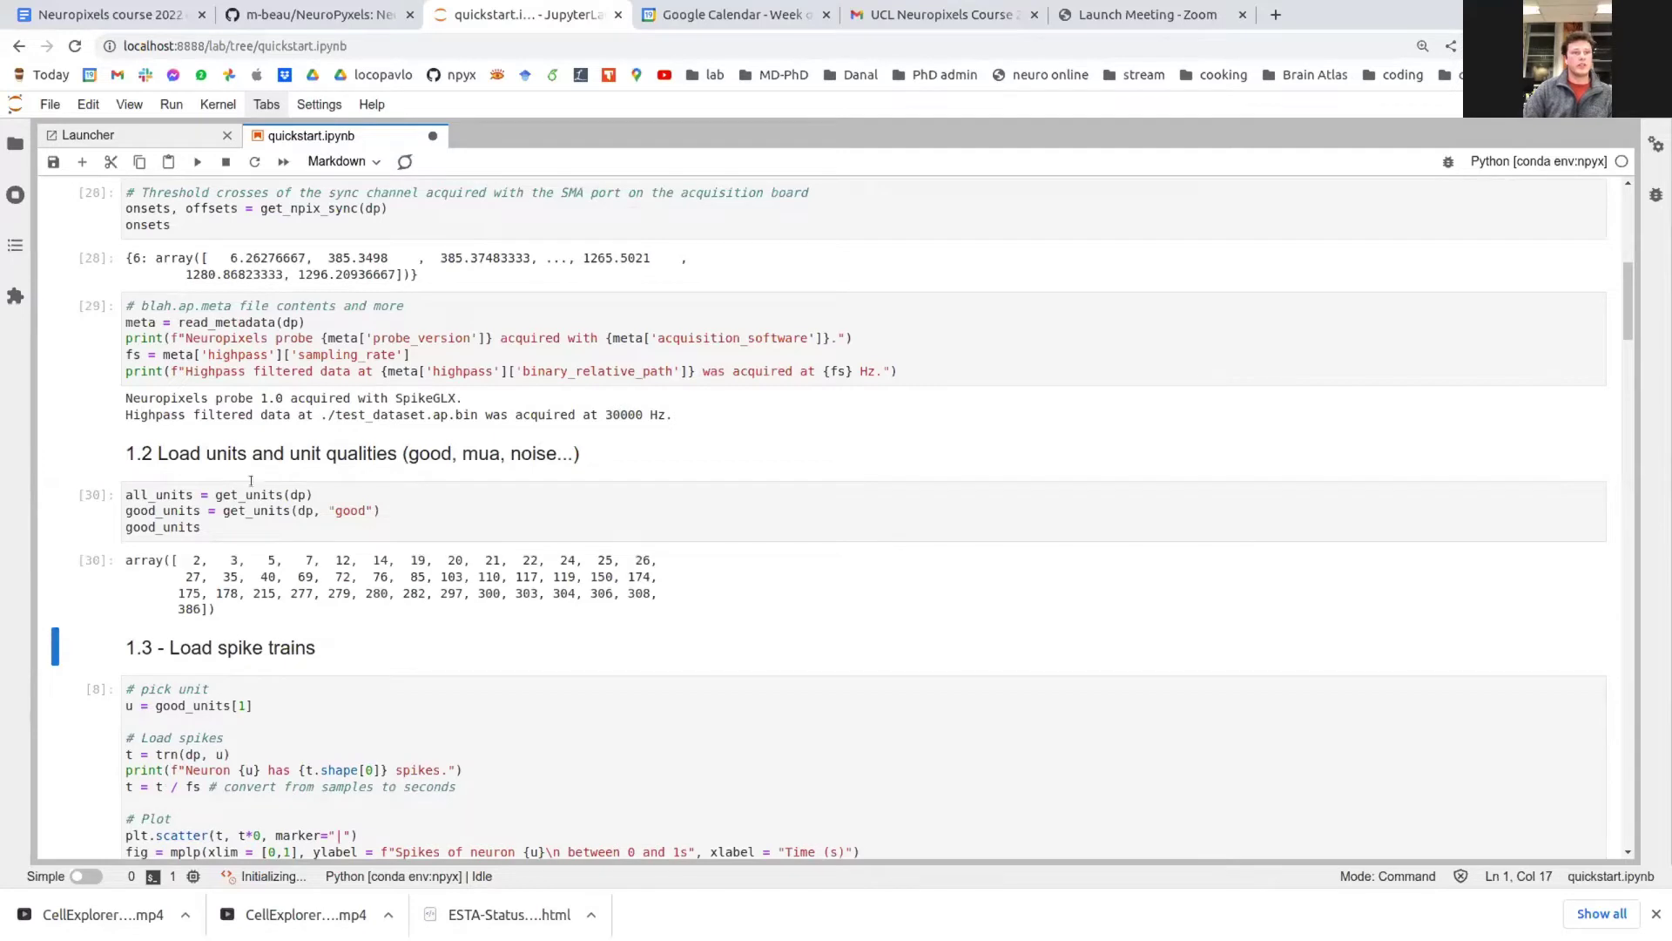
left_click_drag(223, 512, 379, 510)
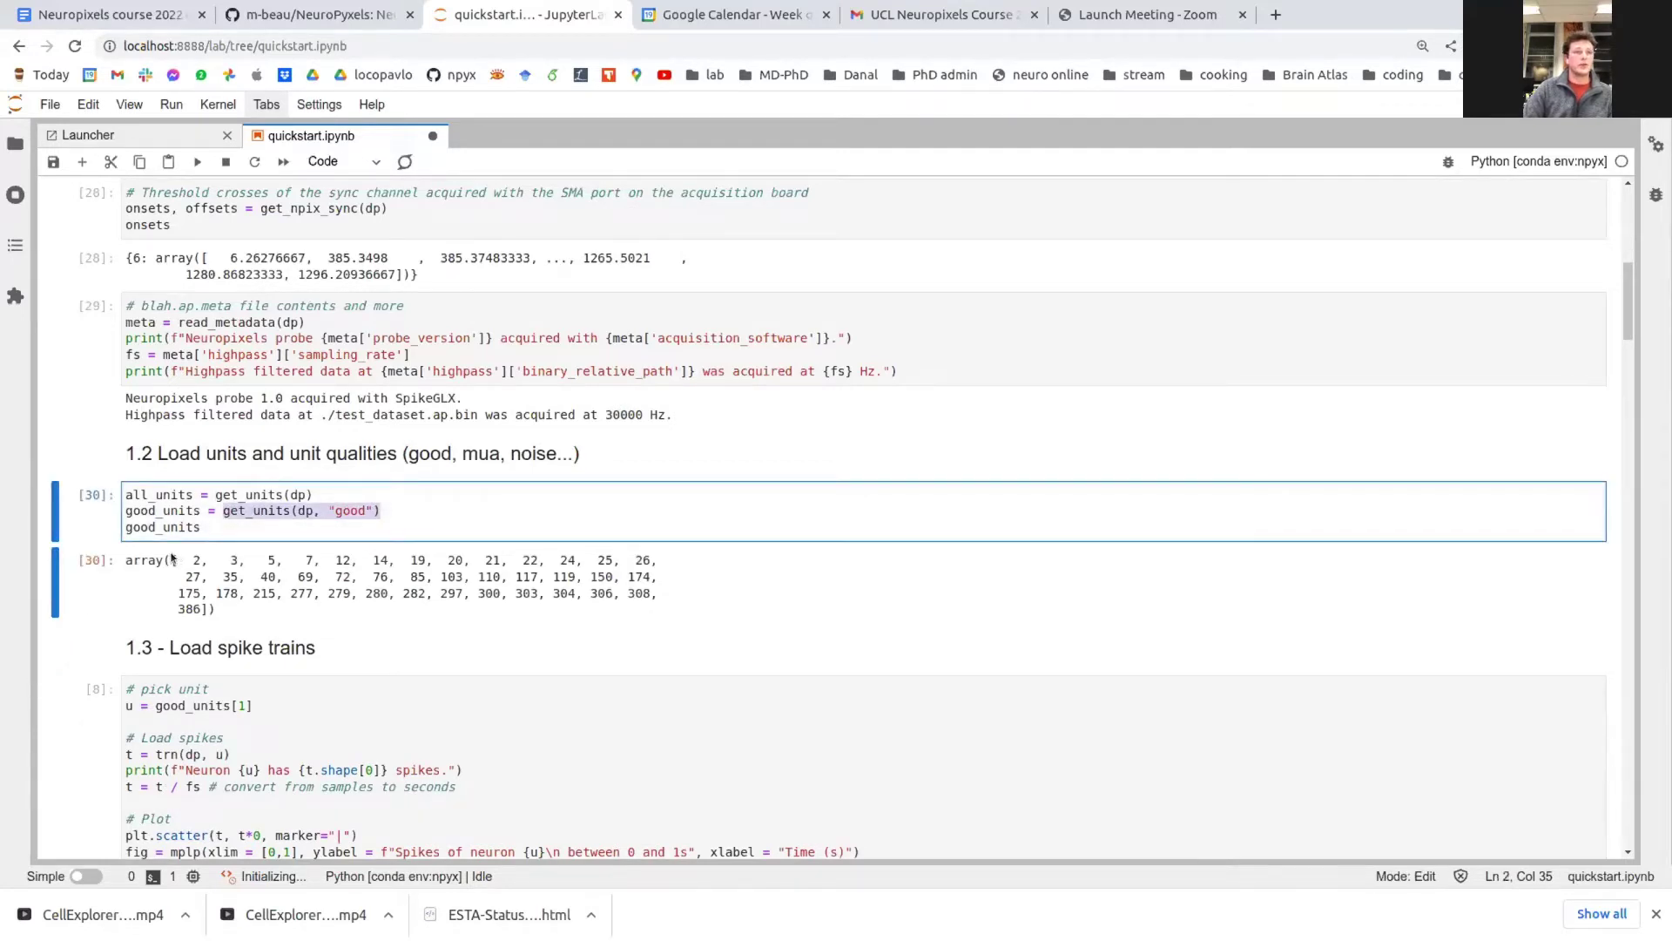
left_click_drag(172, 558, 214, 610)
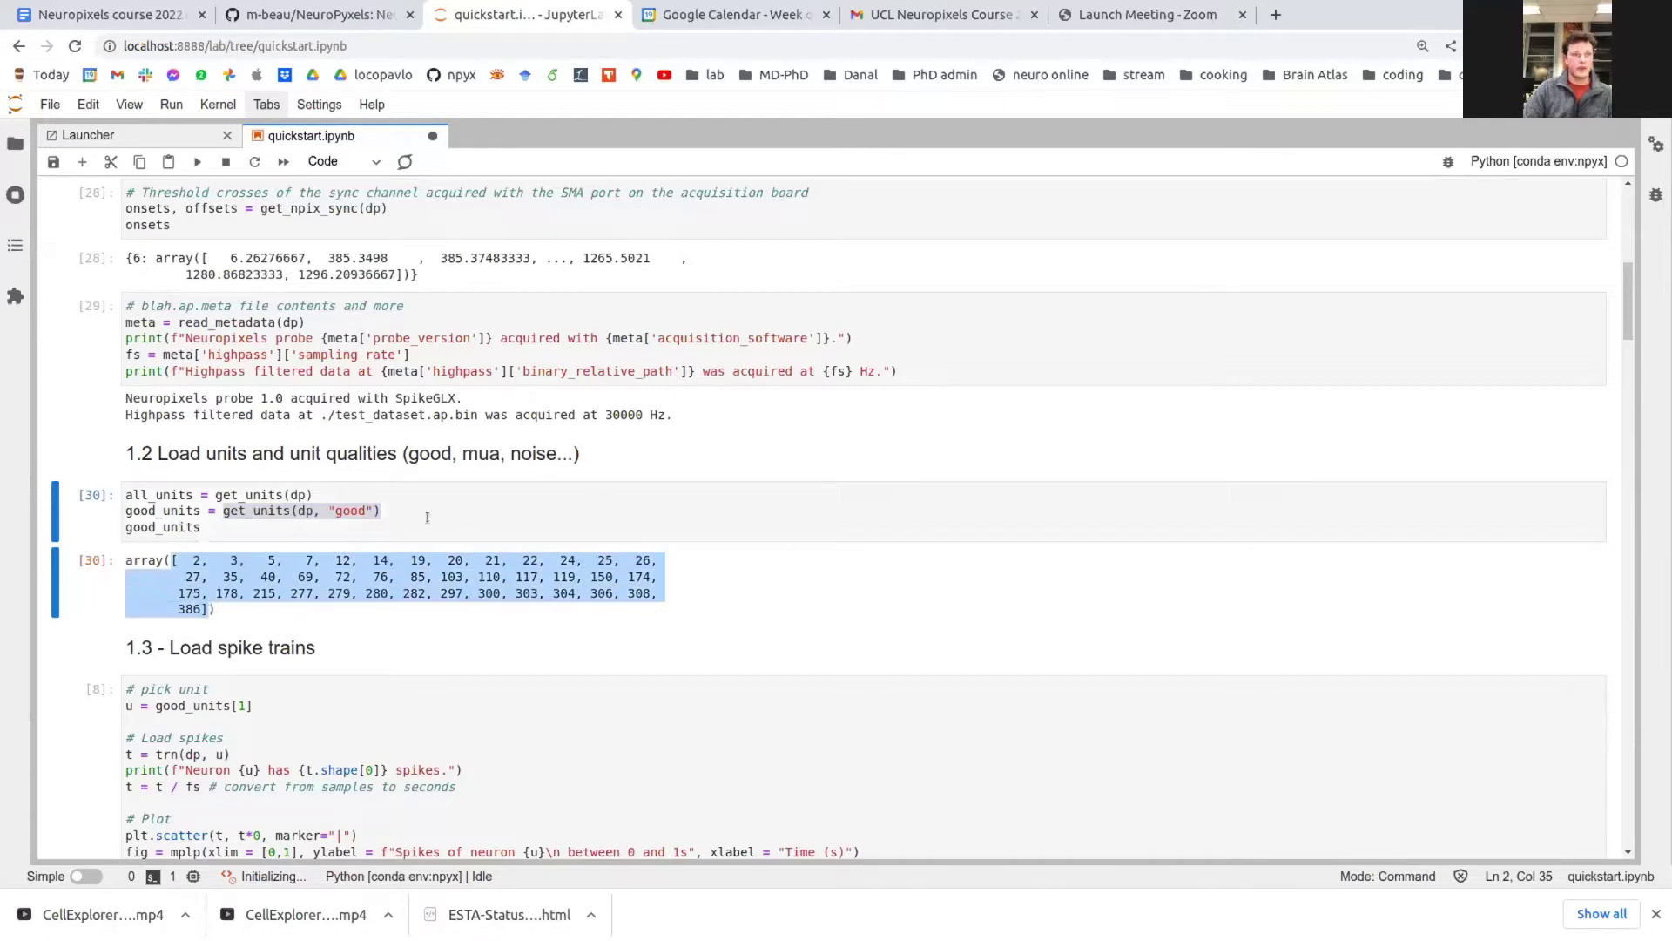
left_click(218, 533)
scroll(200, 523, "down", 2)
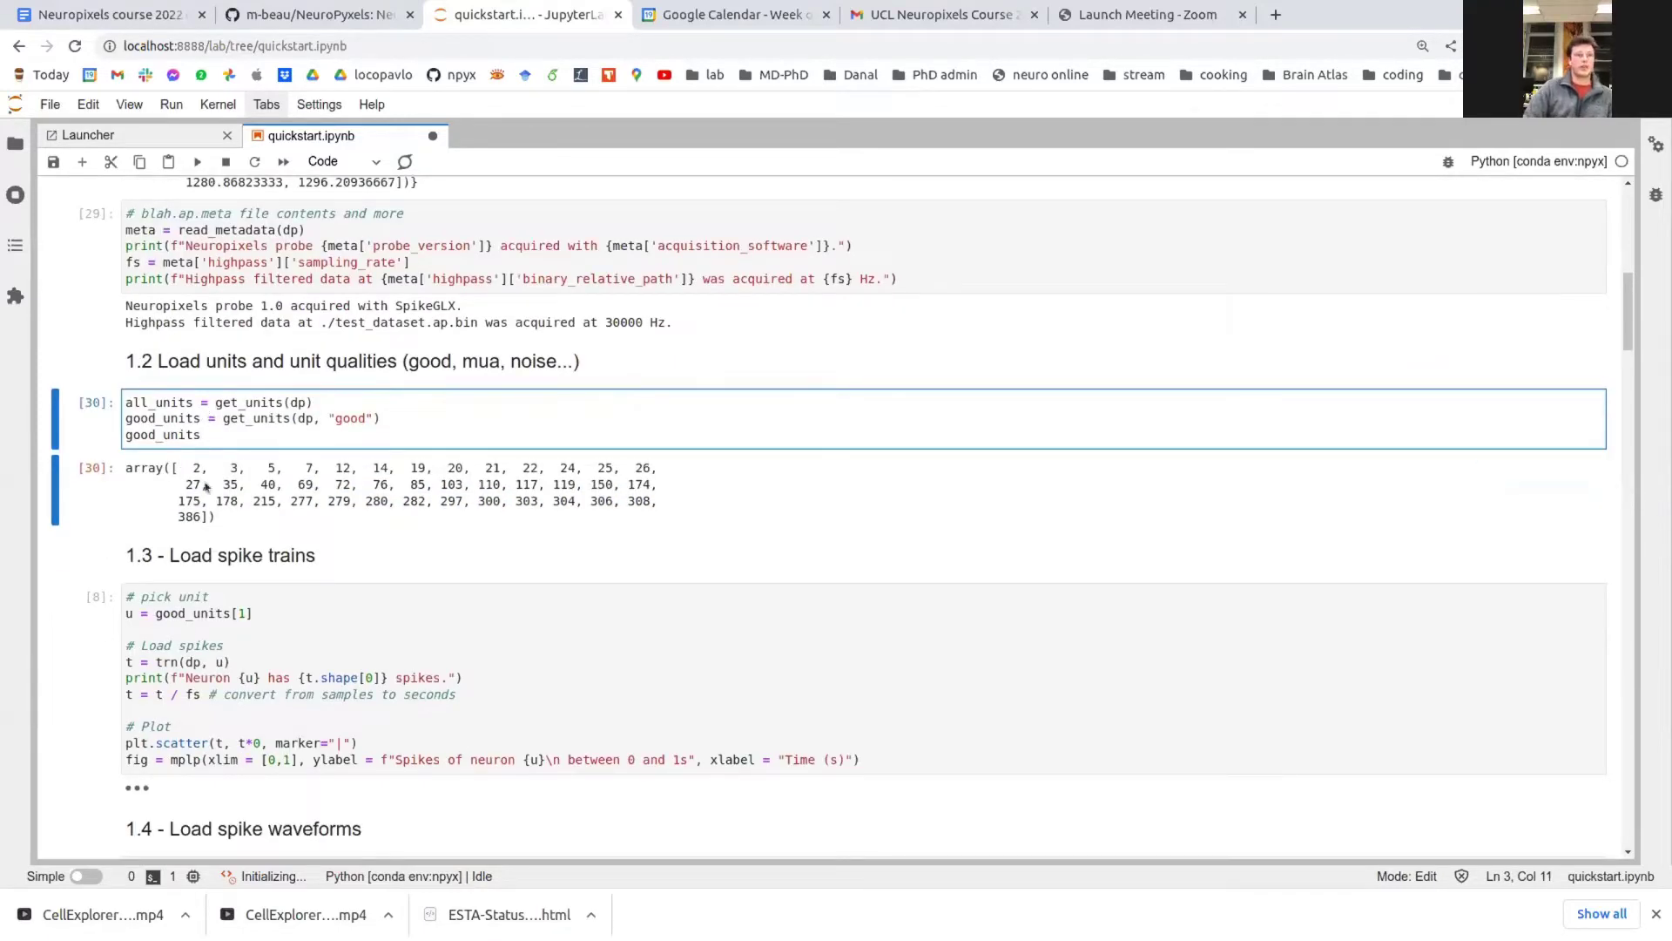
scroll(202, 489, "down", 2)
scroll(201, 490, "down", 1)
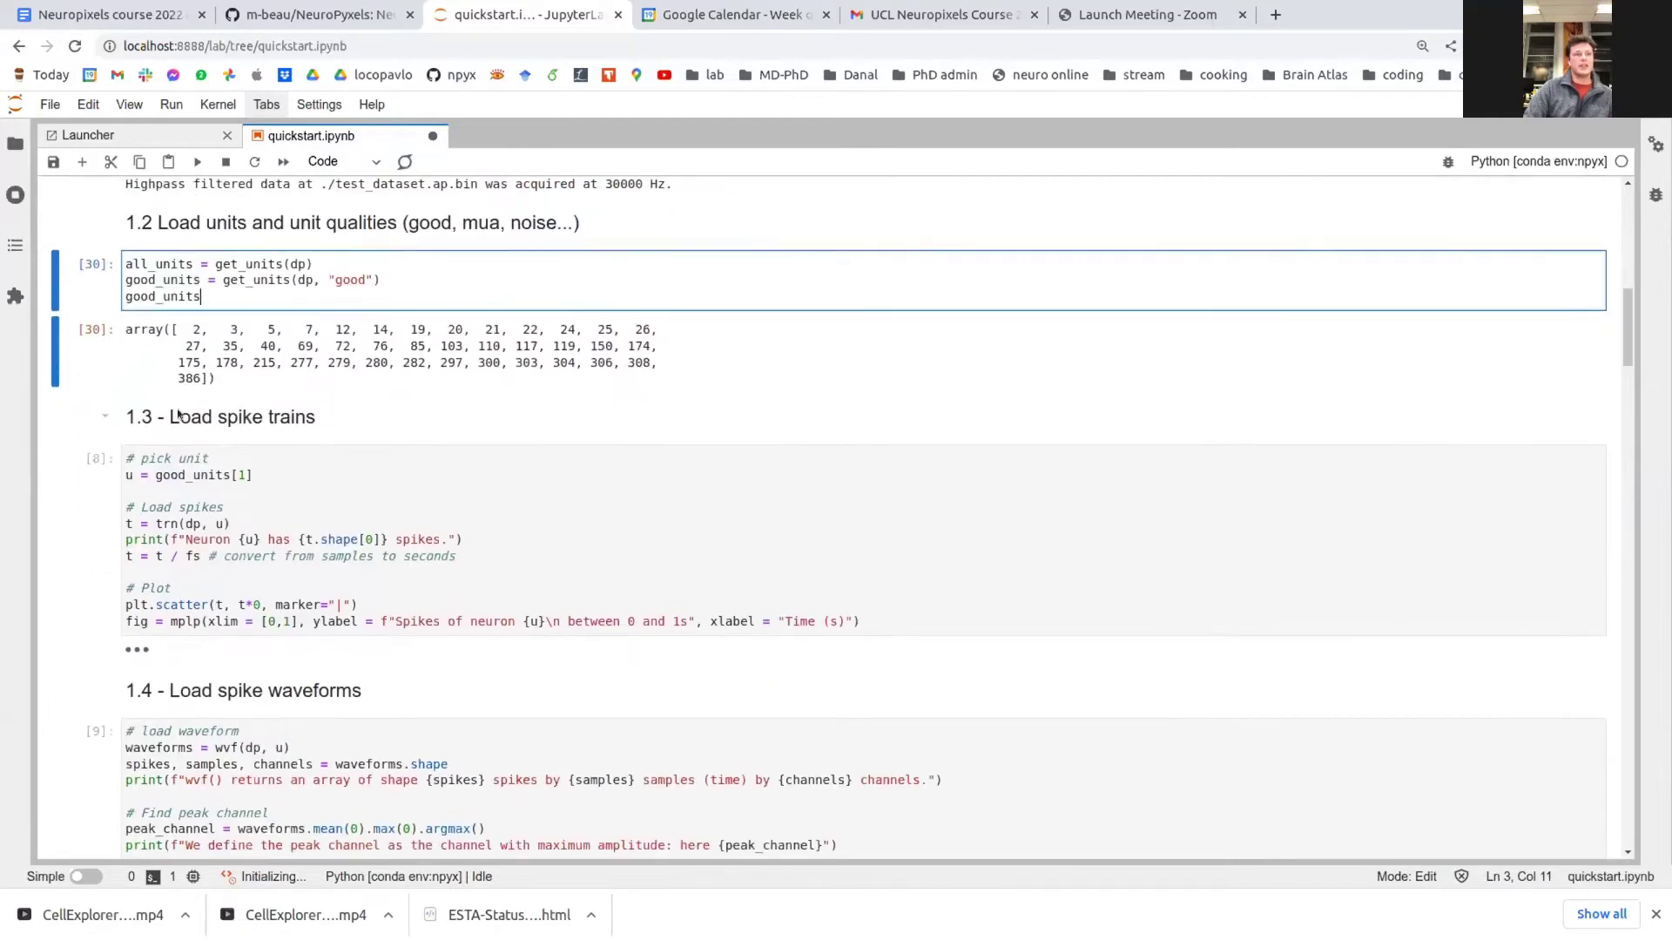
Walk through section 1.3's spike-train code: the good_units[1] pick and the trn(dp, u) call
left_click(187, 416)
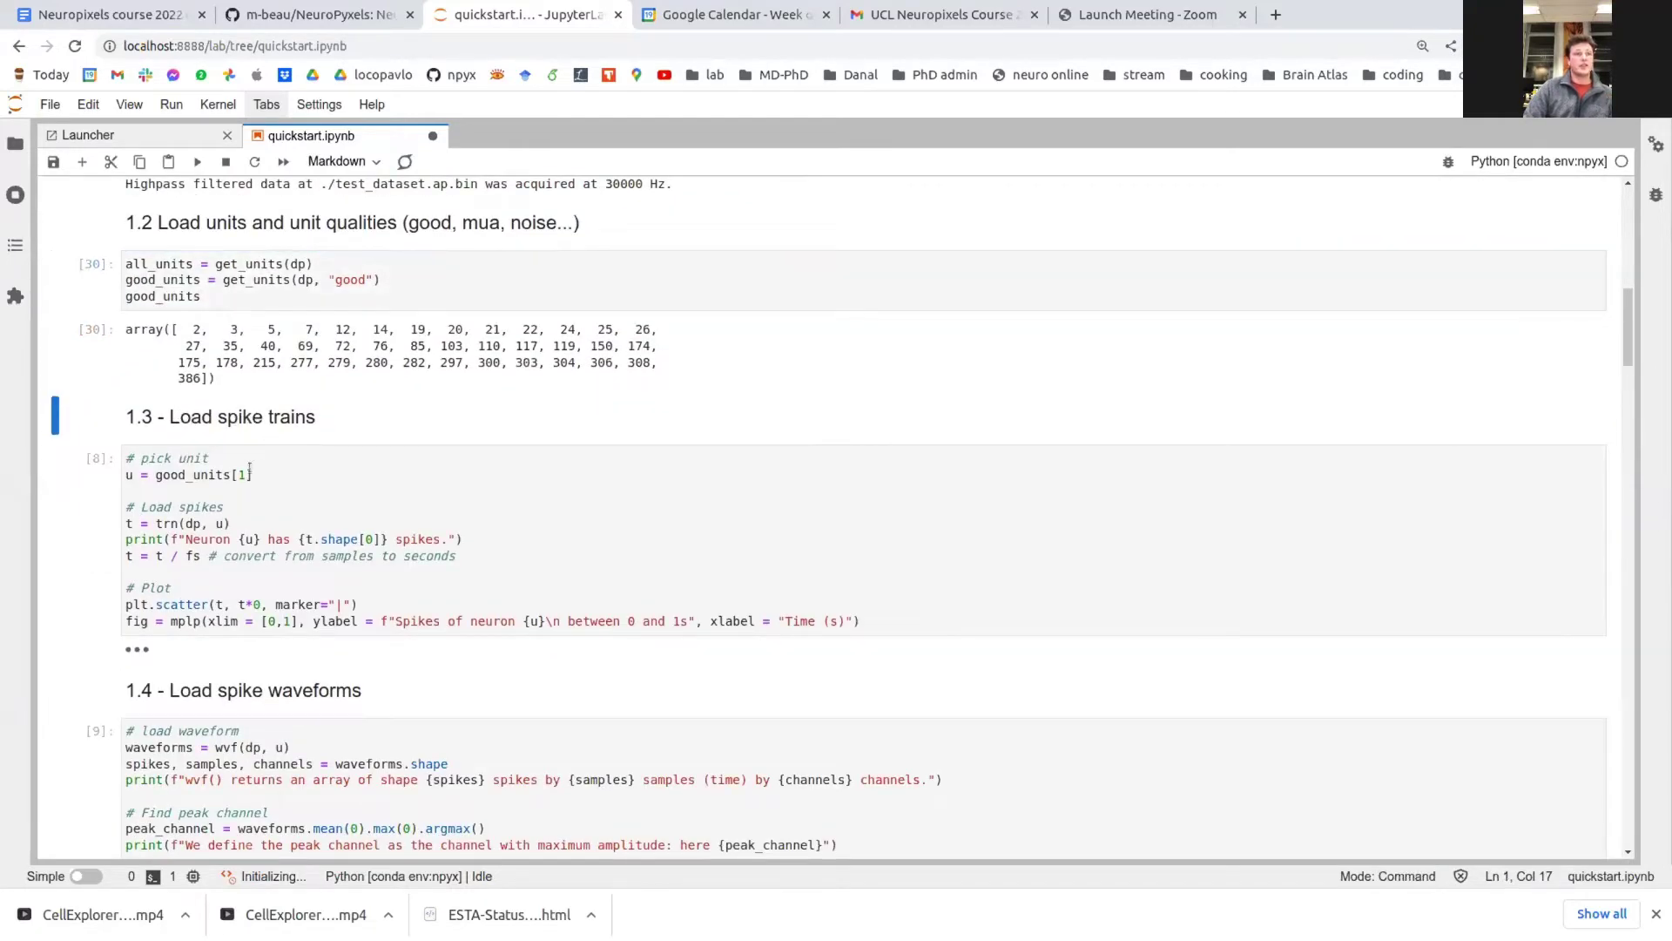
left_click_drag(249, 474, 126, 474)
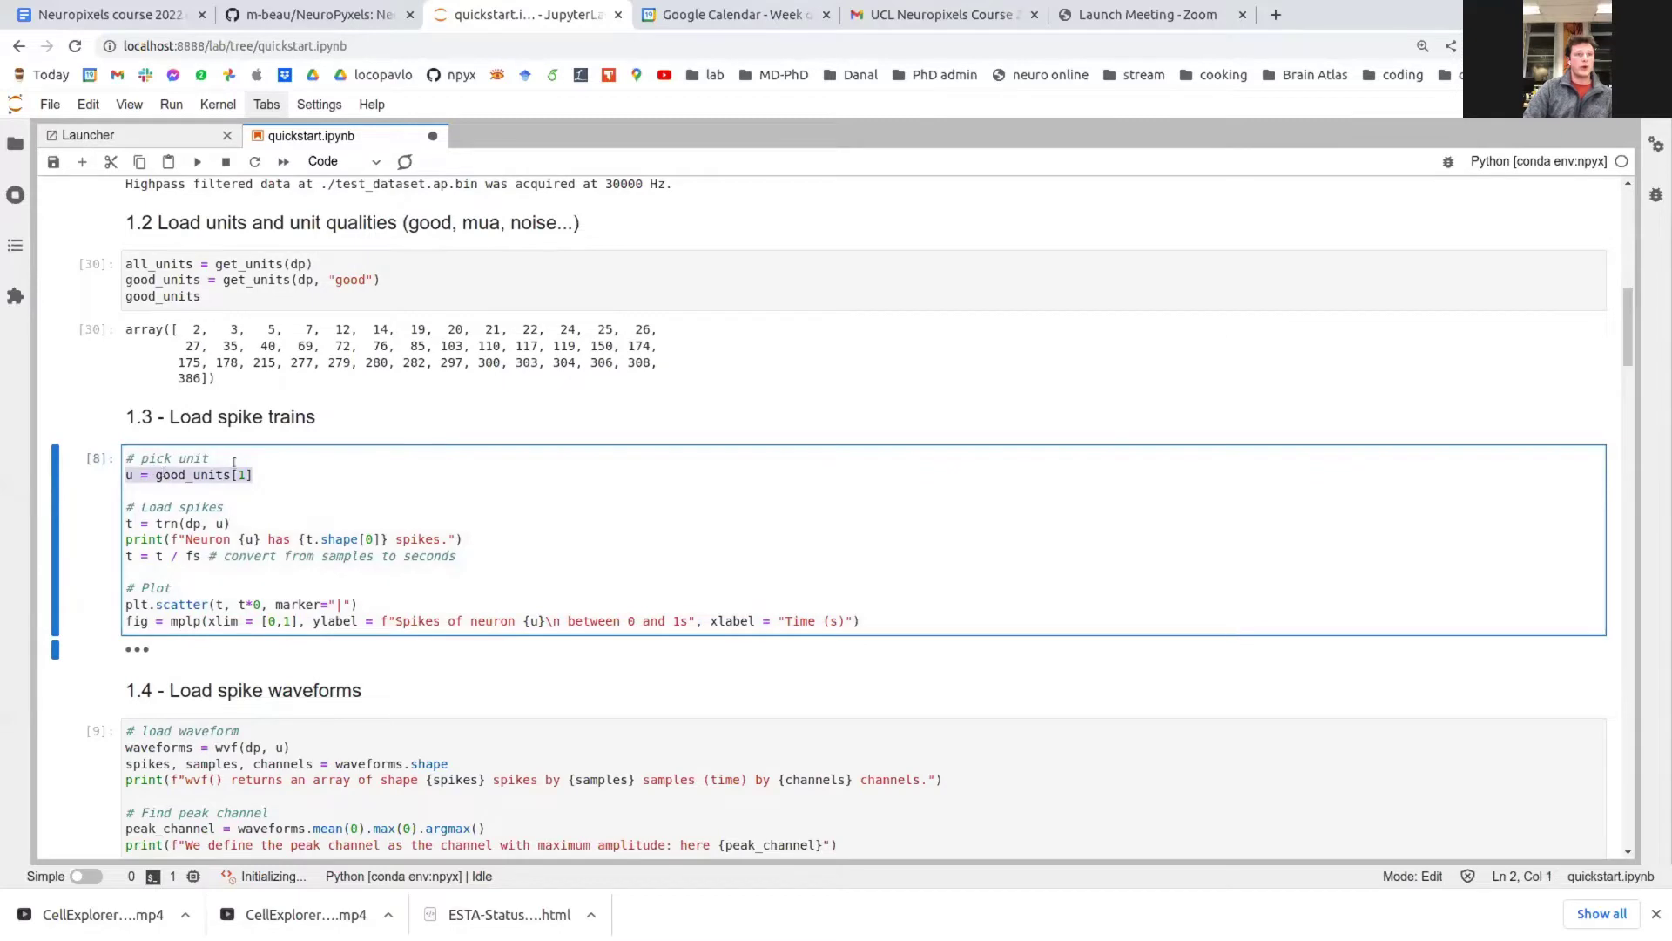
scroll(218, 470, "down", 1)
scroll(205, 392, "up", 1)
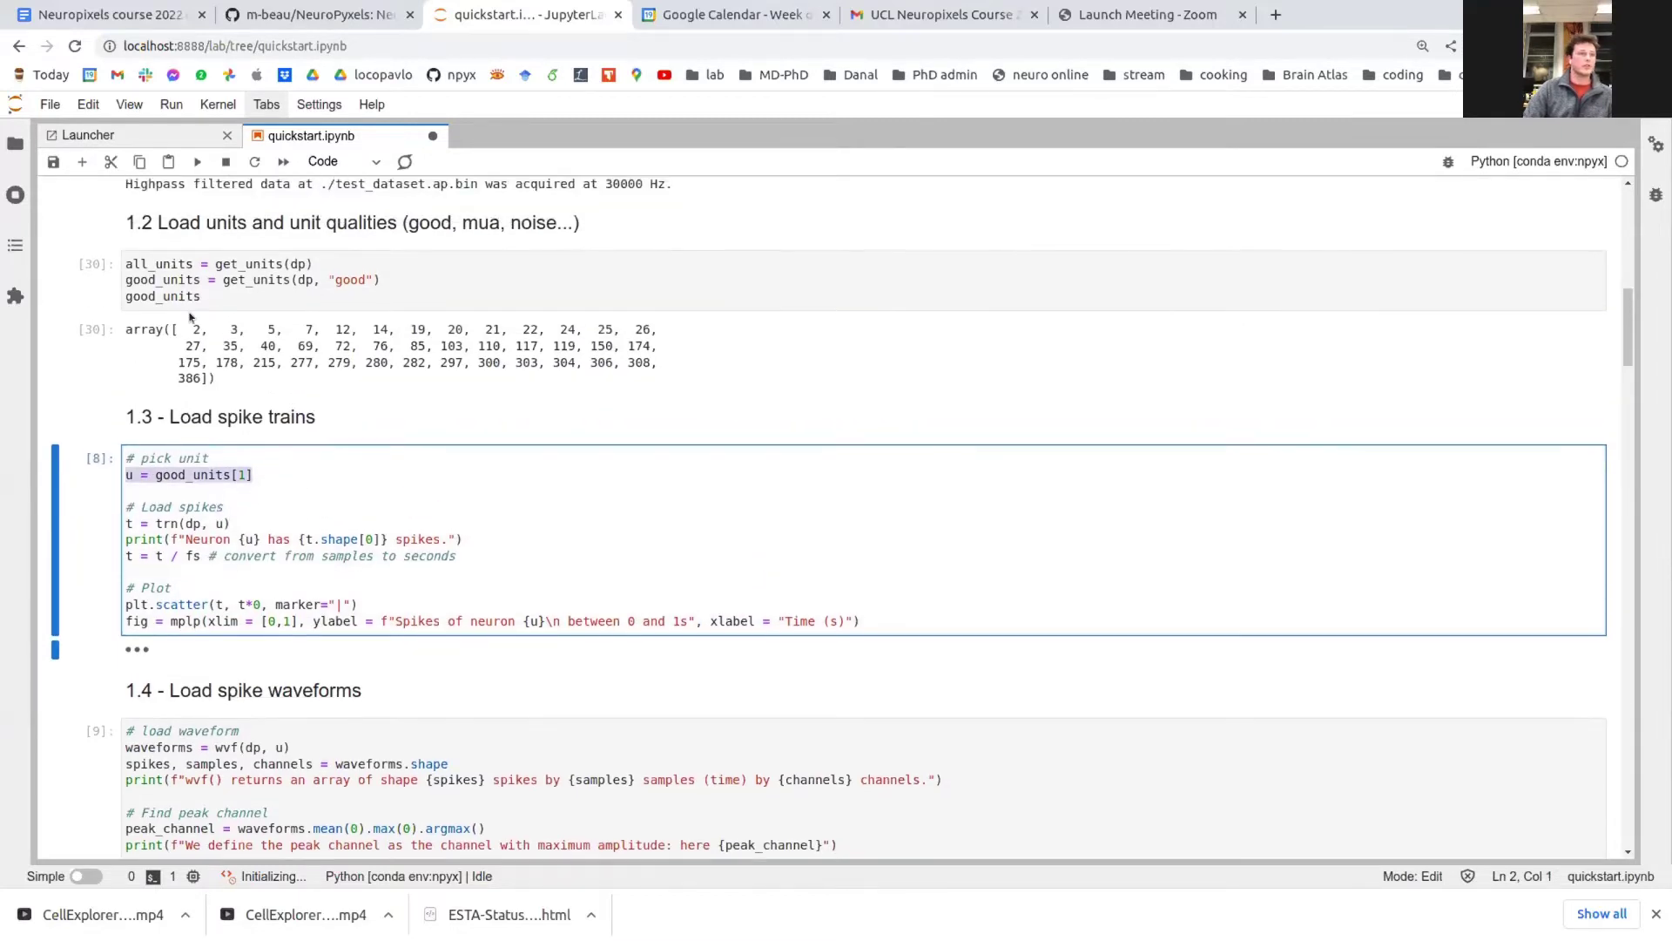
left_click(245, 501)
left_click_drag(155, 514, 232, 523)
left_click(232, 522)
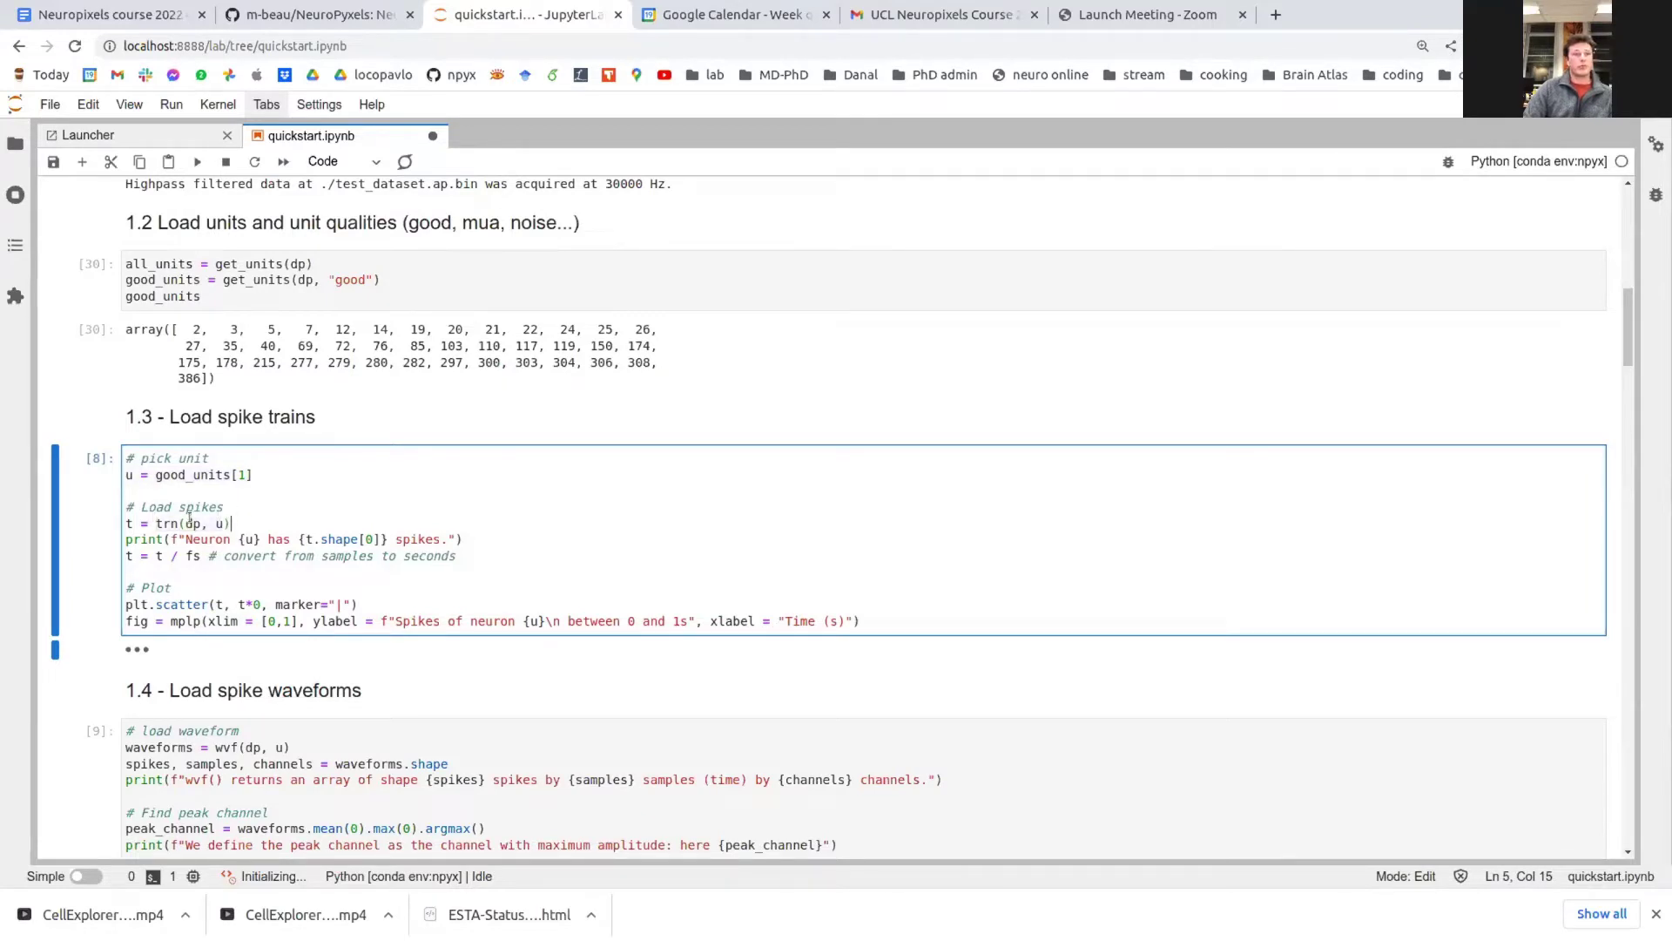
double_click(191, 522)
left_click(249, 526)
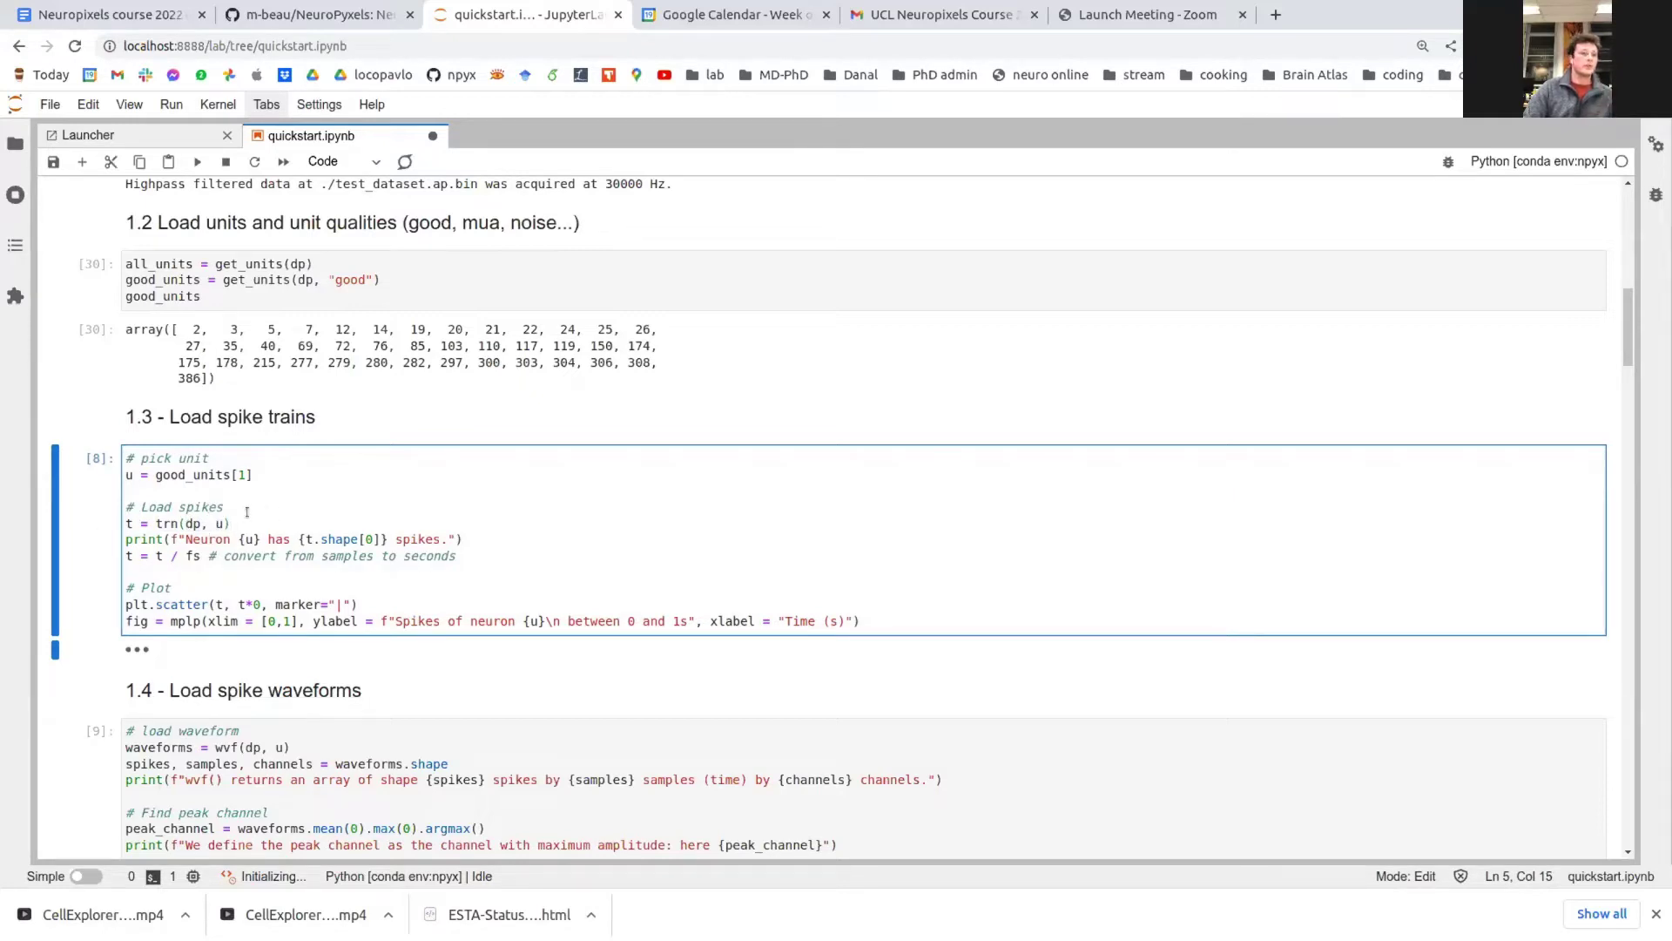
Run the spike-train cell to plot neuron 3, then point out trn's dp and u arguments
key("shift+Return")
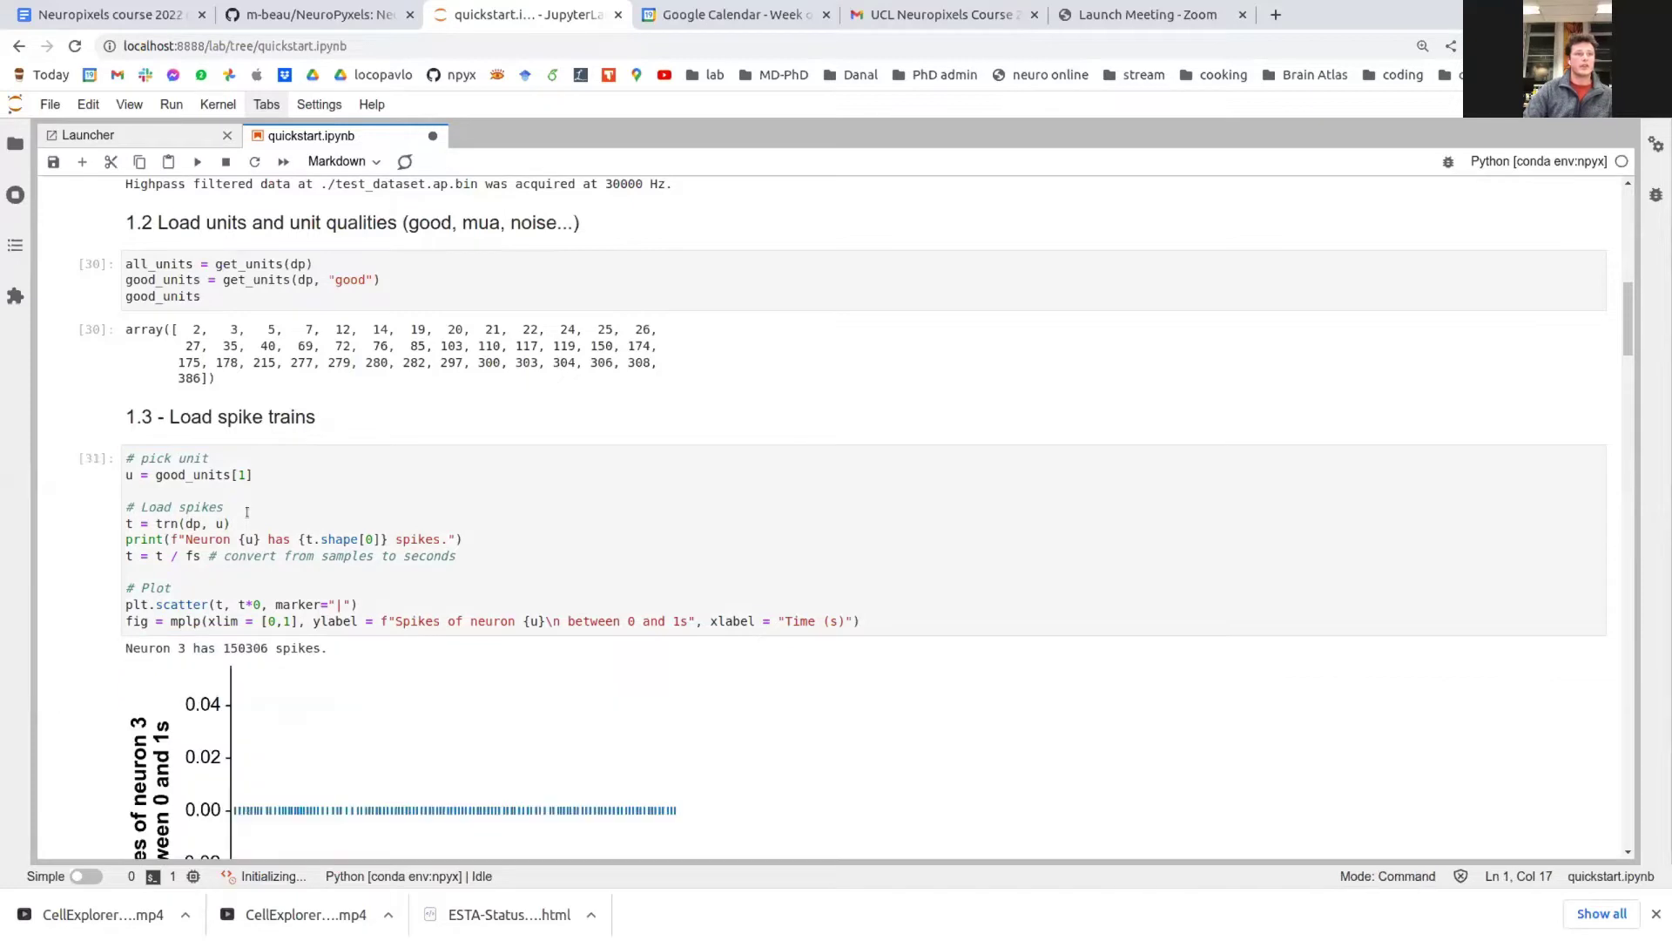
scroll(247, 523, "down", 1)
scroll(231, 533, "down", 2)
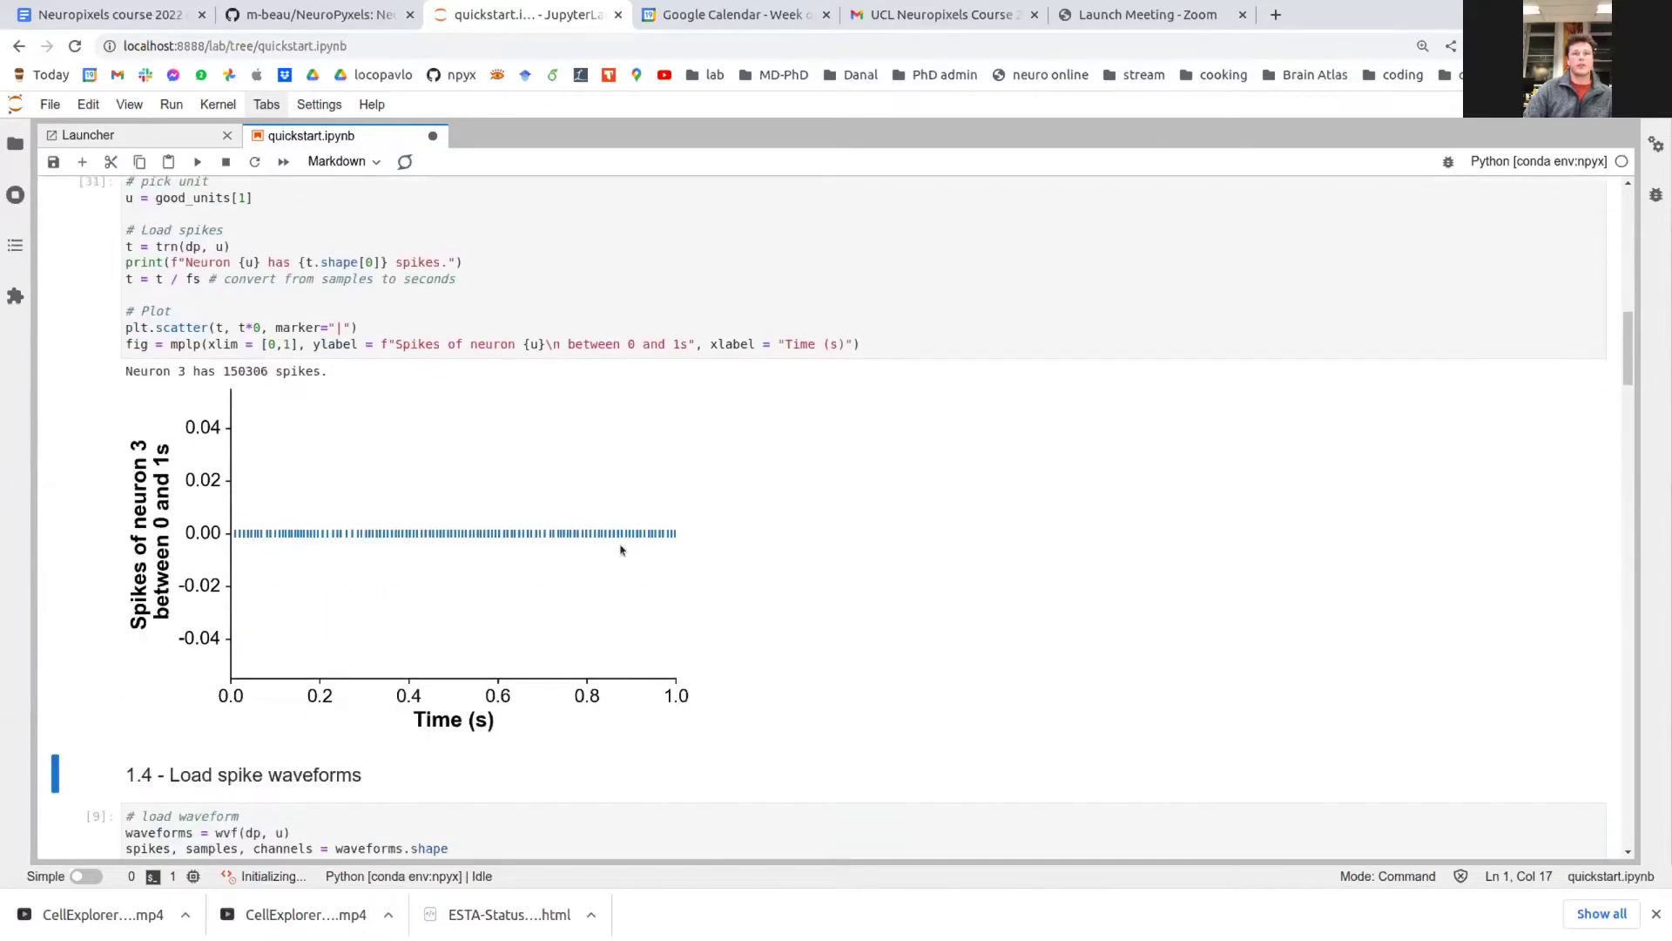
scroll(340, 709, "up", 2)
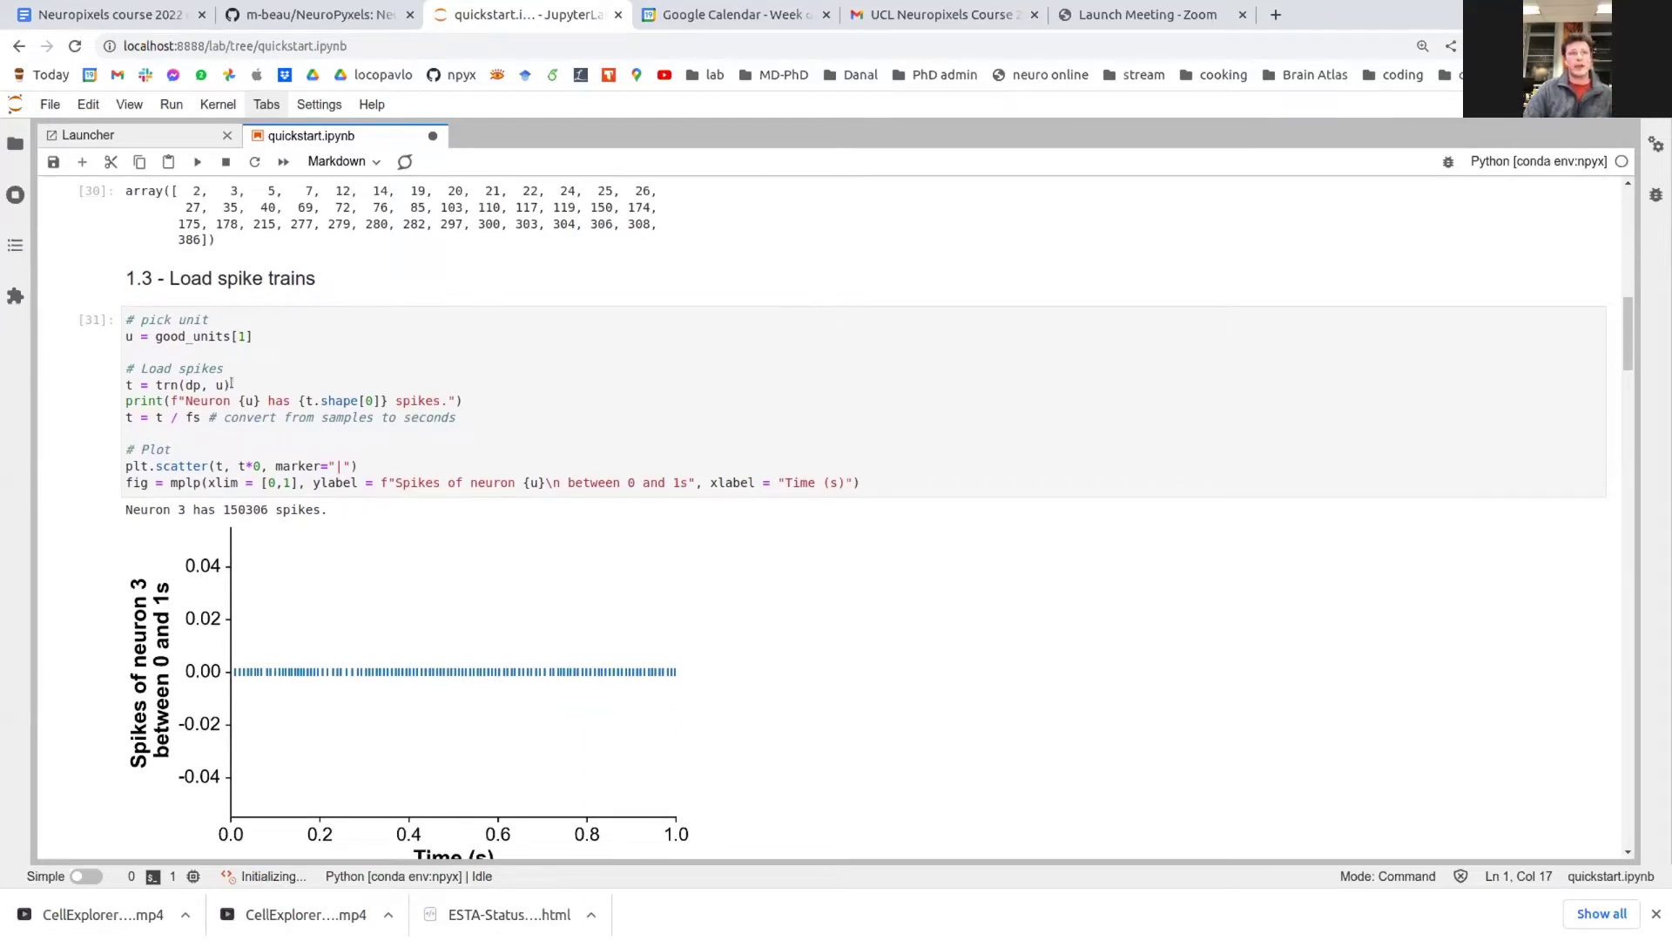
left_click(180, 384)
double_click(192, 384)
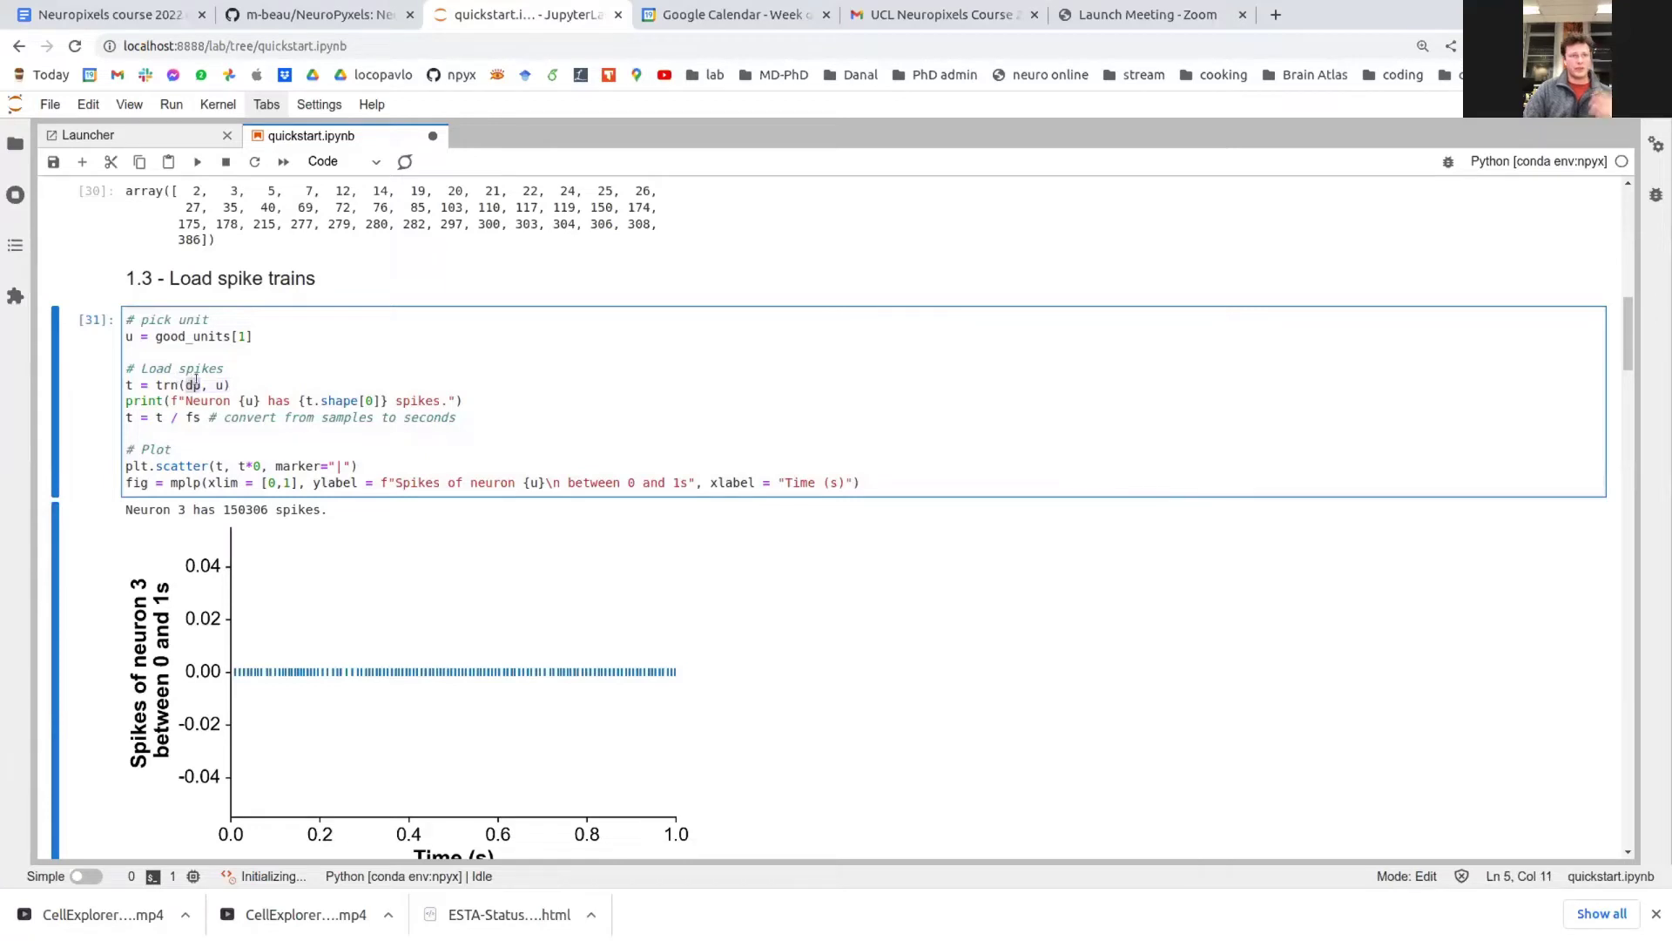
left_click(216, 384)
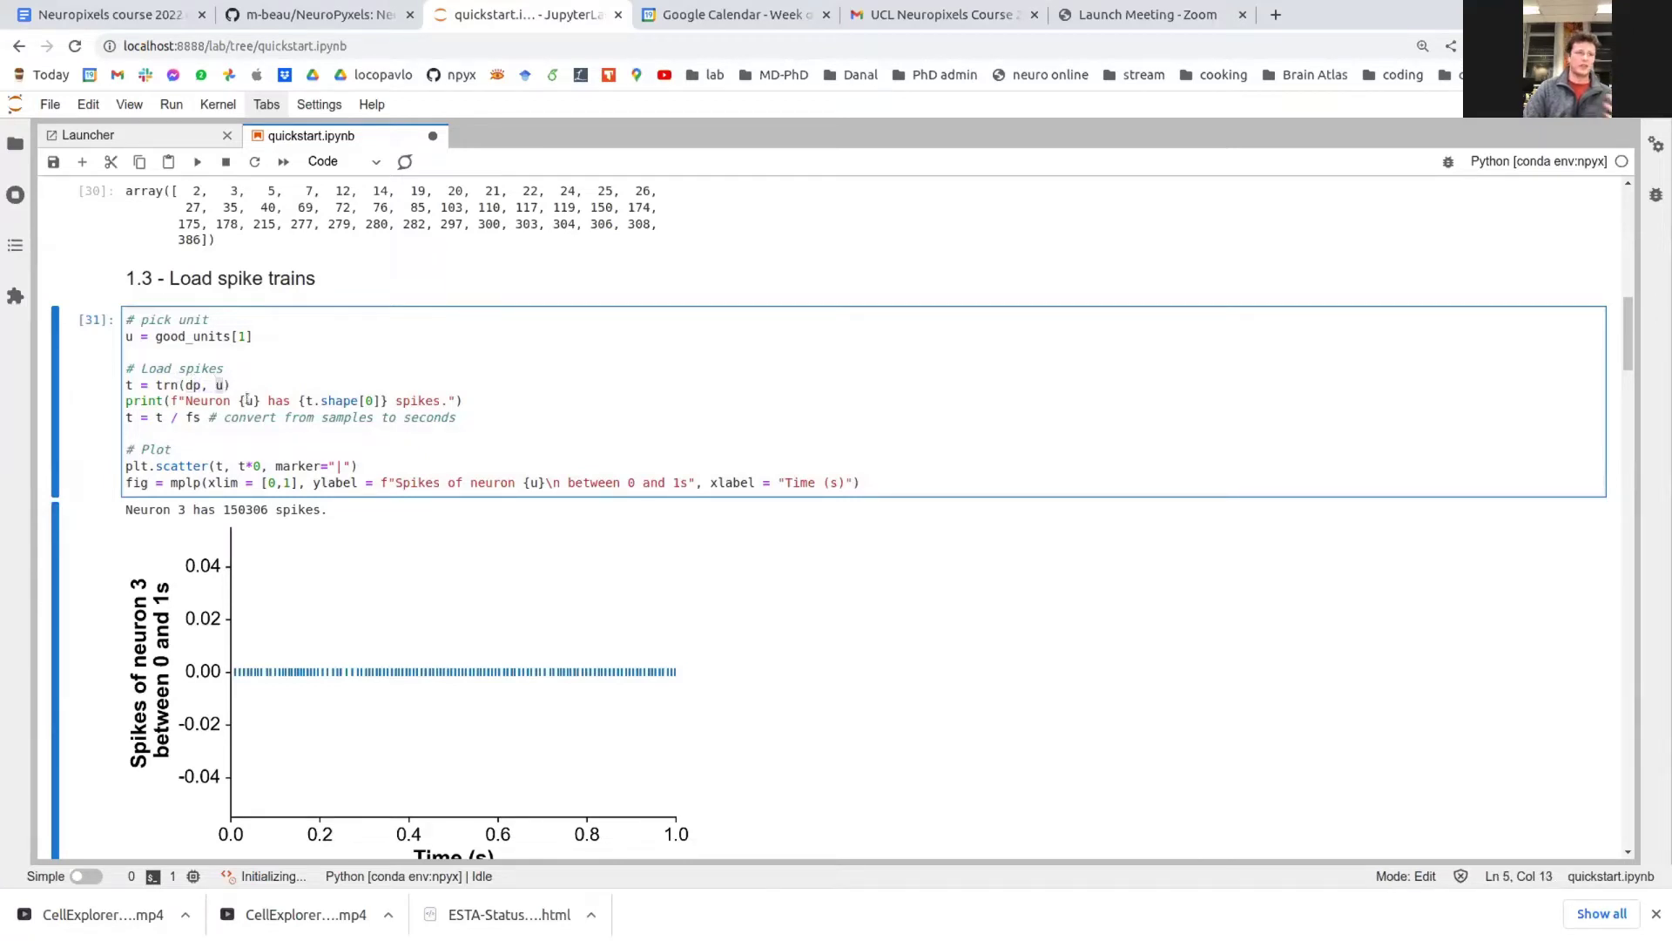
Move to section 1.4, Load spike waveforms, and select its wvf(dp, u) code cell
scroll(375, 415, "down", 5)
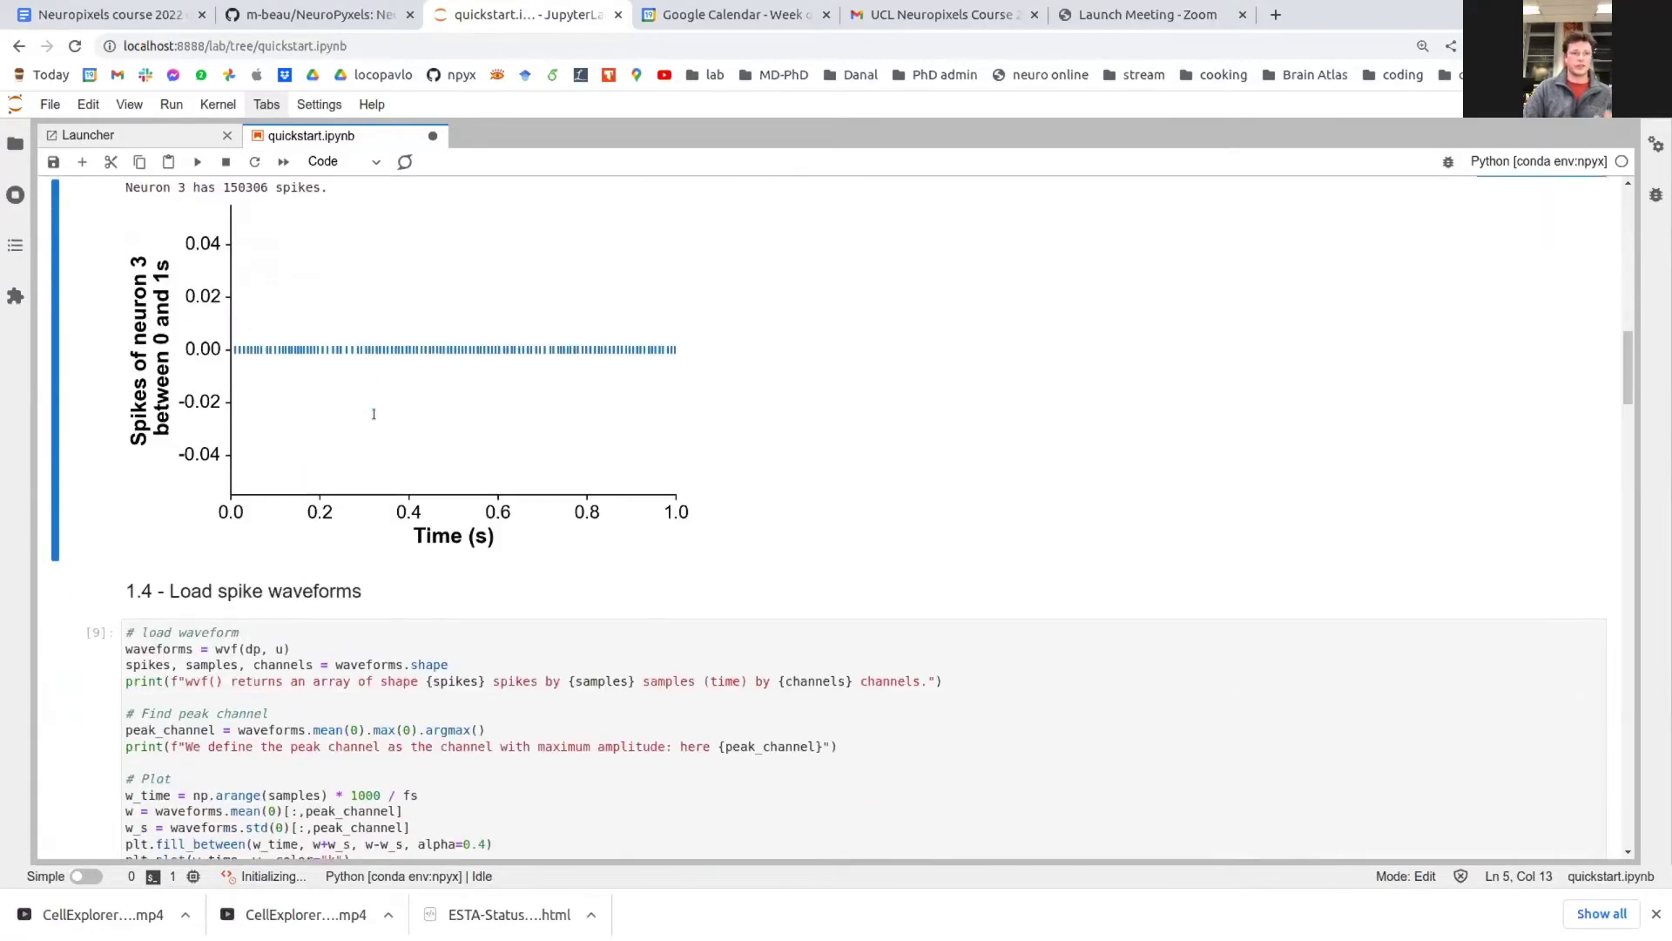
left_click(344, 488)
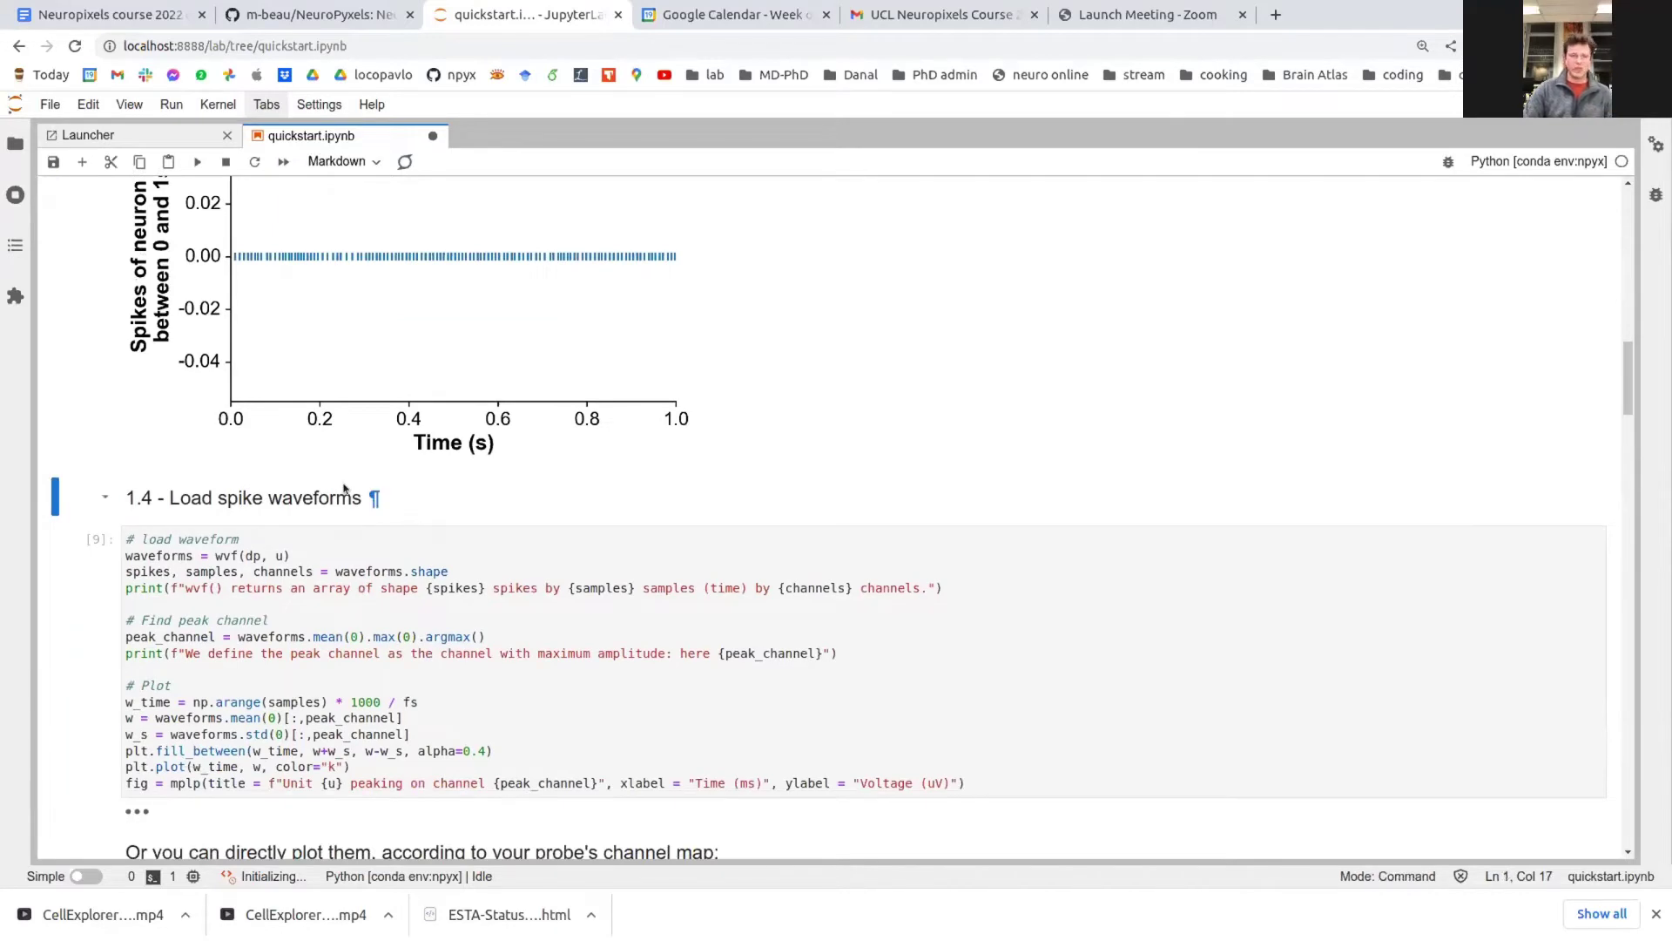
key("Down")
scroll(336, 522, "down", 2)
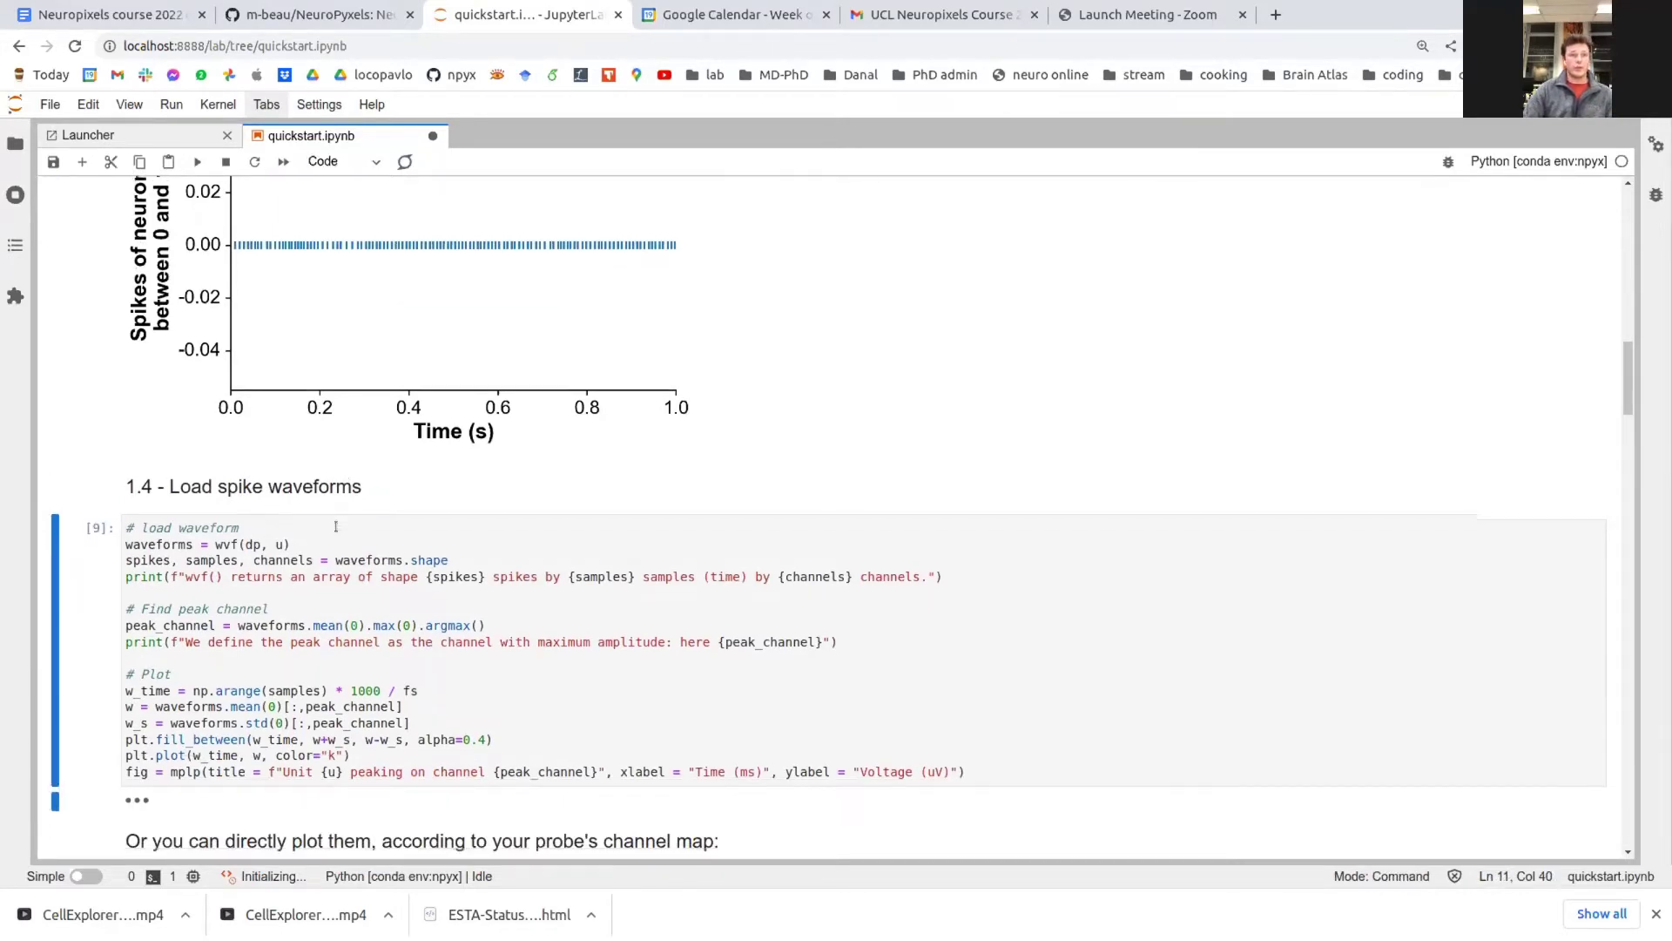
scroll(335, 523, "up", 1)
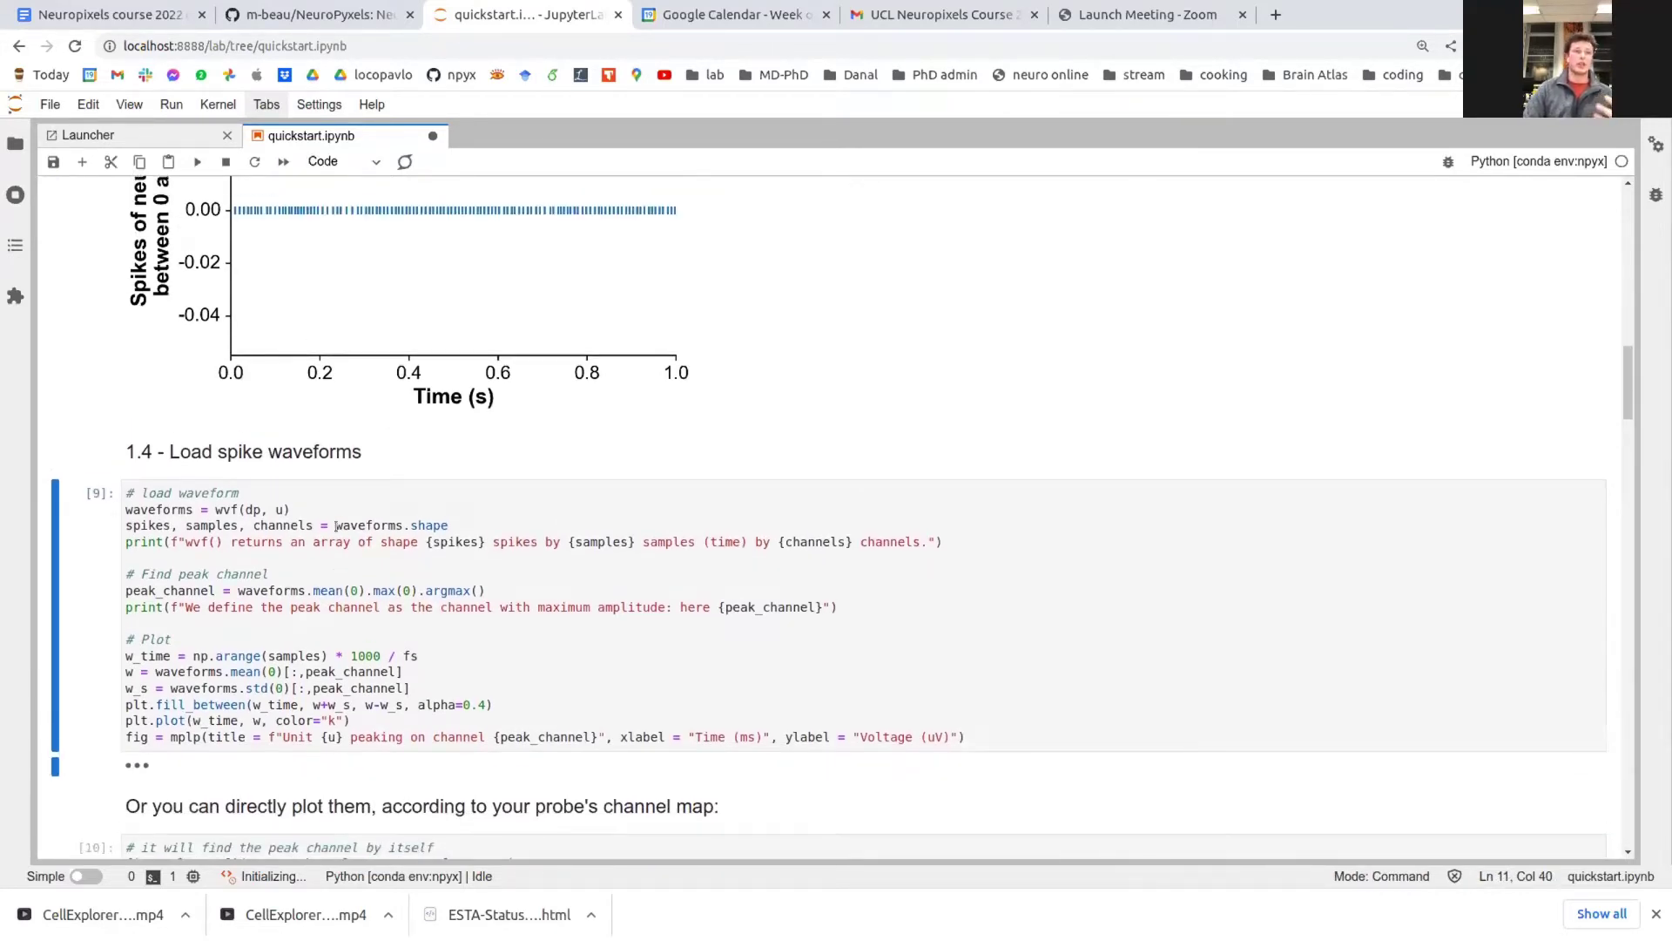
scroll(336, 526, "down", 2)
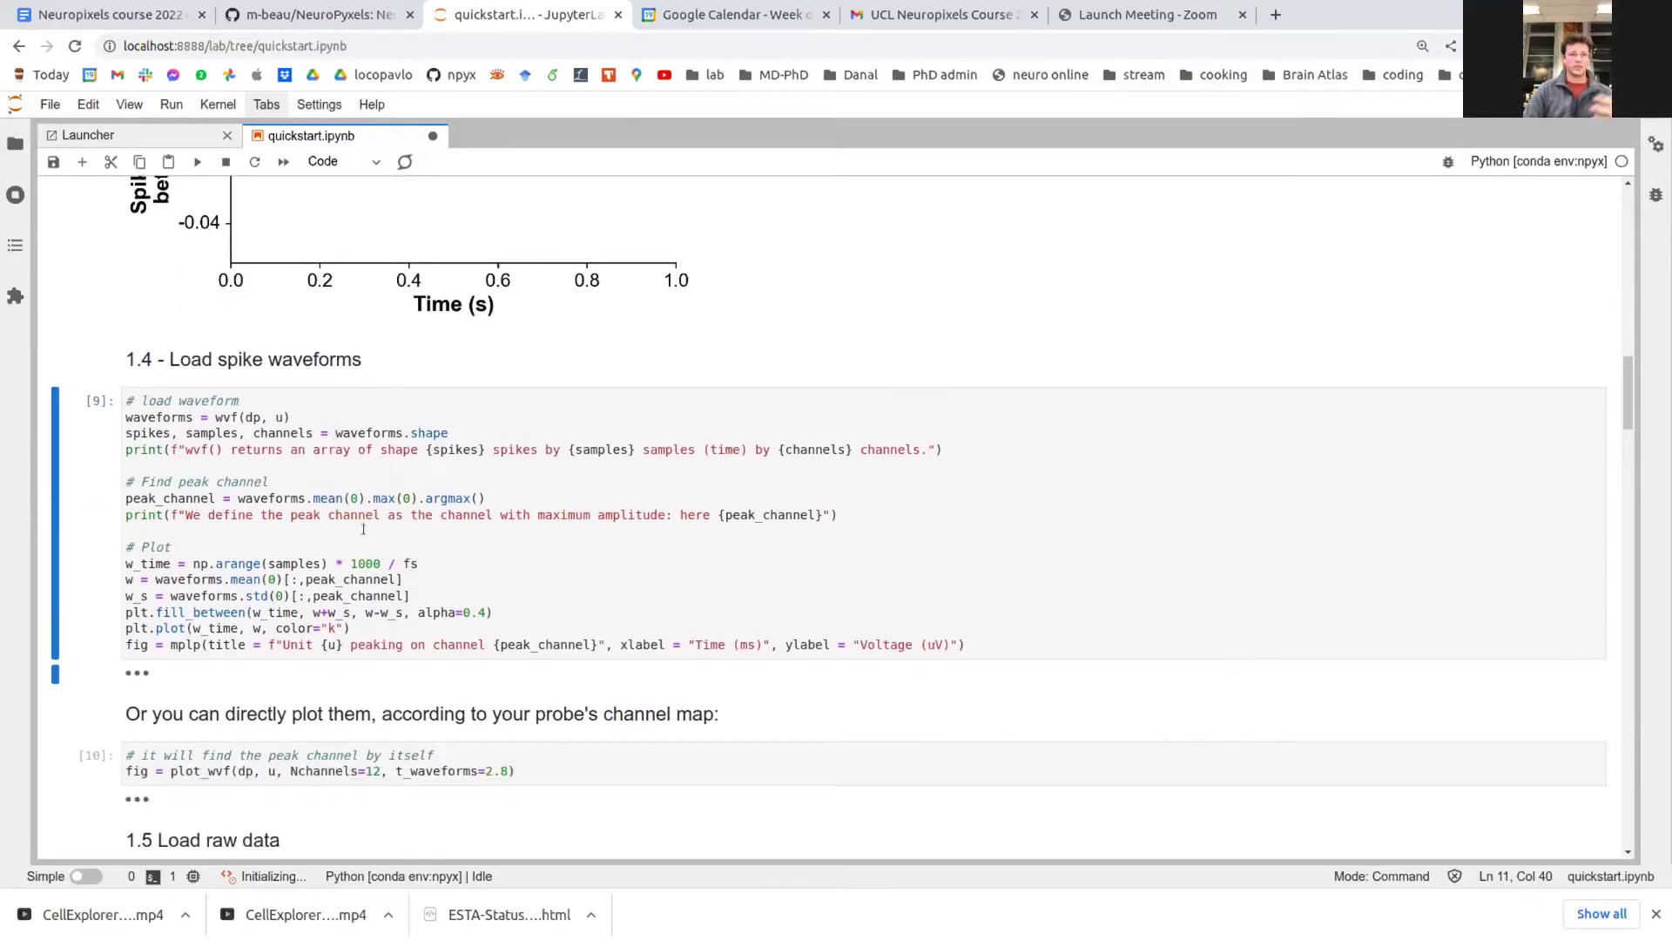
Run the waveform cell and highlight the wvf(dp, u) loading lines and the waveforms variable
key("shift+Return")
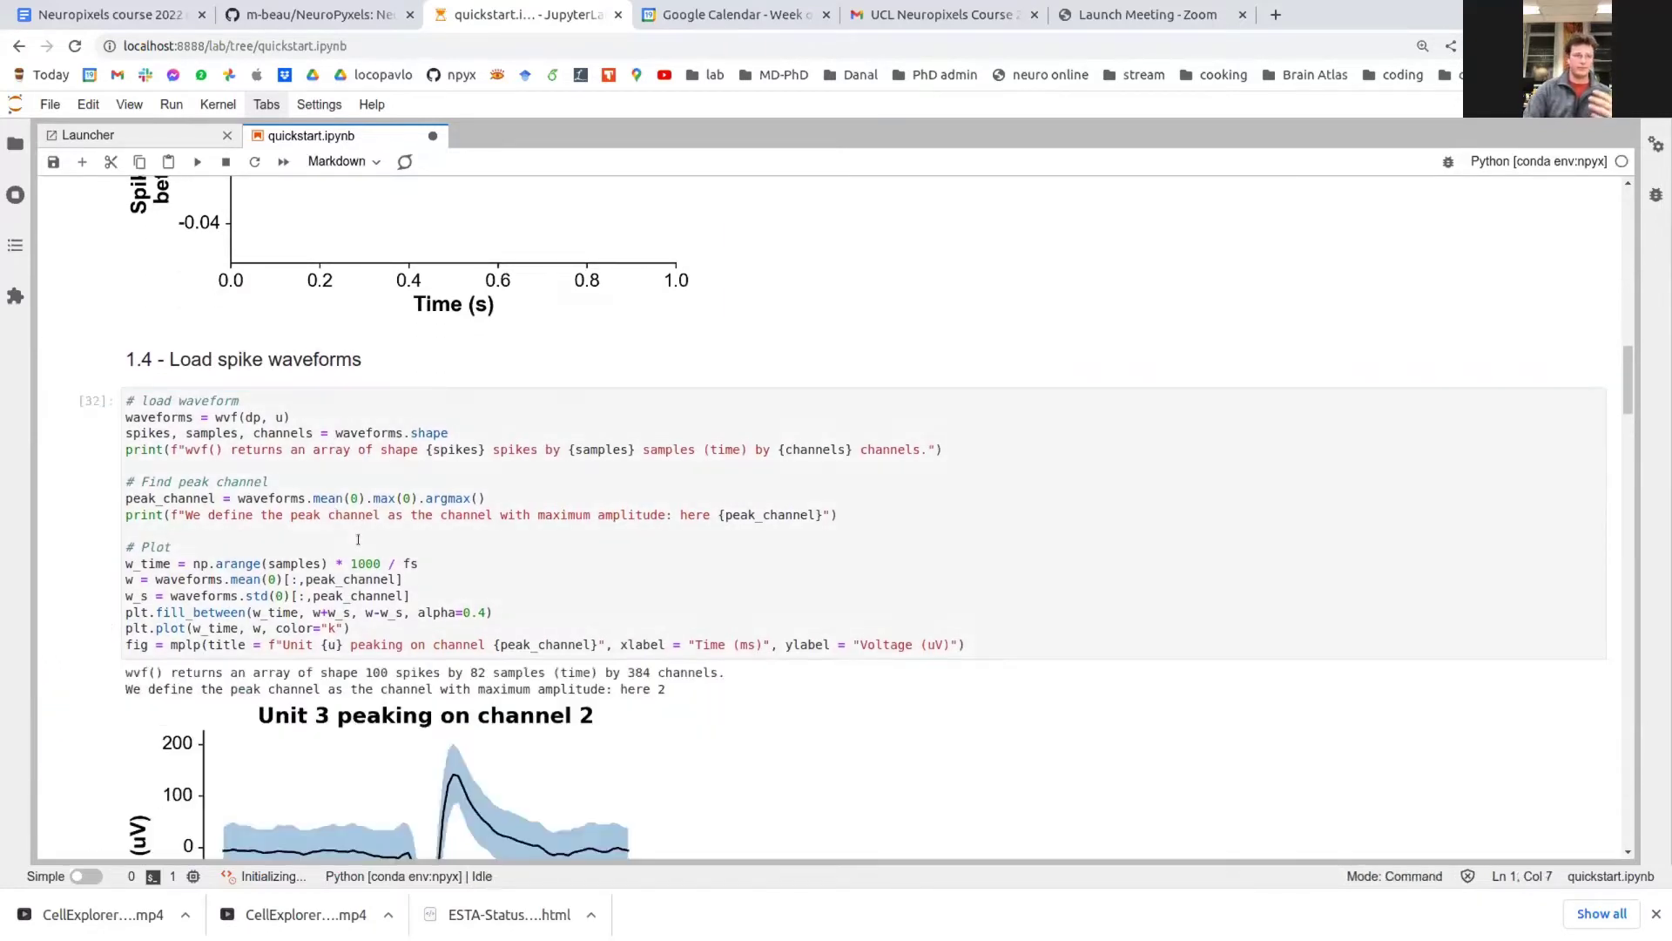
scroll(358, 540, "down", 5)
scroll(379, 701, "up", 2)
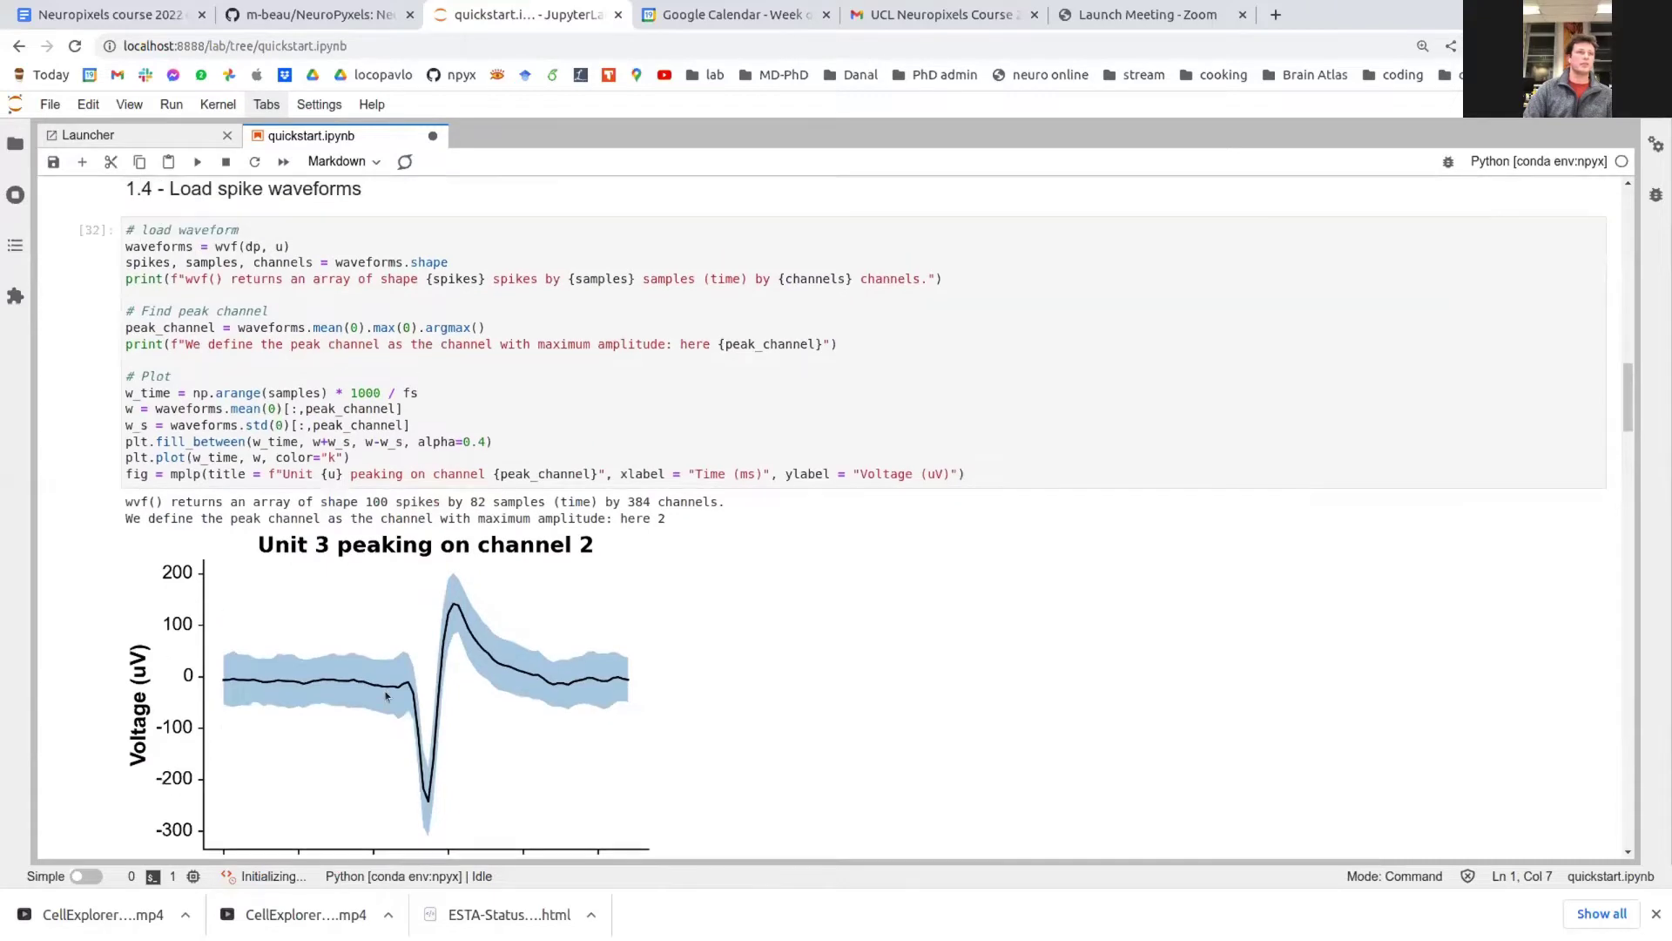
left_click_drag(215, 279, 301, 272)
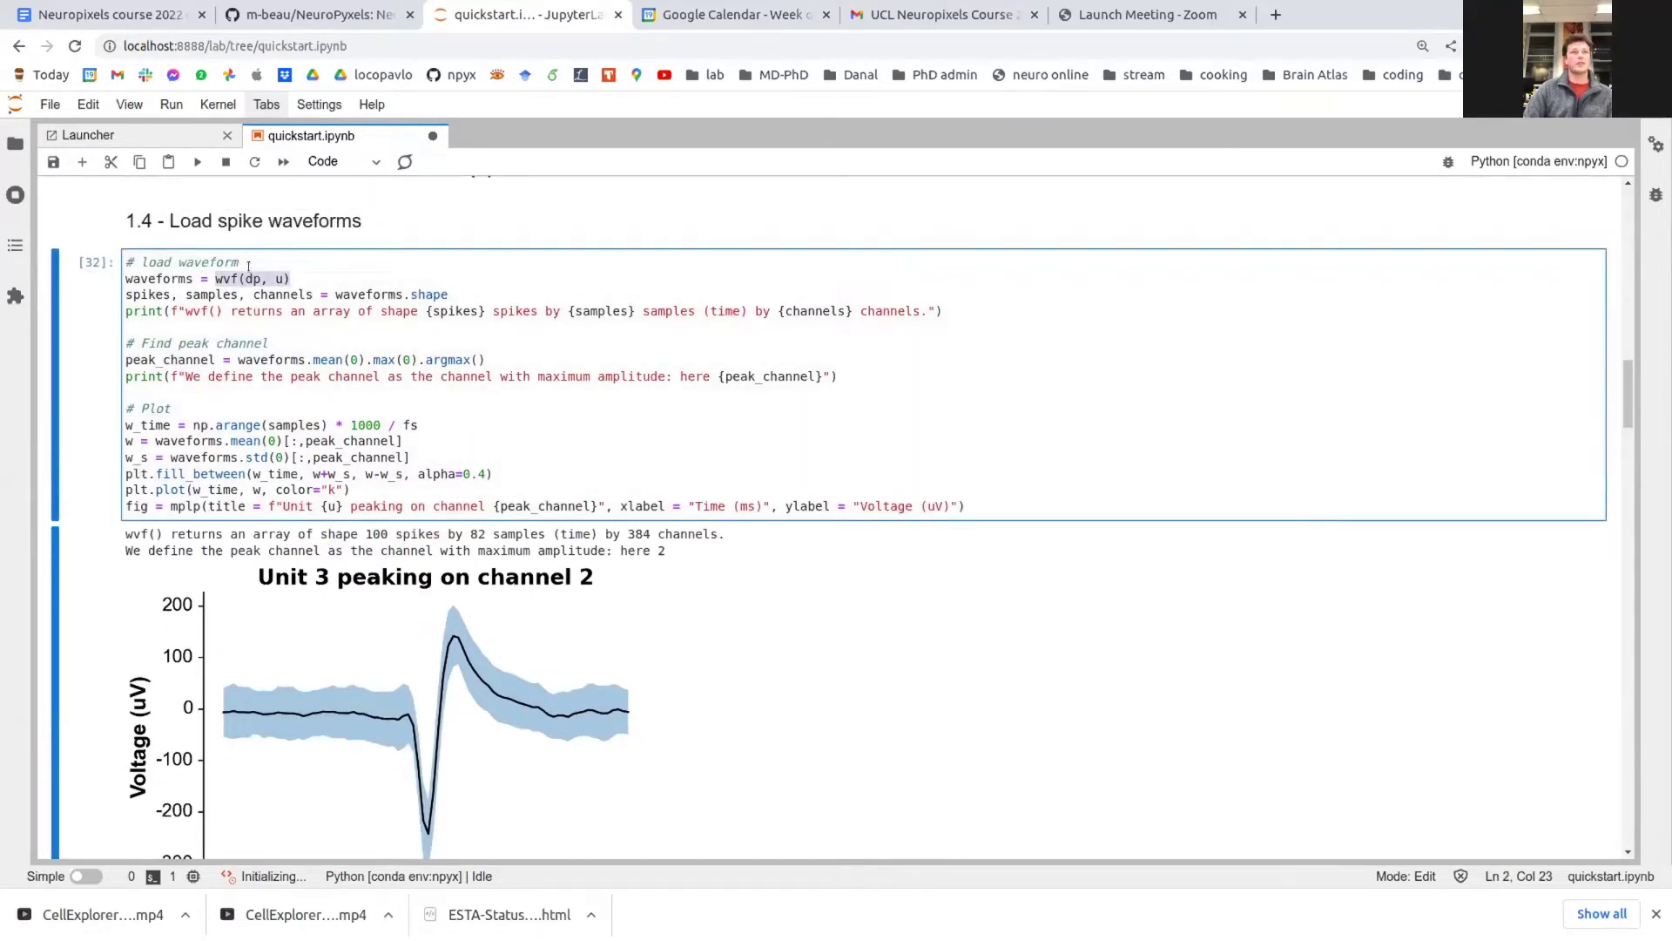
left_click(273, 278)
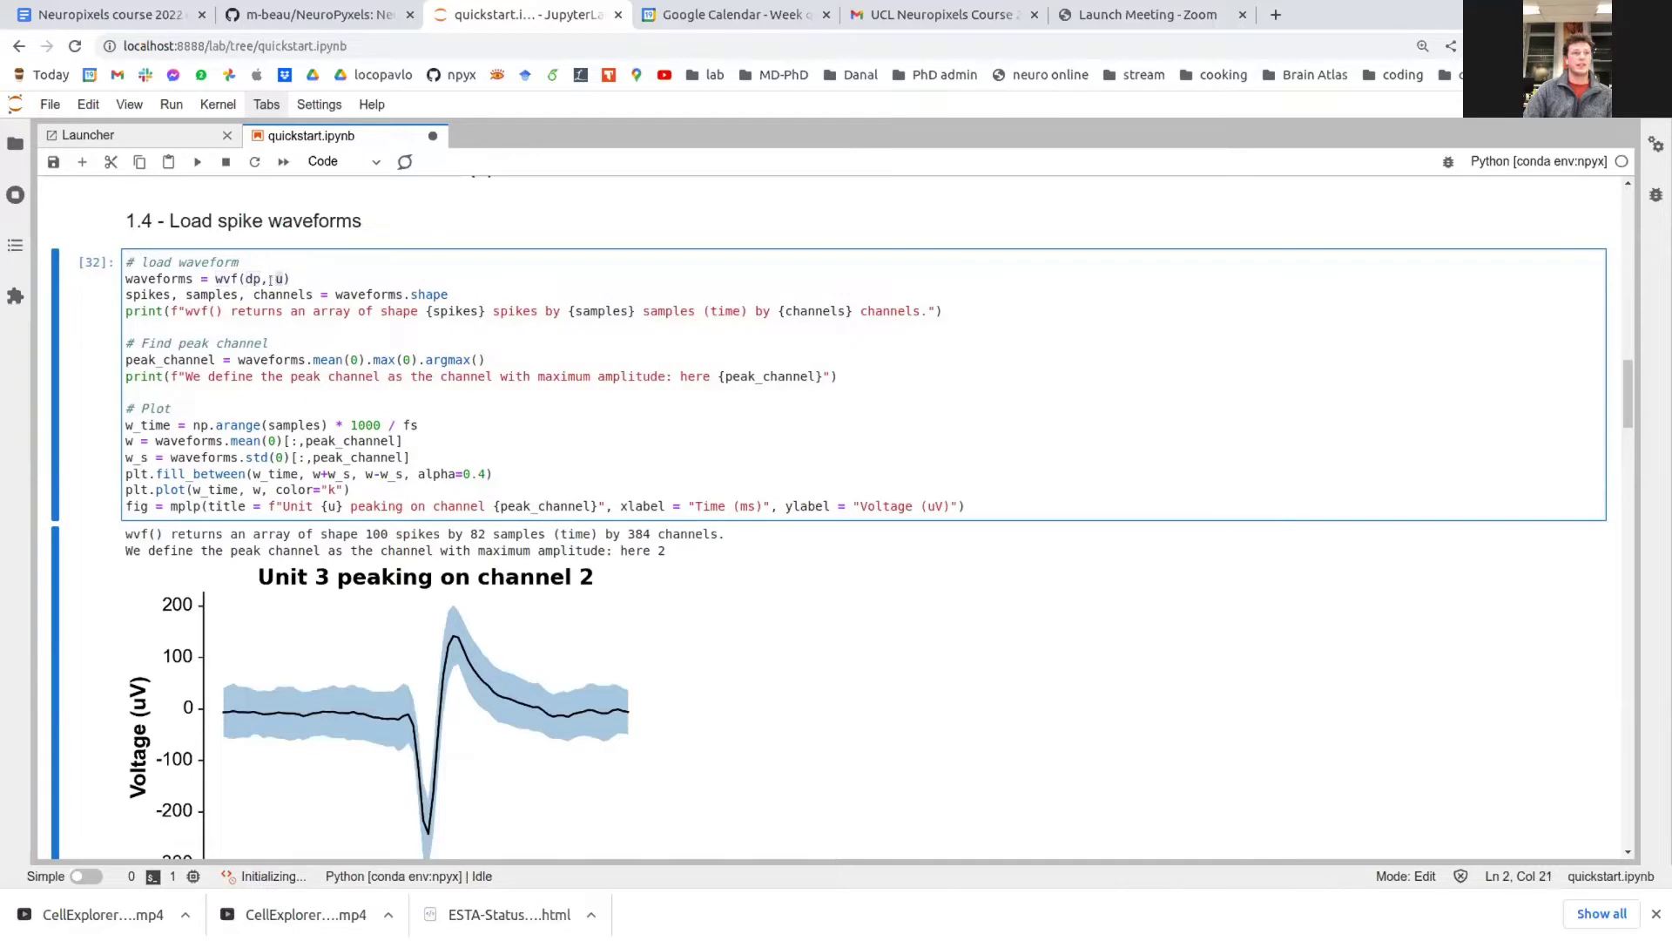
left_click_drag(235, 327, 111, 277)
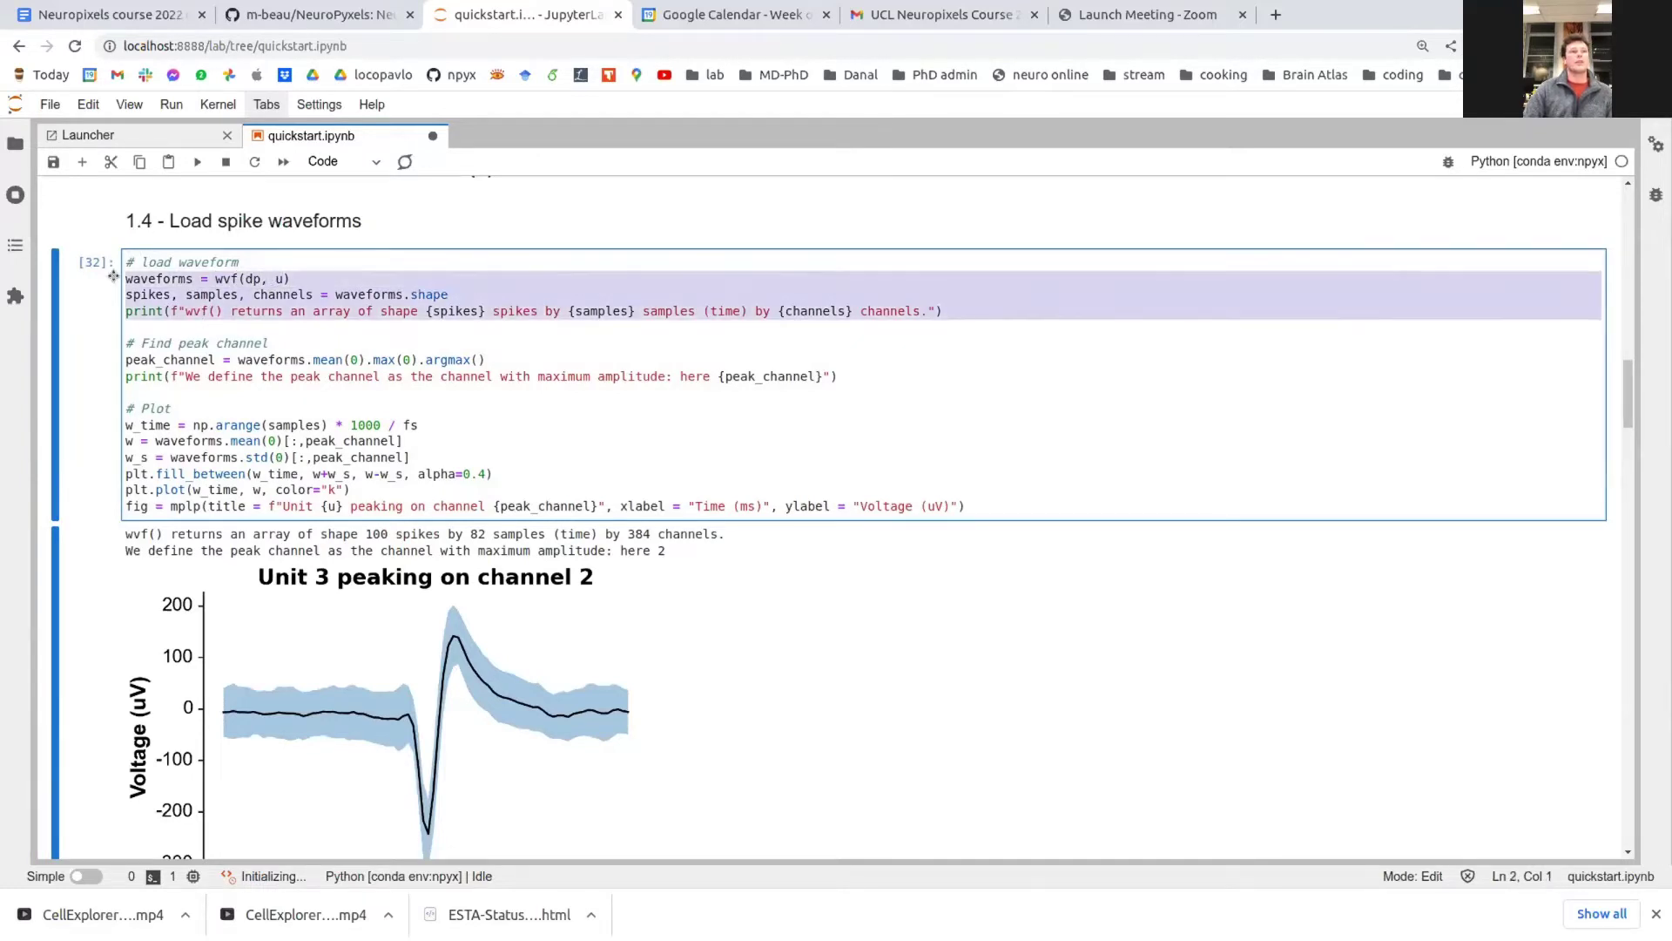
left_click(187, 311)
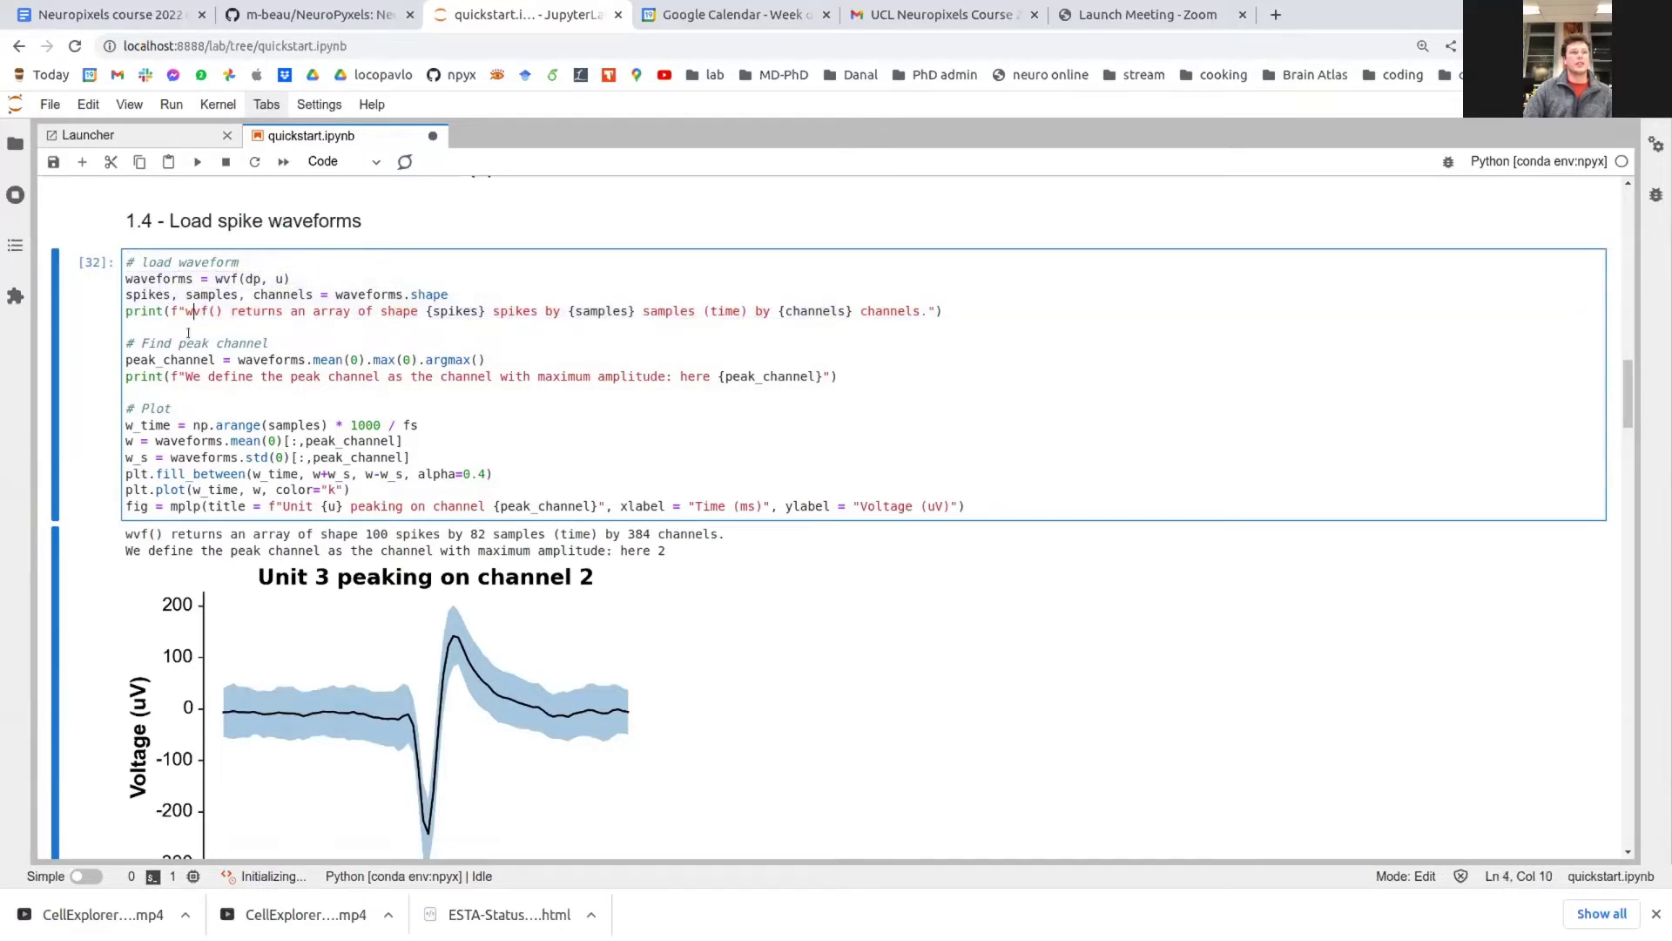
double_click(176, 277)
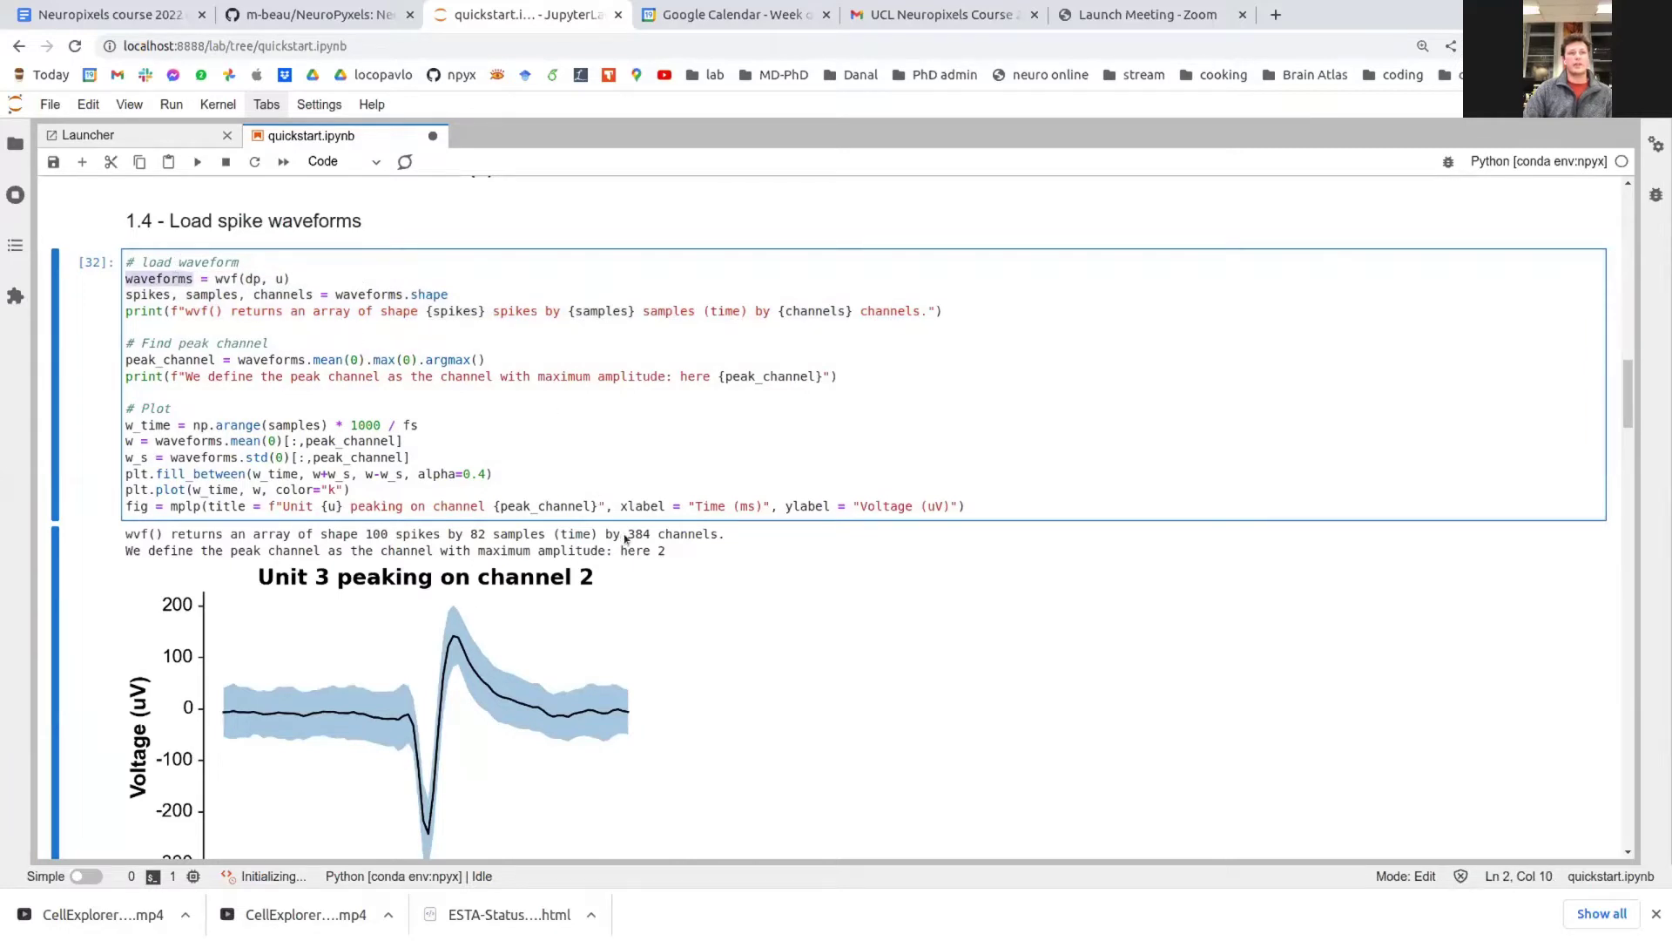
Point out the 100 × 82 × 384 output shape, the peak-channel and plot code, and the direct-plot note
left_click_drag(369, 539, 667, 536)
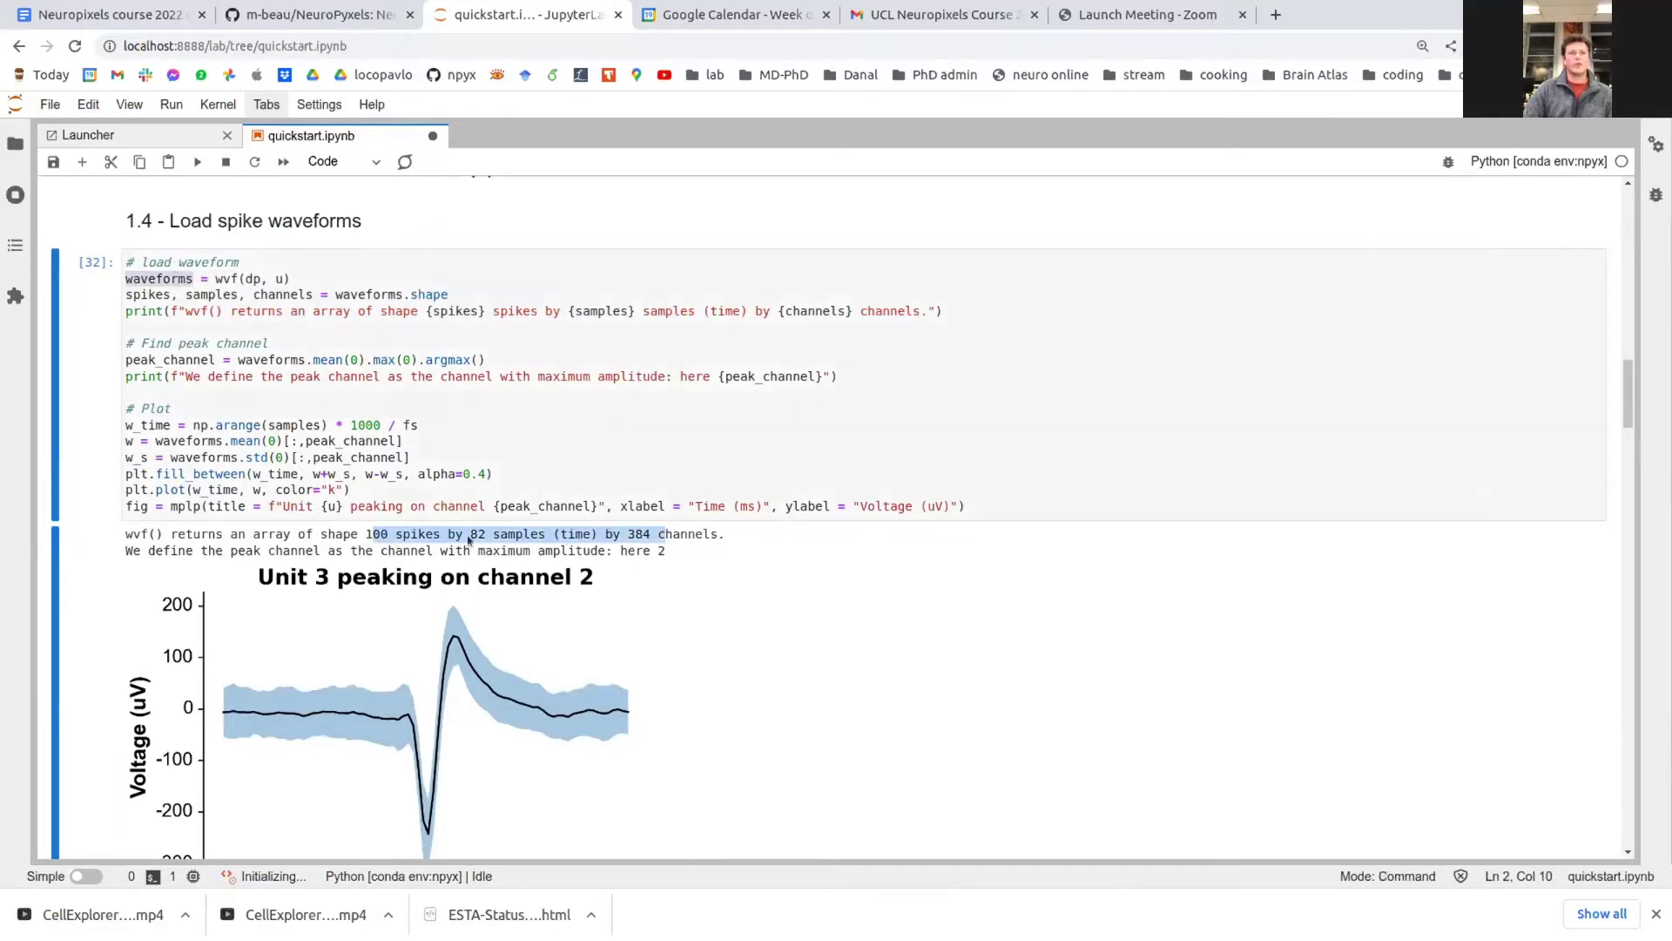
left_click(655, 537)
double_click(638, 533)
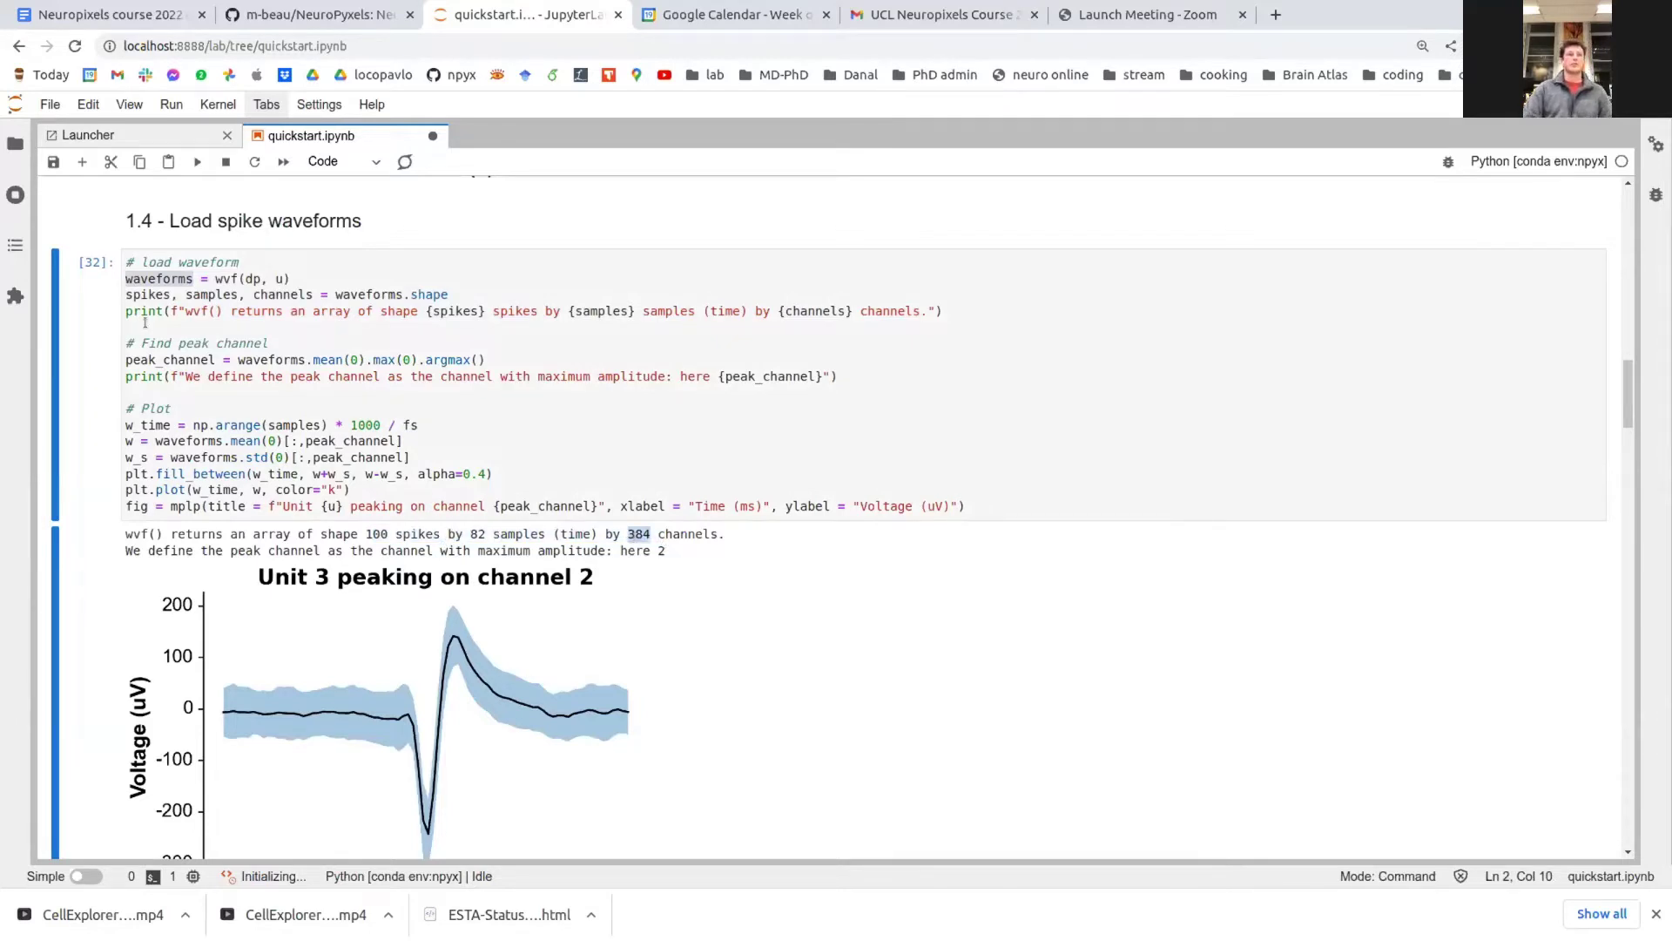
left_click_drag(145, 322, 148, 392)
left_click(173, 407)
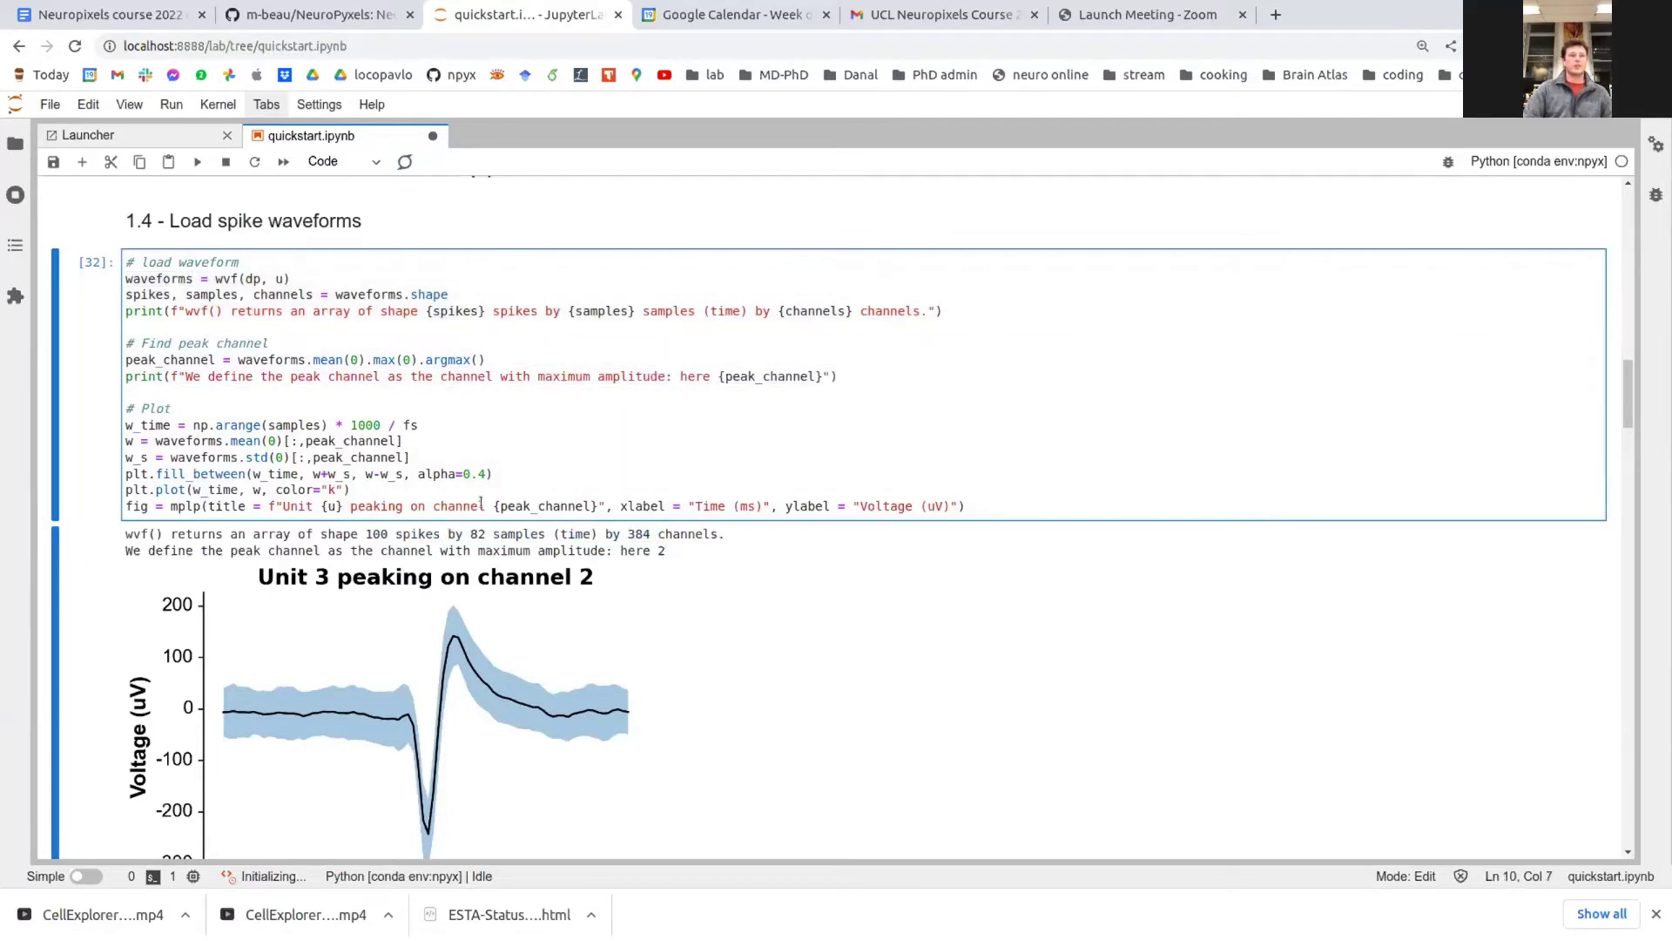
scroll(481, 503, "down", 2)
scroll(476, 682, "down", 3)
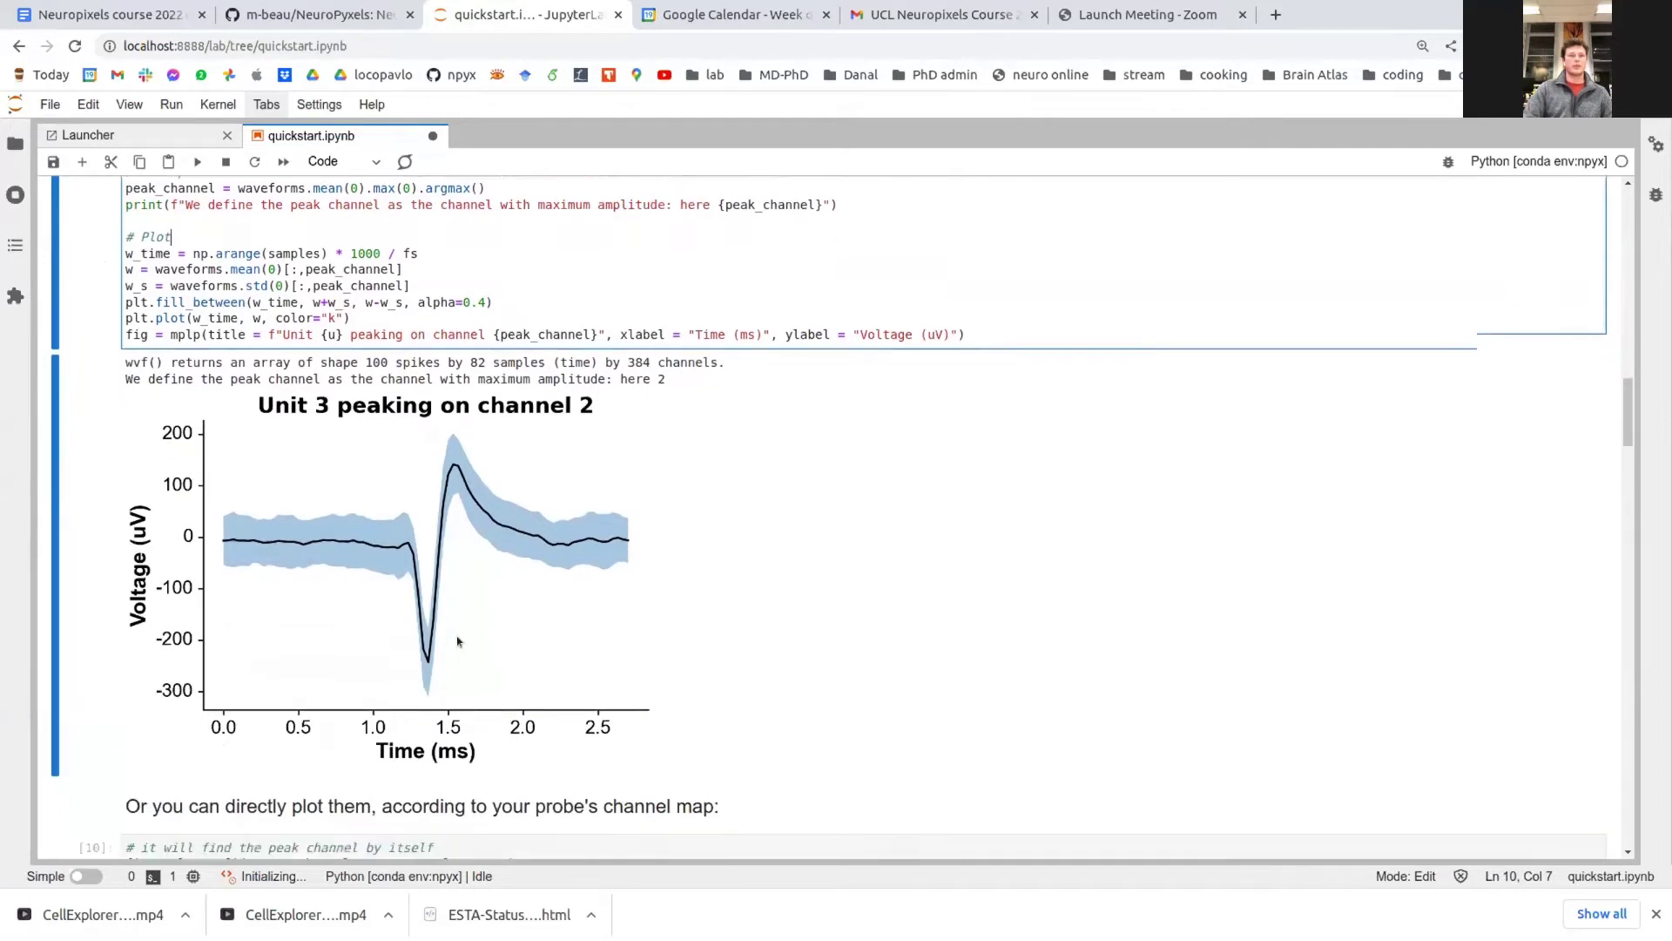
left_click(272, 607)
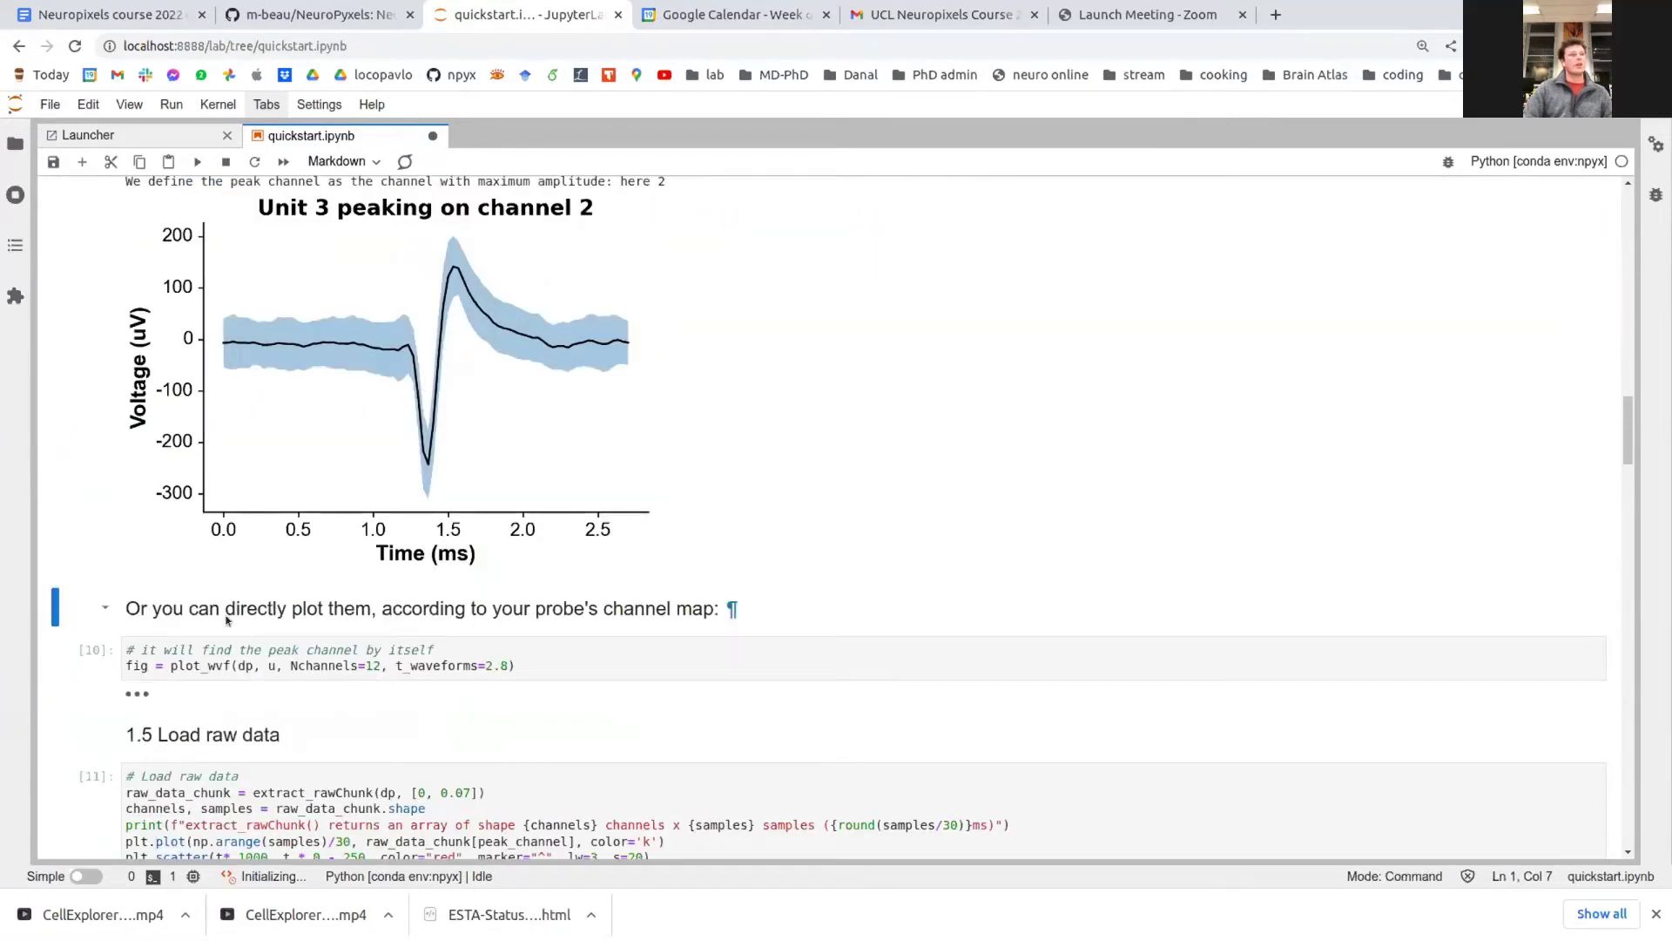
scroll(412, 542, "down", 1)
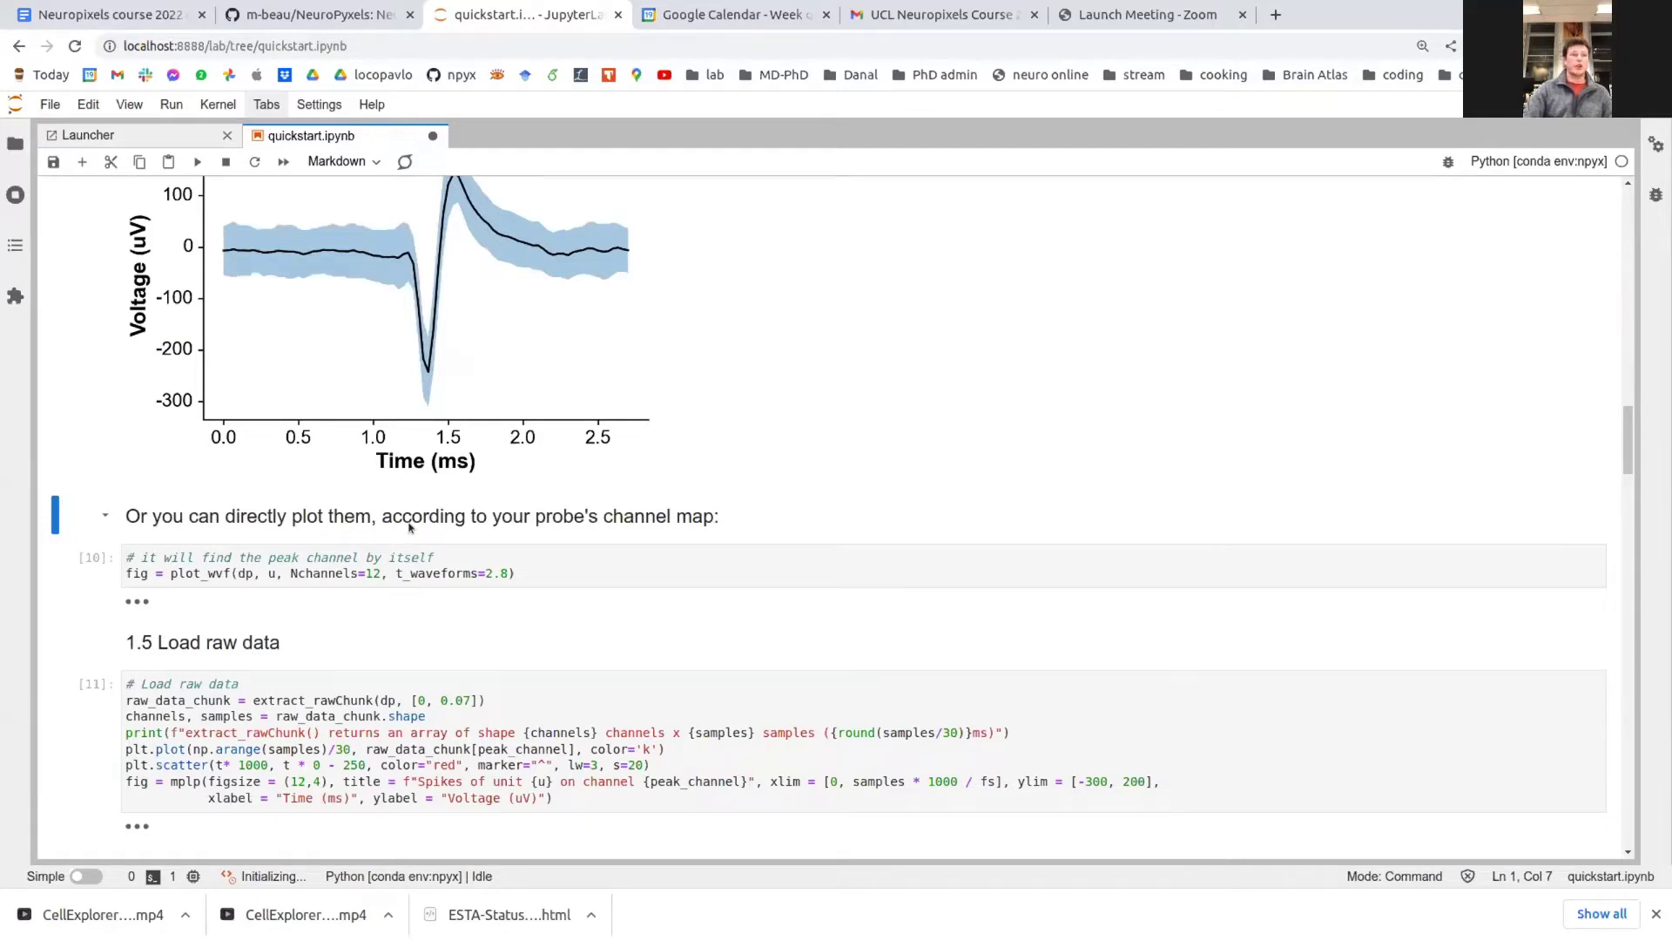
Move to the plot_wvf cell and save the notebook
key("Down")
scroll(409, 526, "down", 1)
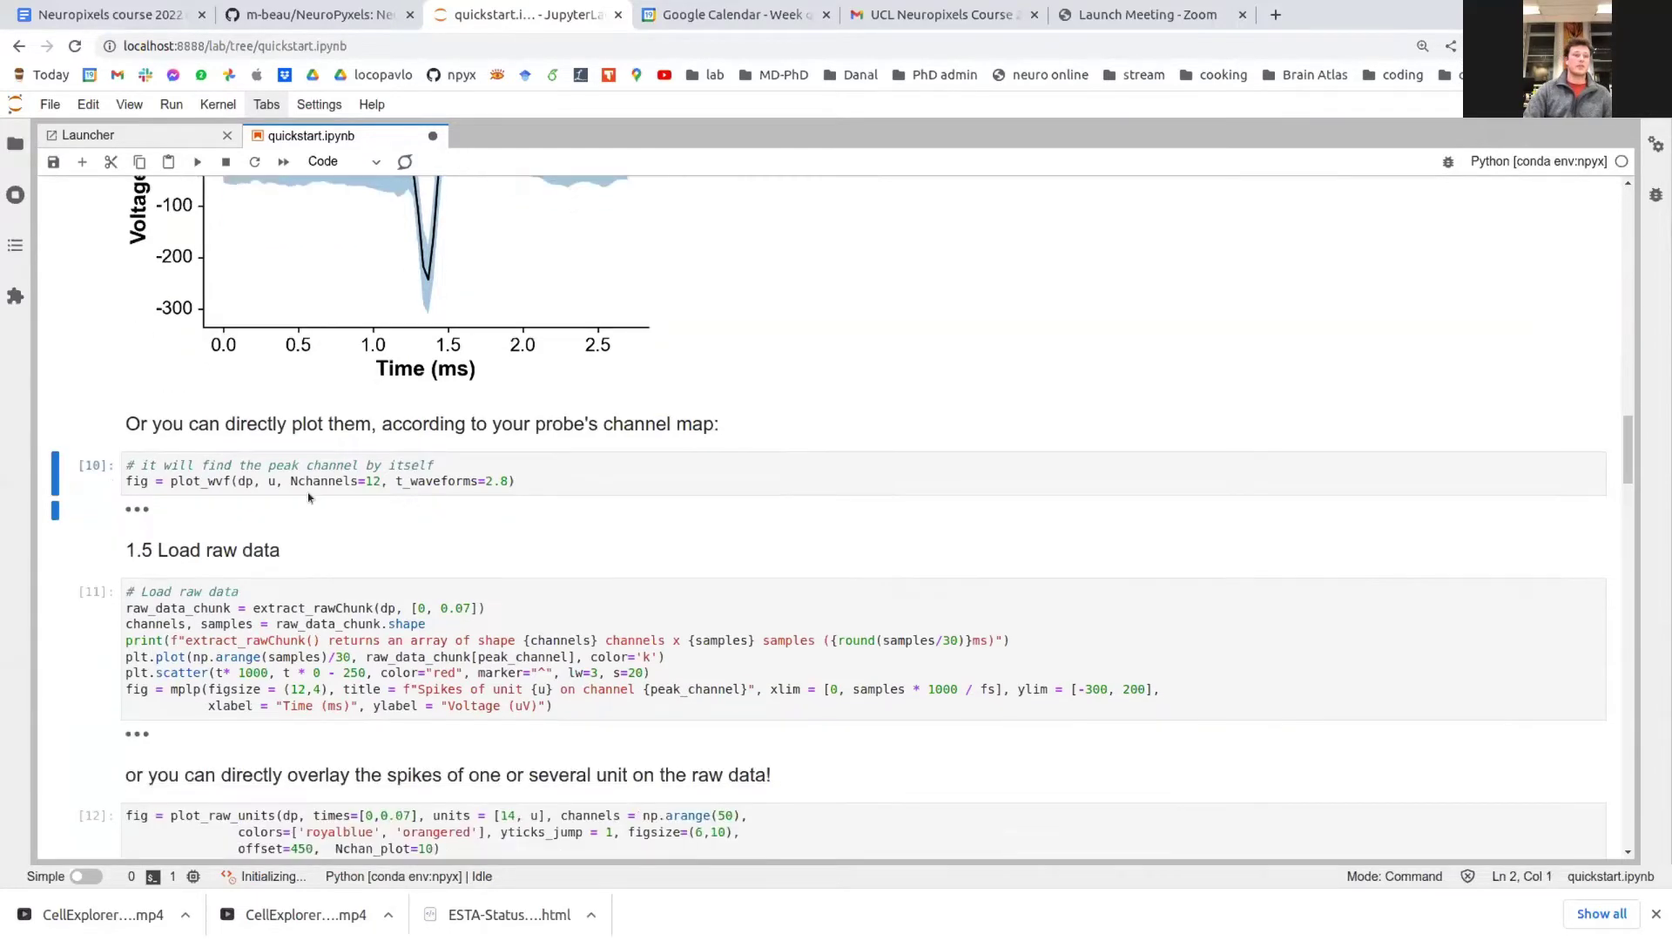
double_click(202, 481)
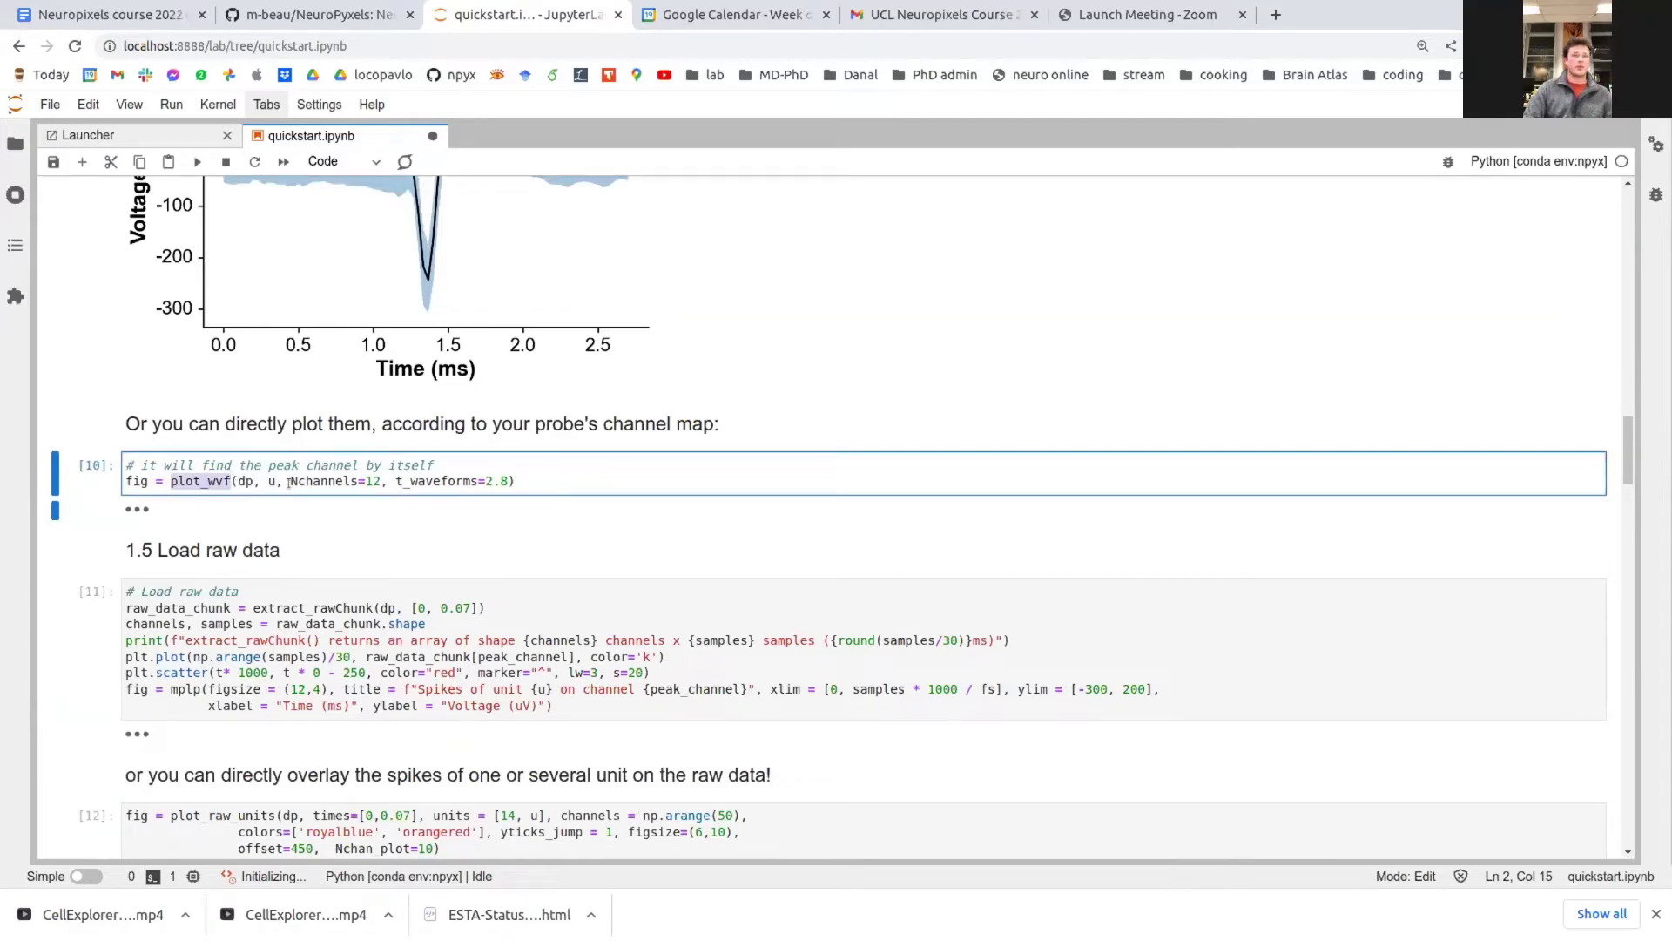
scroll(289, 482, "up", 5)
scroll(708, 429, "down", 2)
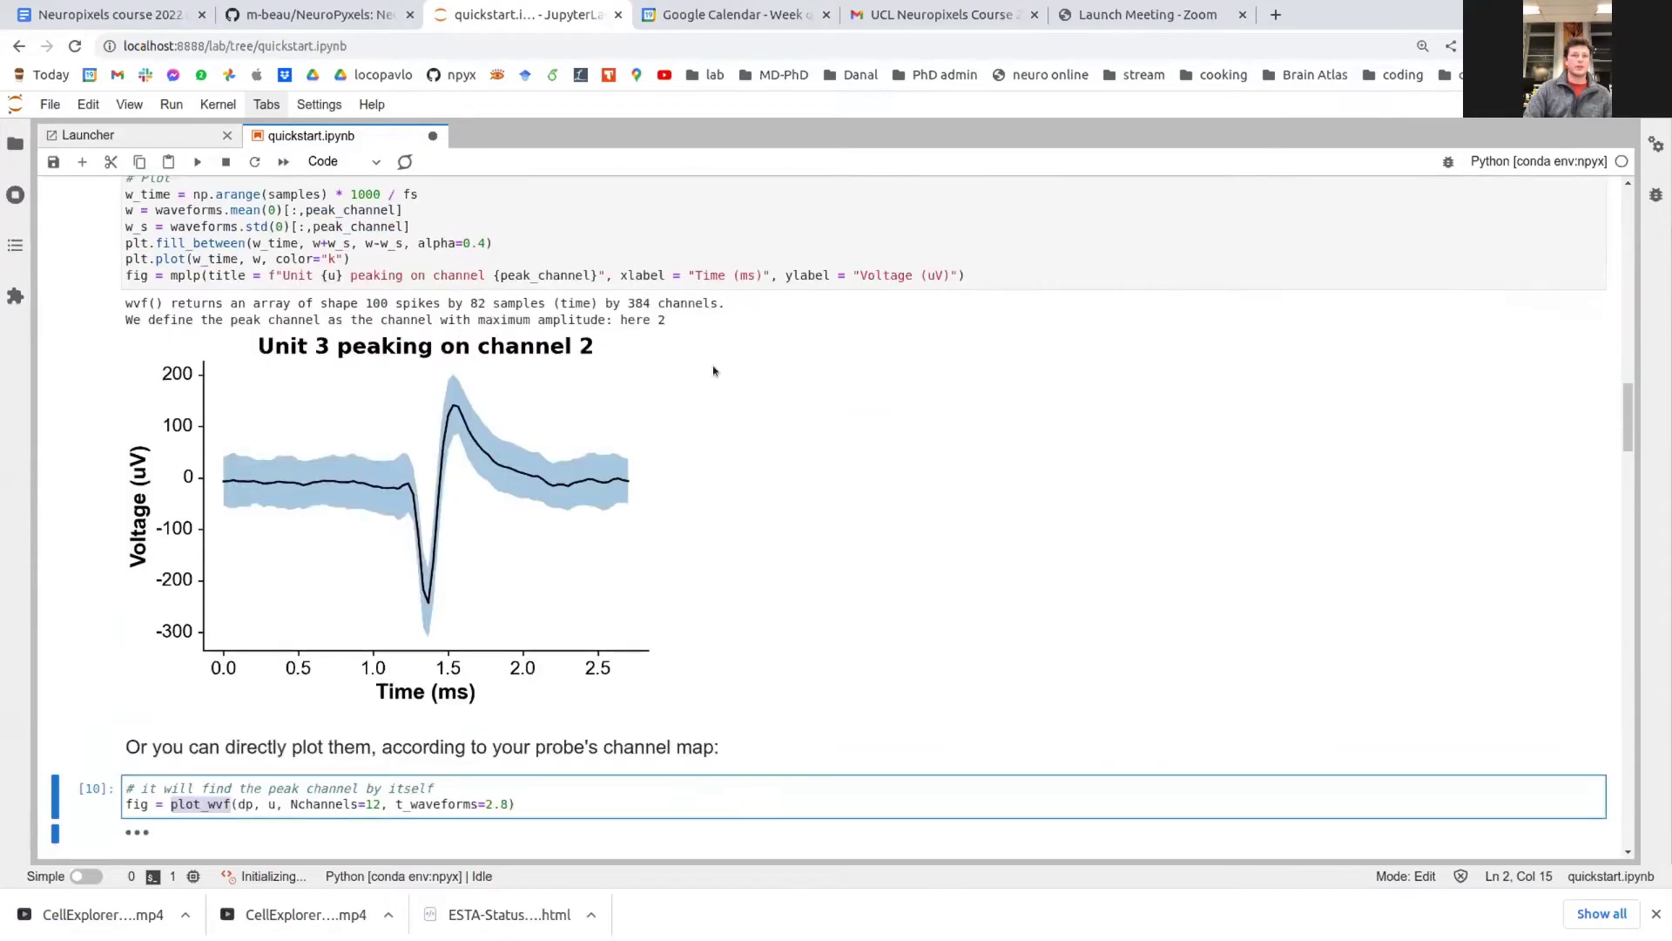
scroll(264, 343, "down", 3)
key("ctrl+s")
key("End")
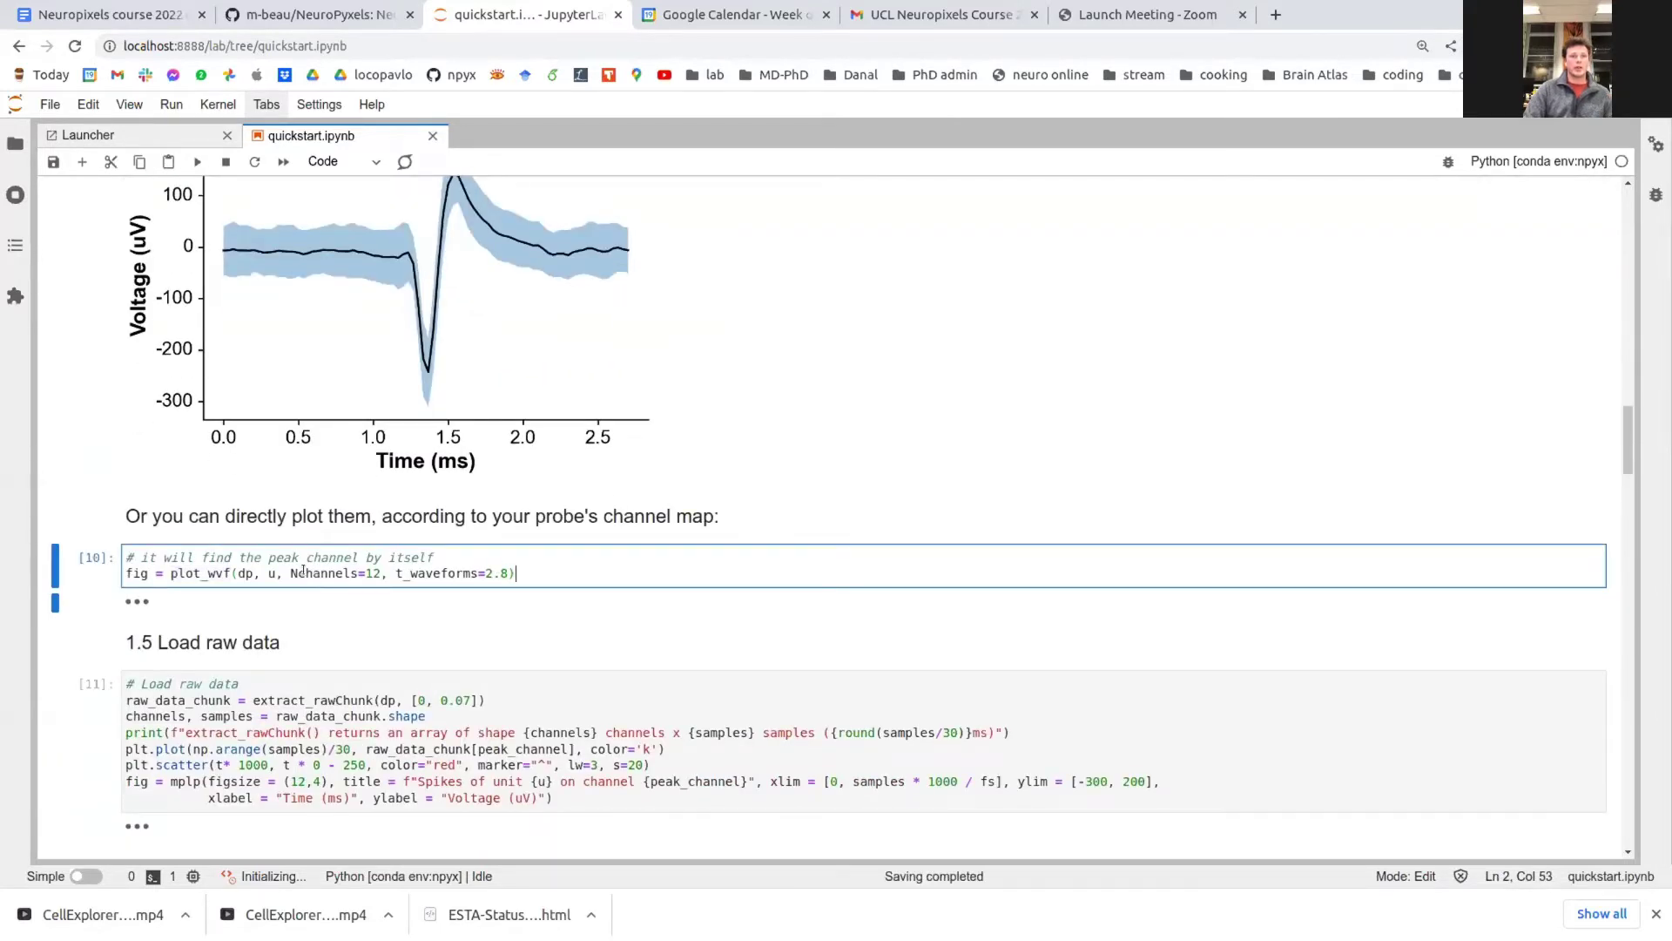
Run plot_wvf for unit u, showing mean waveforms across 12 channels with a 170 µV scale bar
left_click(272, 572)
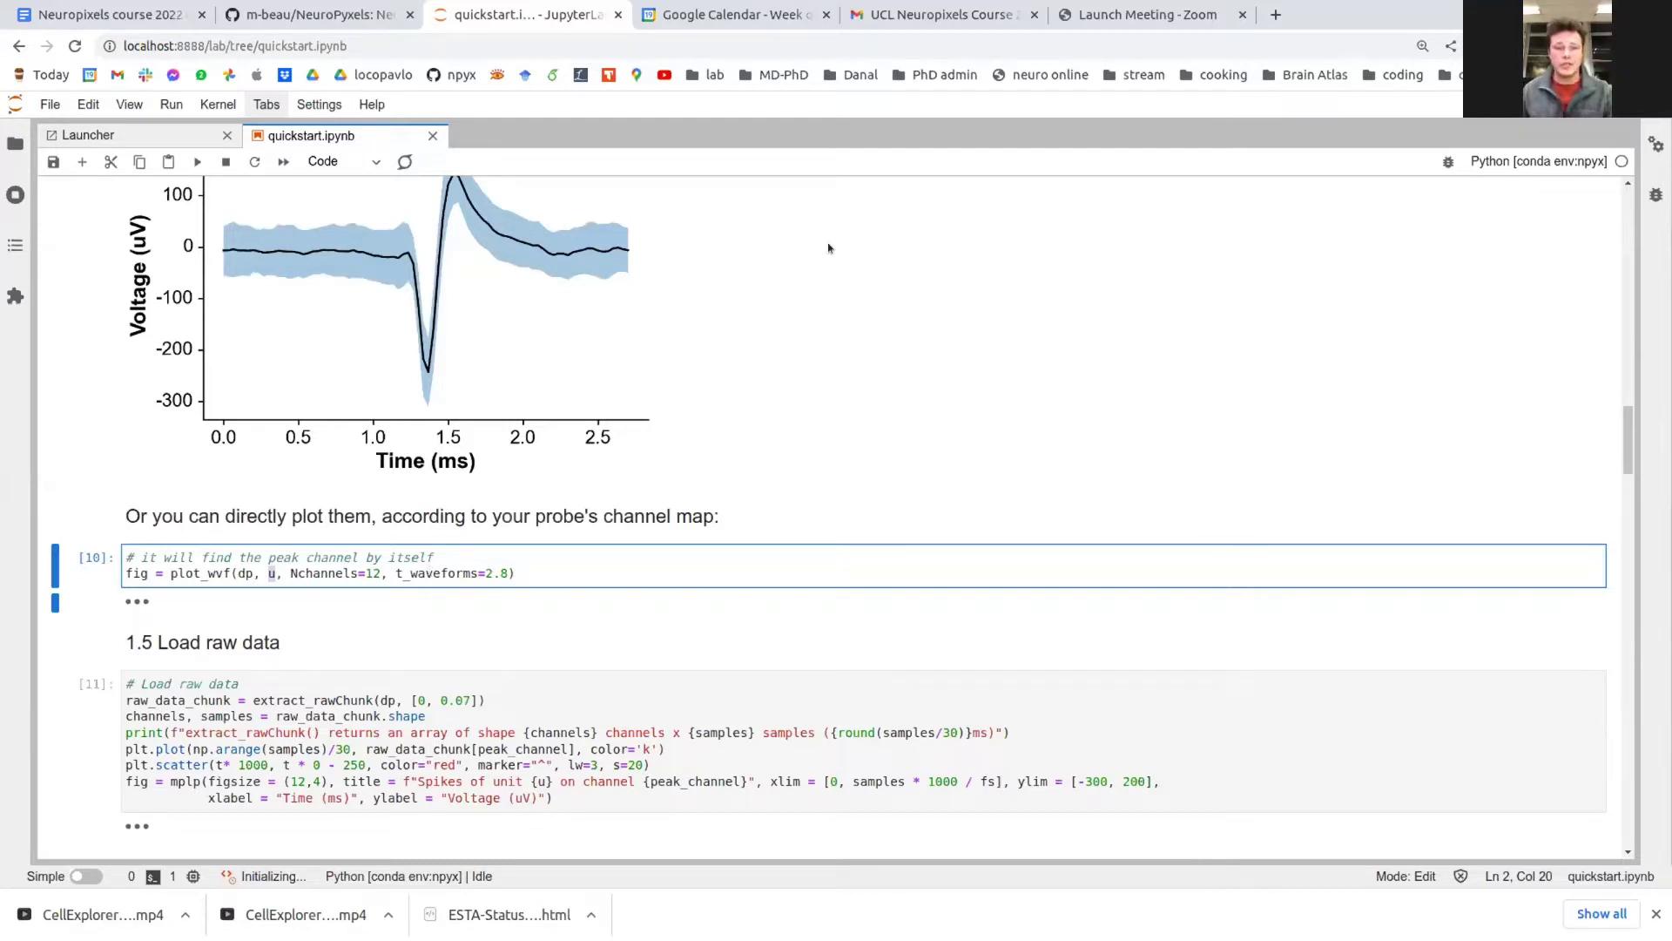
left_click(225, 573)
scroll(201, 522, "down", 1)
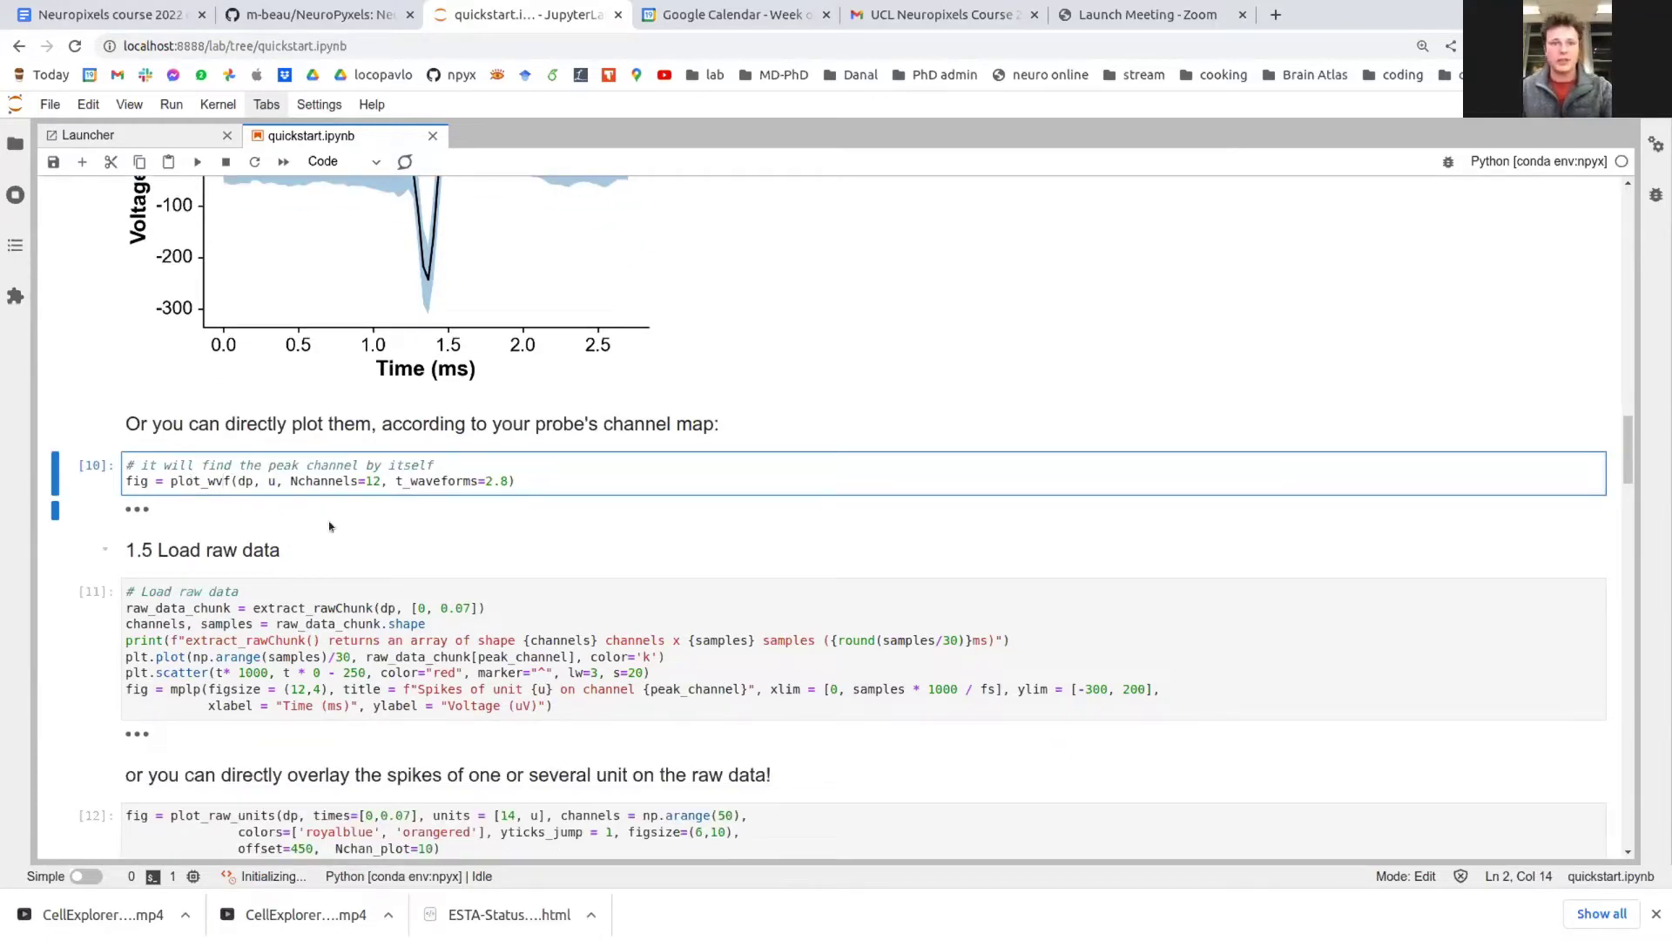
key("shift+Return")
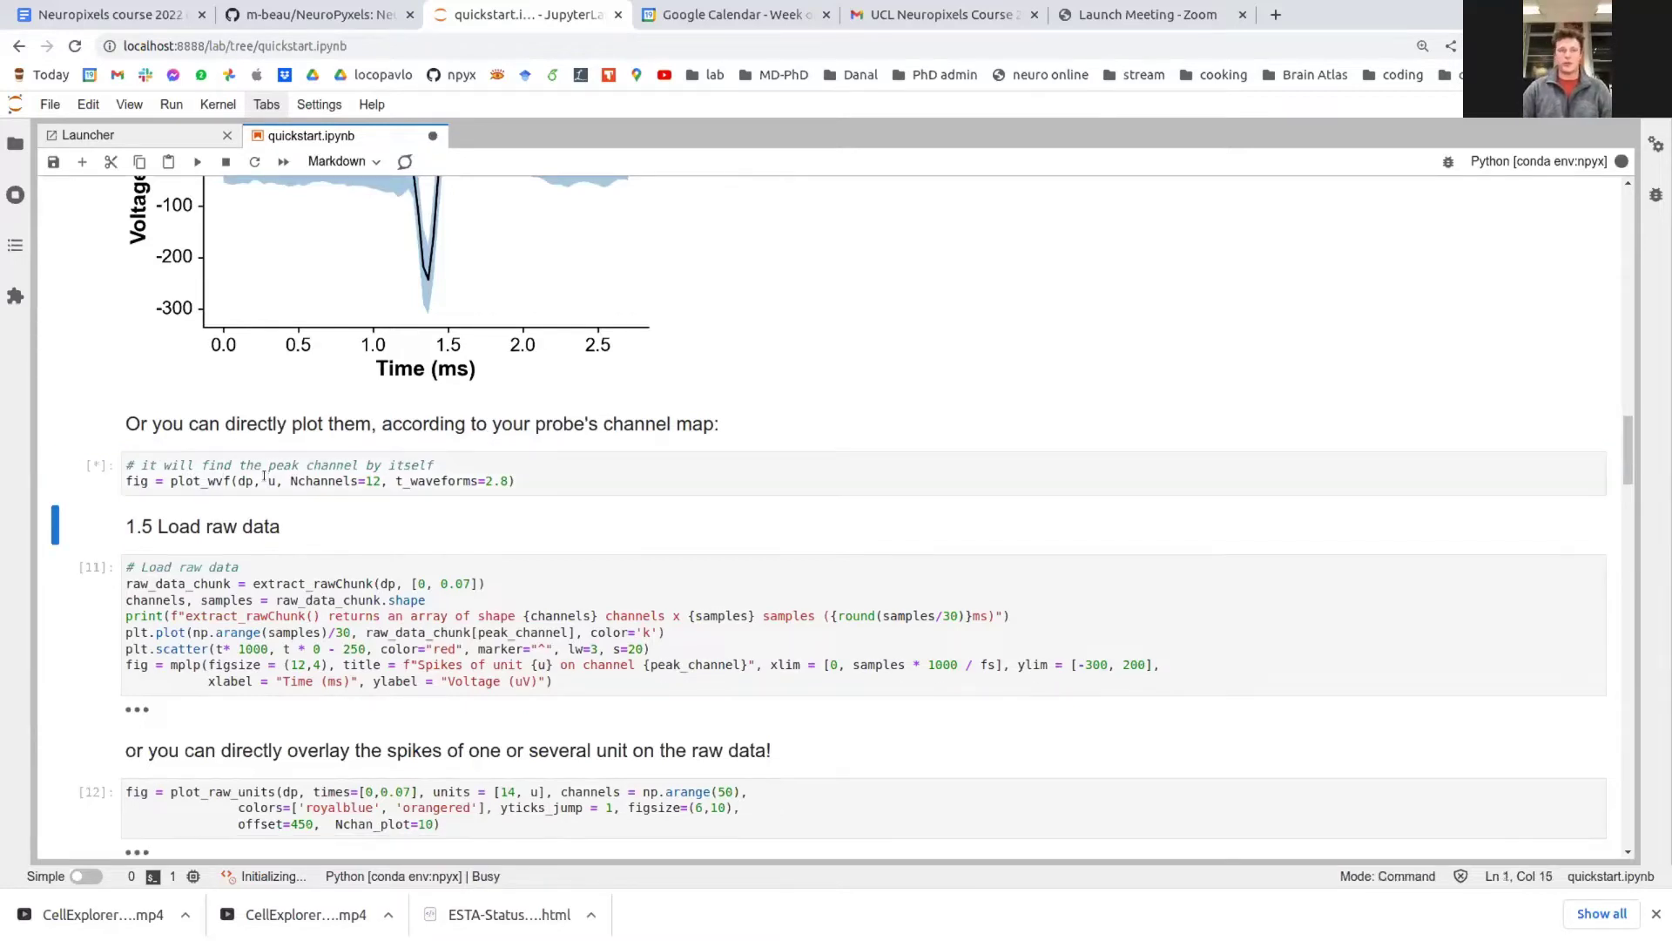
scroll(295, 544, "down", 3)
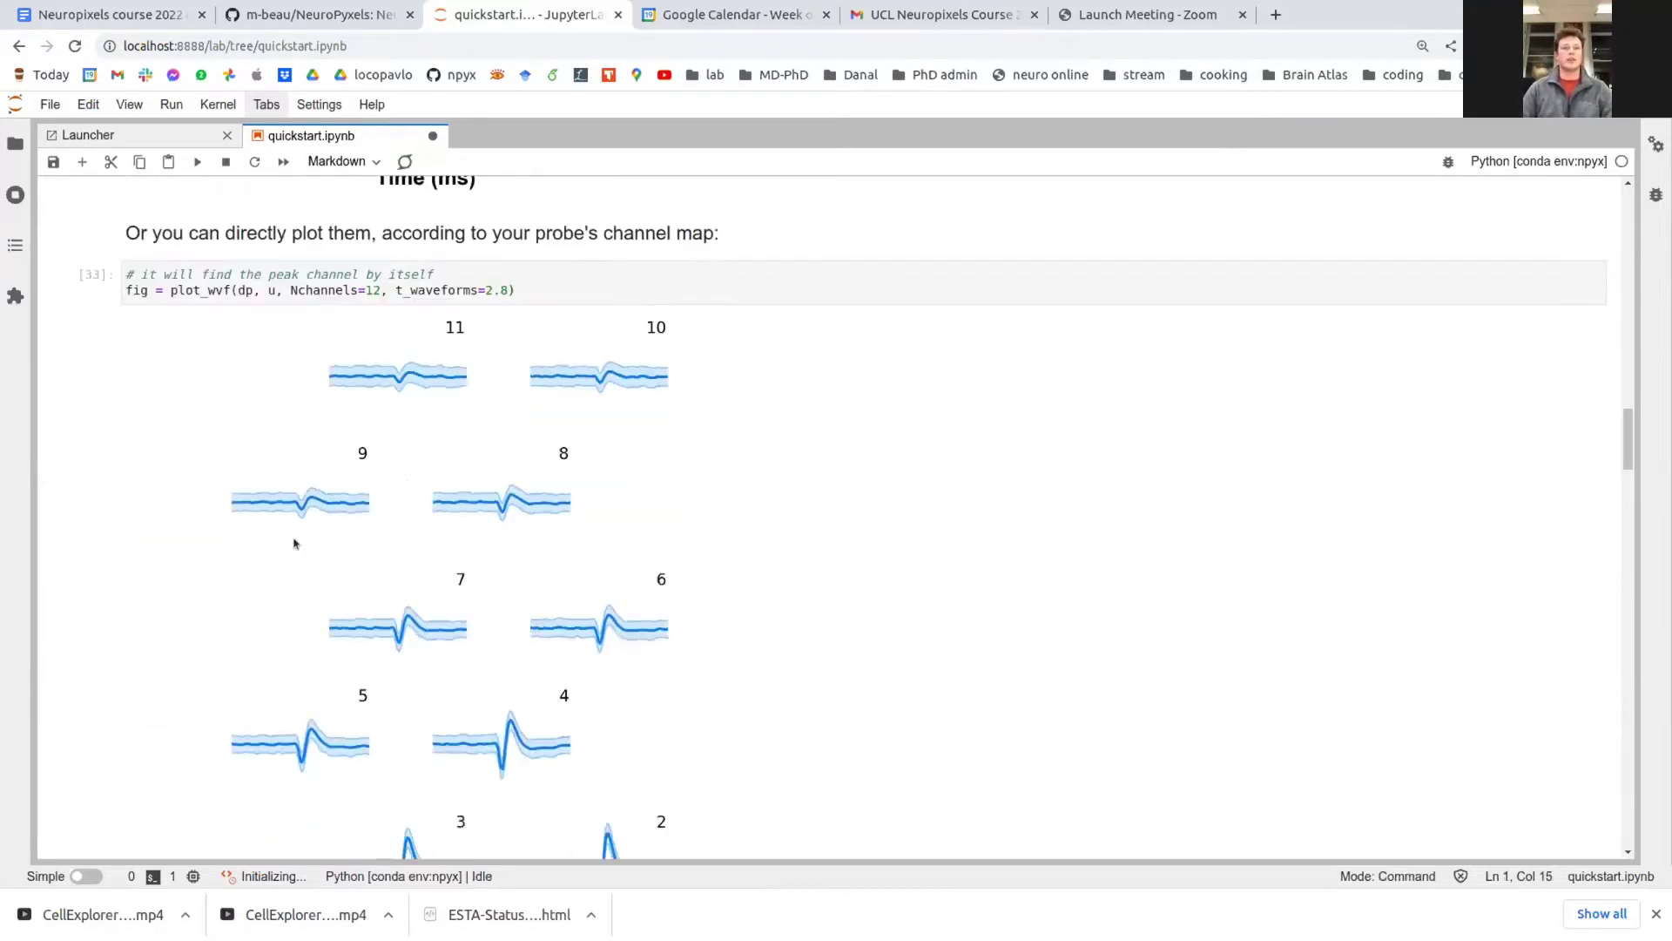
scroll(294, 543, "down", 3)
scroll(532, 781, "up", 1)
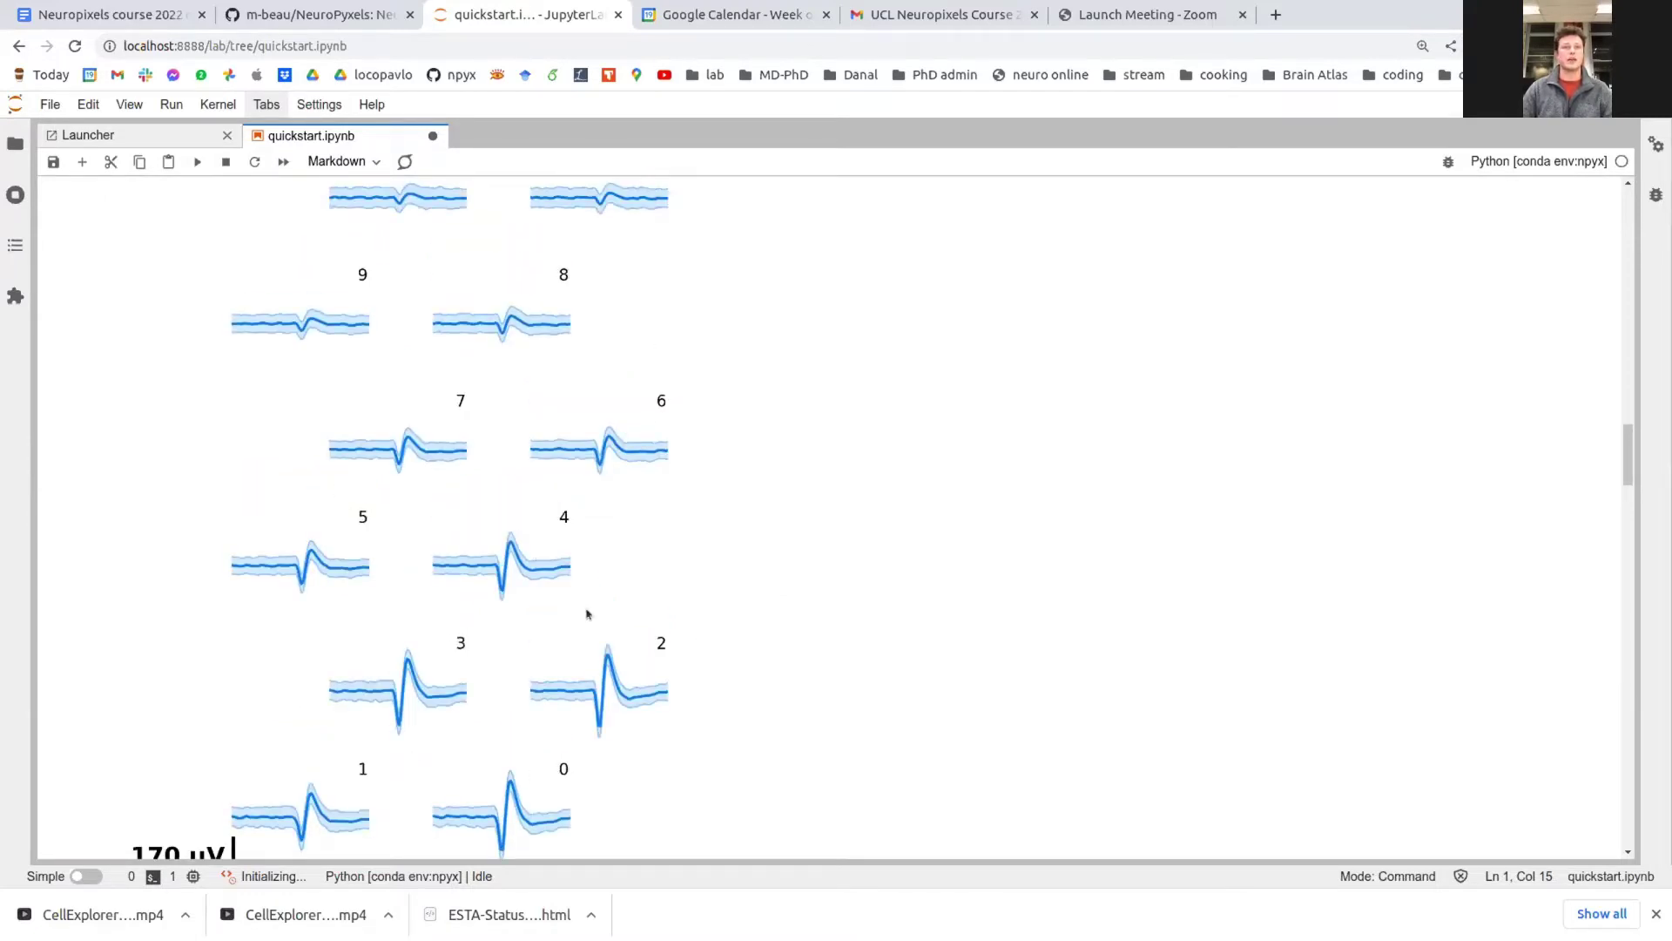
scroll(609, 707, "down", 3)
scroll(609, 707, "up", 2)
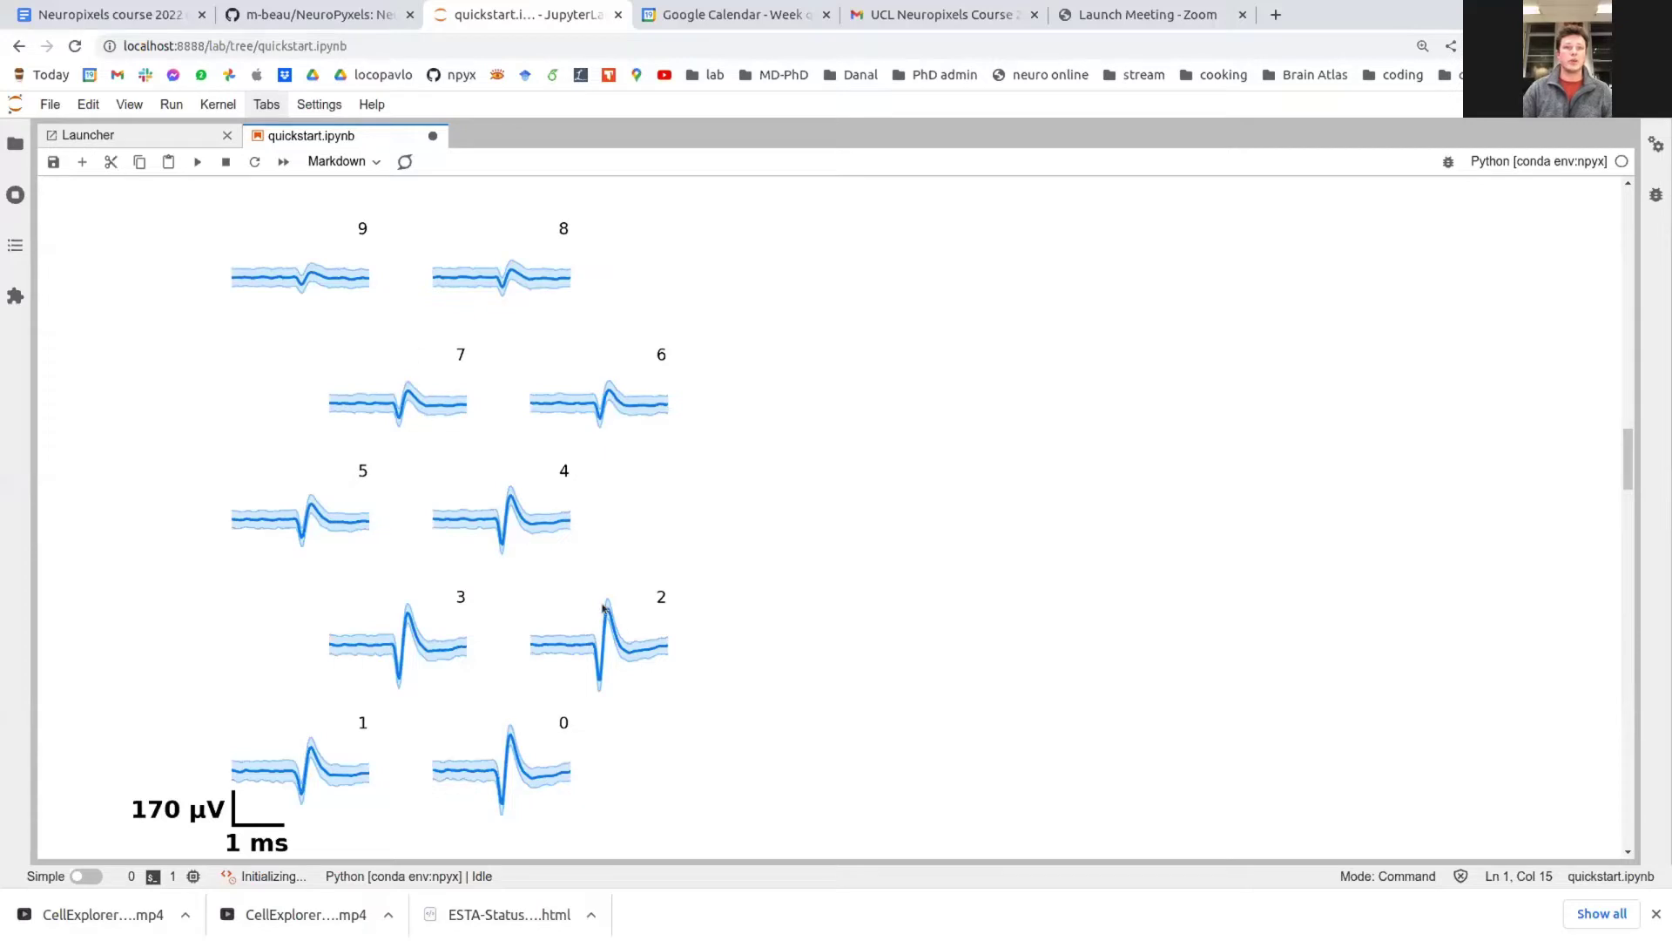
Run extract_rawChunk over 0–0.07 s, returning 384 channels × 2100 samples
scroll(693, 680, "down", 4)
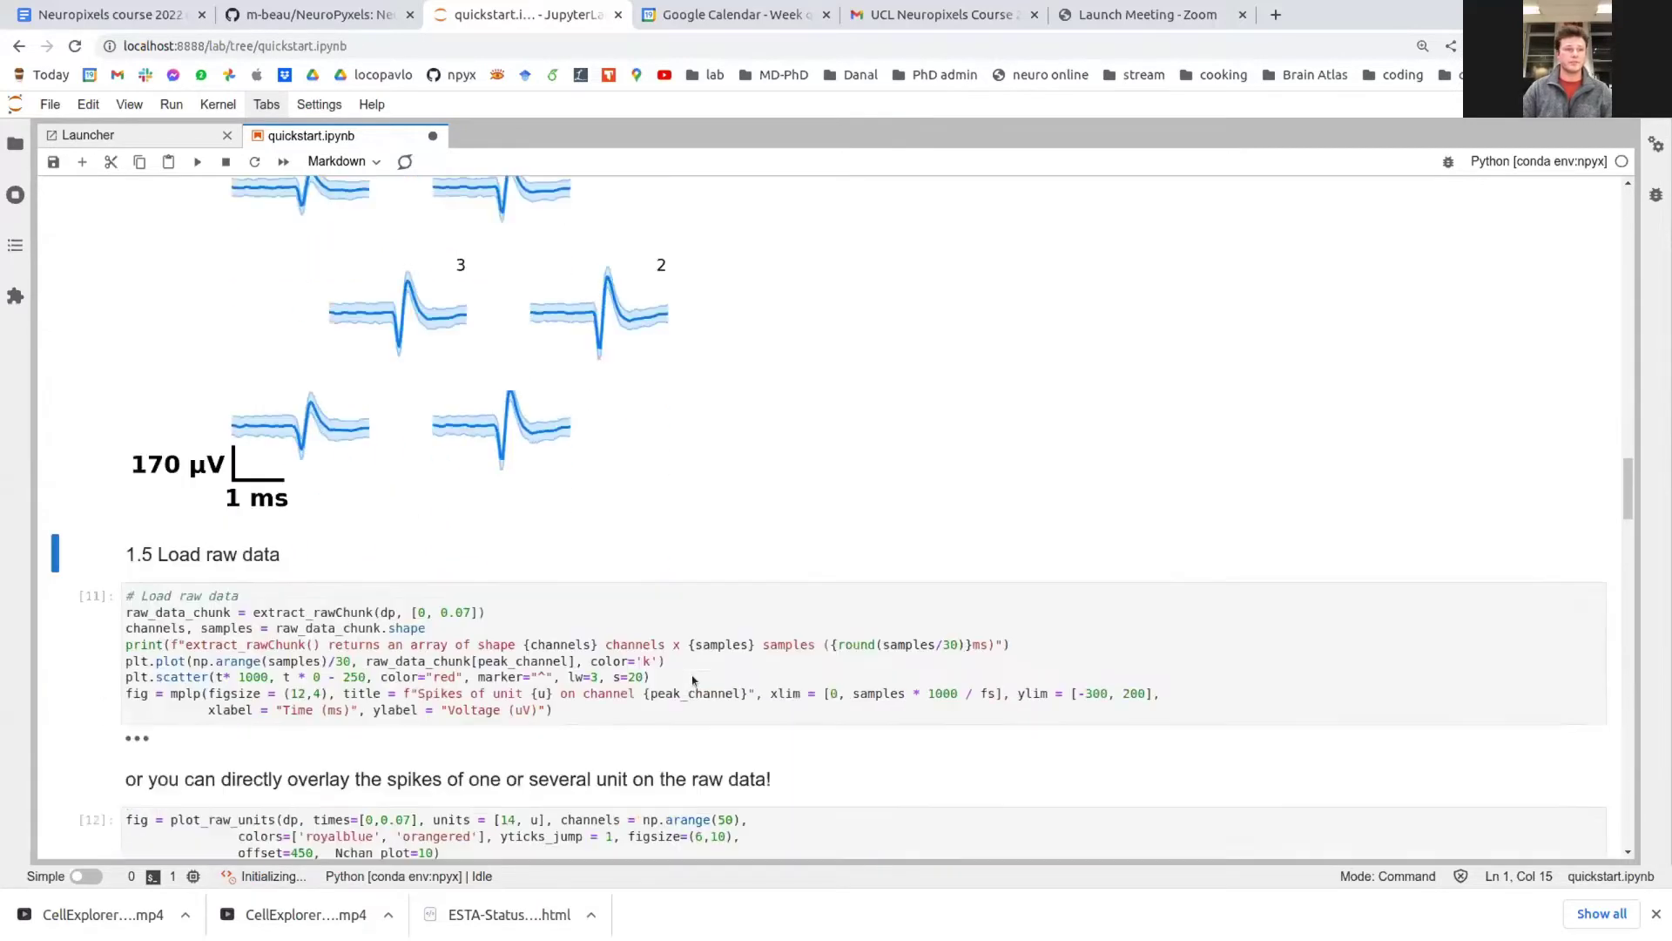
key("Down")
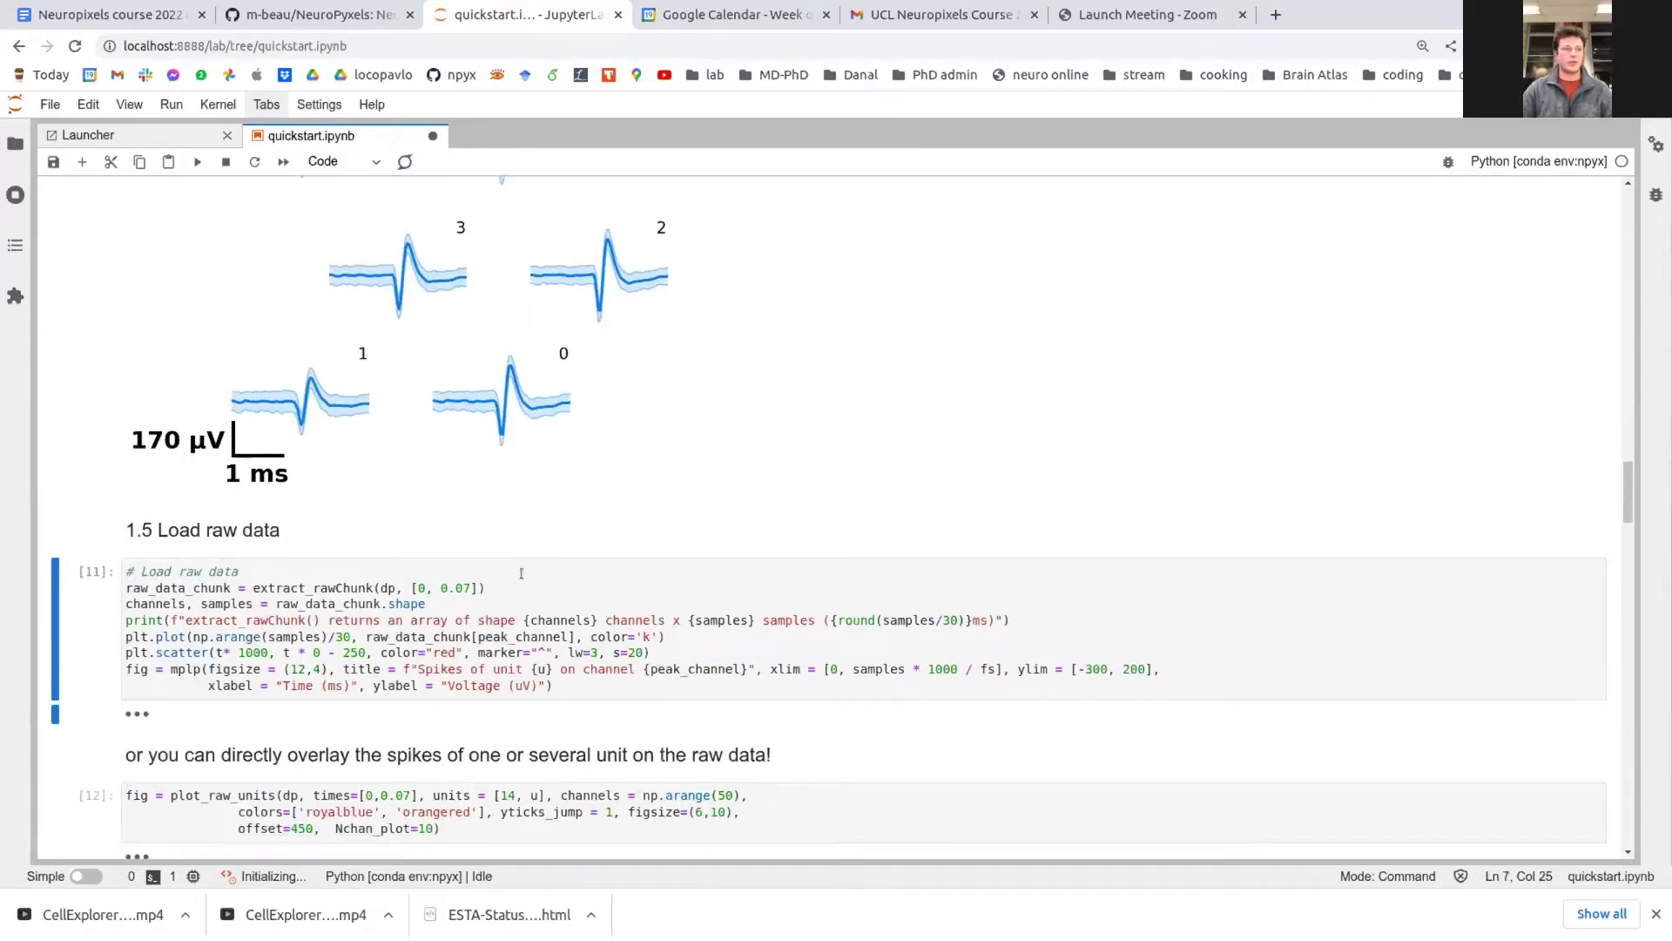
scroll(531, 522, "down", 2)
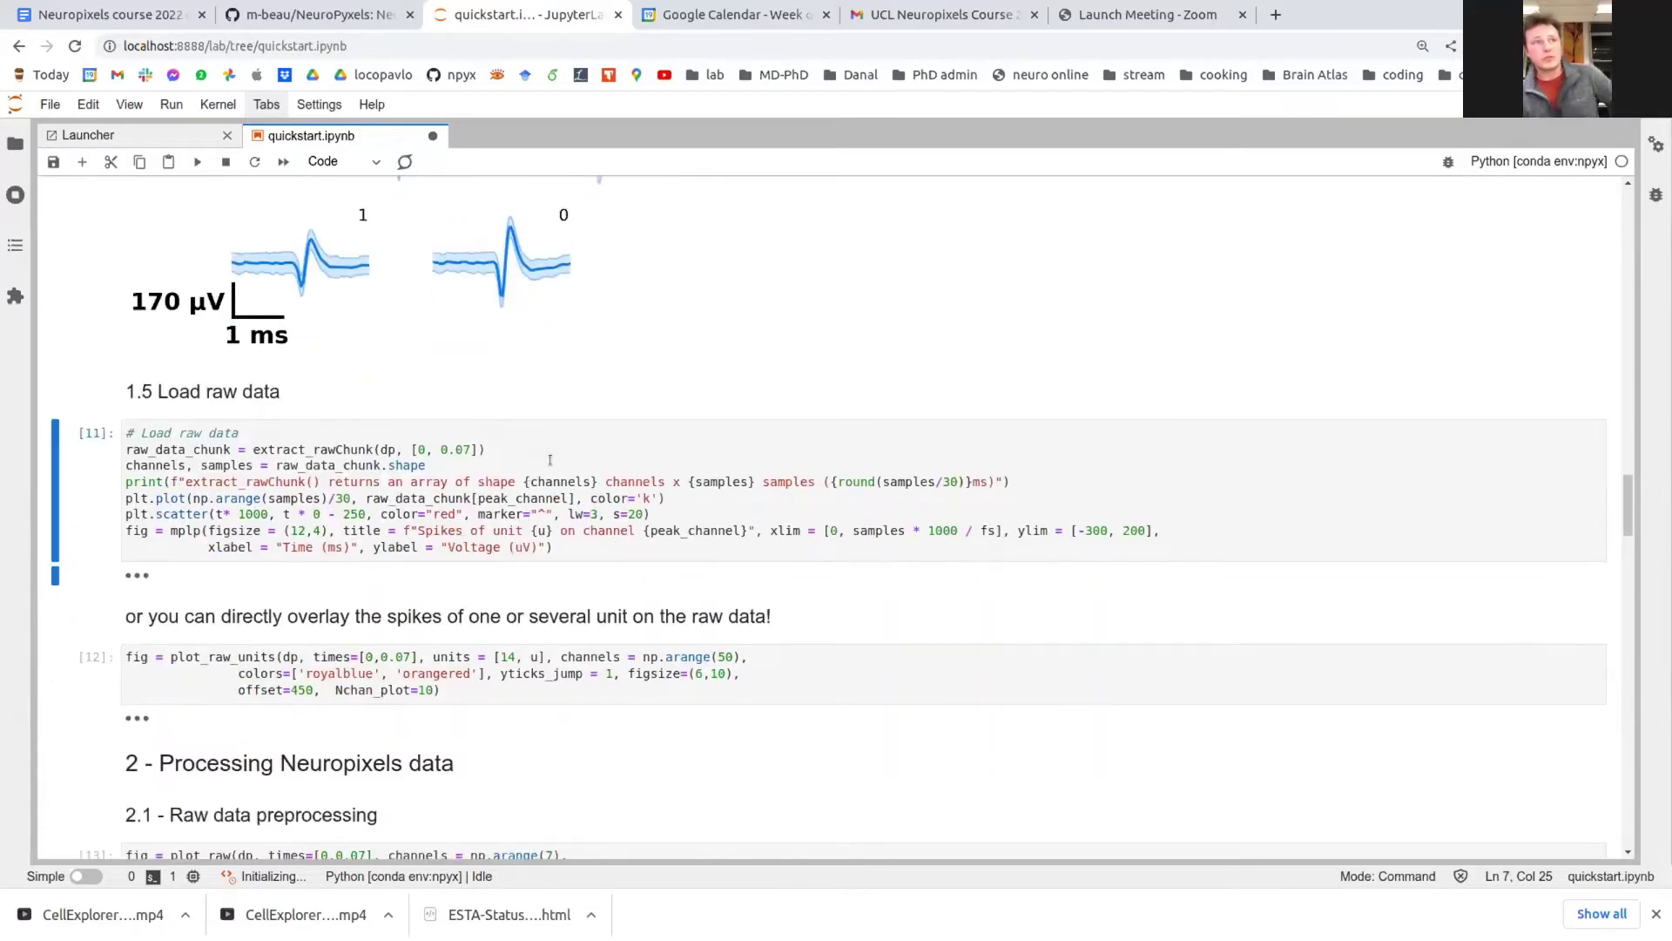
key("shift+Return")
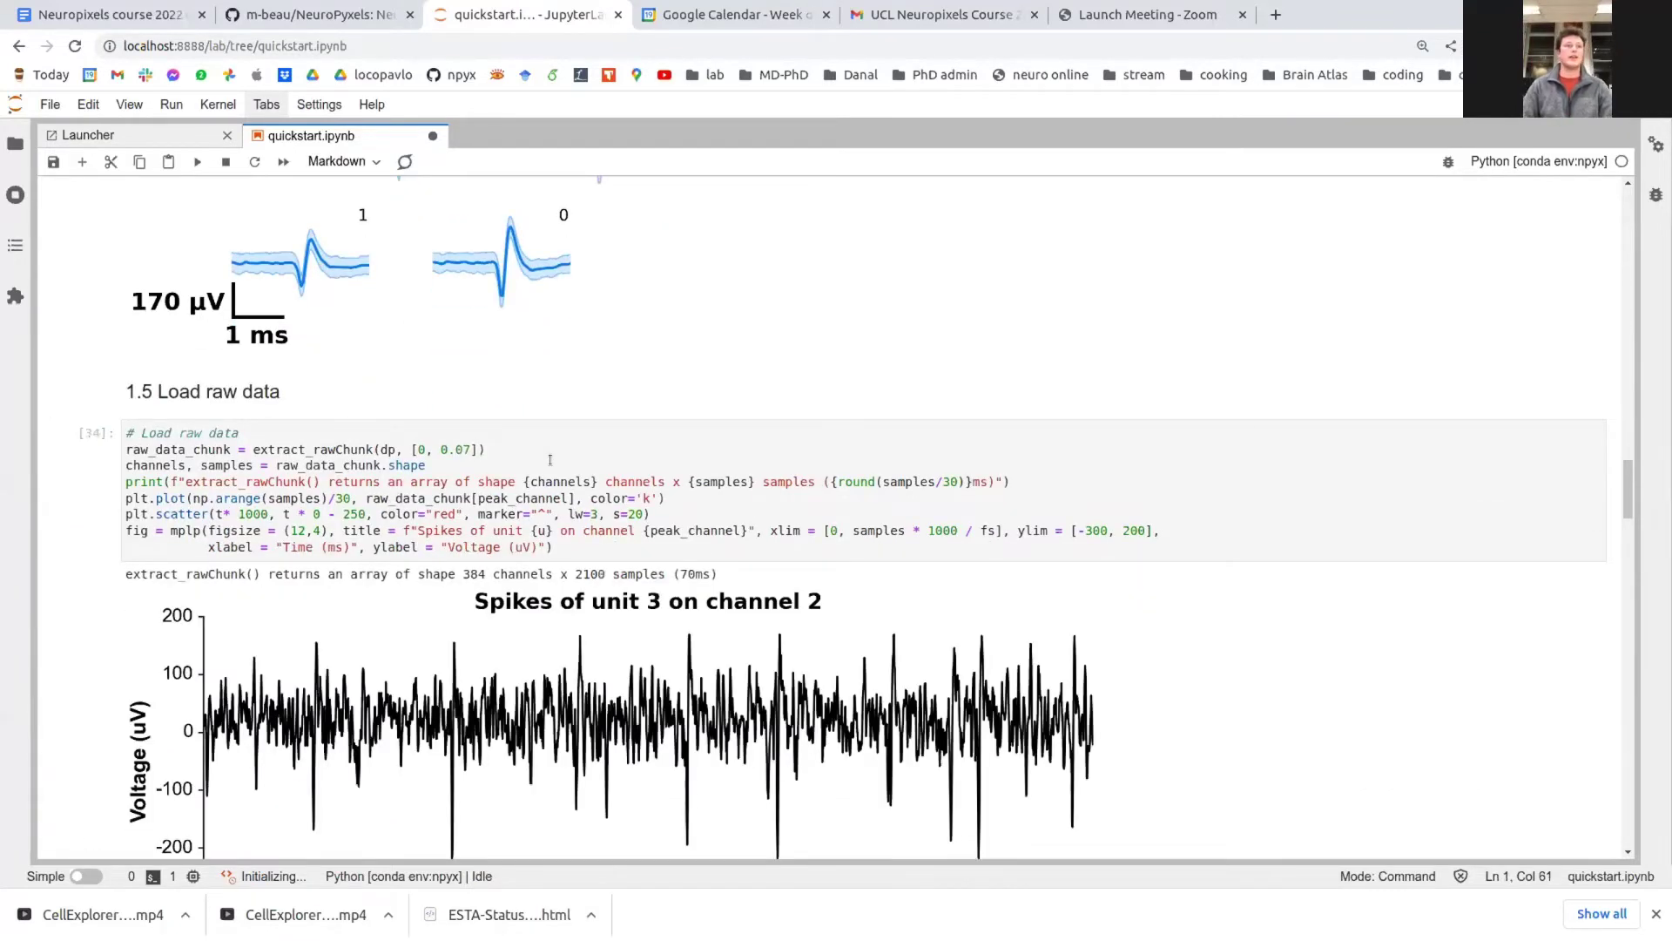
scroll(607, 393, "down", 1)
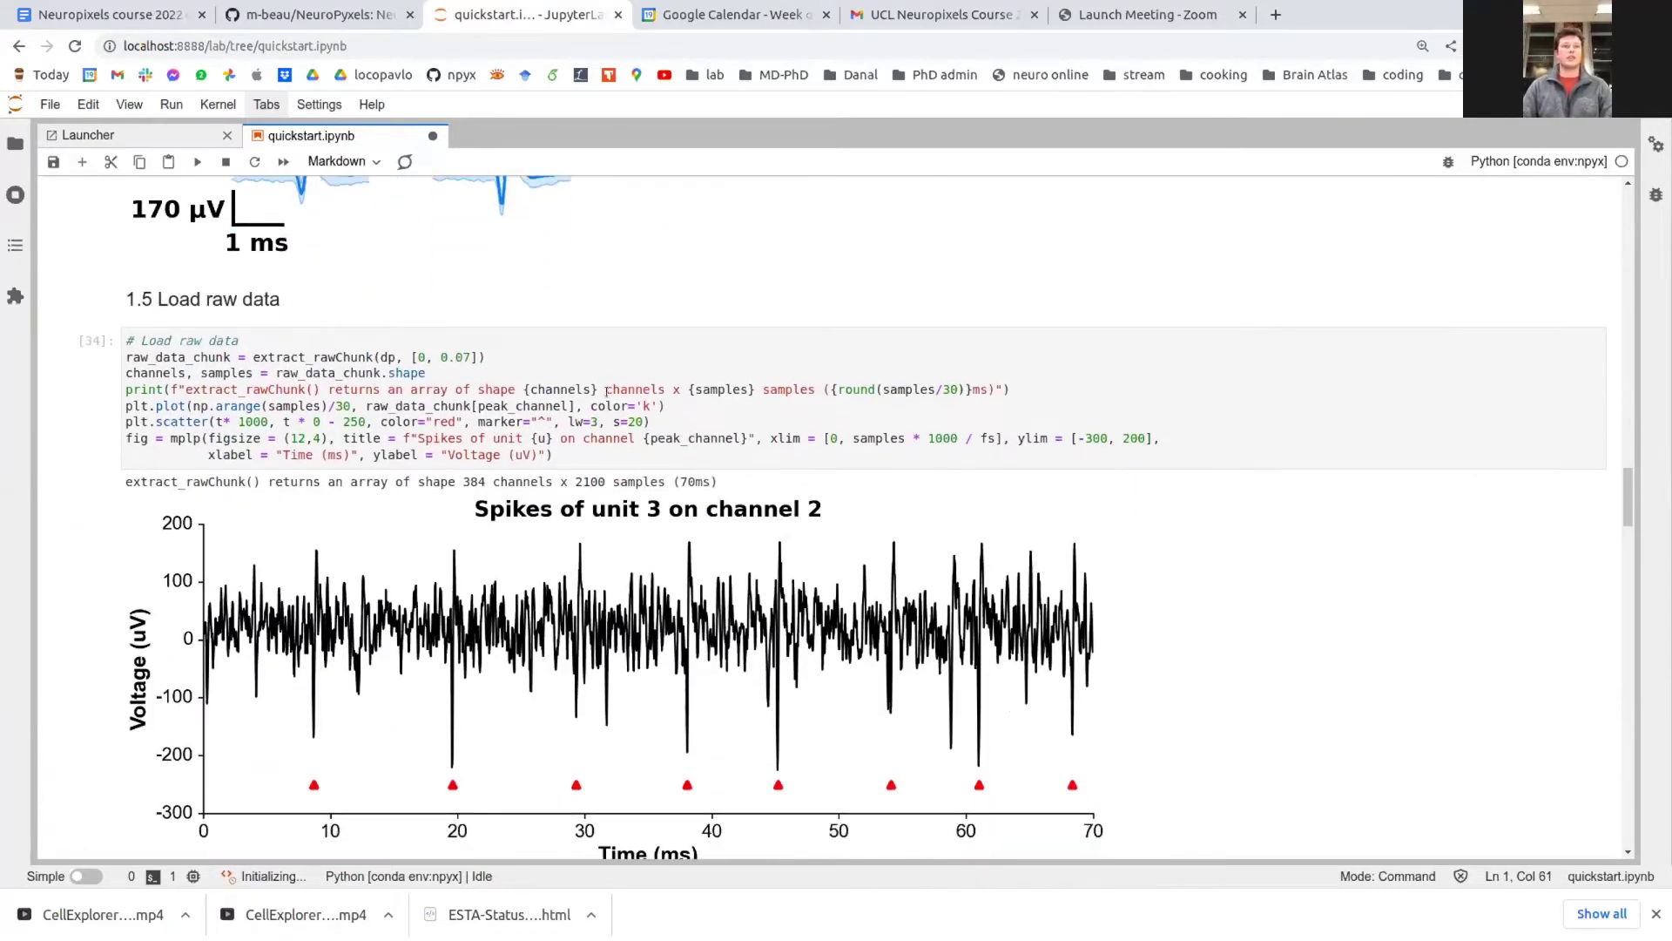
double_click(318, 359)
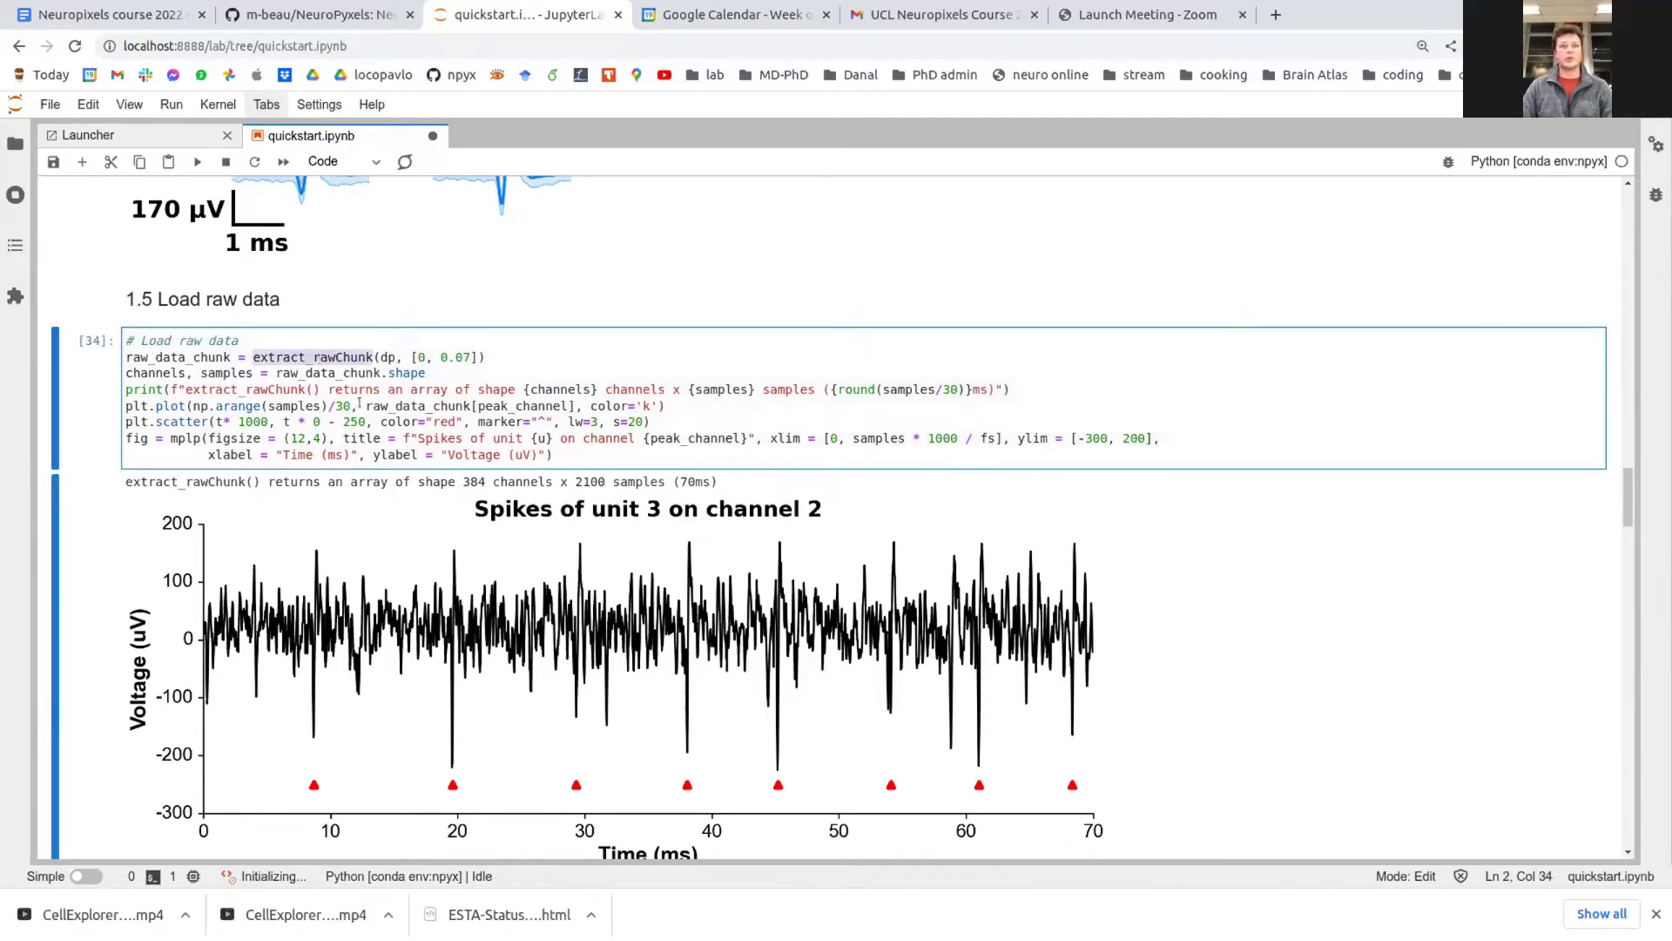
left_click(446, 357)
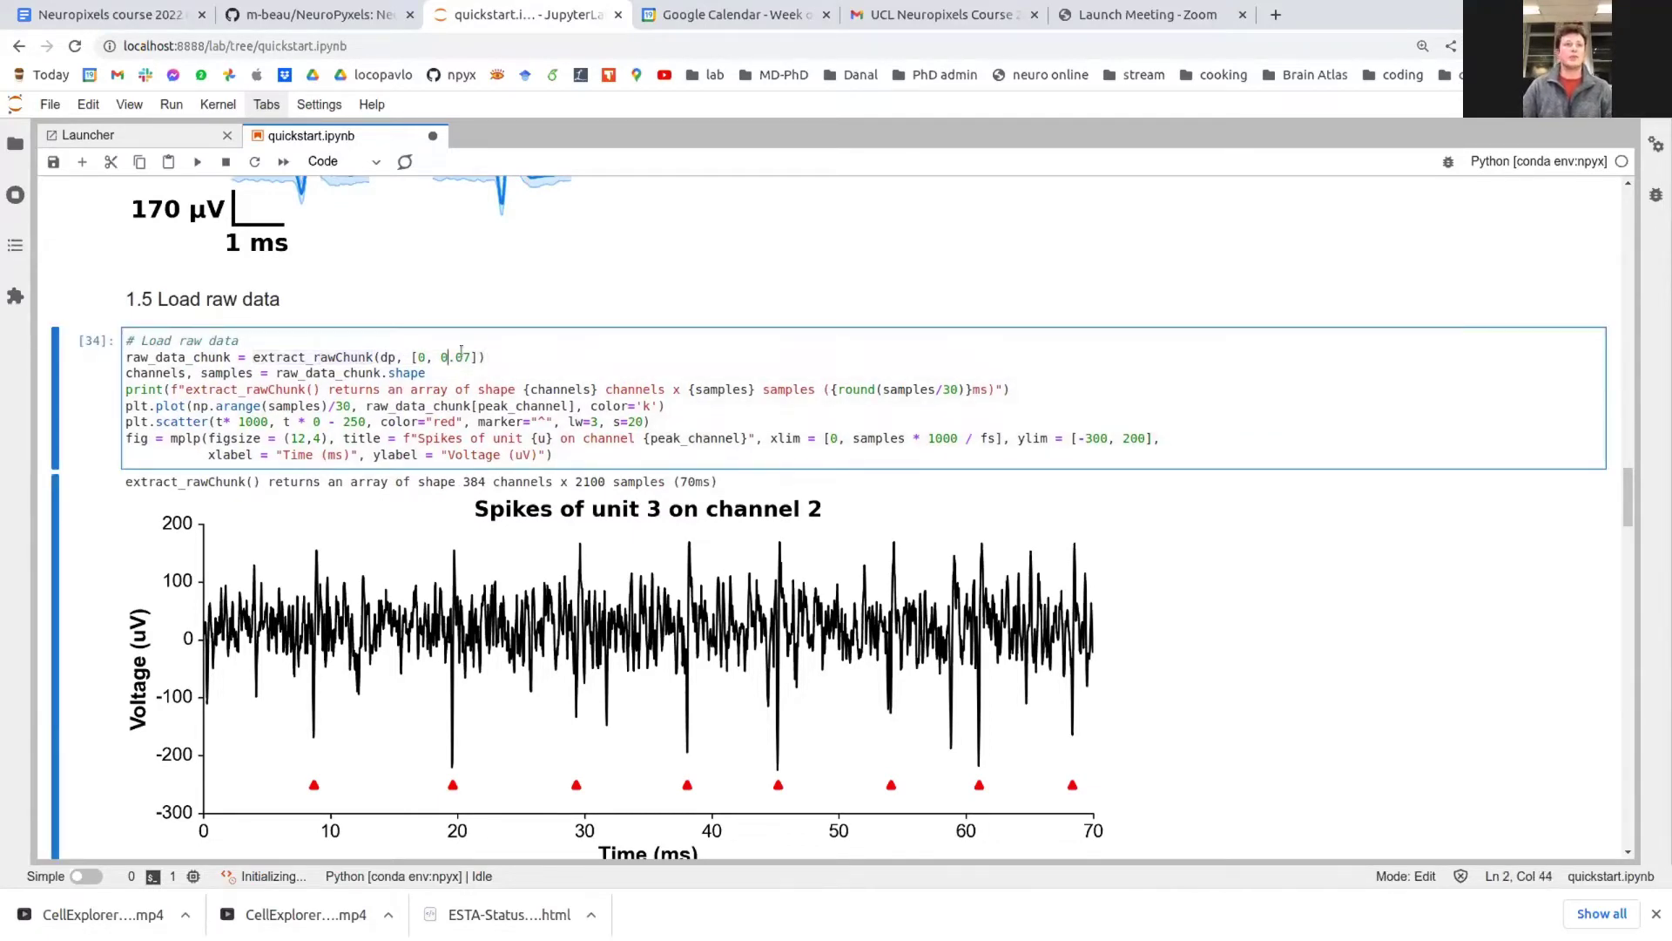
left_click_drag(471, 352, 414, 352)
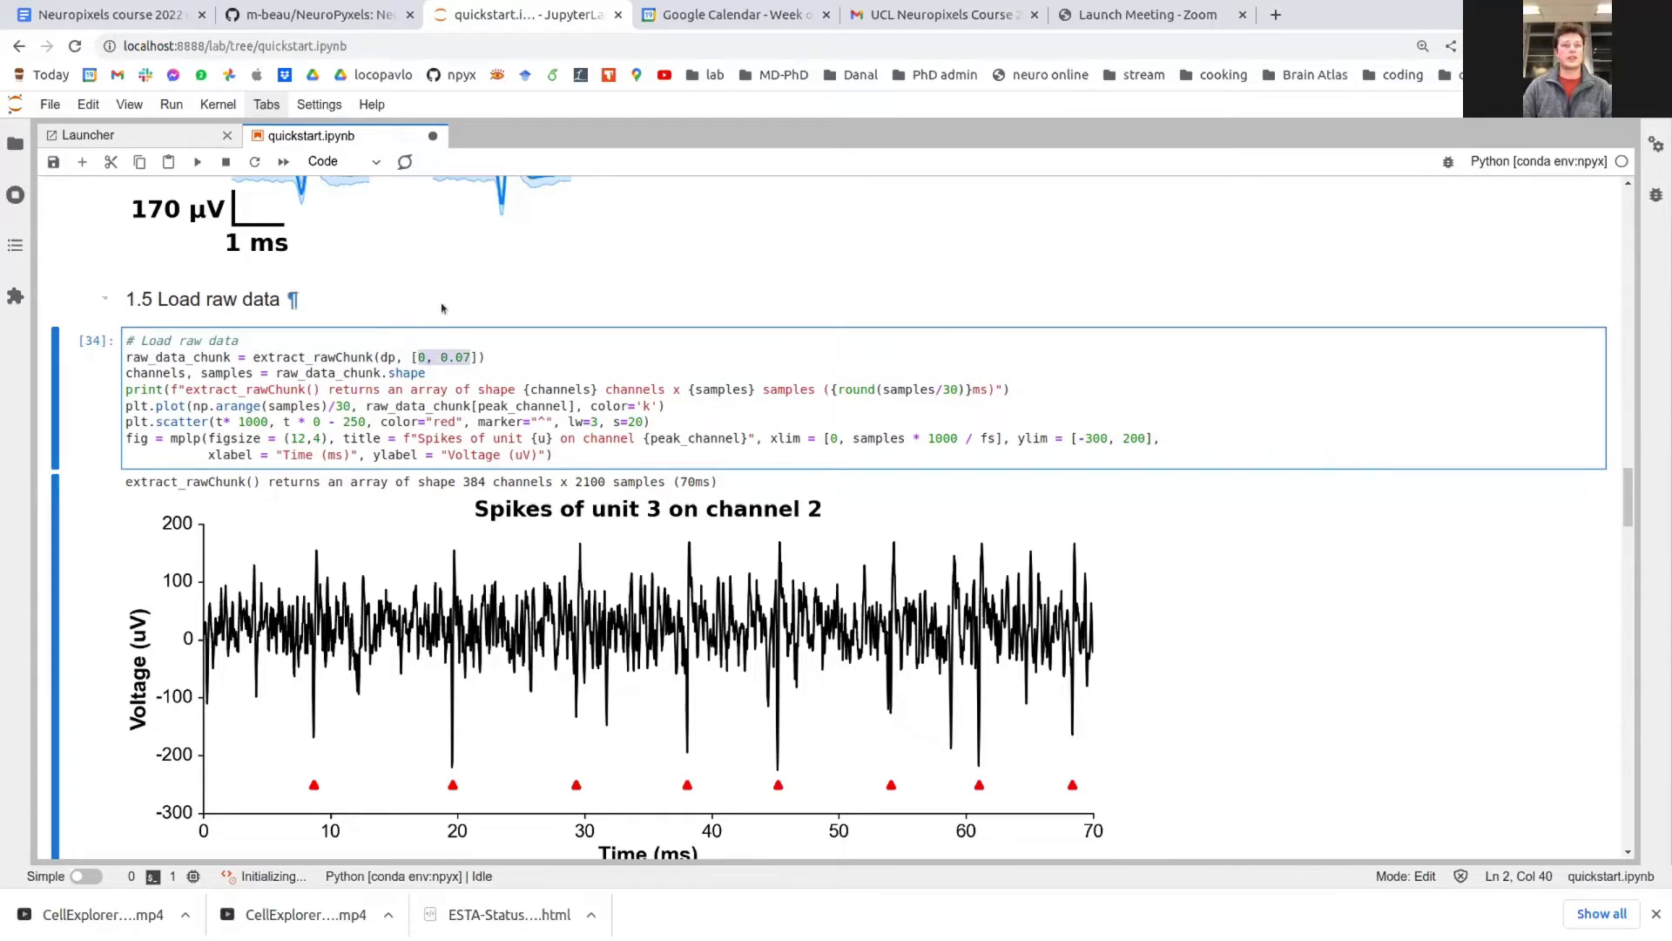
scroll(307, 433, "down", 2)
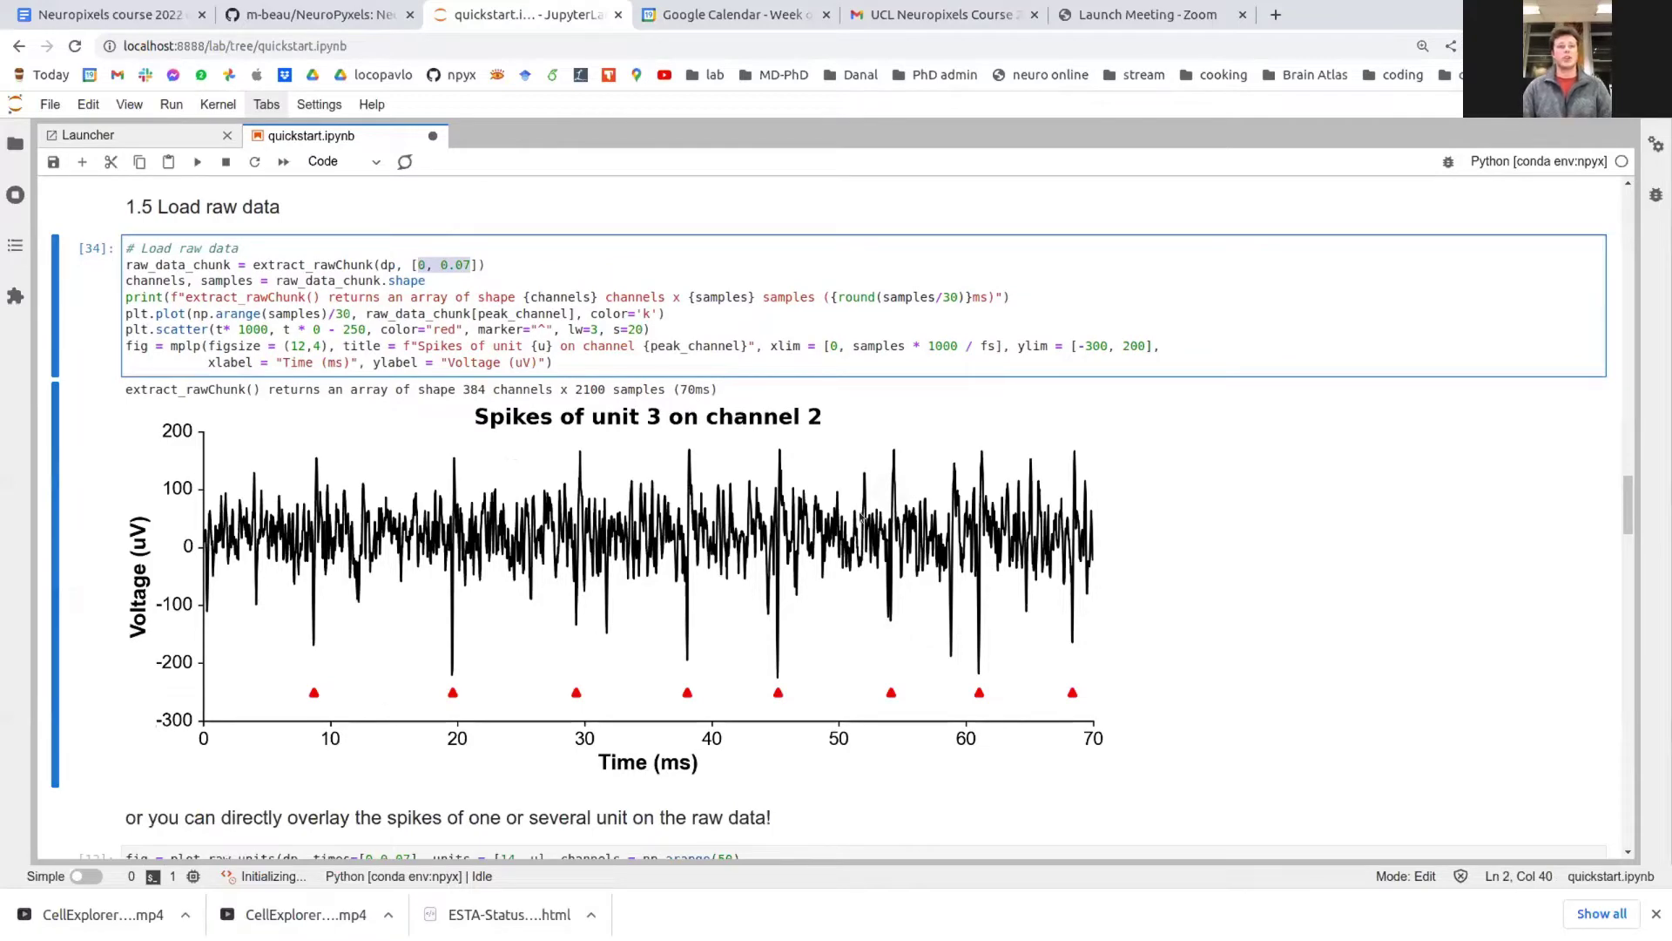
left_click(652, 418)
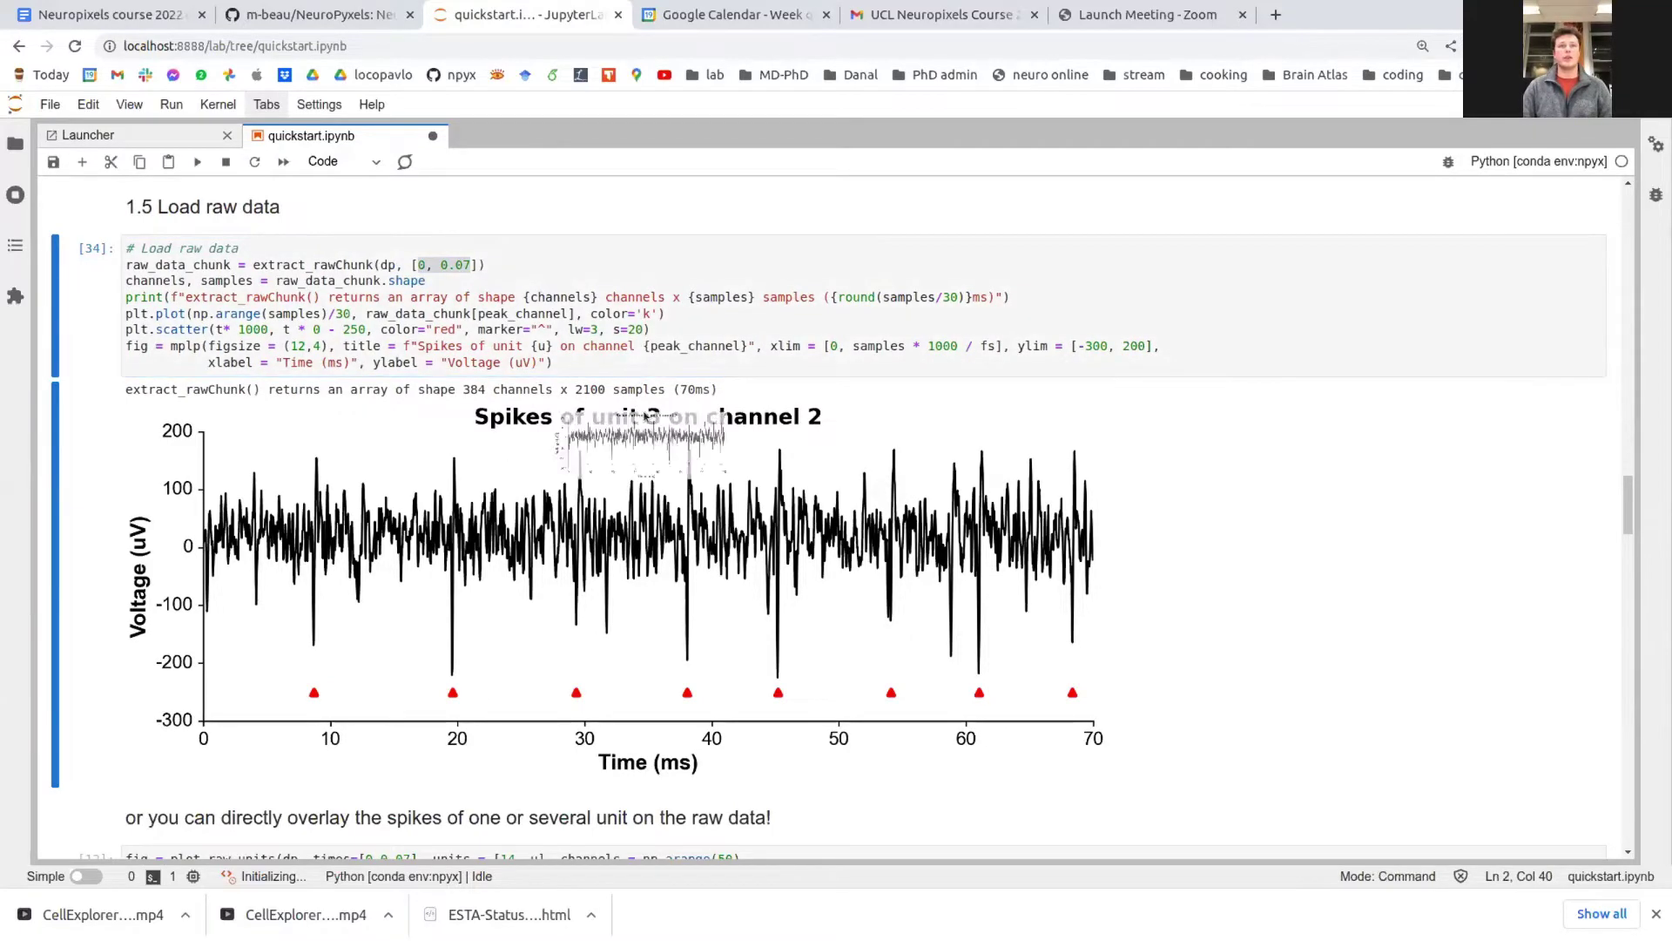
Review unit 3's spikes plotted on channel 2's voltage trace
scroll(610, 567, "up", 3)
scroll(523, 488, "up", 2)
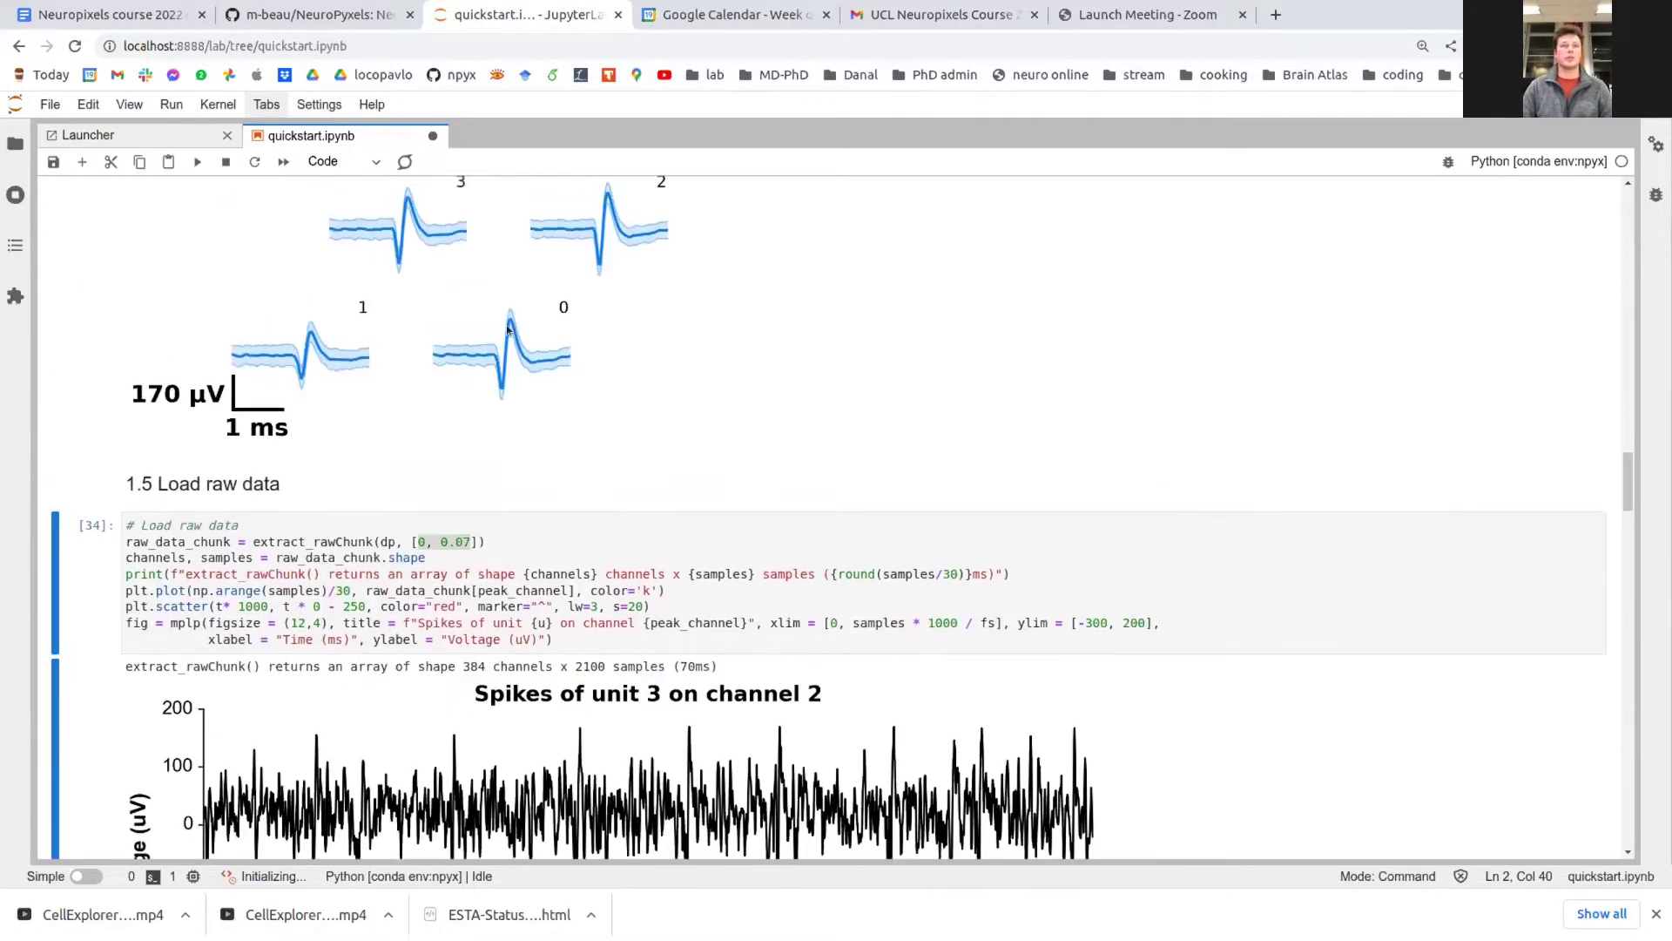
scroll(508, 329, "down", 3)
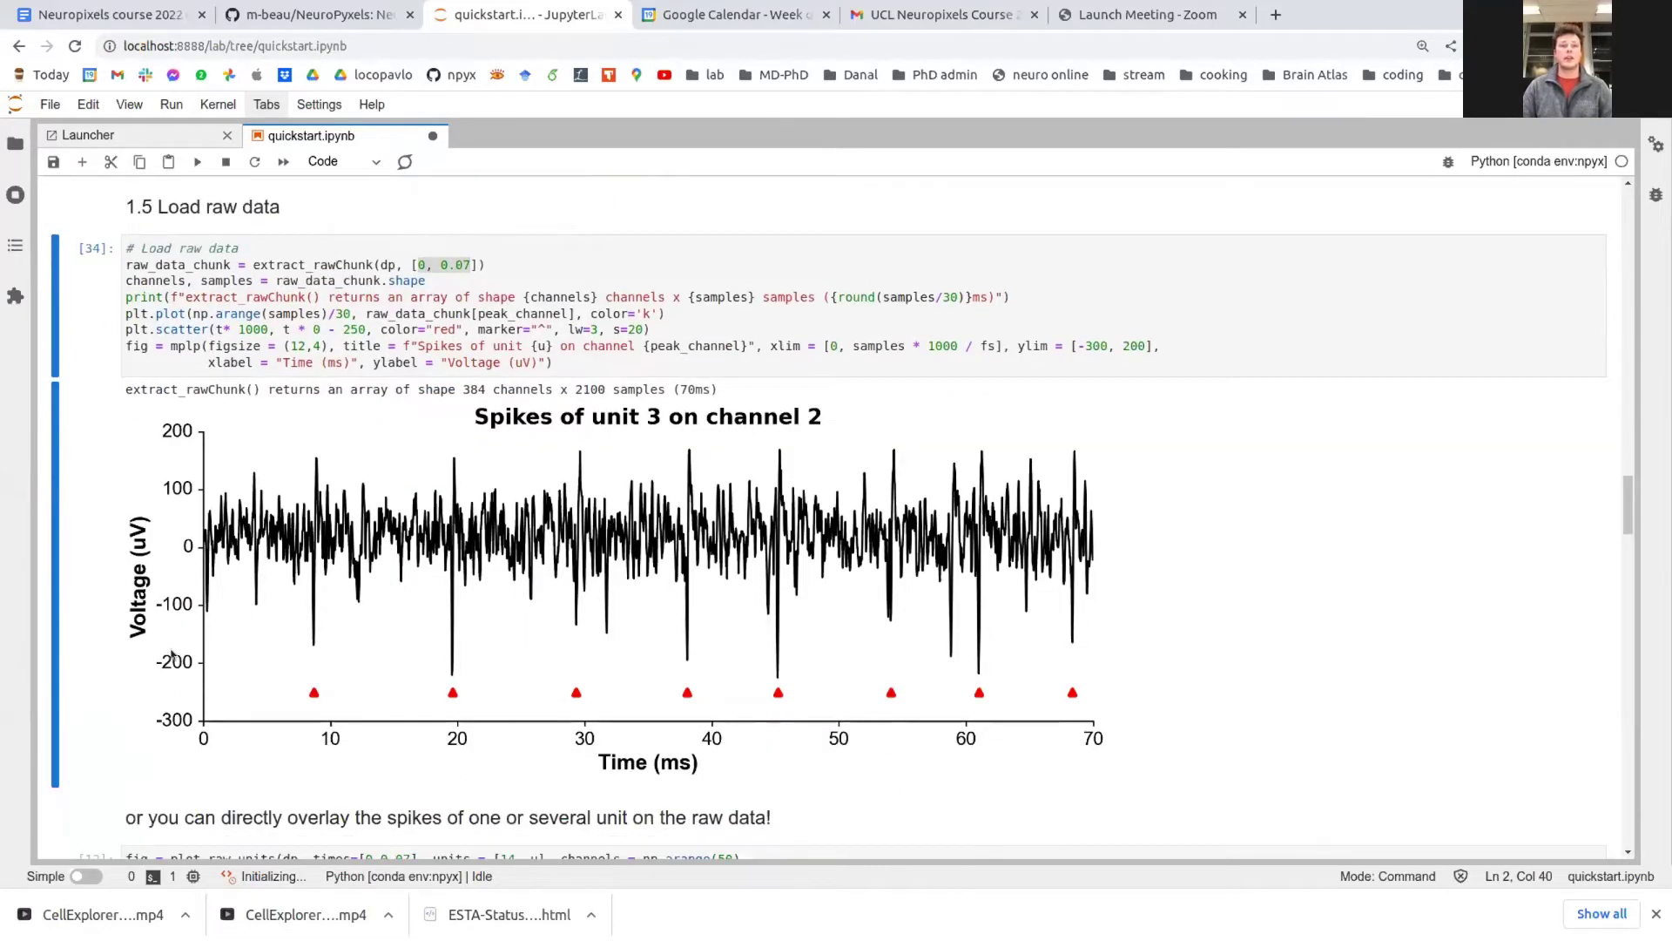
scroll(470, 696, "down", 2)
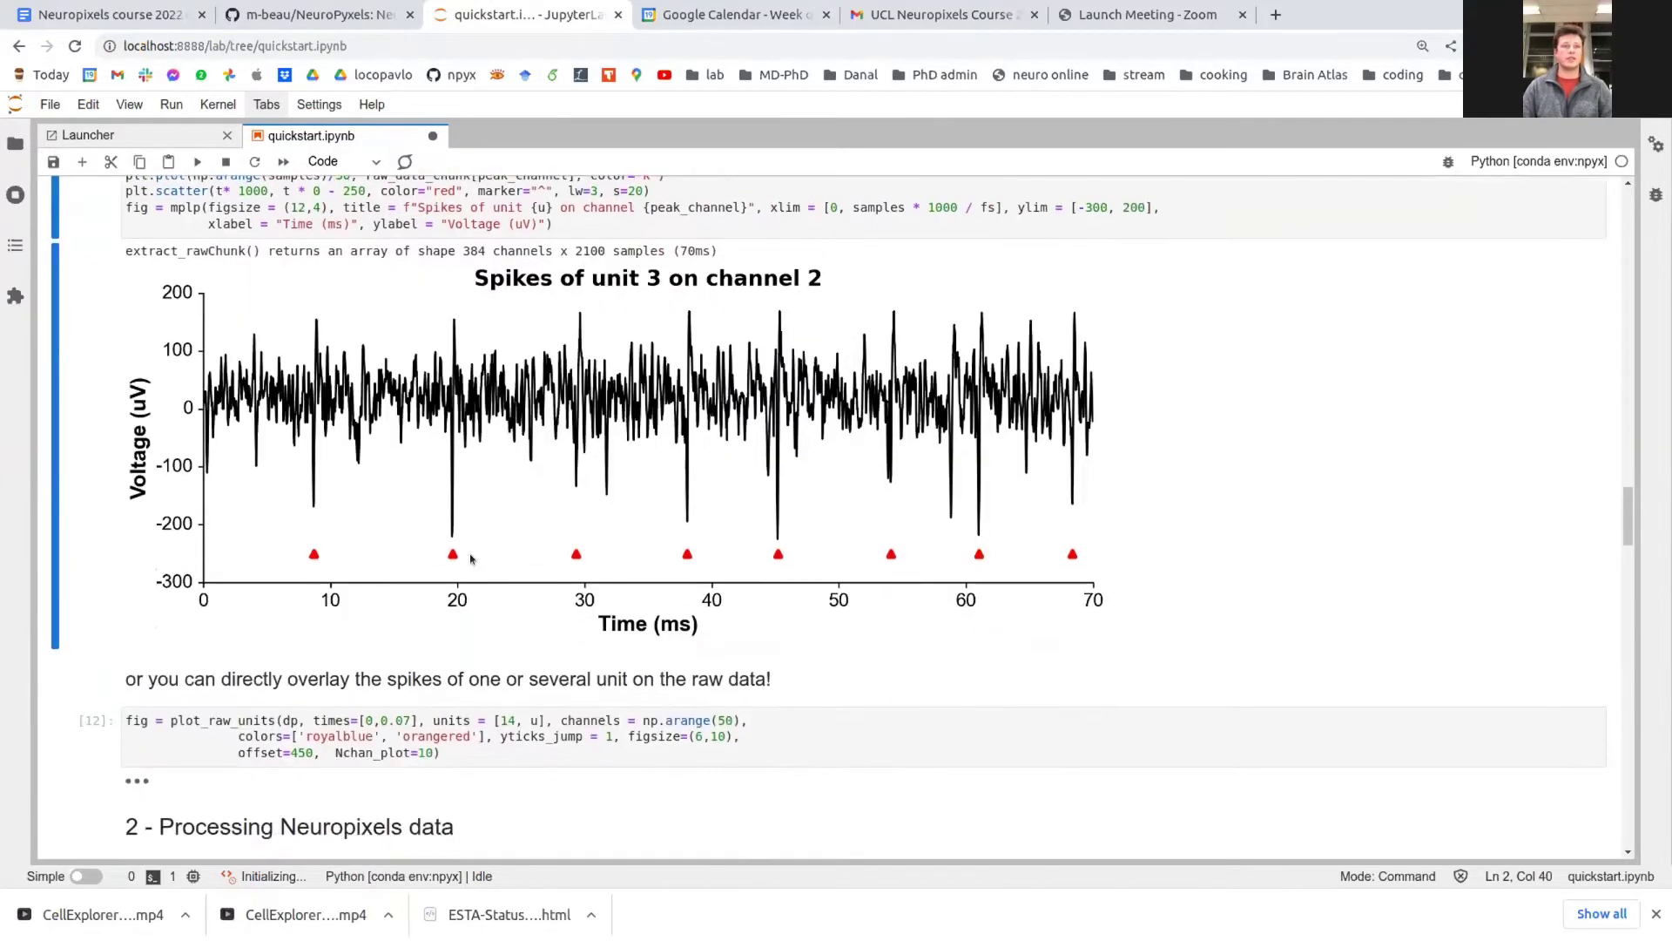
scroll(846, 531, "up", 1)
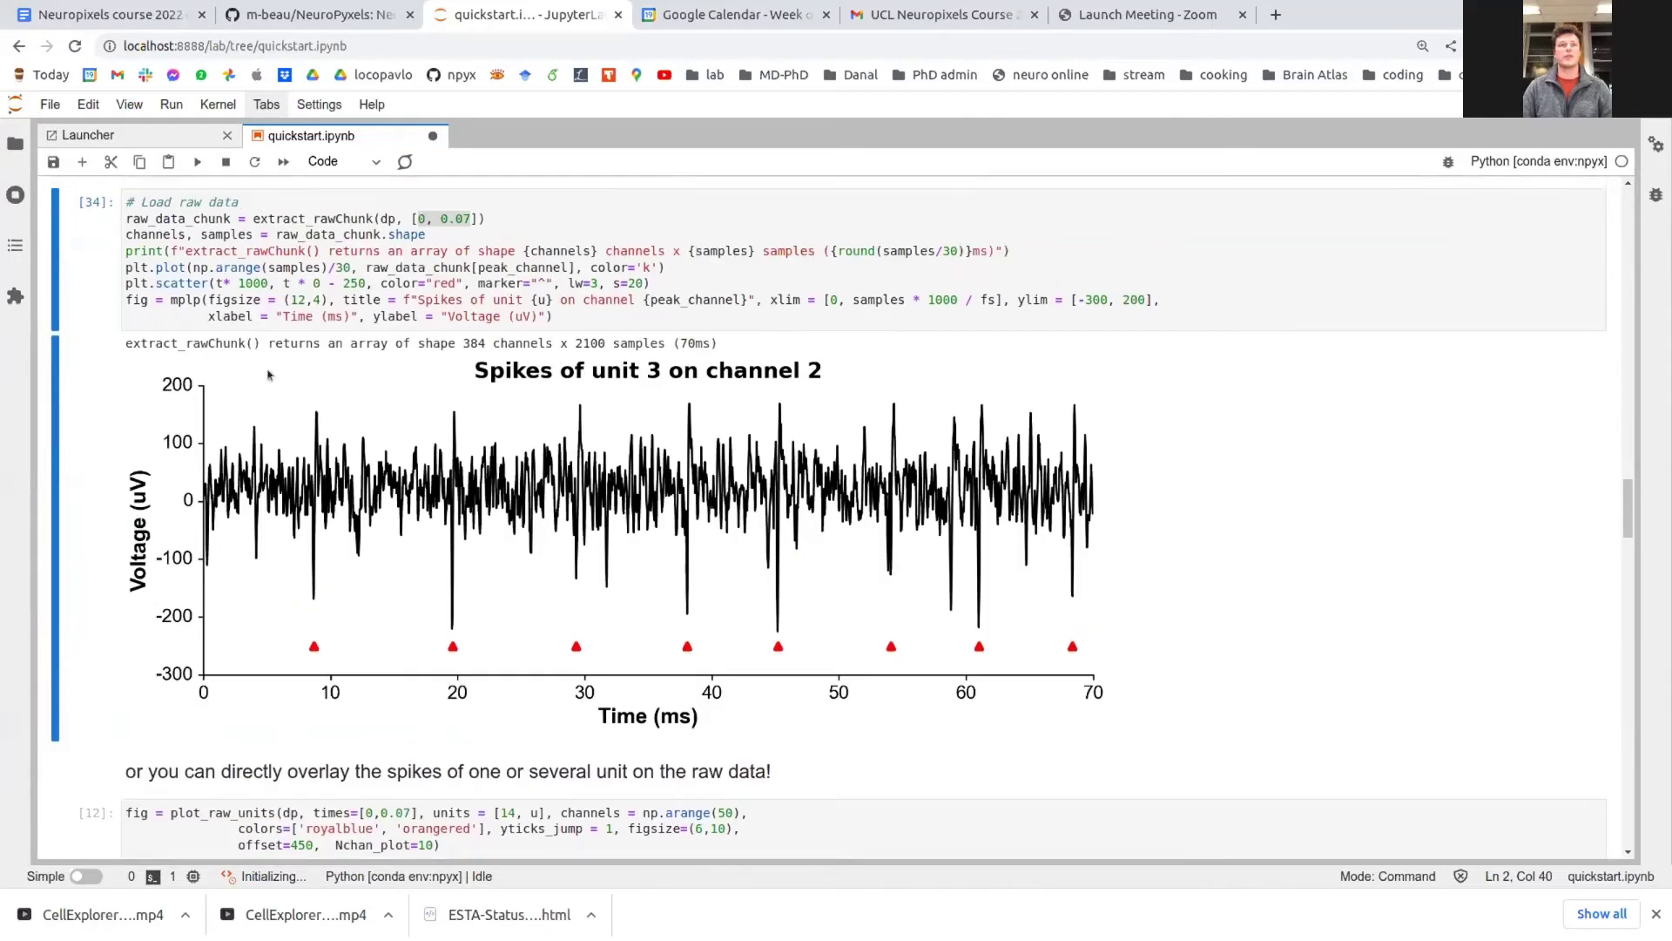
scroll(367, 583, "down", 2)
left_click(179, 591)
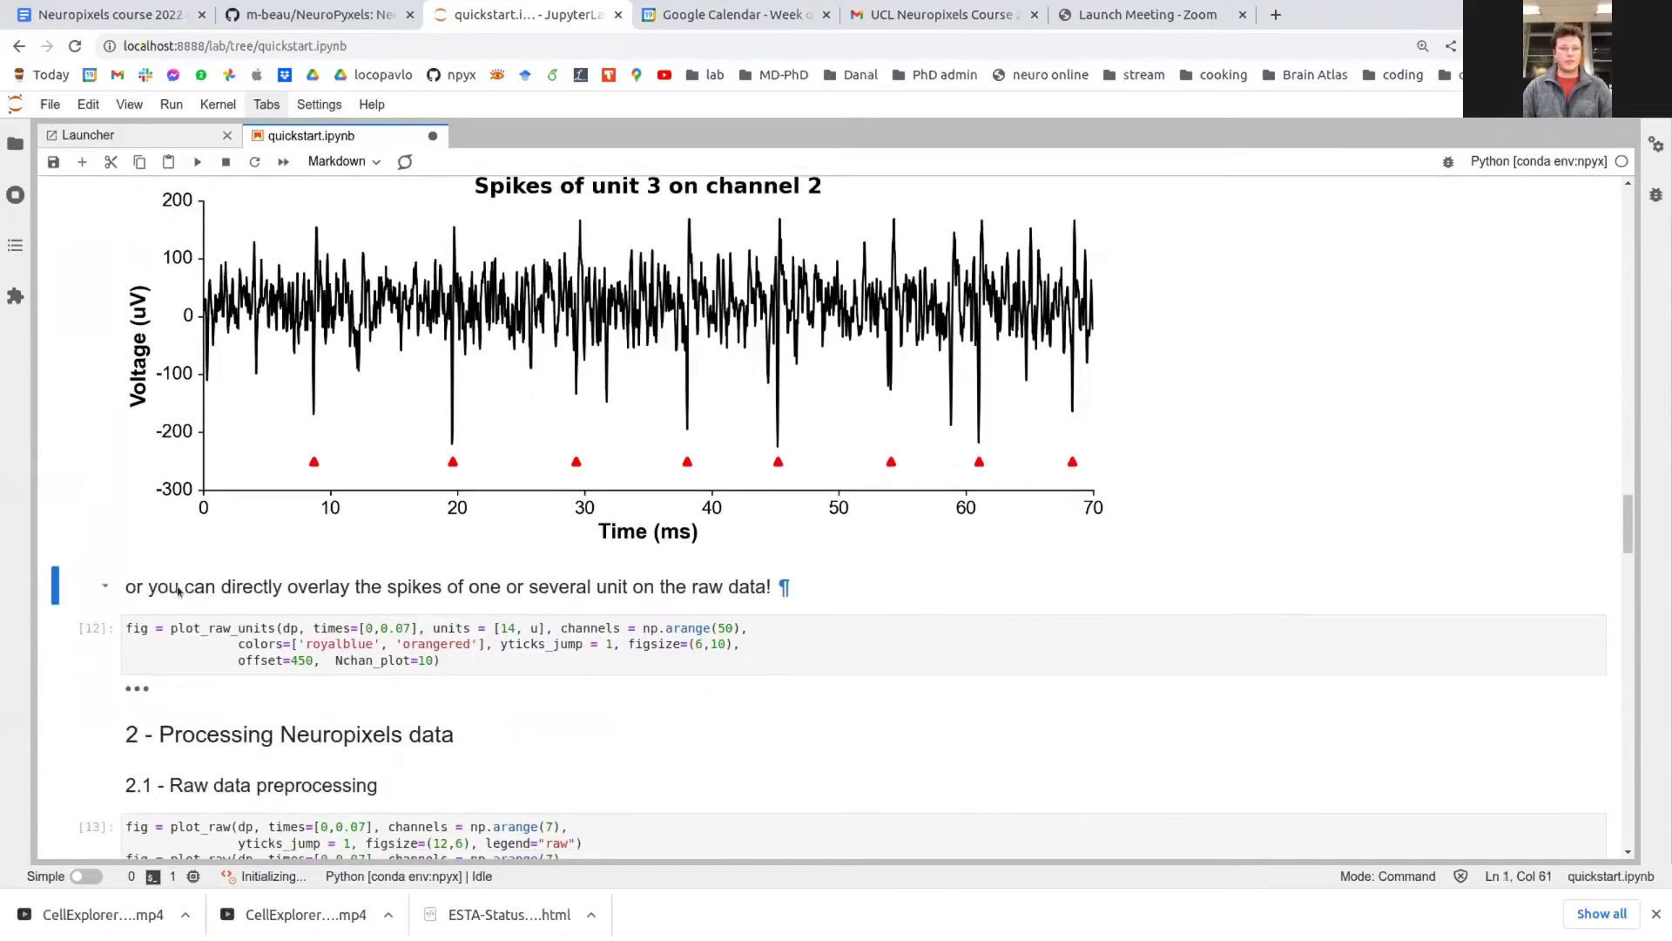
key("Down")
scroll(231, 357, "up", 5)
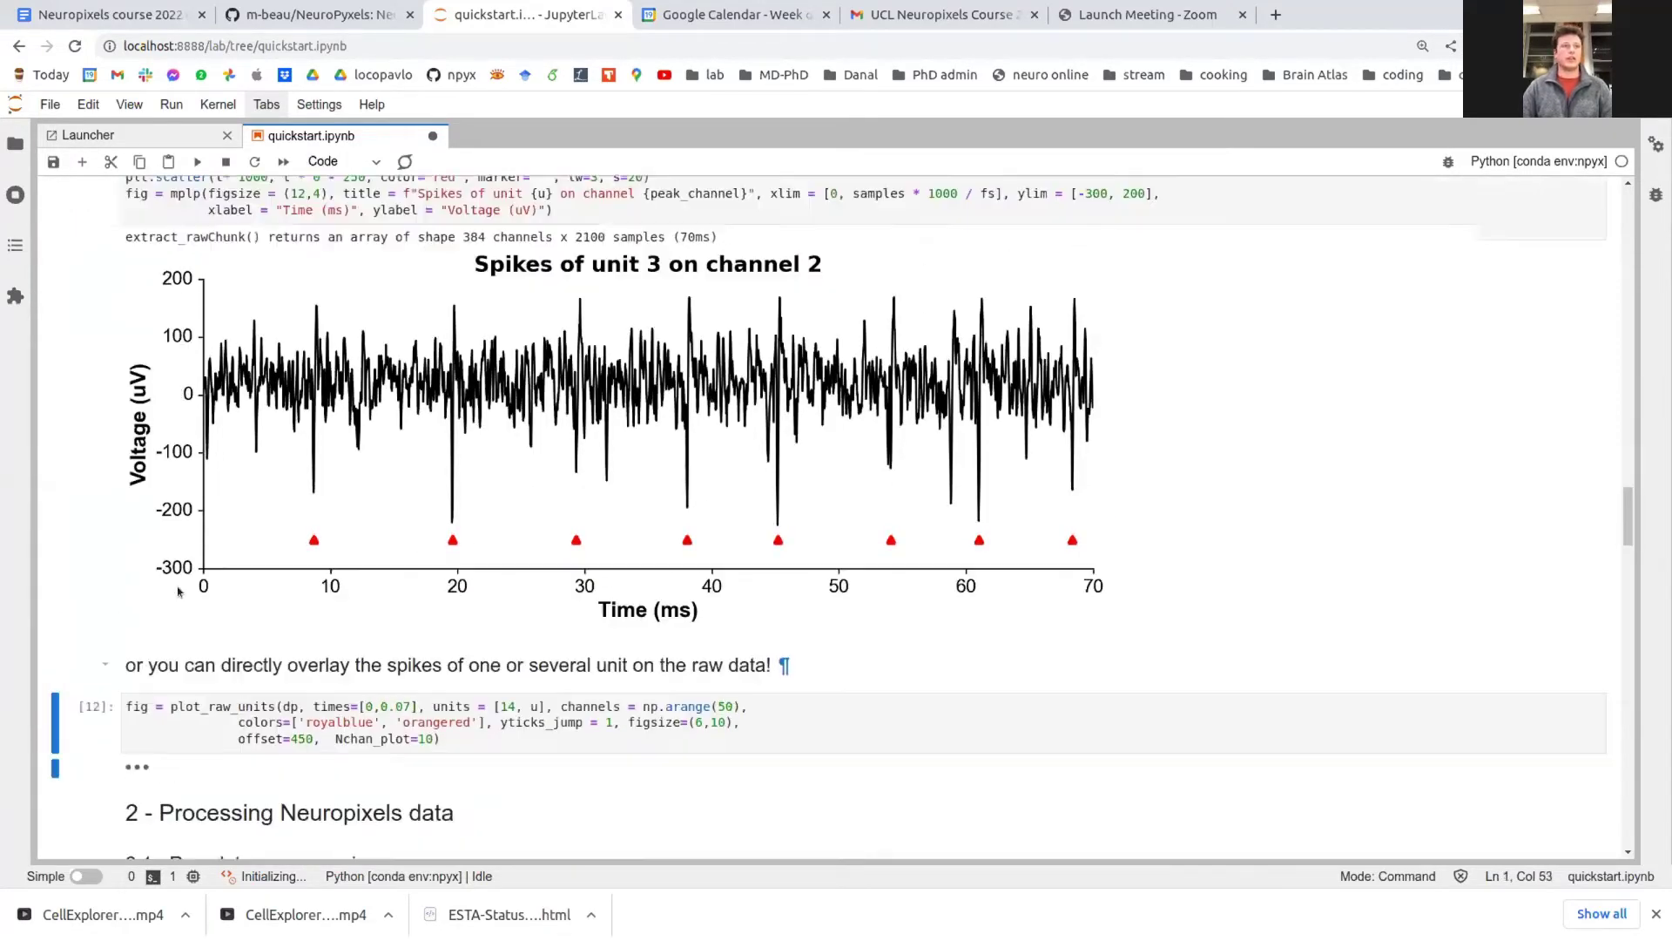
double_click(286, 356)
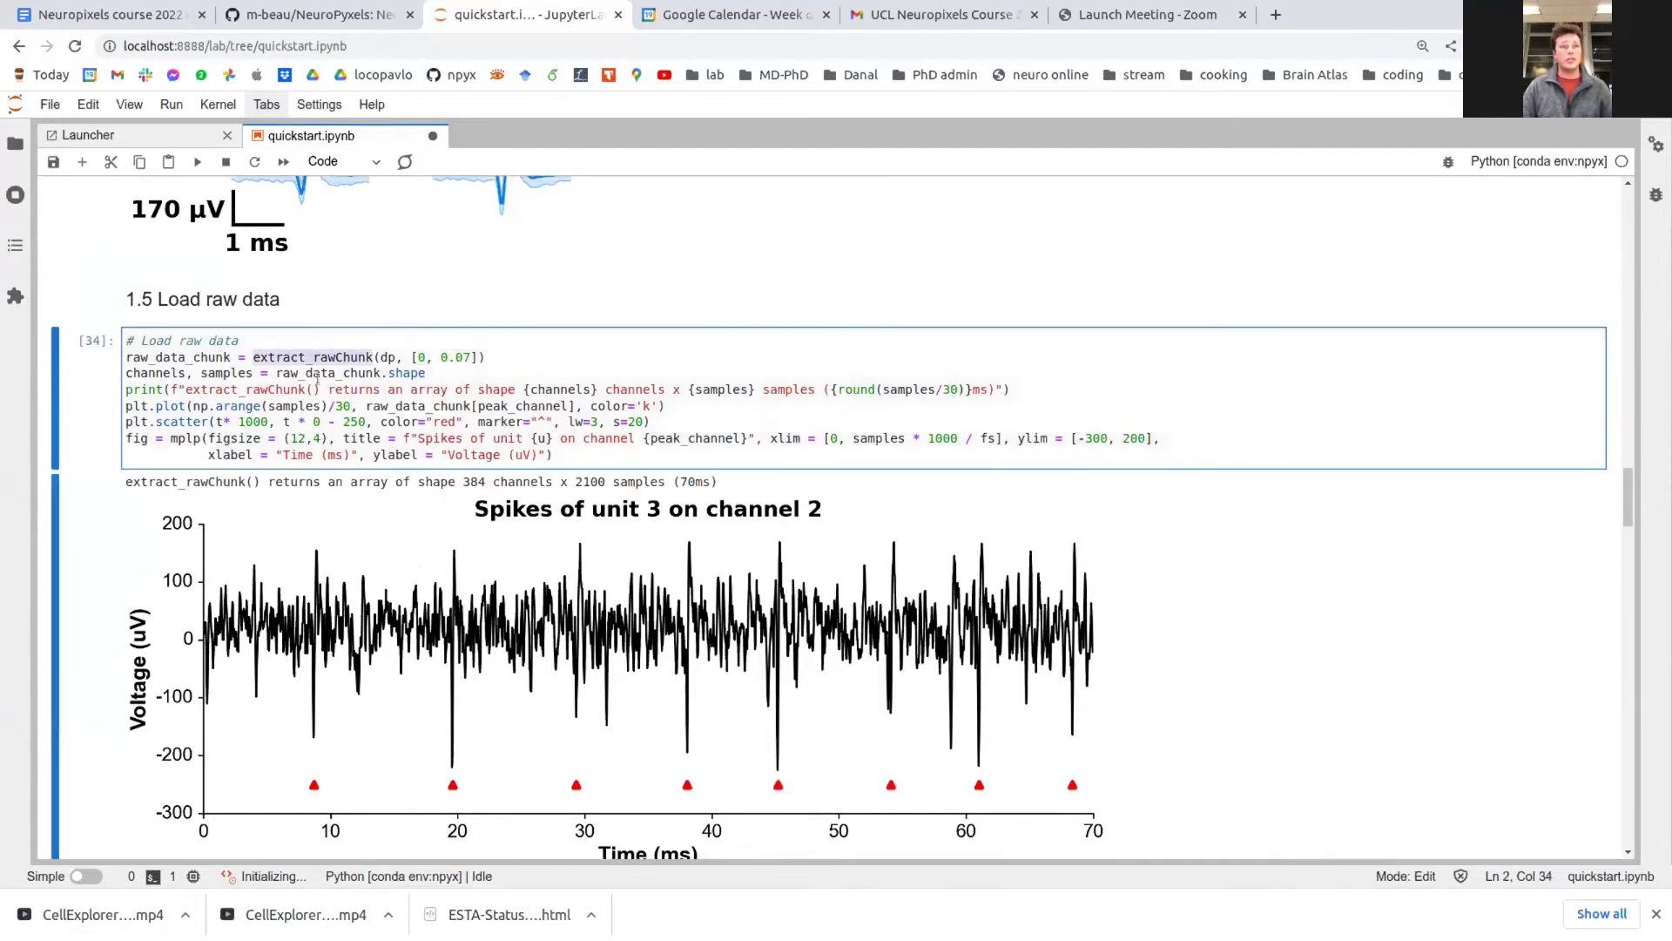
scroll(318, 376, "down", 1)
scroll(318, 377, "up", 1)
left_click_drag(127, 359, 239, 392)
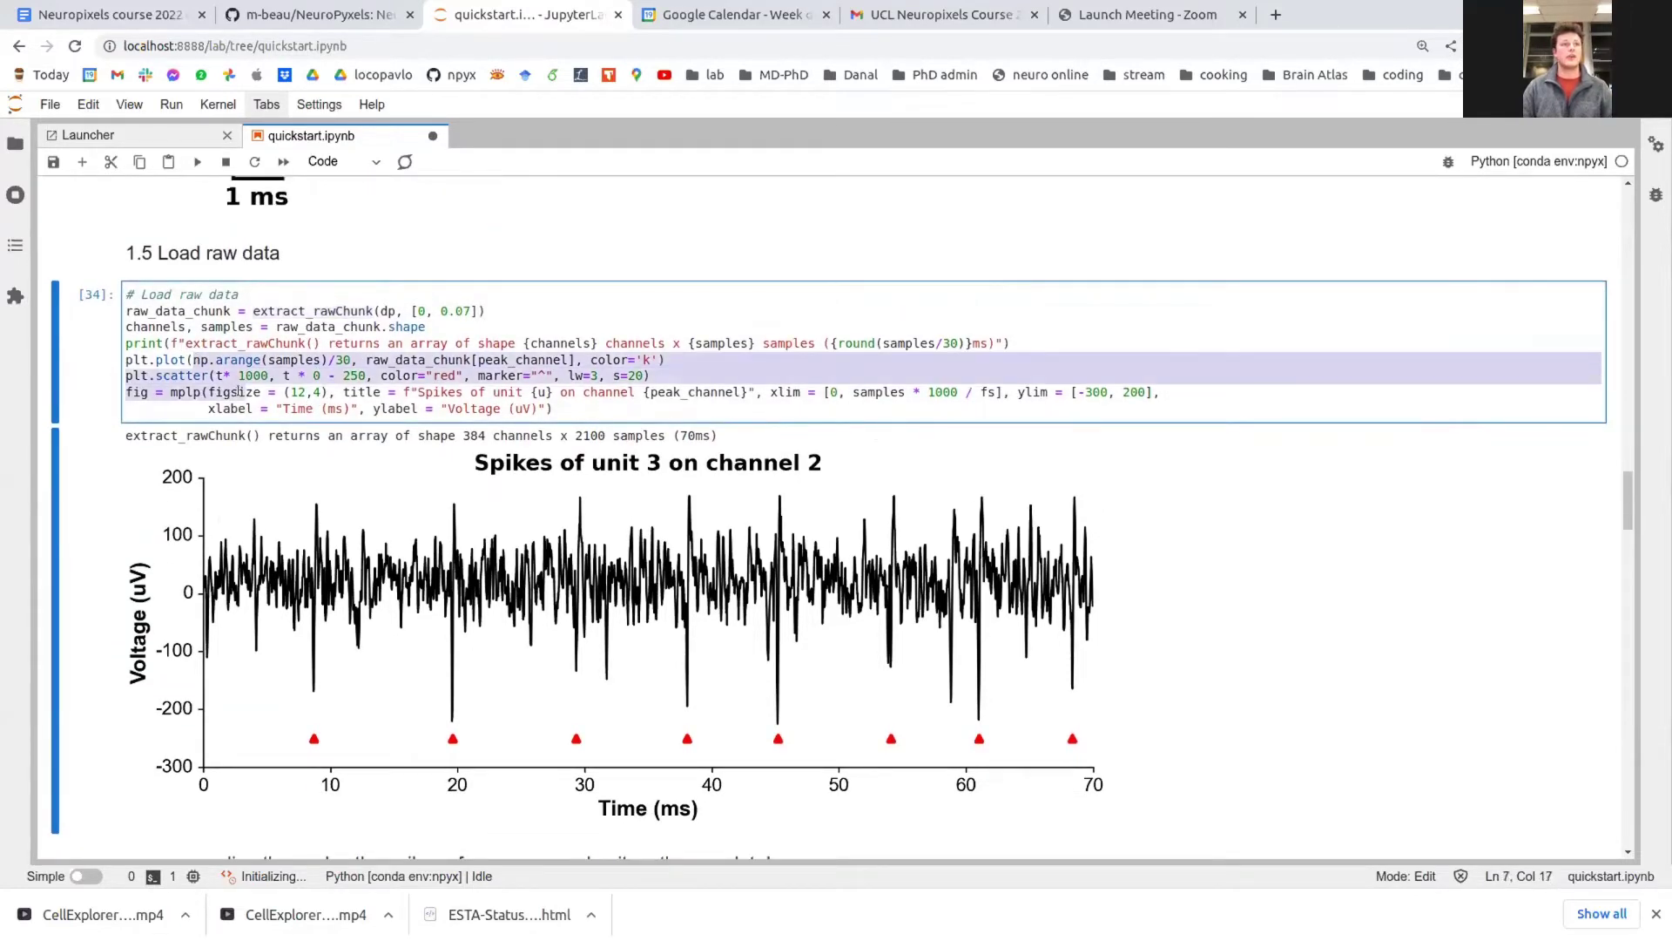
scroll(239, 392, "down", 5)
Run plot_raw_units to overlay units 14 and 3 spikes on 50 channels' raw traces
left_click(381, 628)
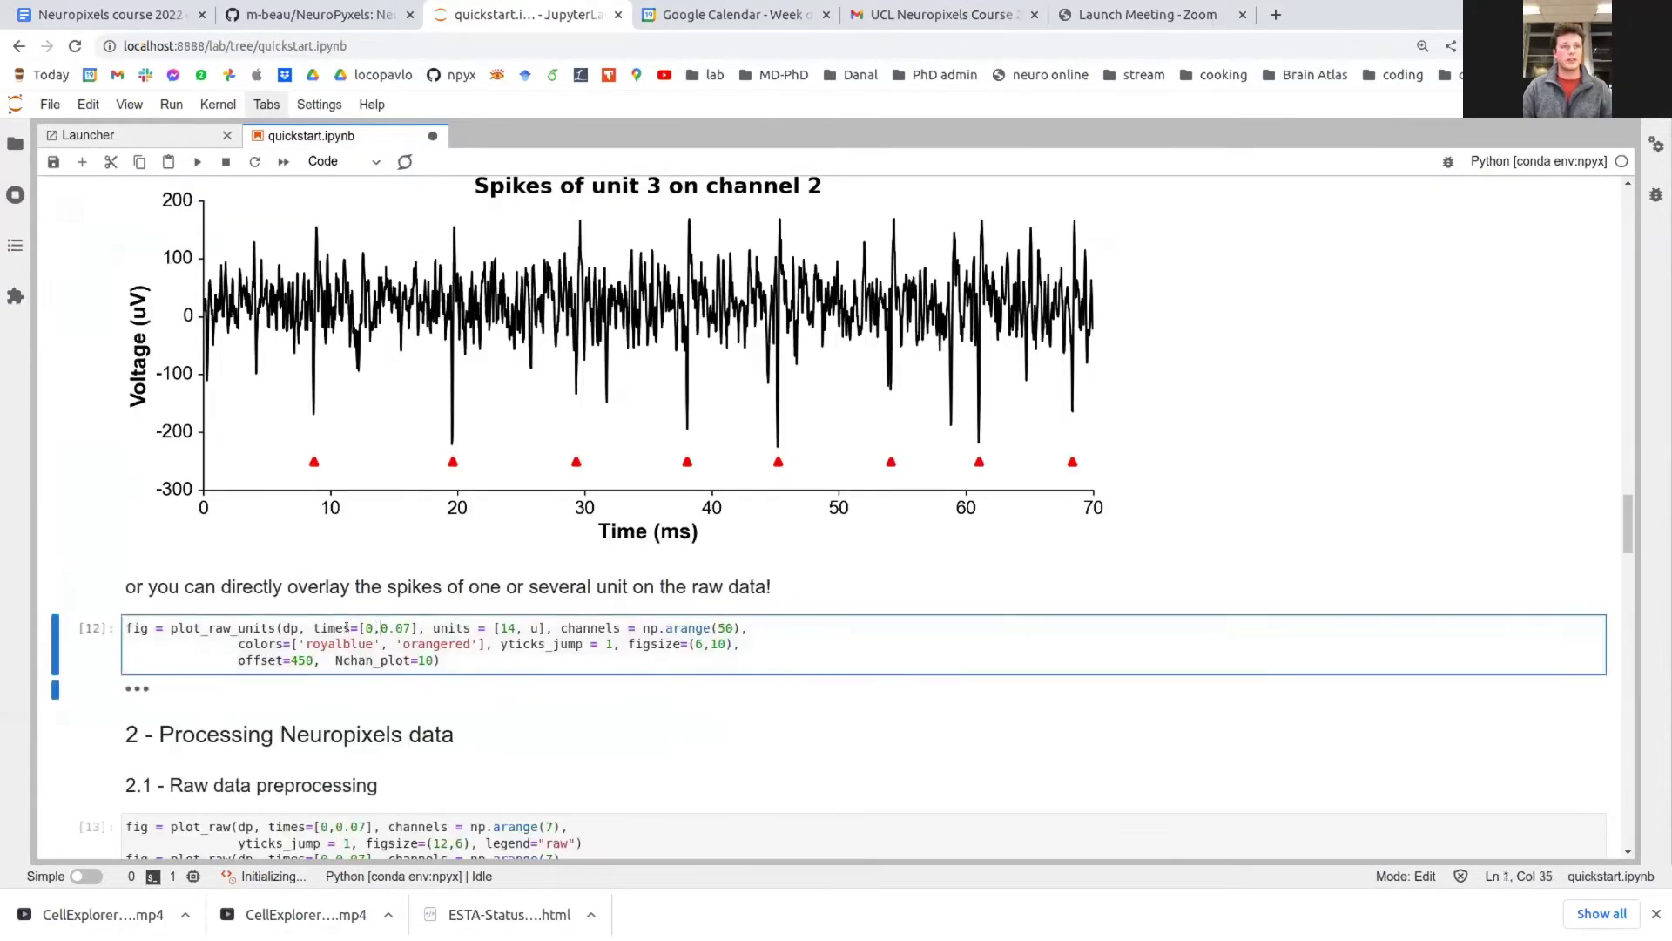
double_click(228, 628)
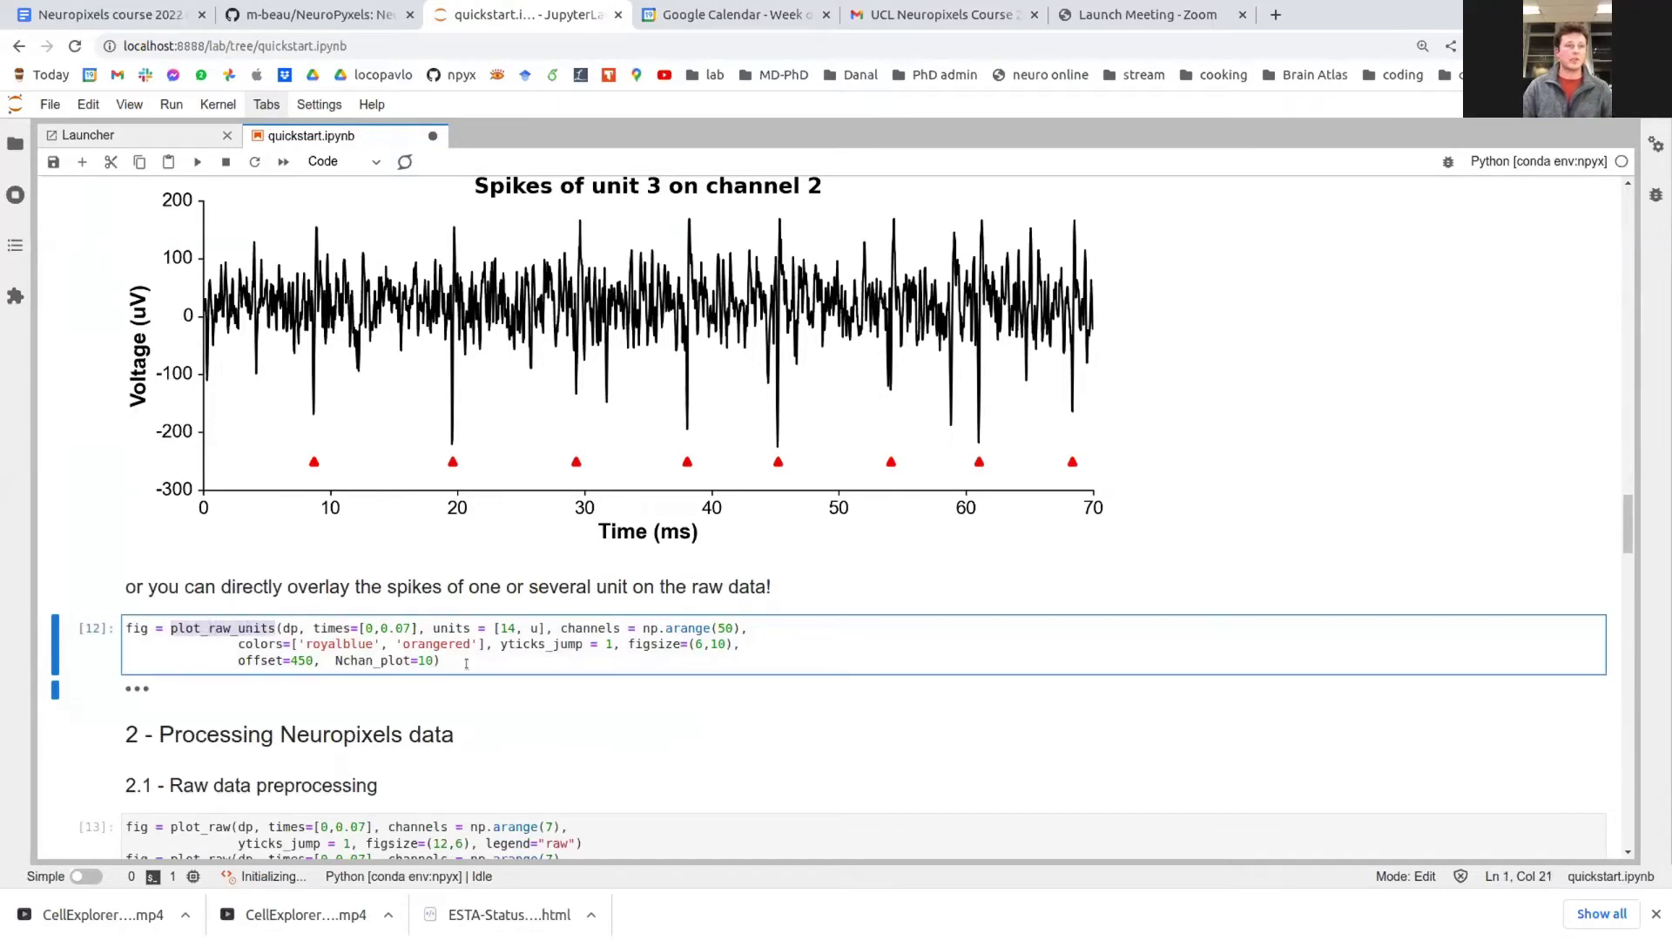
key("shift+Return")
scroll(465, 635, "down", 2)
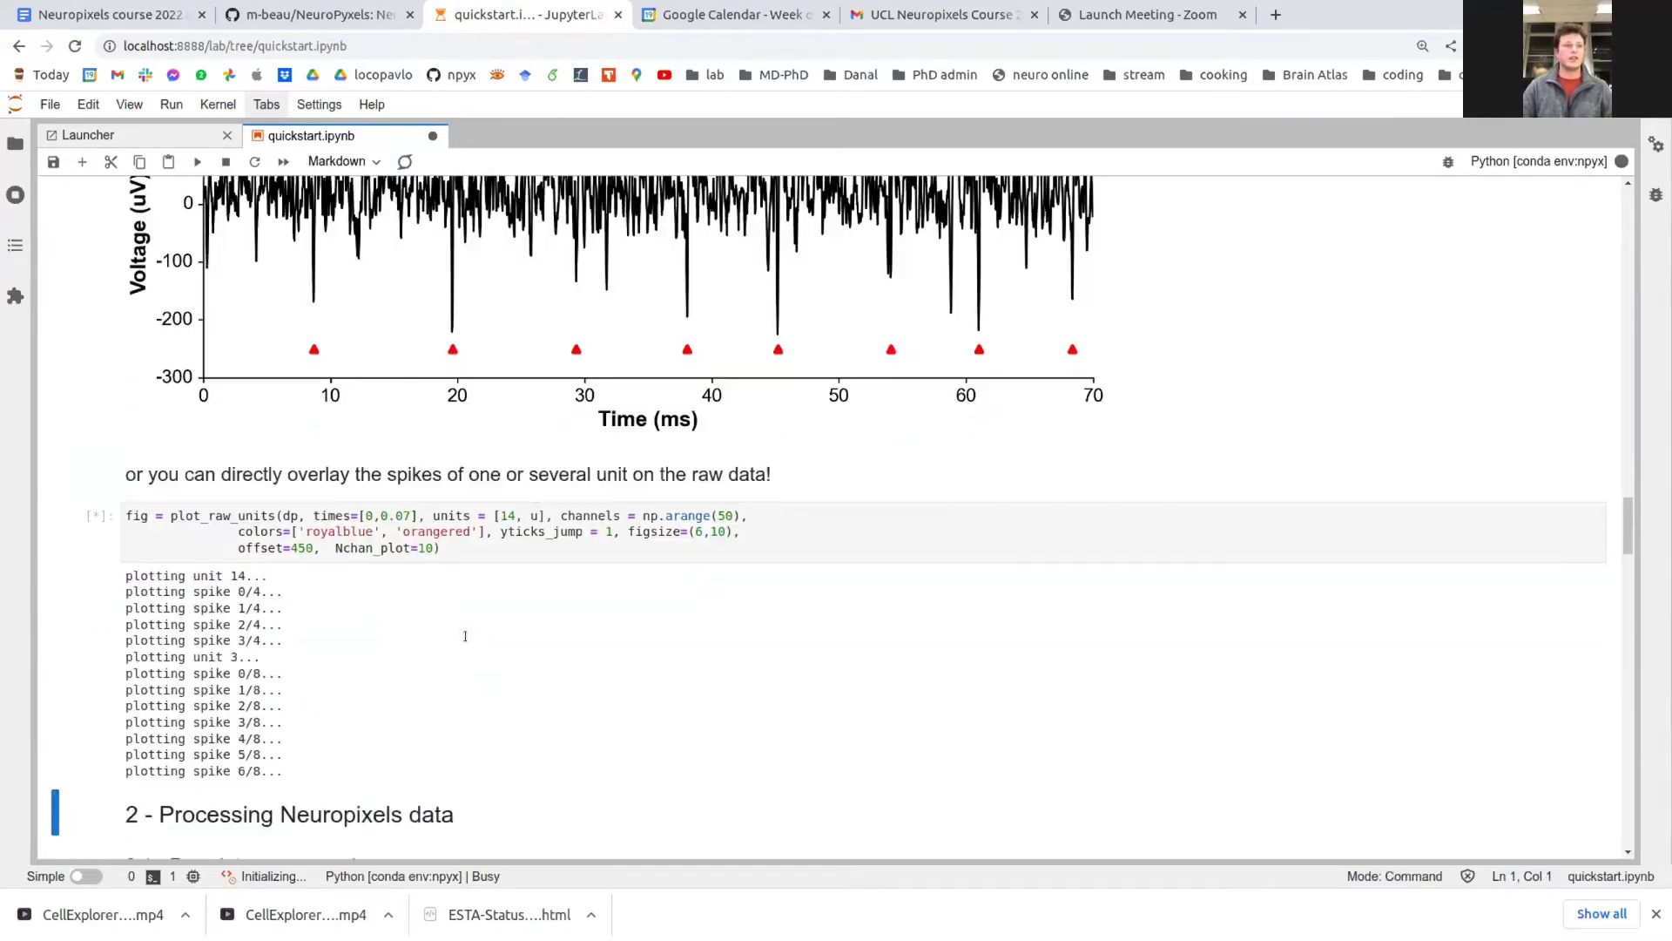
scroll(465, 636, "down", 1)
scroll(248, 440, "down", 2)
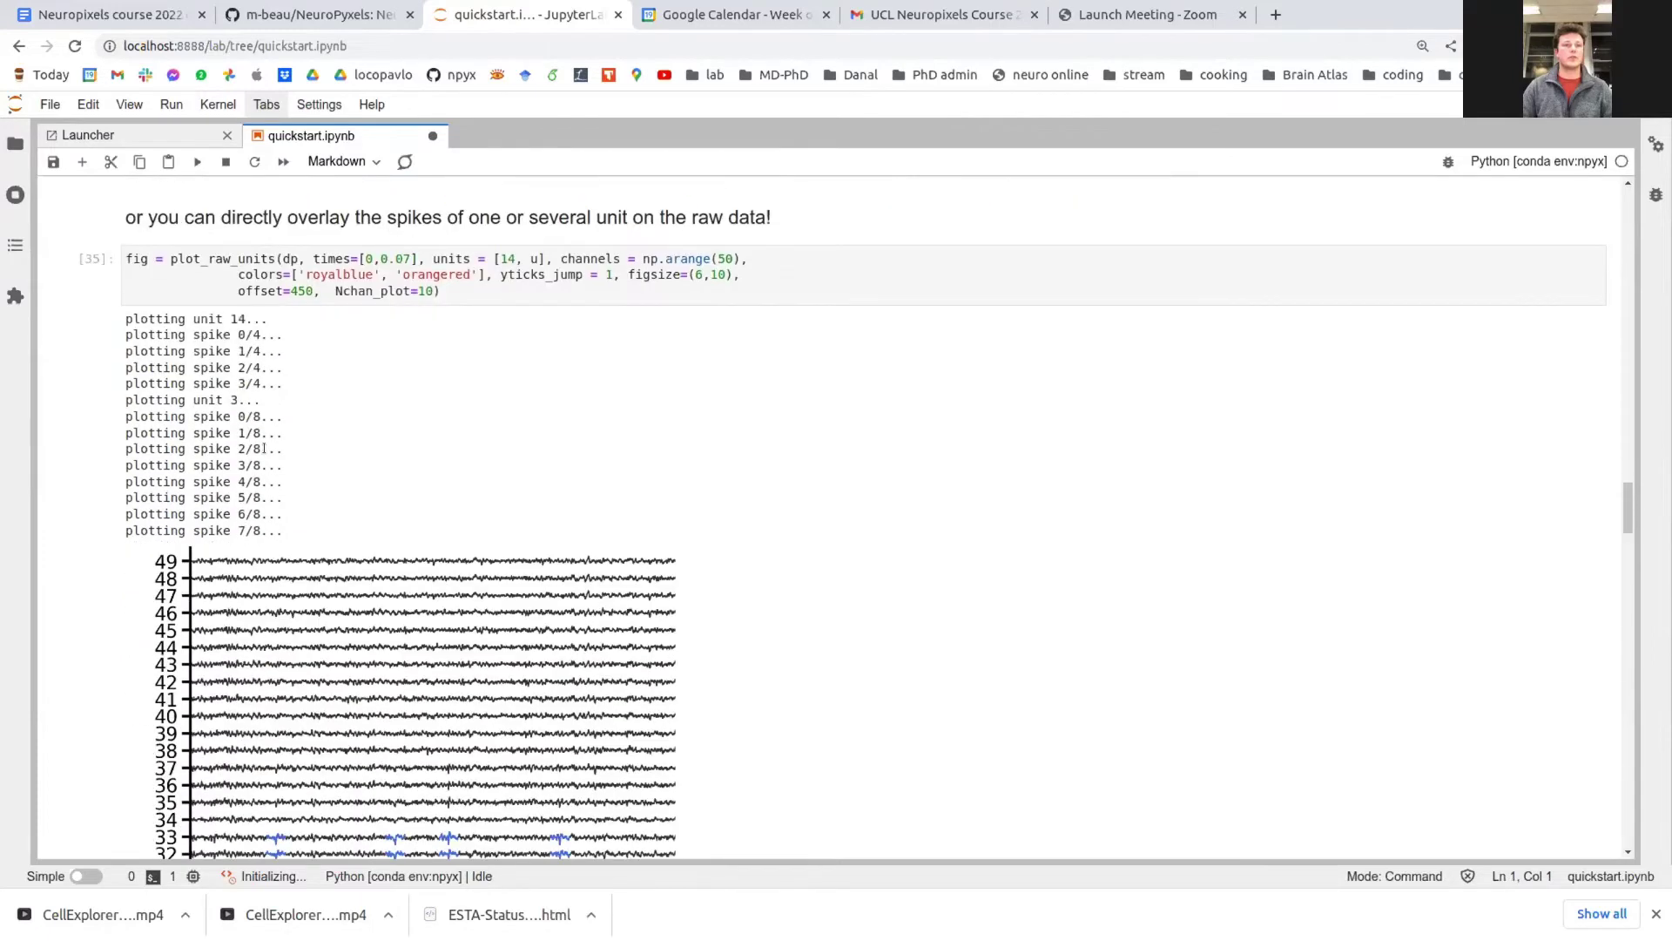
scroll(399, 334, "up", 1)
Scroll through the 70 ms spike overlay across the 50 channels
left_click_drag(446, 351, 552, 351)
scroll(549, 592, "down", 5)
scroll(549, 592, "down", 3)
scroll(493, 471, "up", 1)
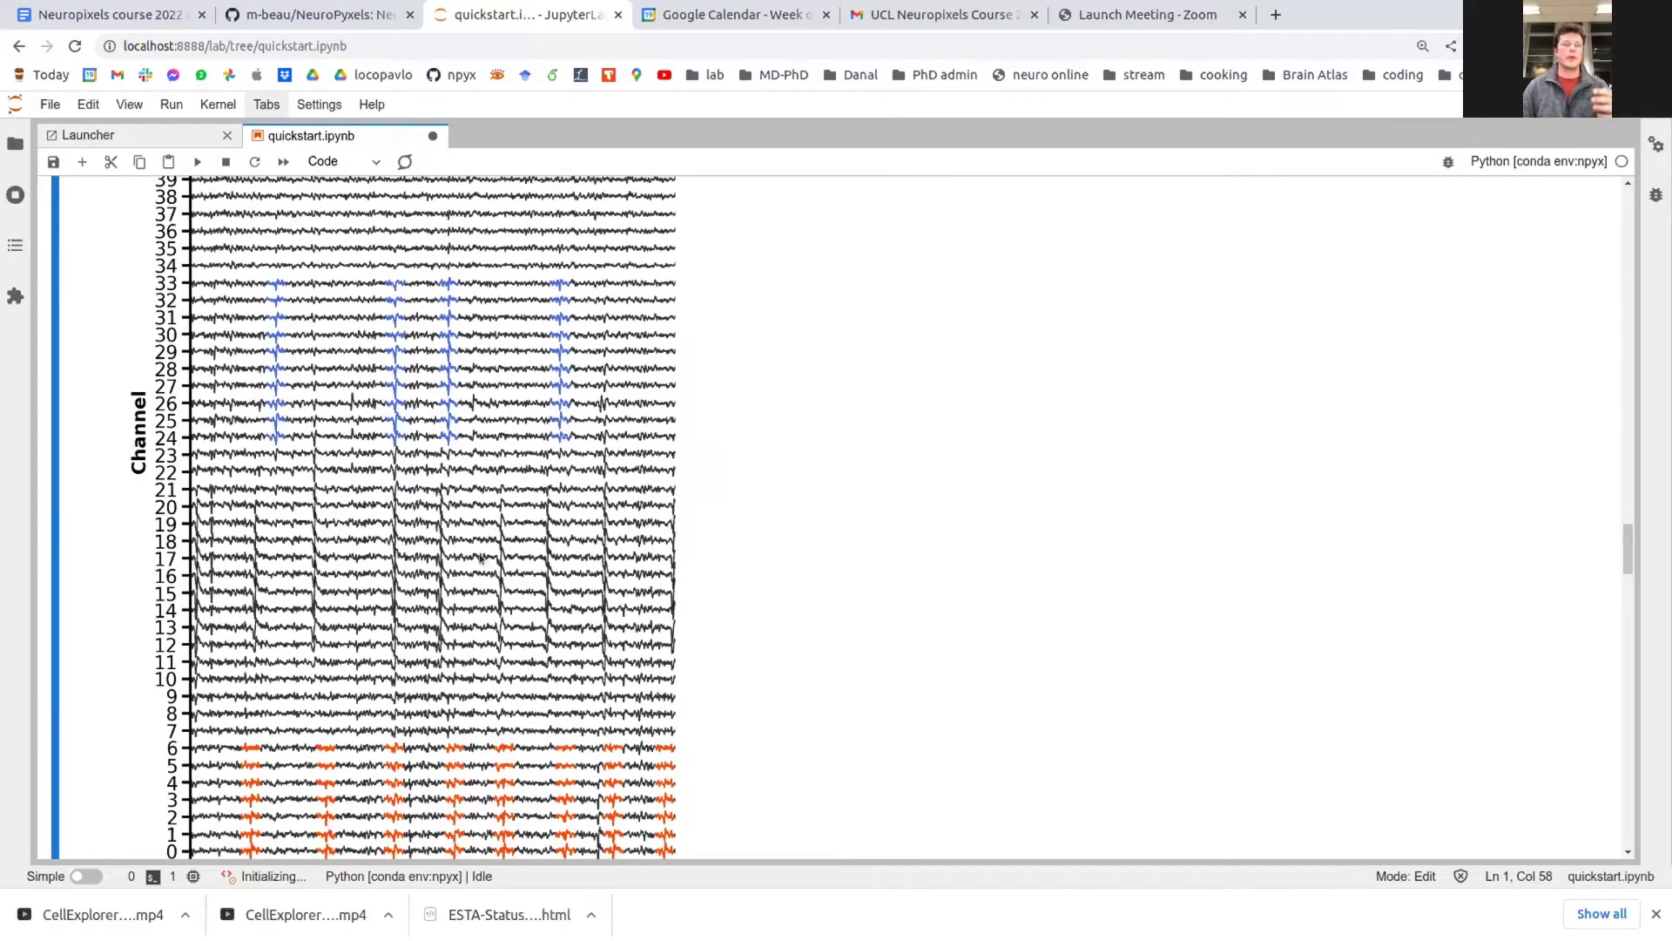
scroll(464, 704, "down", 1)
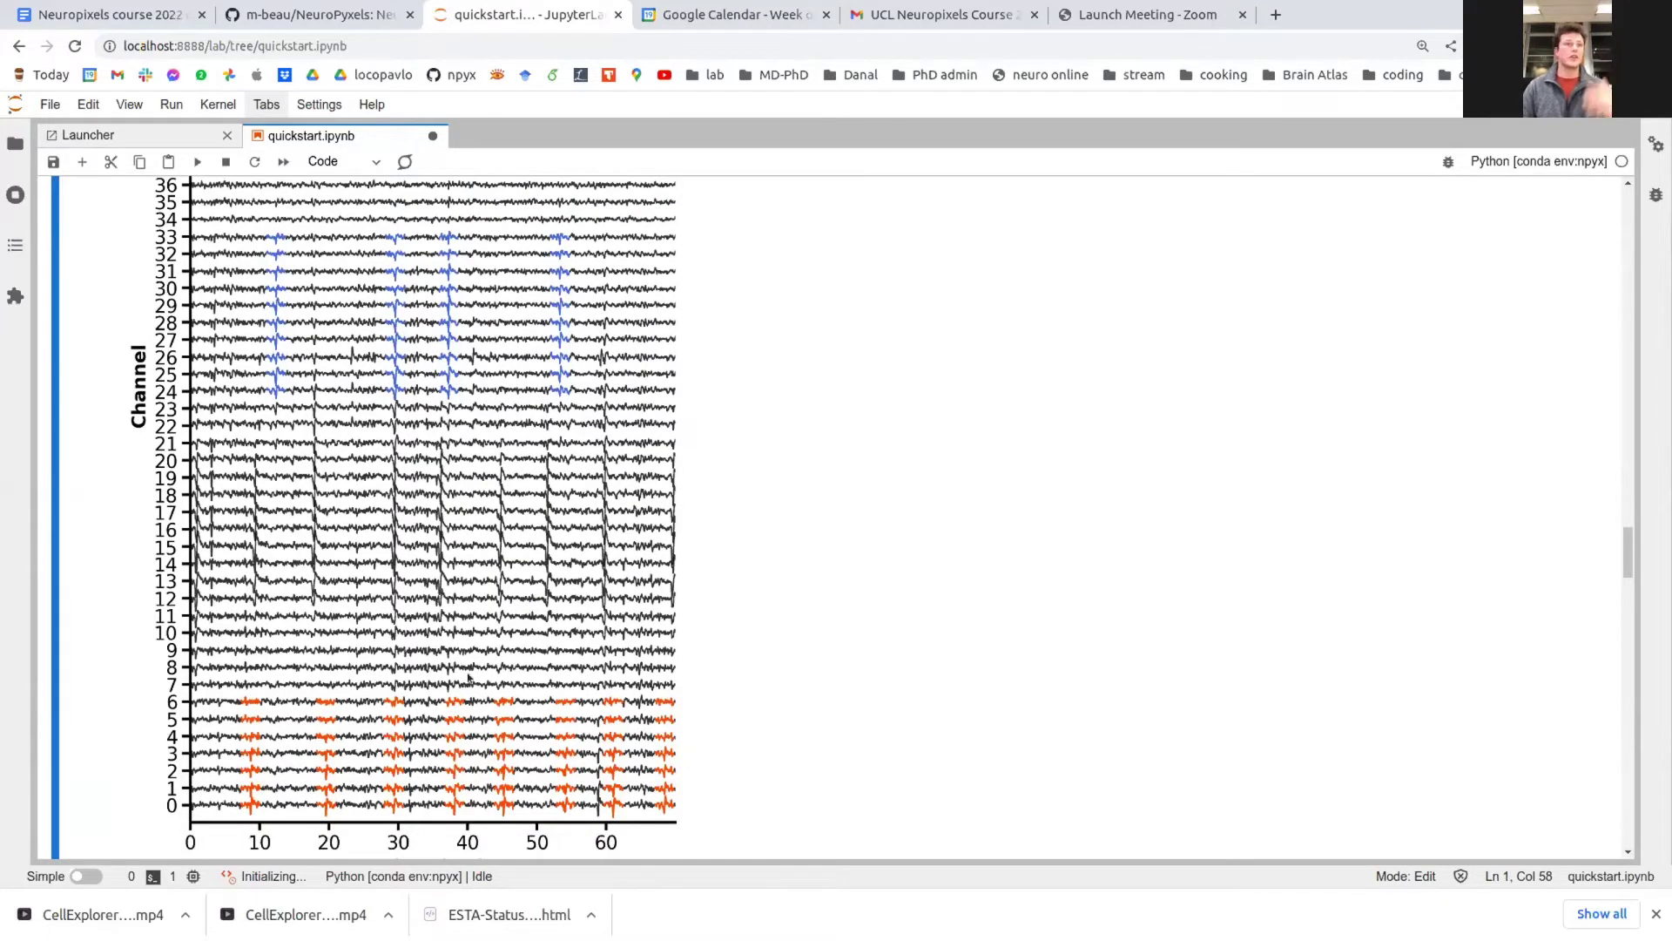
scroll(470, 675, "up", 1)
scroll(470, 675, "down", 6)
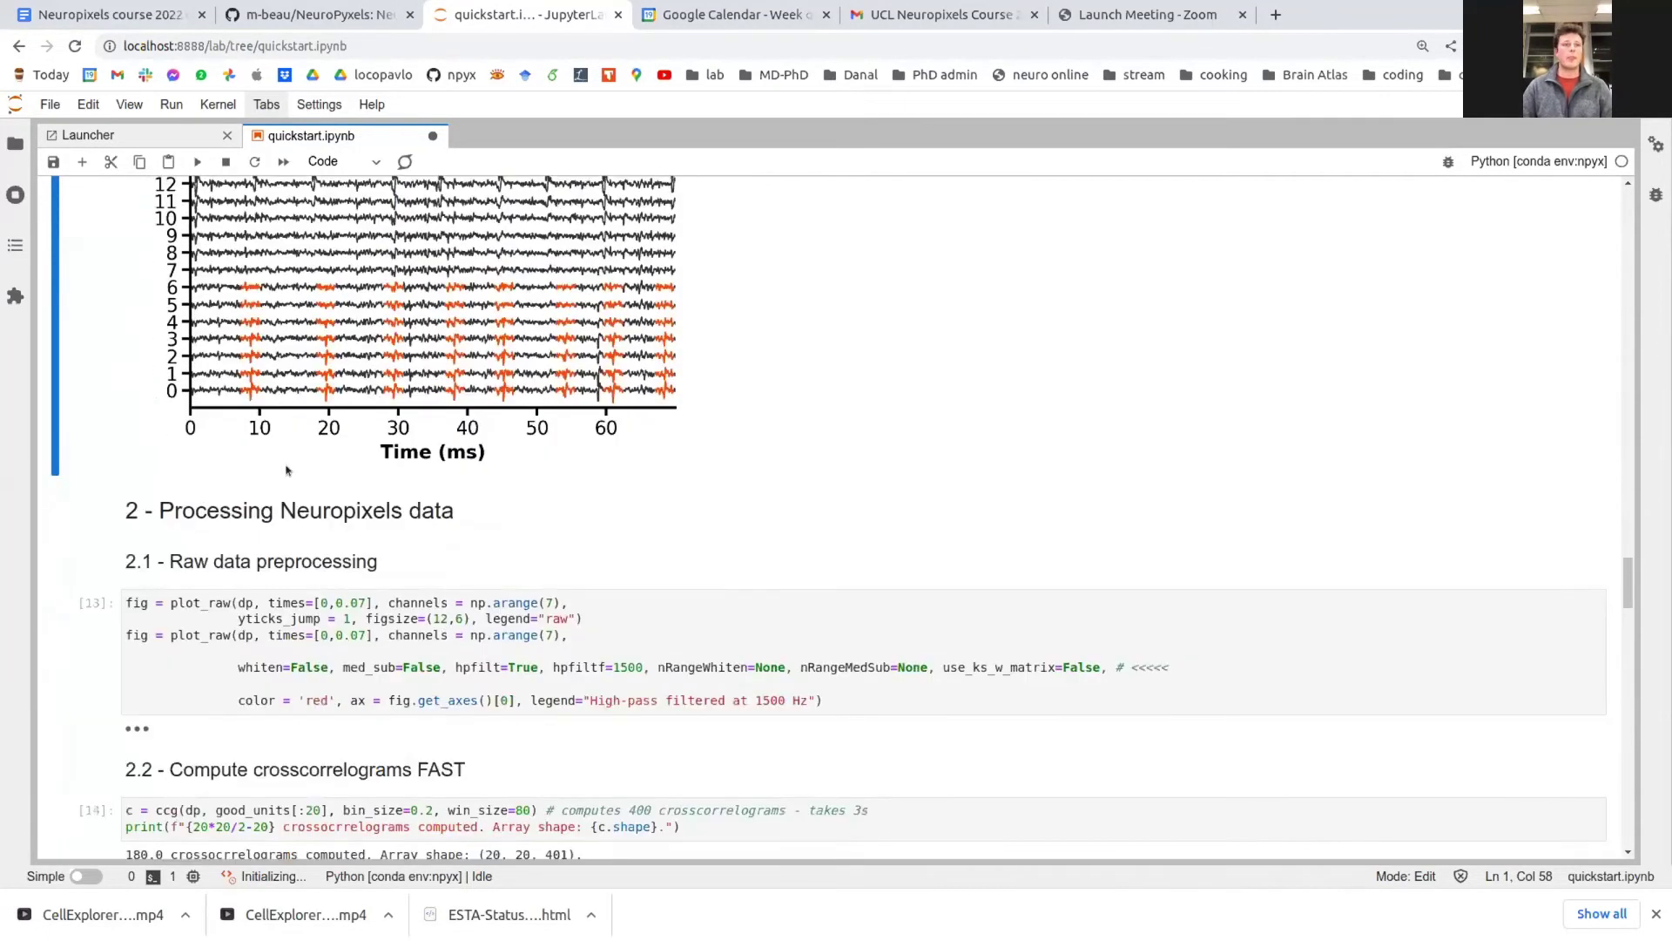
Plot 7 channels' raw traces against a 1500 Hz high-pass filtered version
left_click(274, 416)
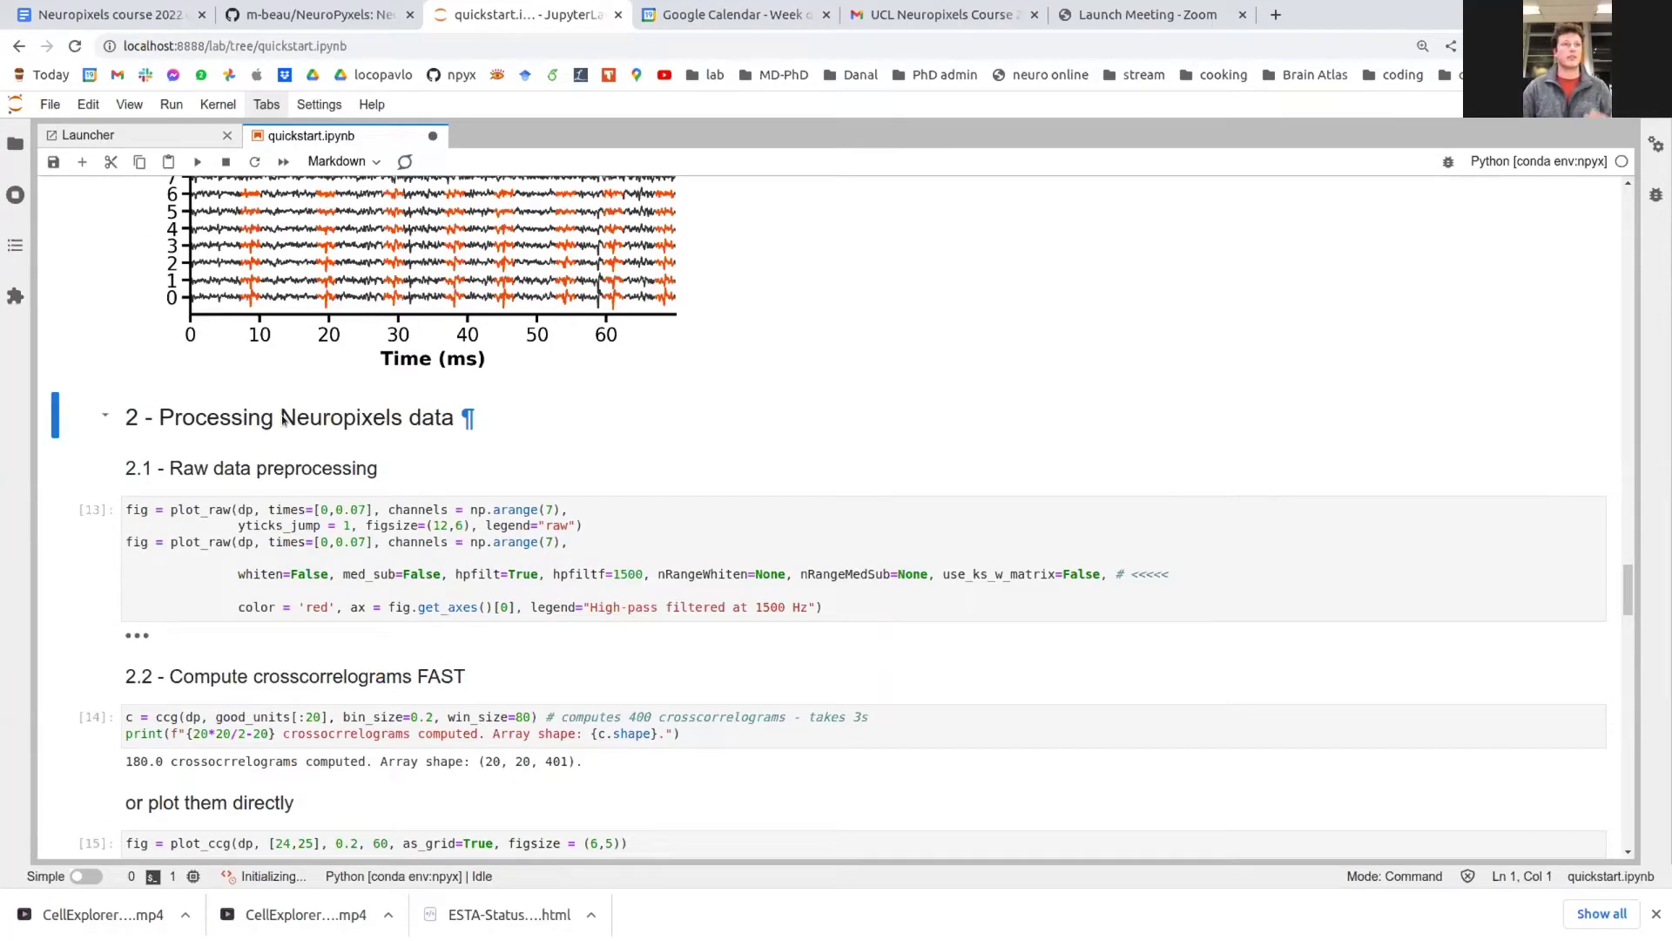
key("Down")
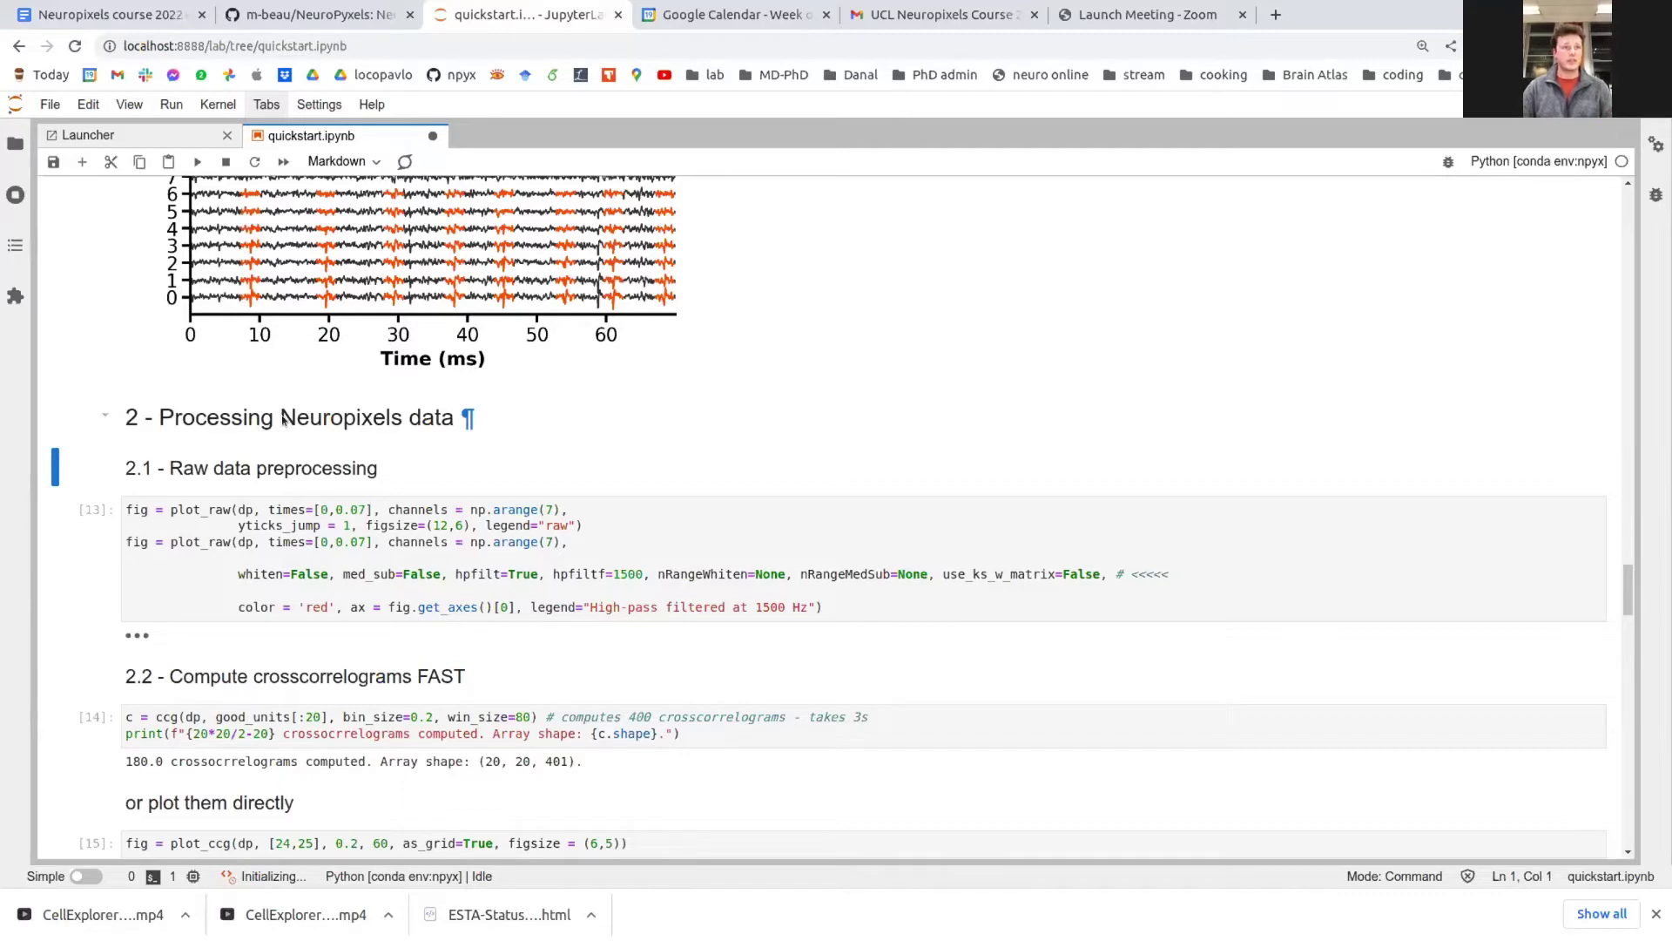
key("Down")
key("shift+Return")
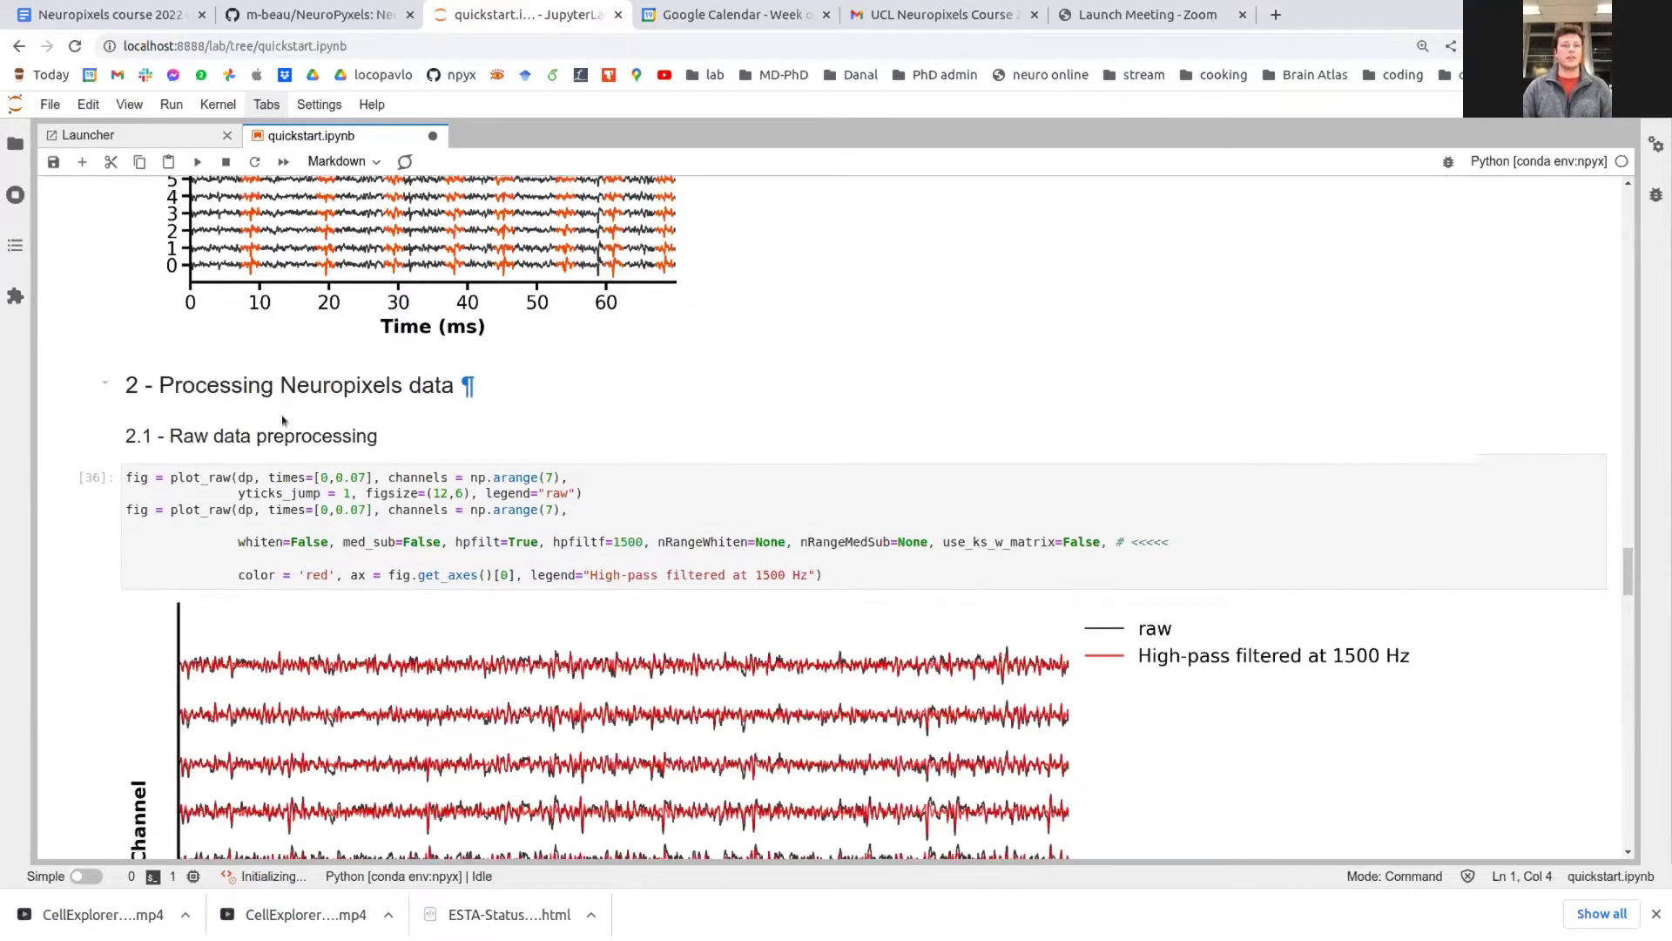
scroll(280, 415, "down", 2)
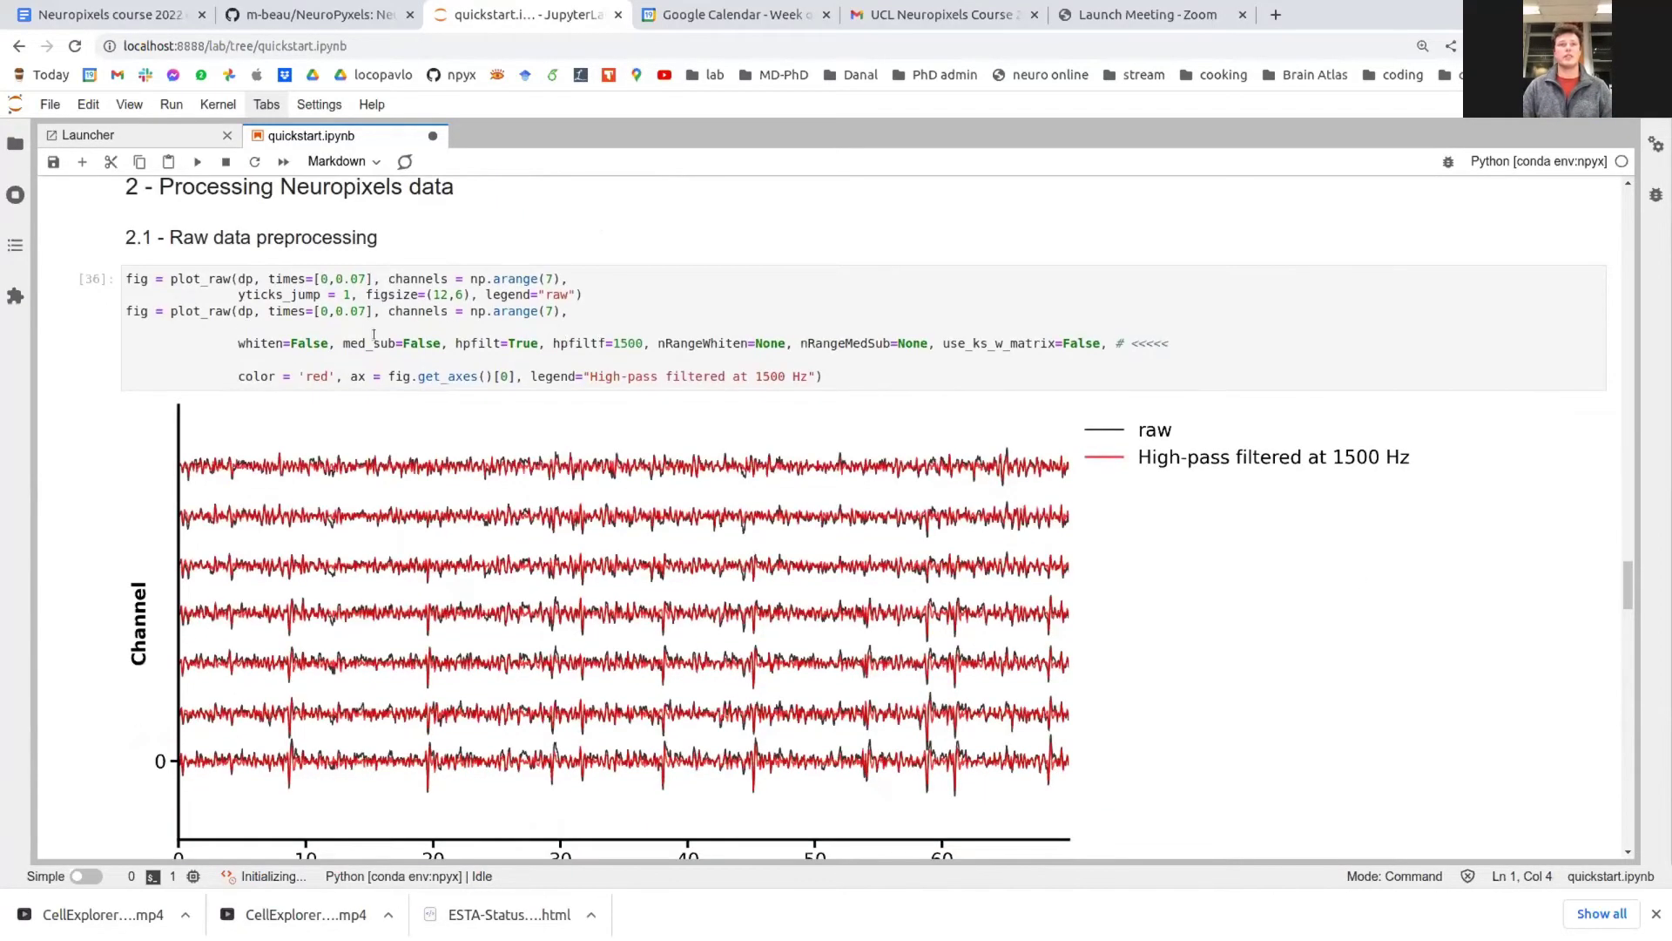
Point out the med_sub, whiten and hpfiltf arguments, then save the notebook
double_click(375, 339)
double_click(247, 343)
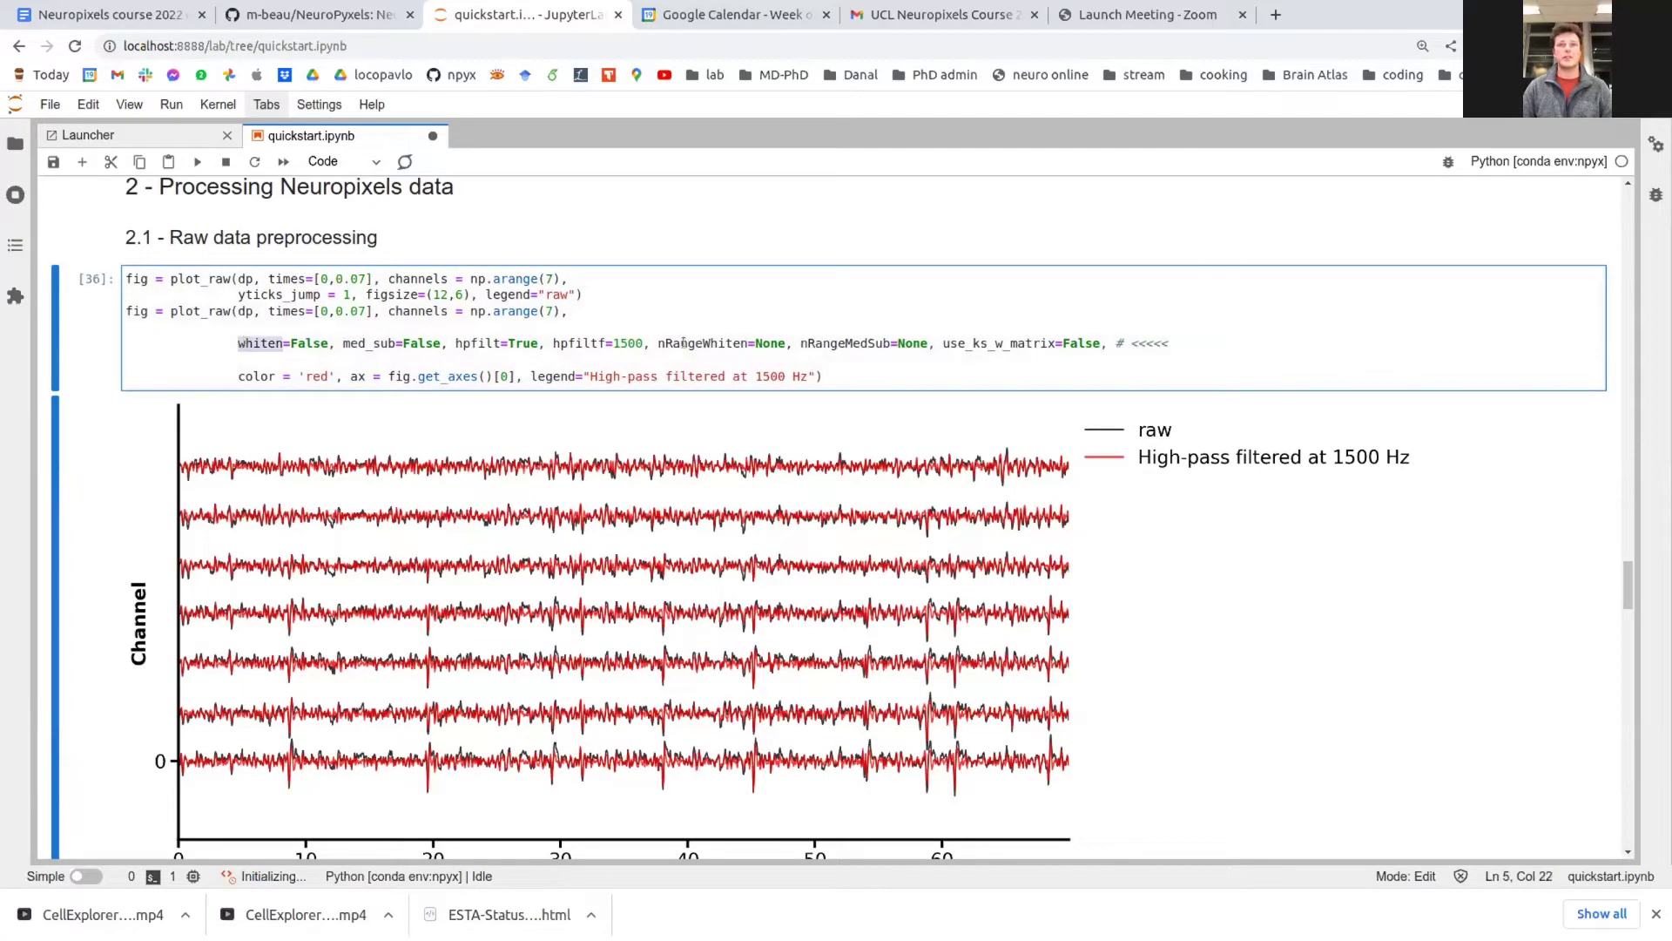
double_click(595, 343)
scroll(622, 521, "down", 1)
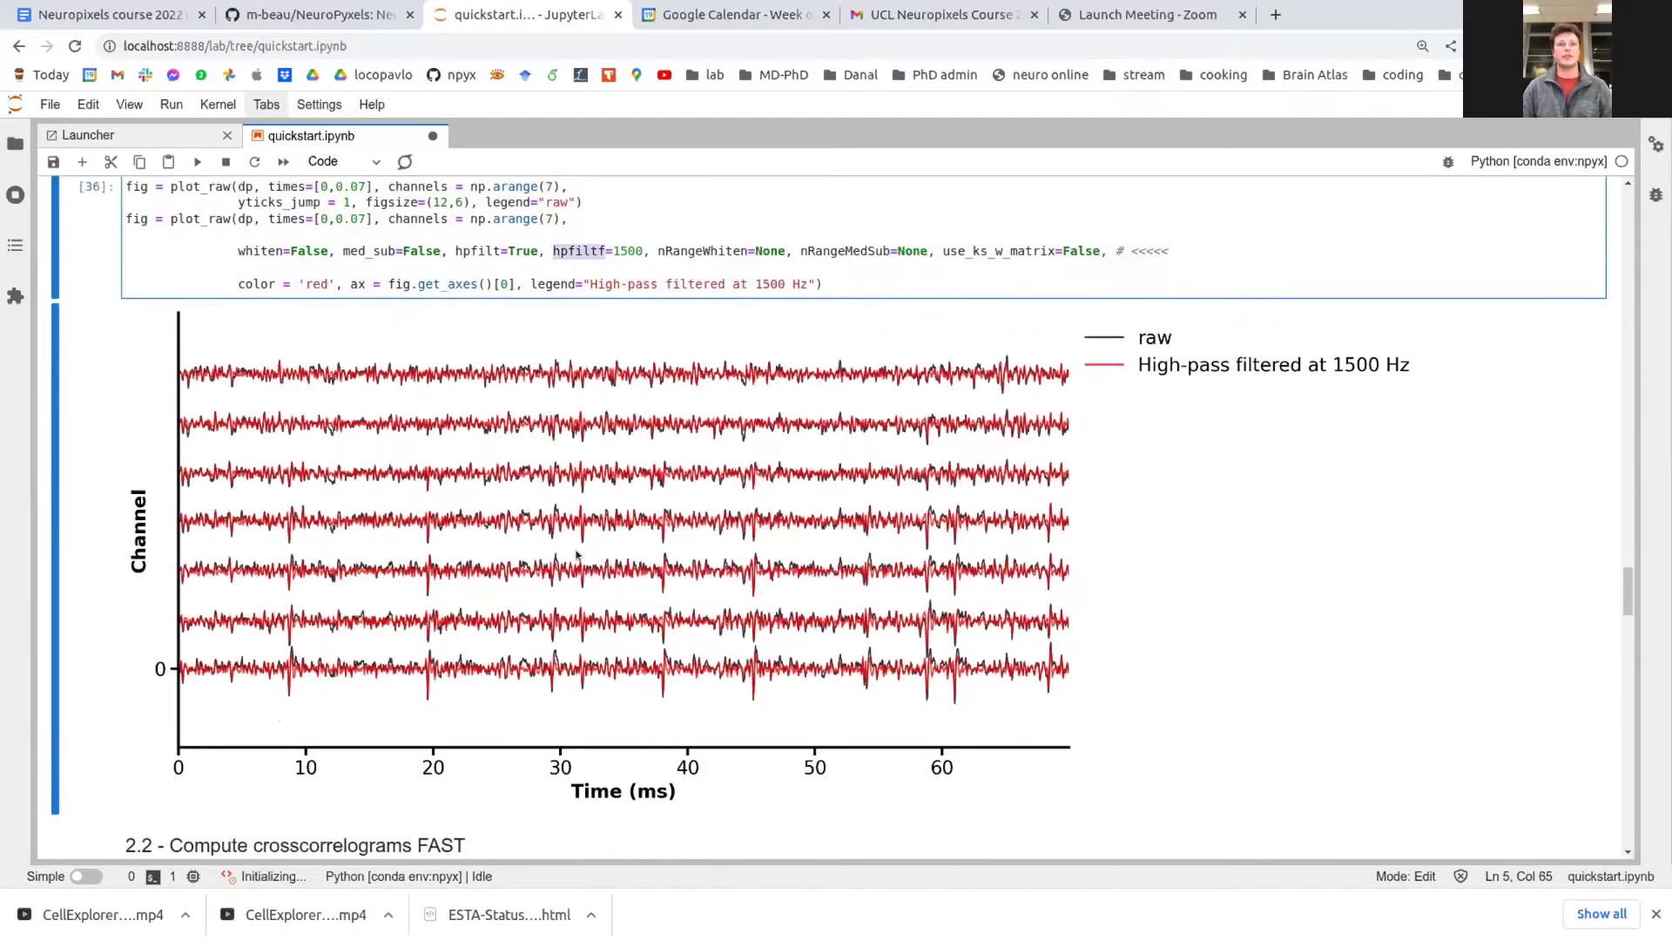
key("ctrl+s")
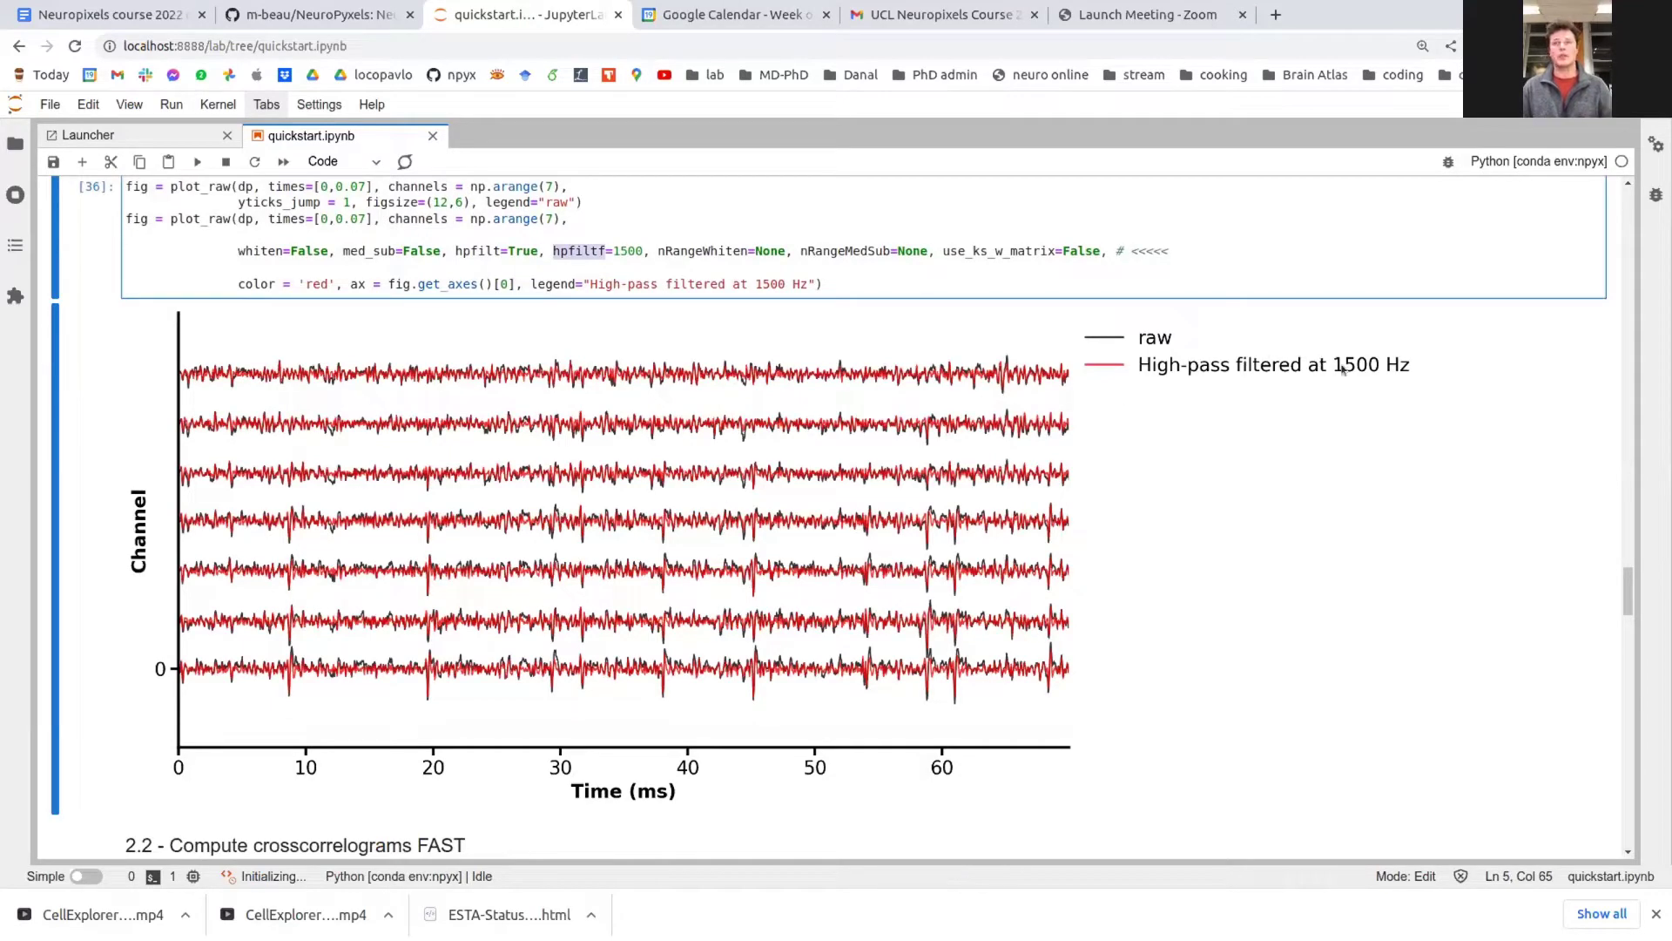
Recompute the (20, 20, 401) crosscorrelogram array and plot CCGs for units 24 and 25
scroll(365, 537, "down", 4)
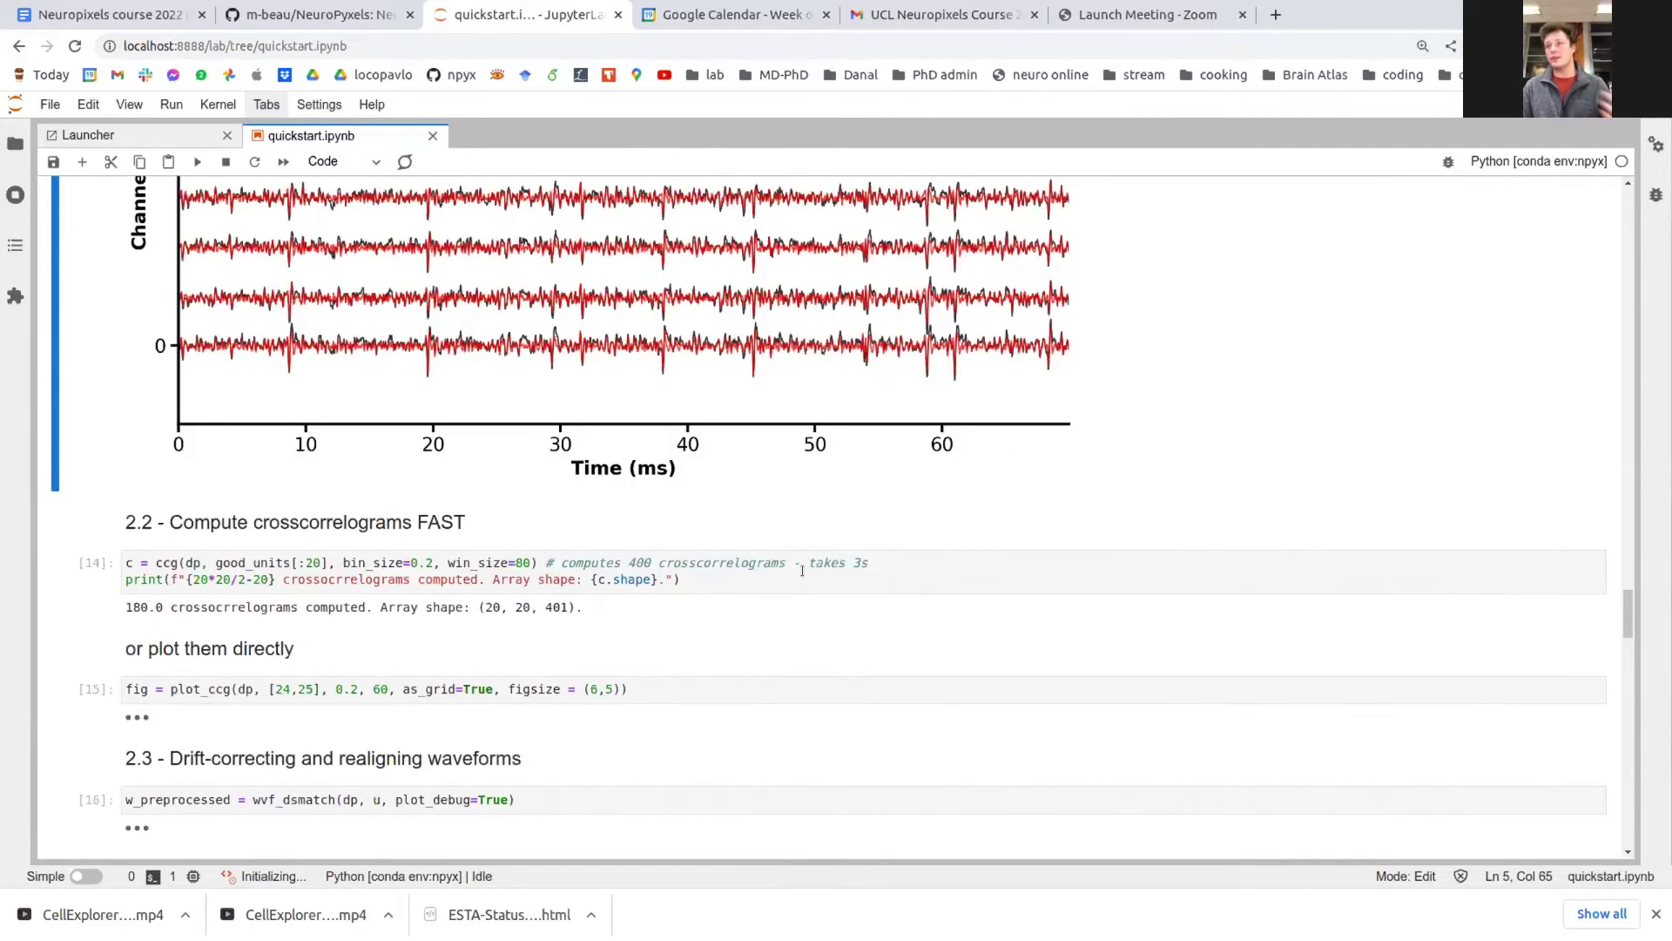
left_click(362, 528)
key("shift+Return")
key("shift+Return")
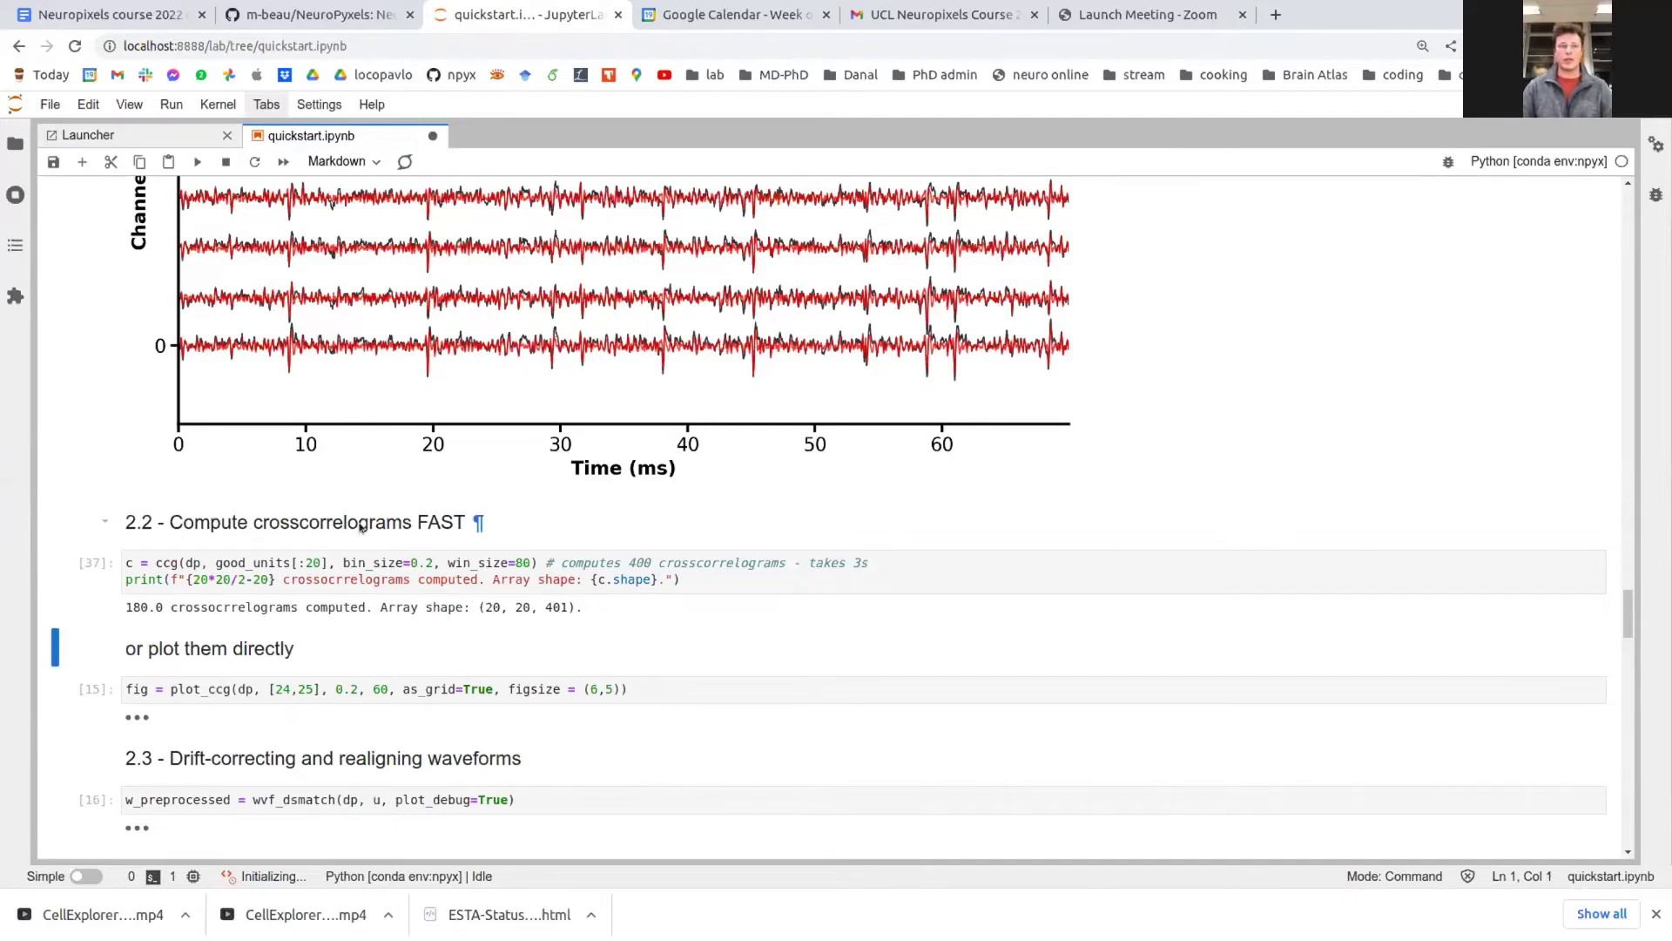
key("shift+Return")
key("shift+Return")
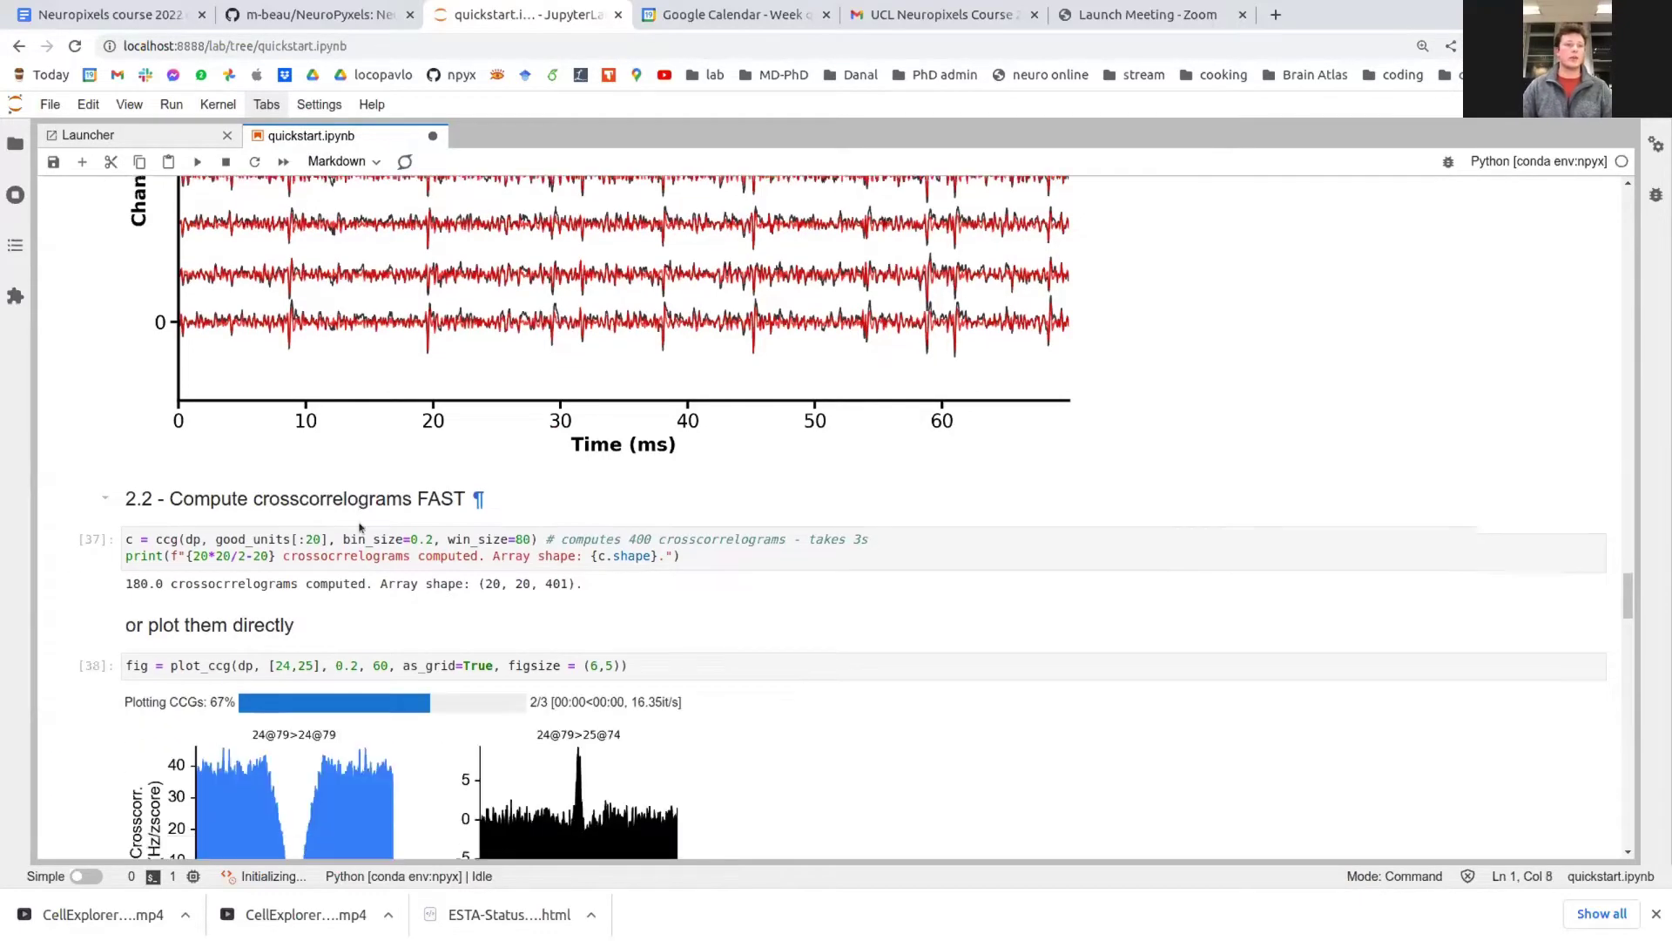
scroll(209, 503, "down", 2)
left_click(209, 504)
double_click(209, 504)
scroll(401, 452, "down", 7)
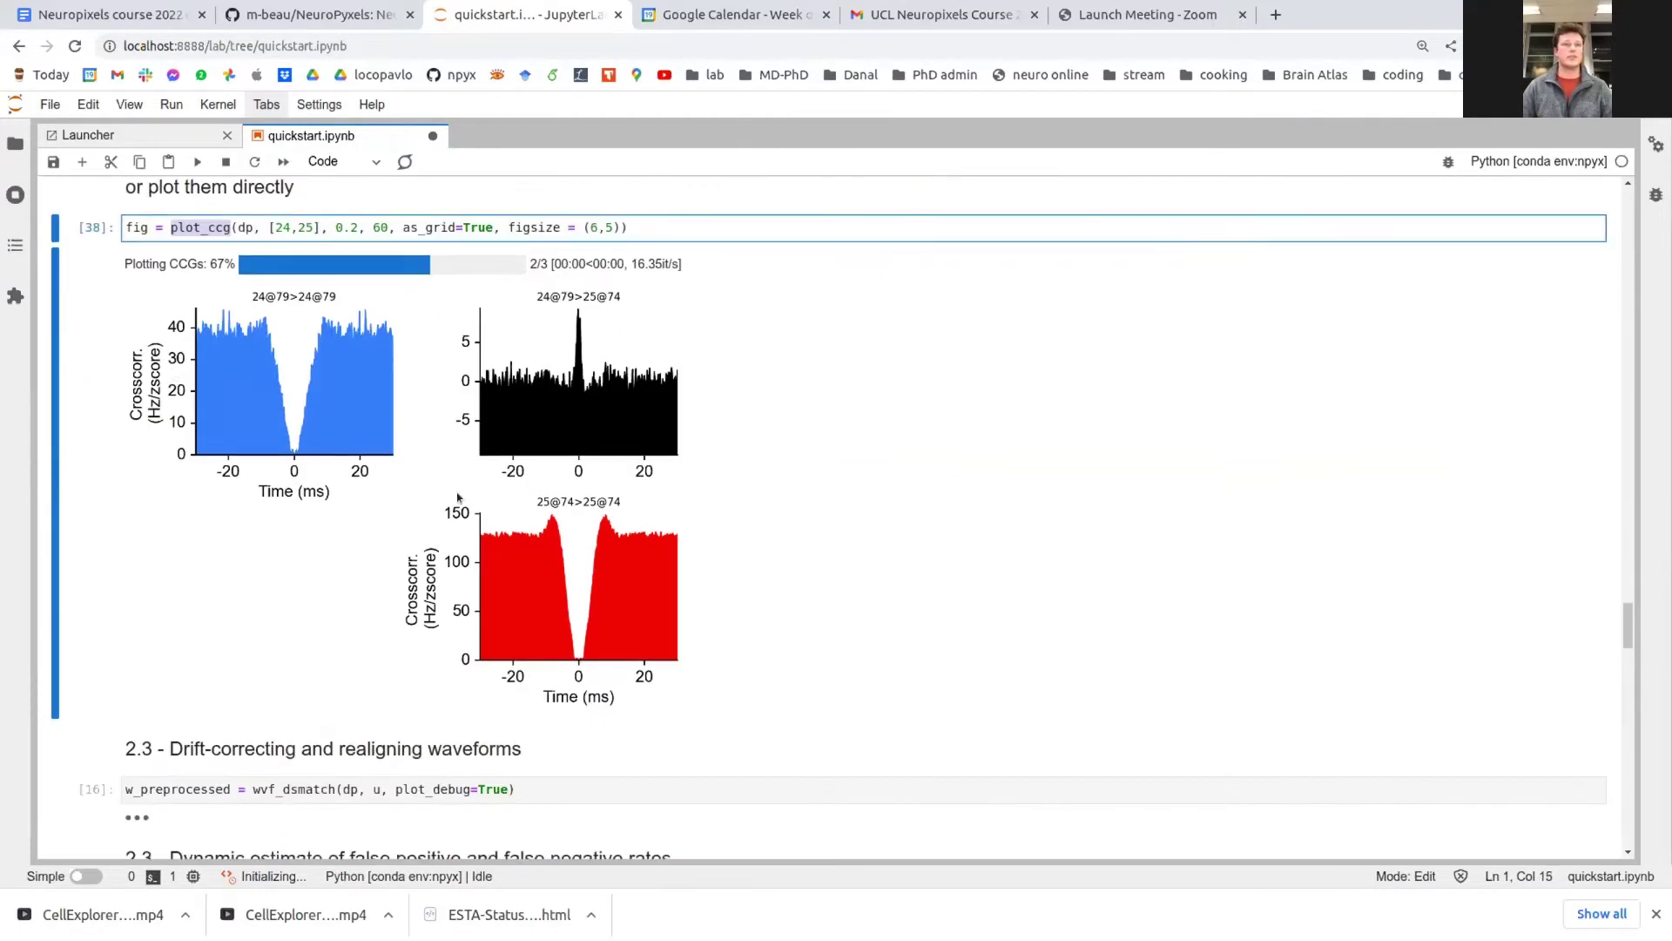
left_click(400, 414)
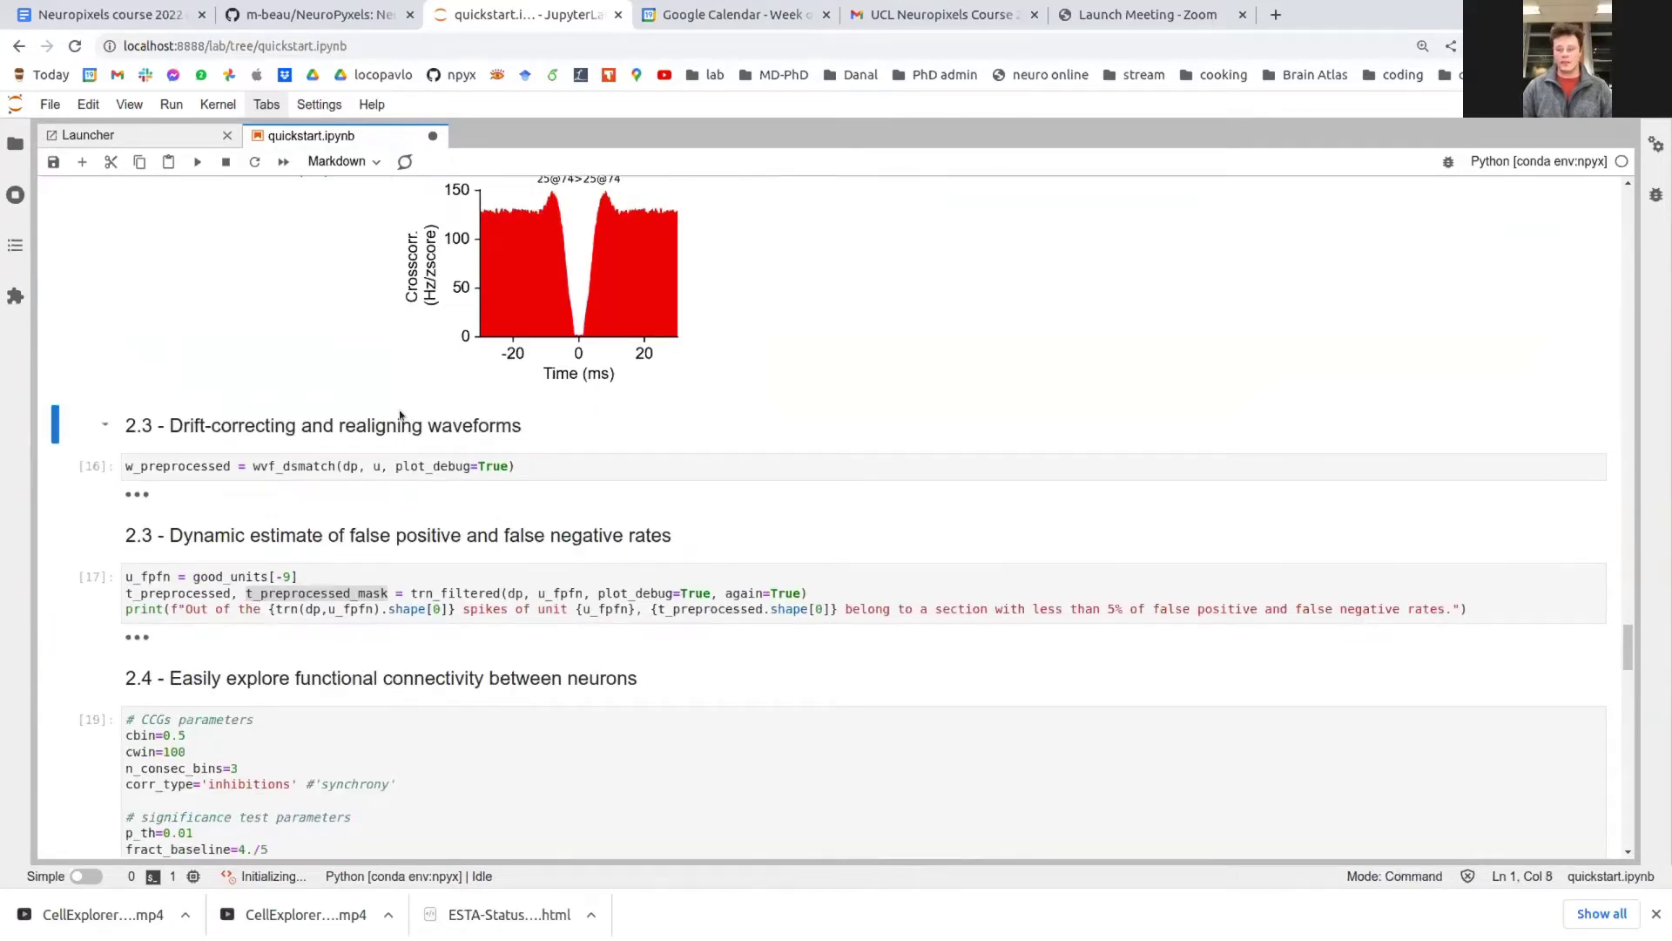
Run wvf_dsmatch to overlay 100 random and drift-matched waveforms of unit 3 per channel
key("Down")
key("shift+Return")
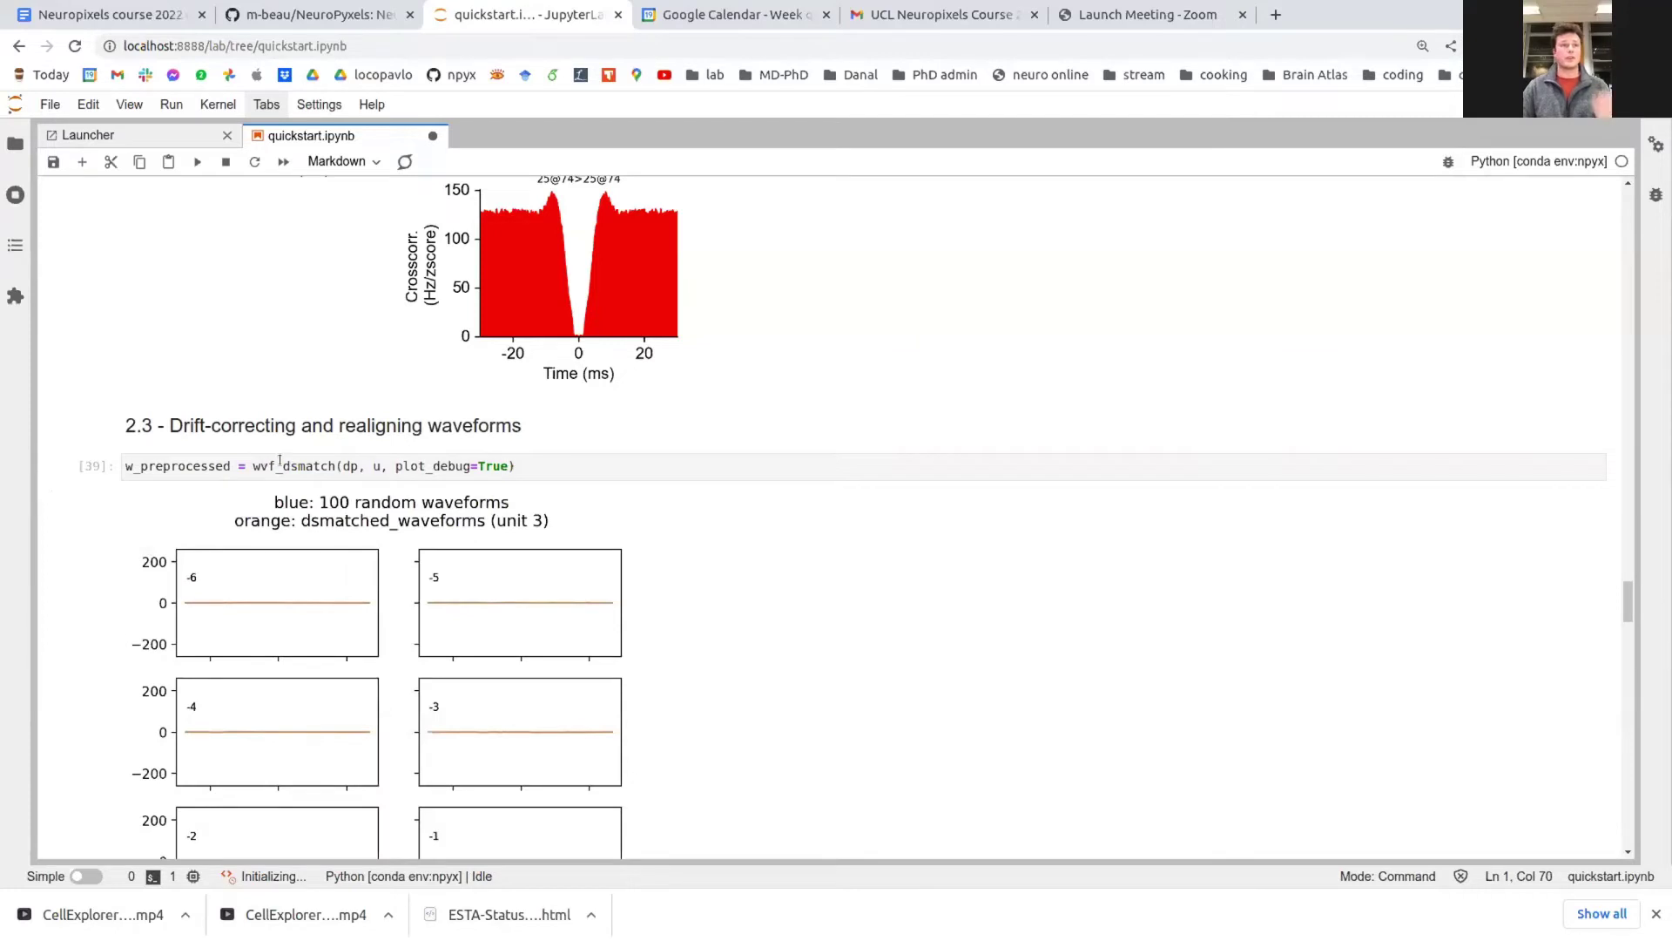
double_click(280, 464)
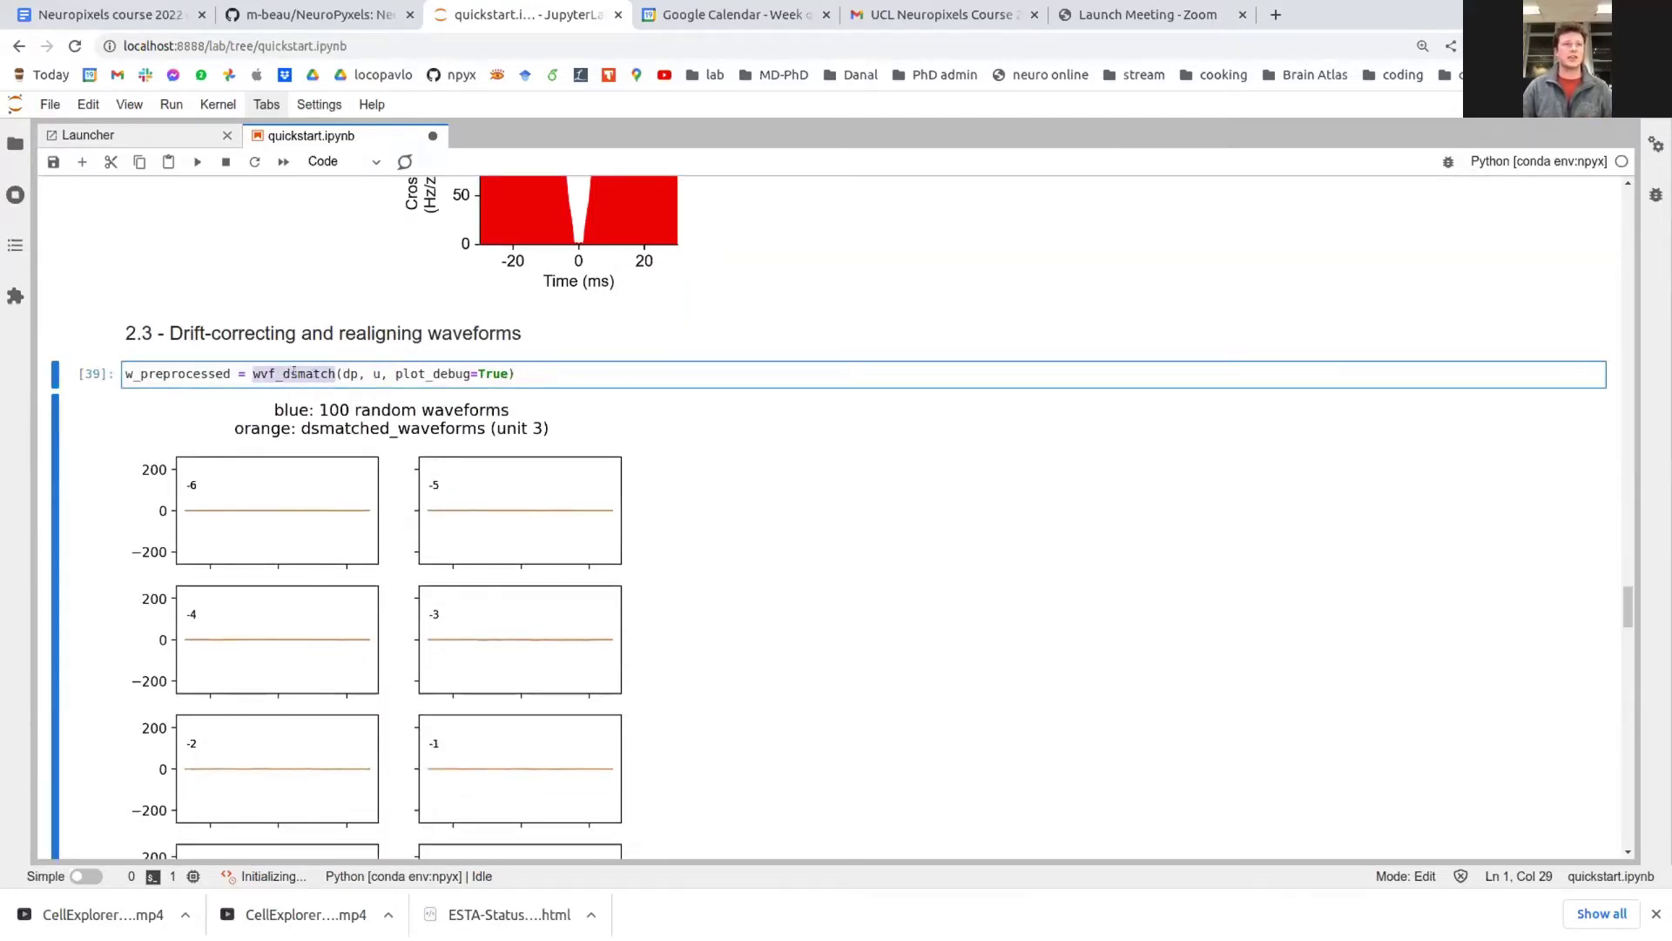
scroll(248, 371, "down", 5)
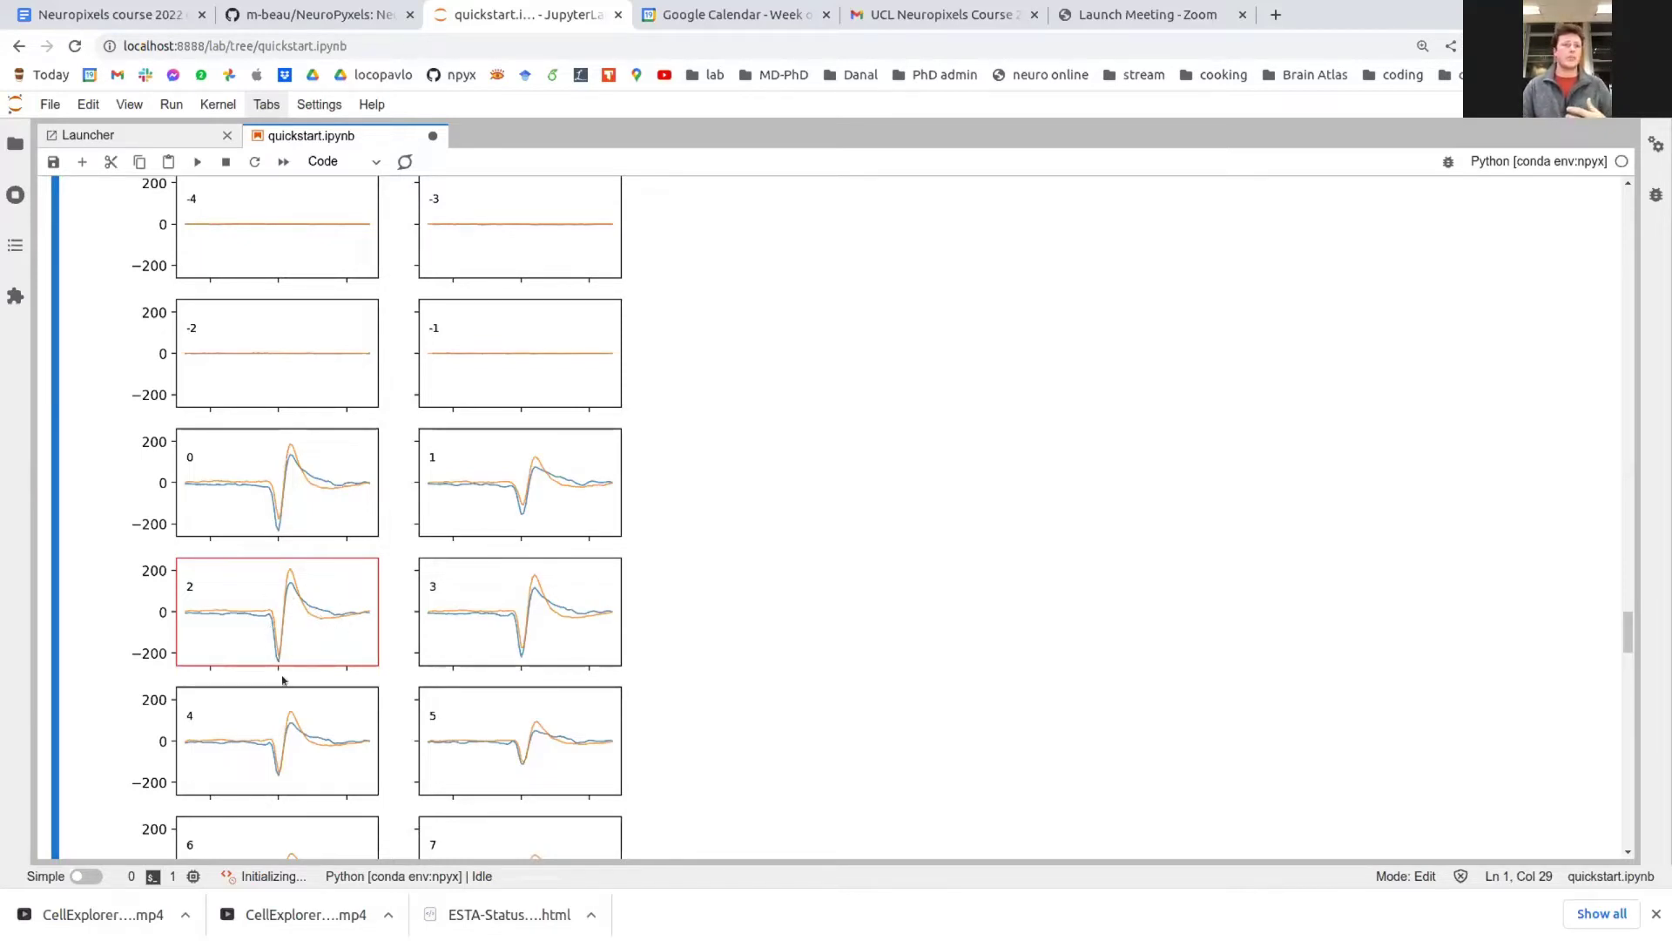
scroll(366, 628, "down", 2)
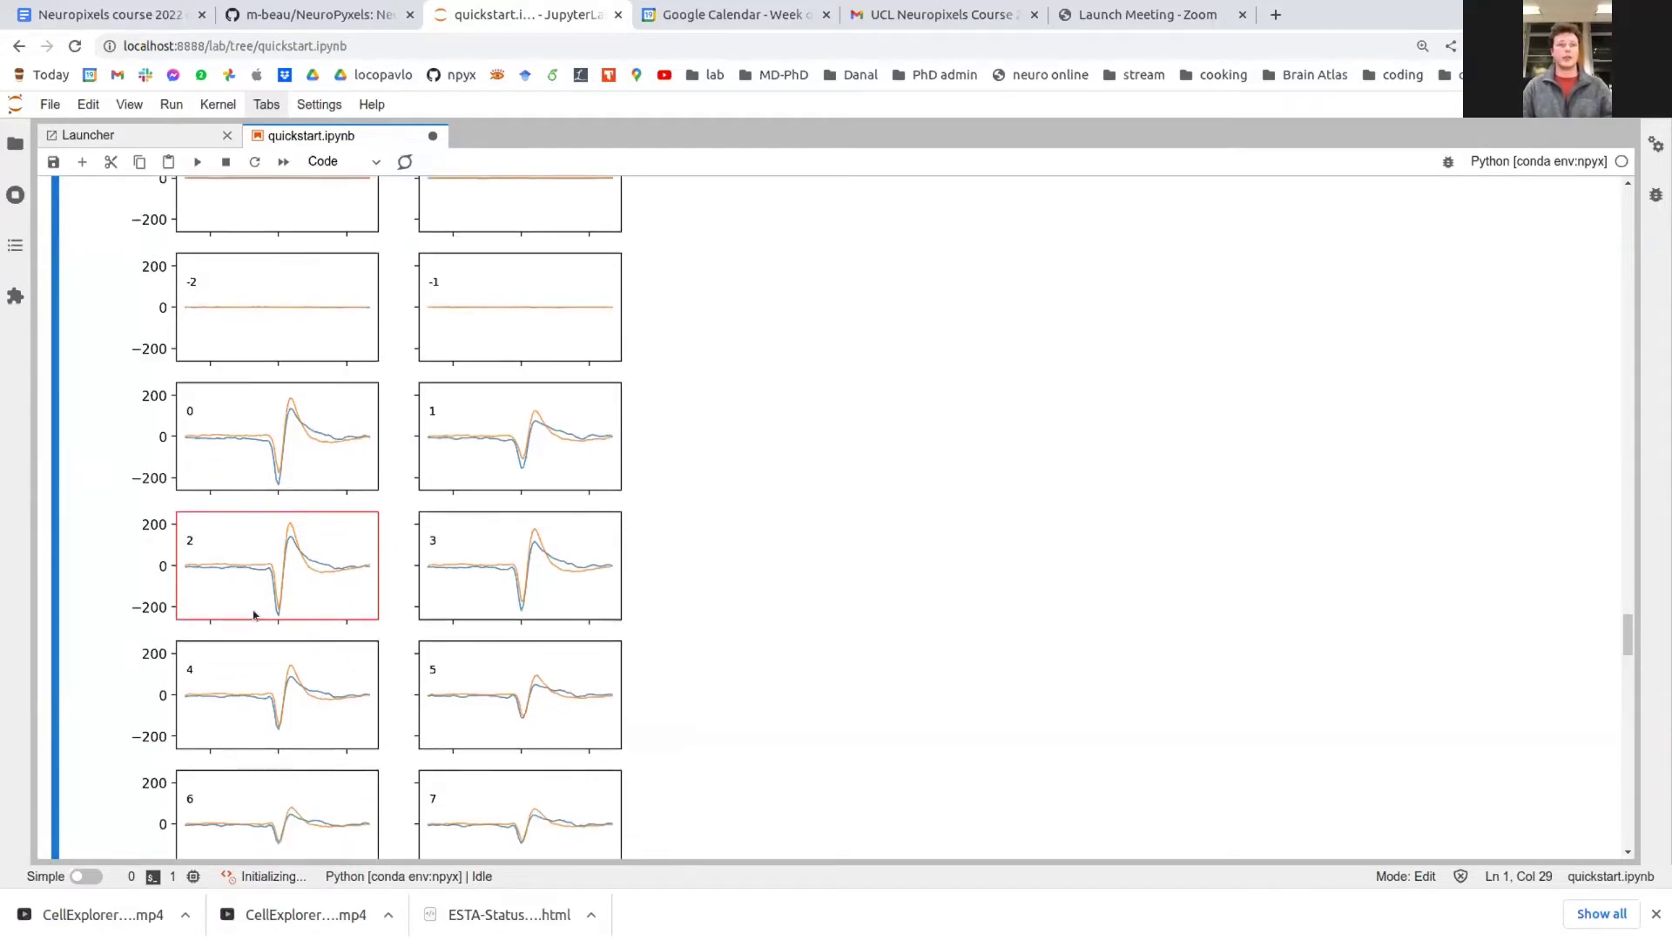
scroll(311, 564, "down", 6)
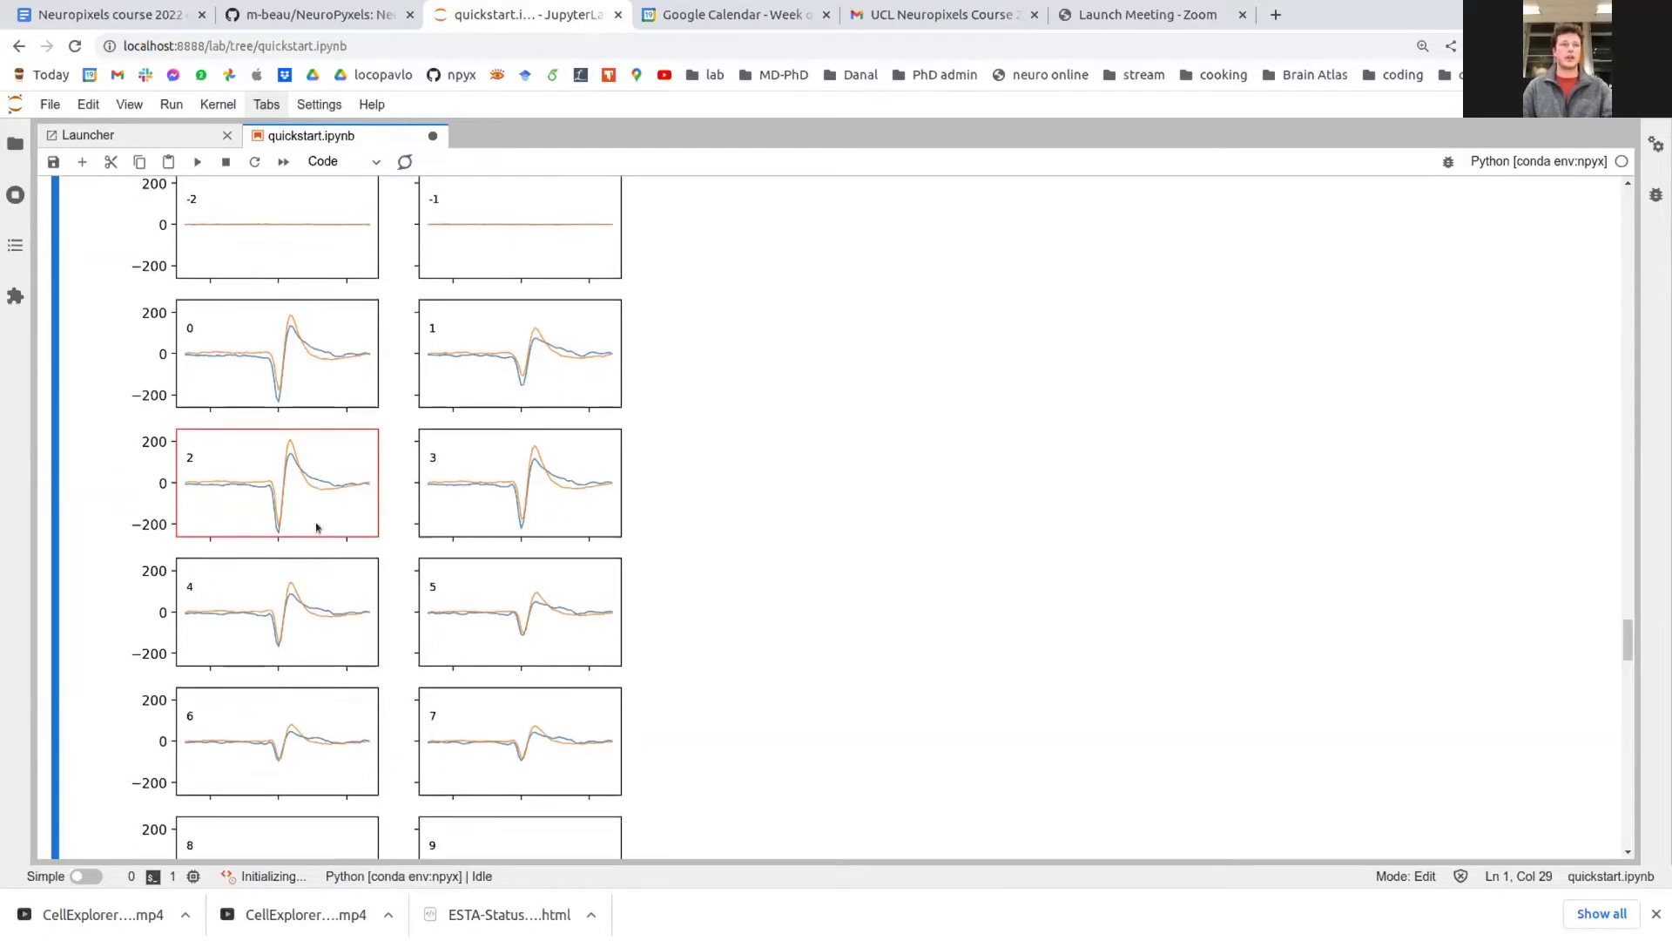
Run the false-rate cell, filtering unit 280 to 55892 of 73284 spikes
left_click(294, 530)
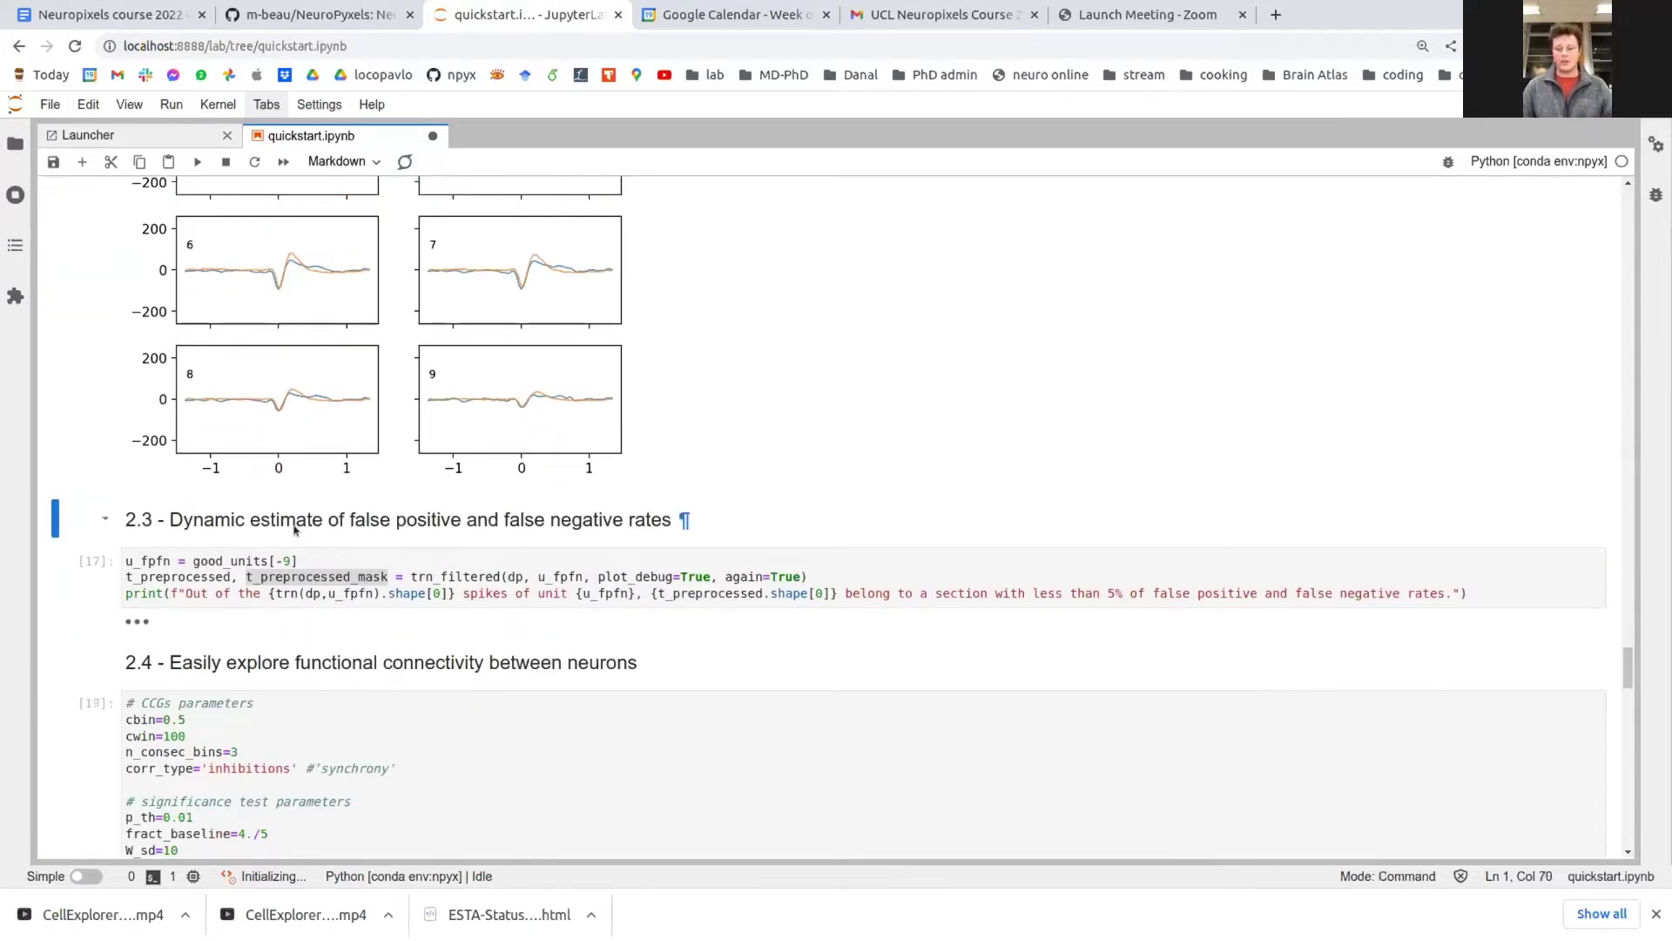
key("Down")
key("shift+Return")
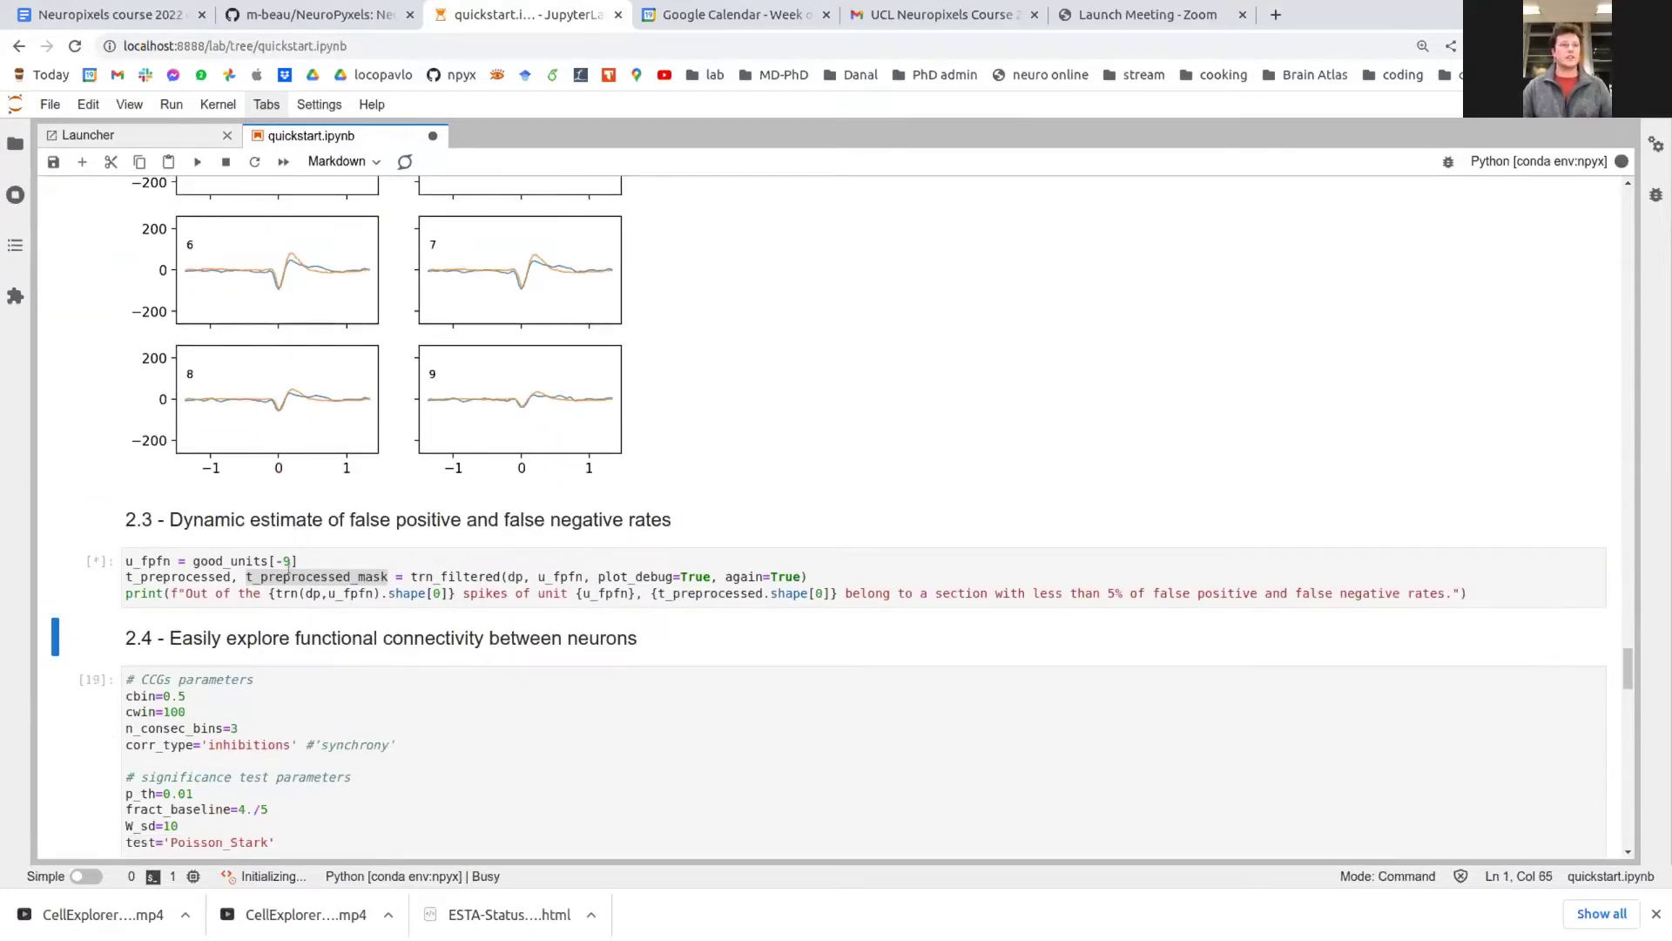
left_click(502, 578)
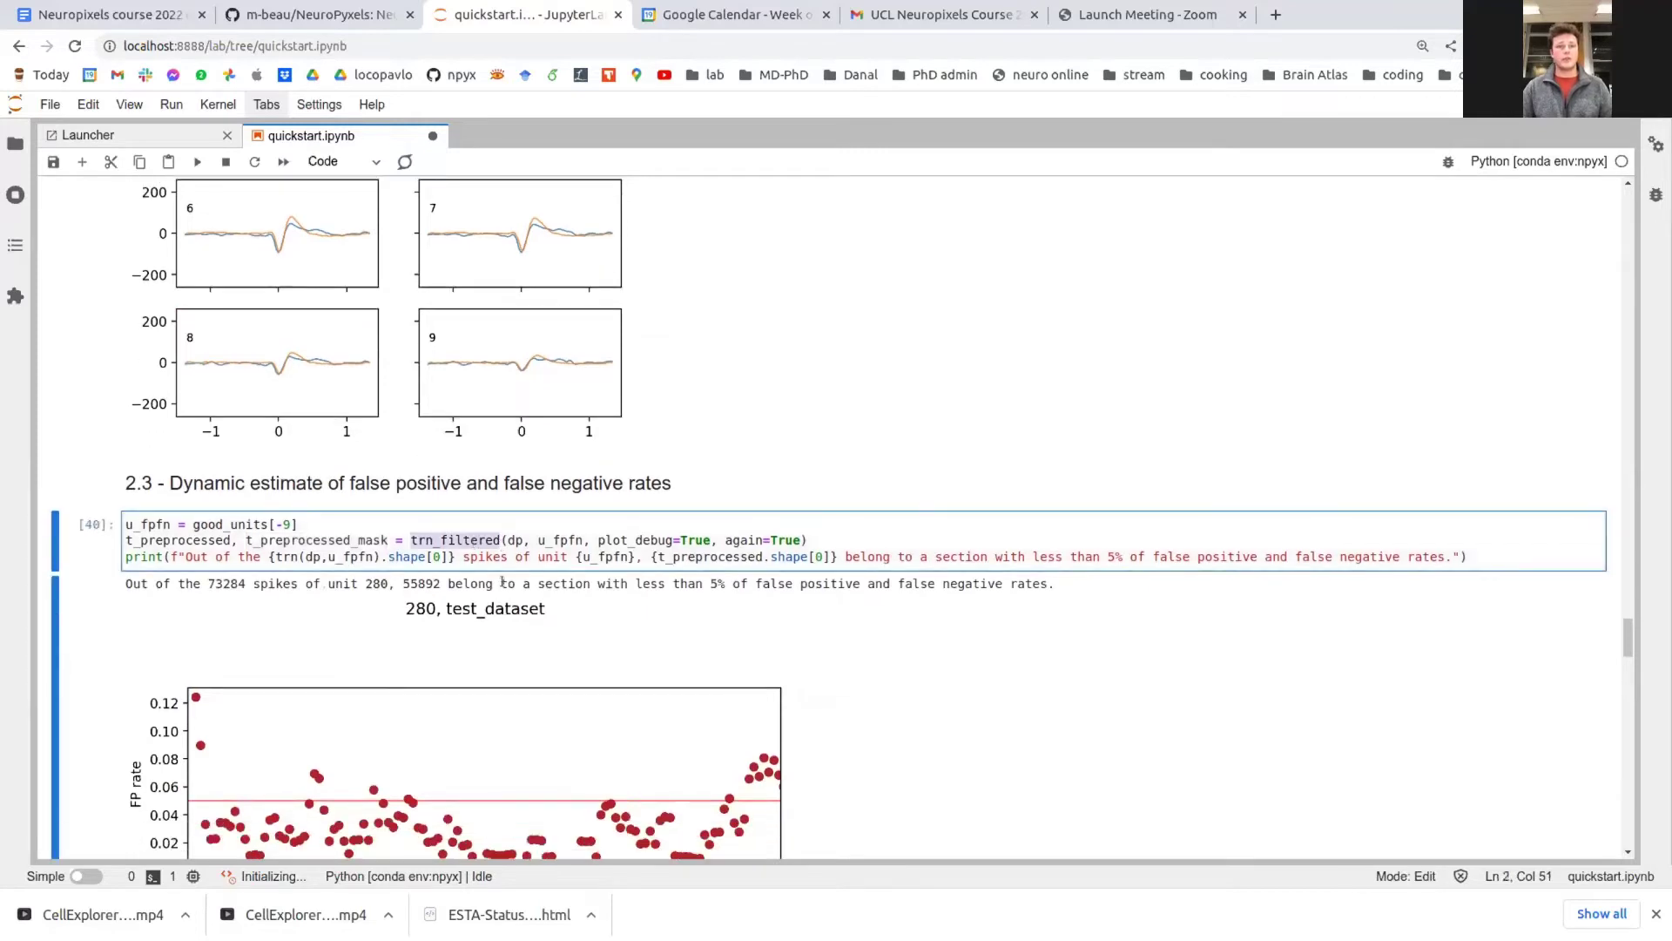
scroll(502, 582, "down", 5)
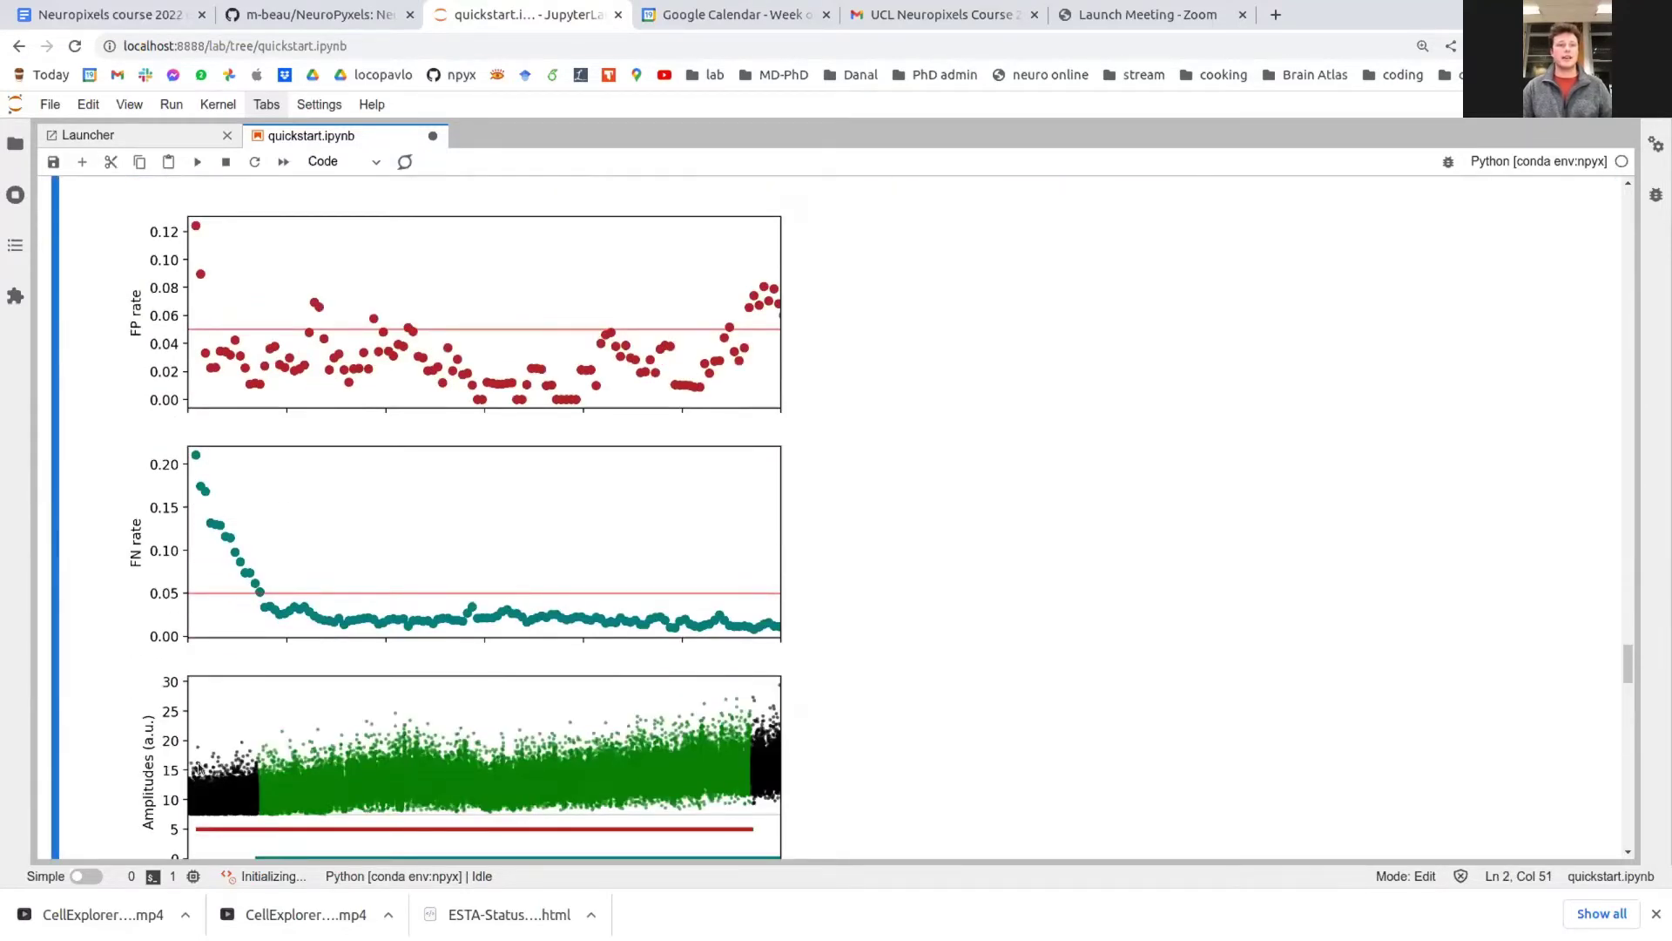
scroll(676, 660, "down", 1)
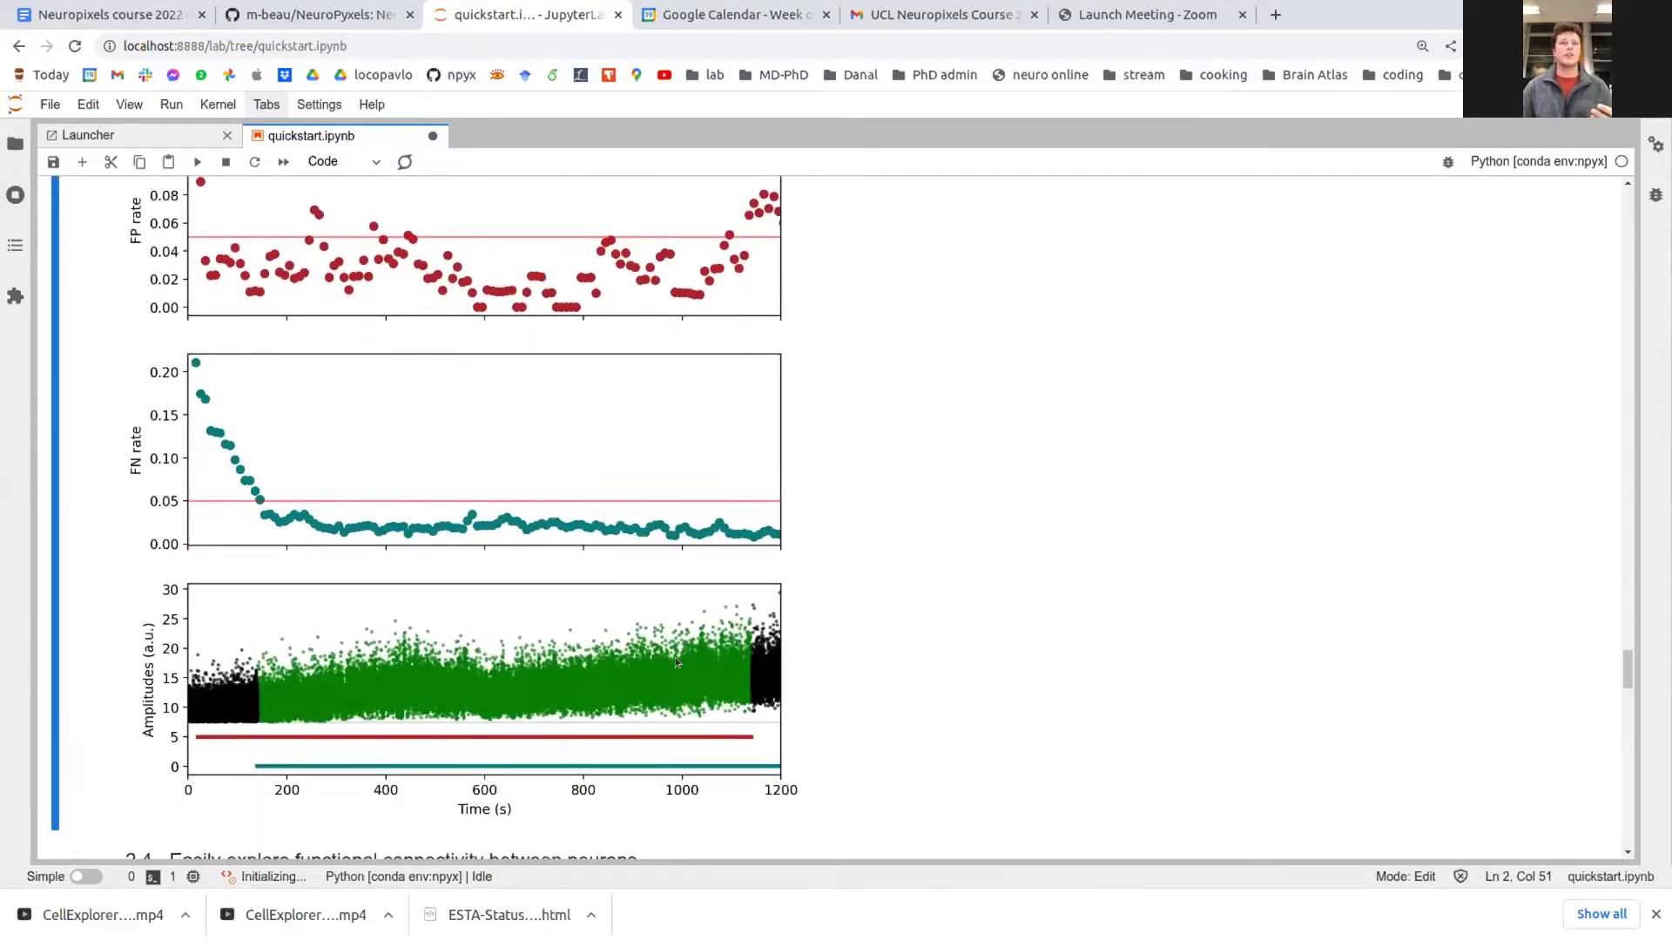
scroll(676, 656, "up", 1)
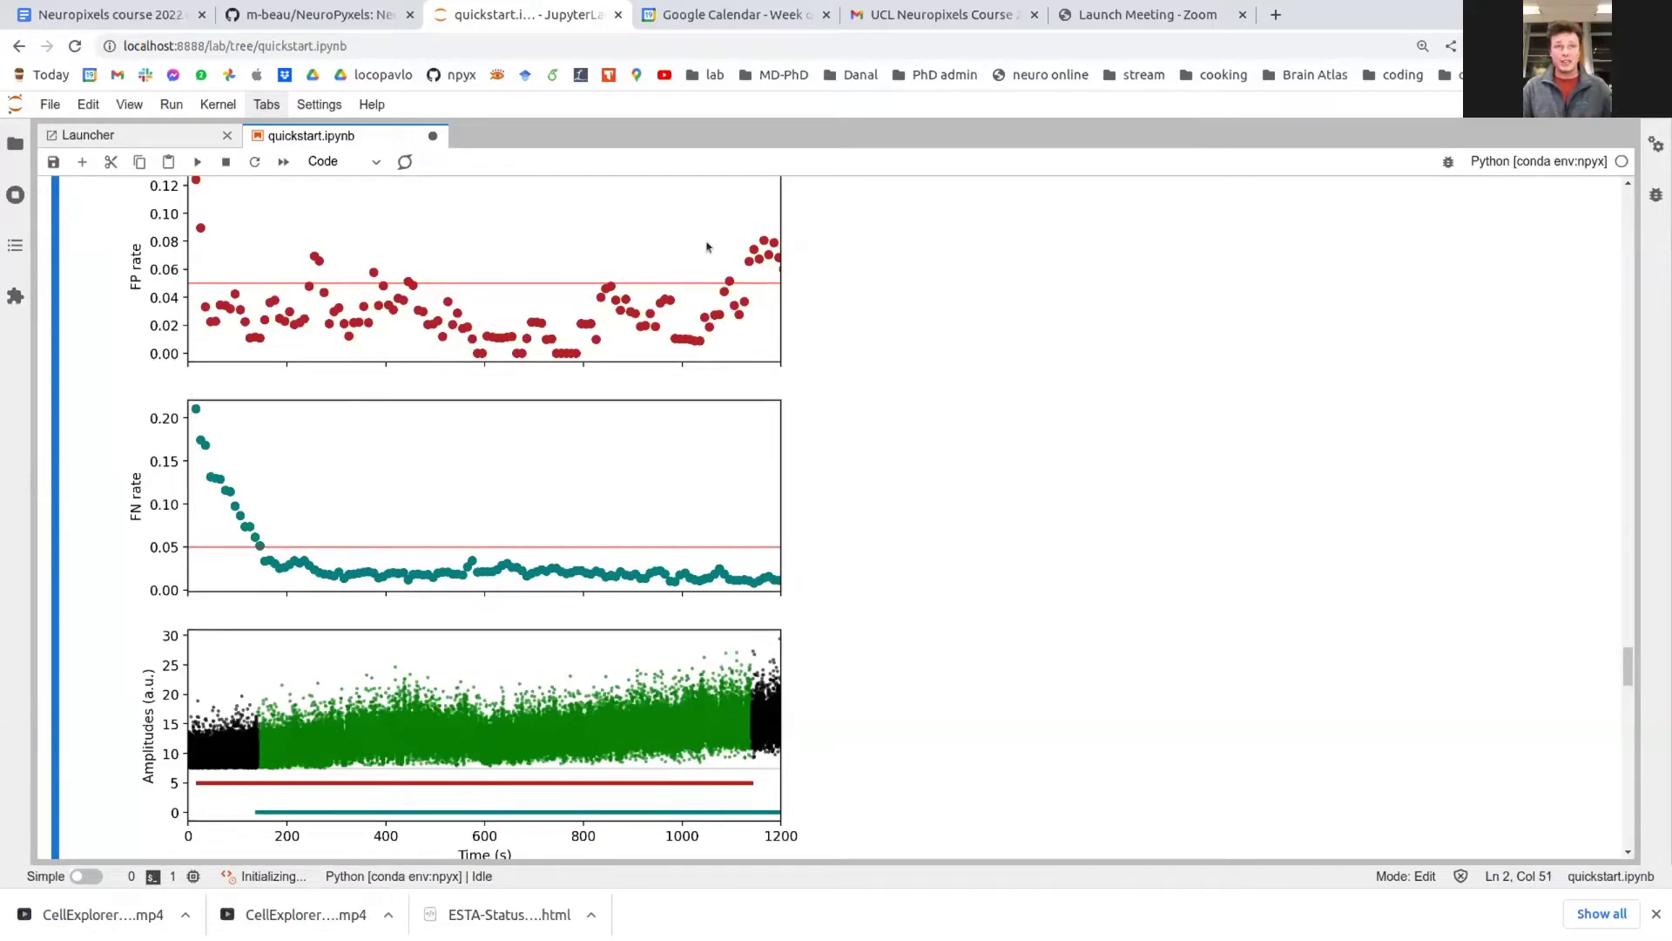
Scroll down to section 2.4 on exploring functional connectivity between neurons
scroll(291, 608, "down", 1)
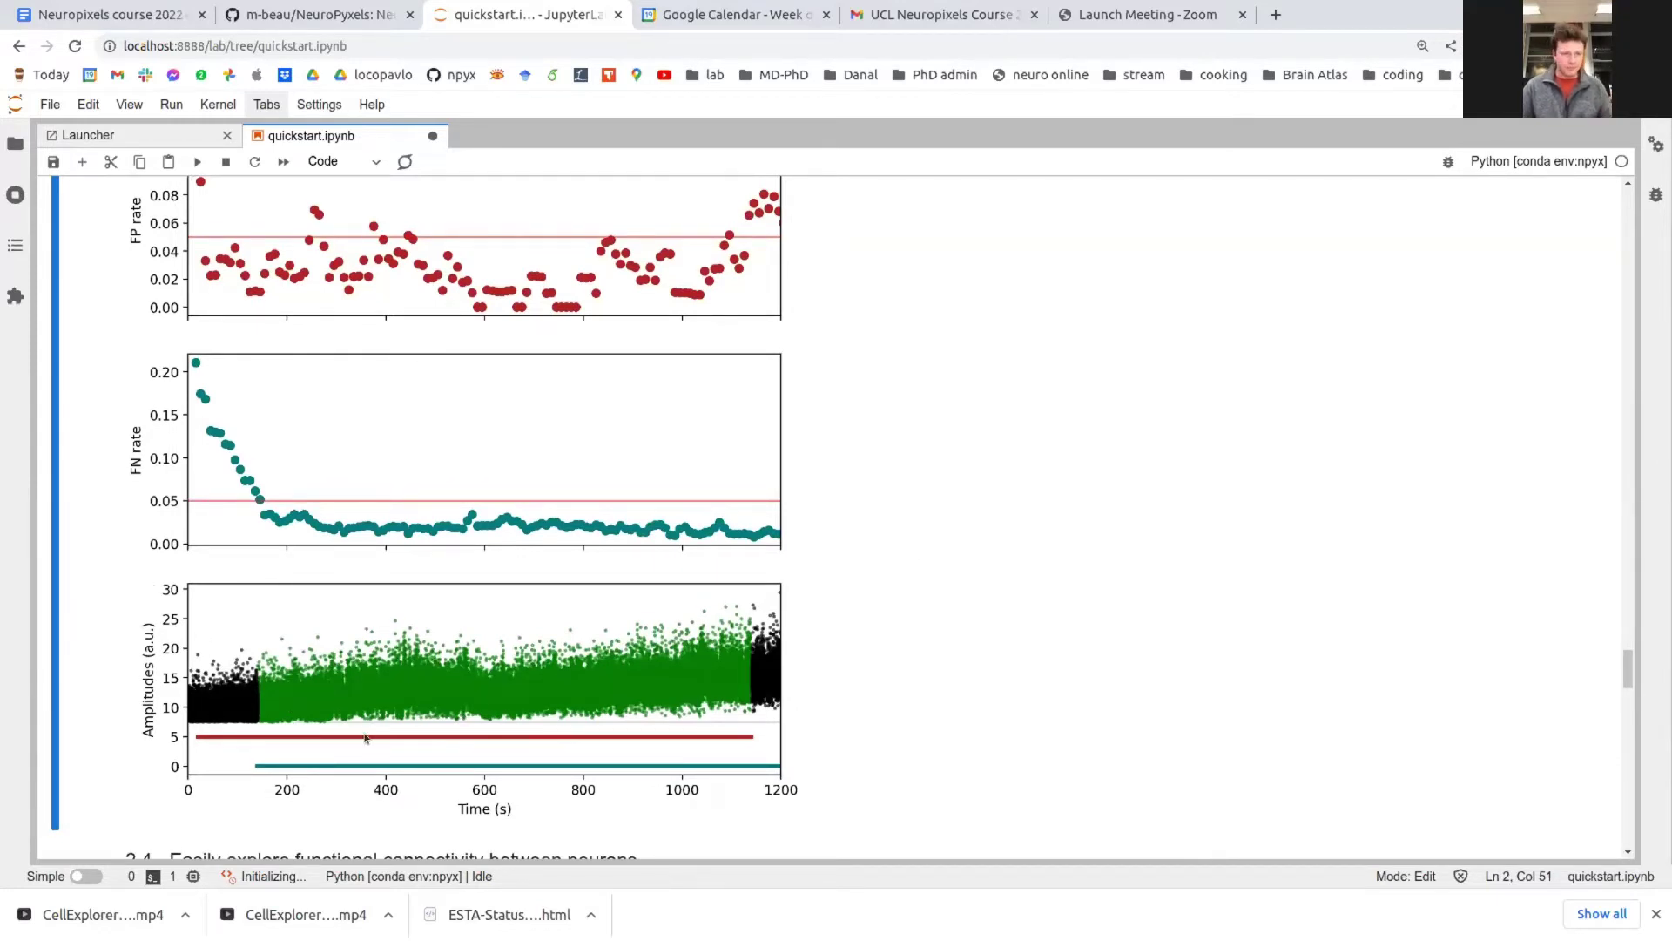
scroll(368, 738, "down", 1)
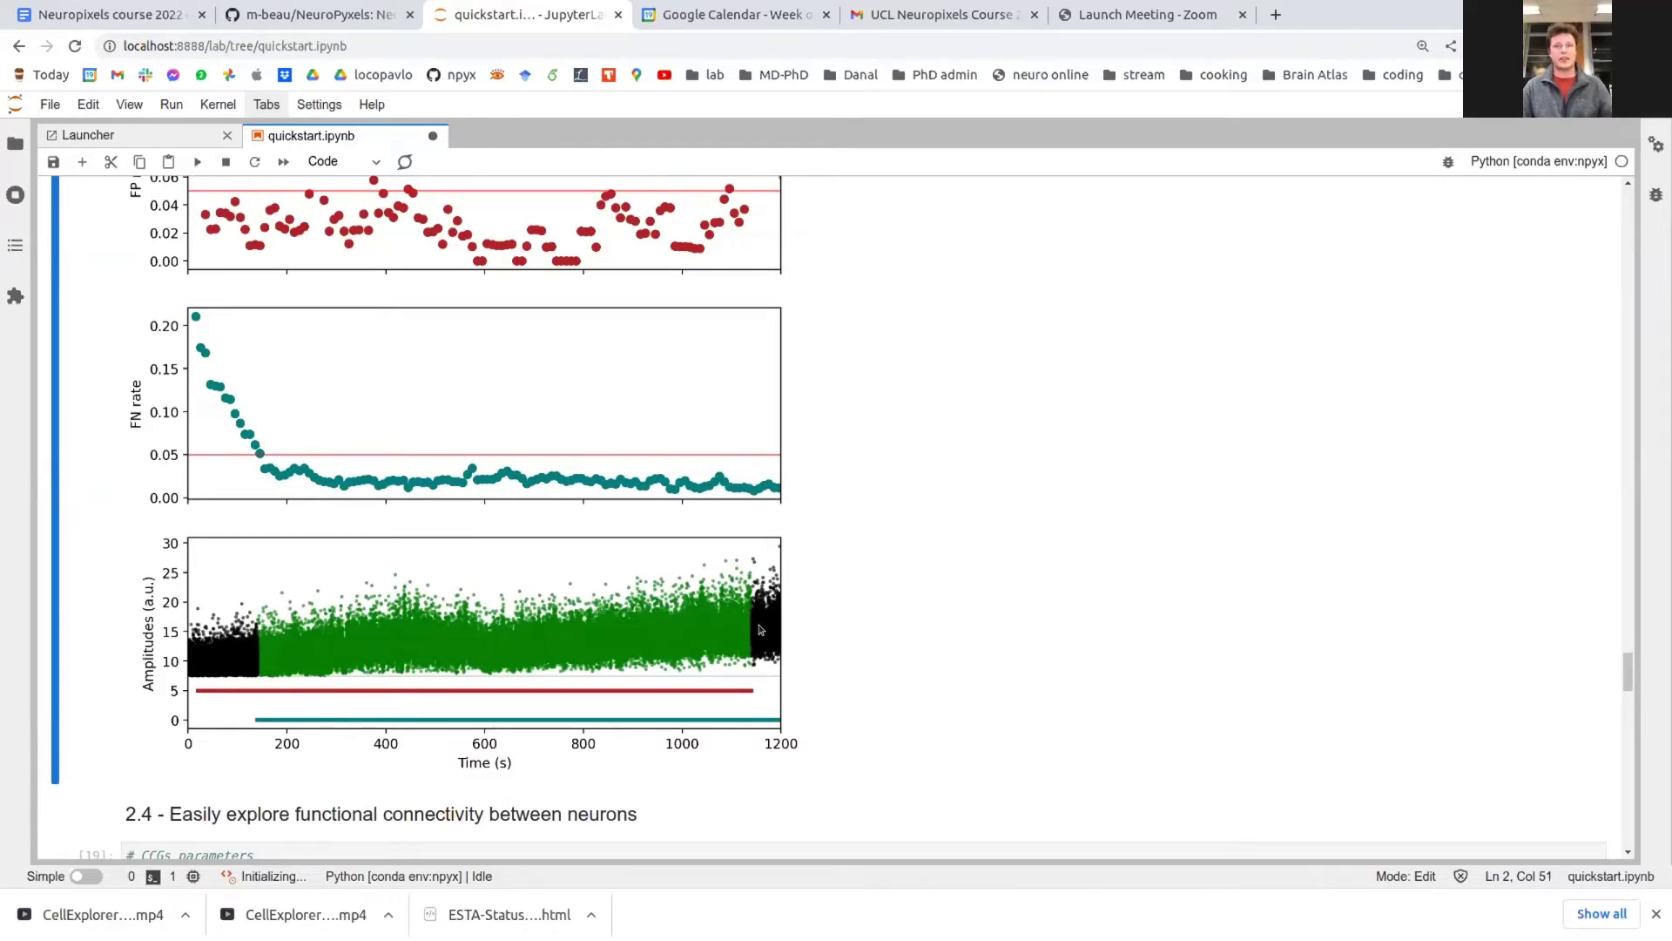
scroll(763, 630, "up", 1)
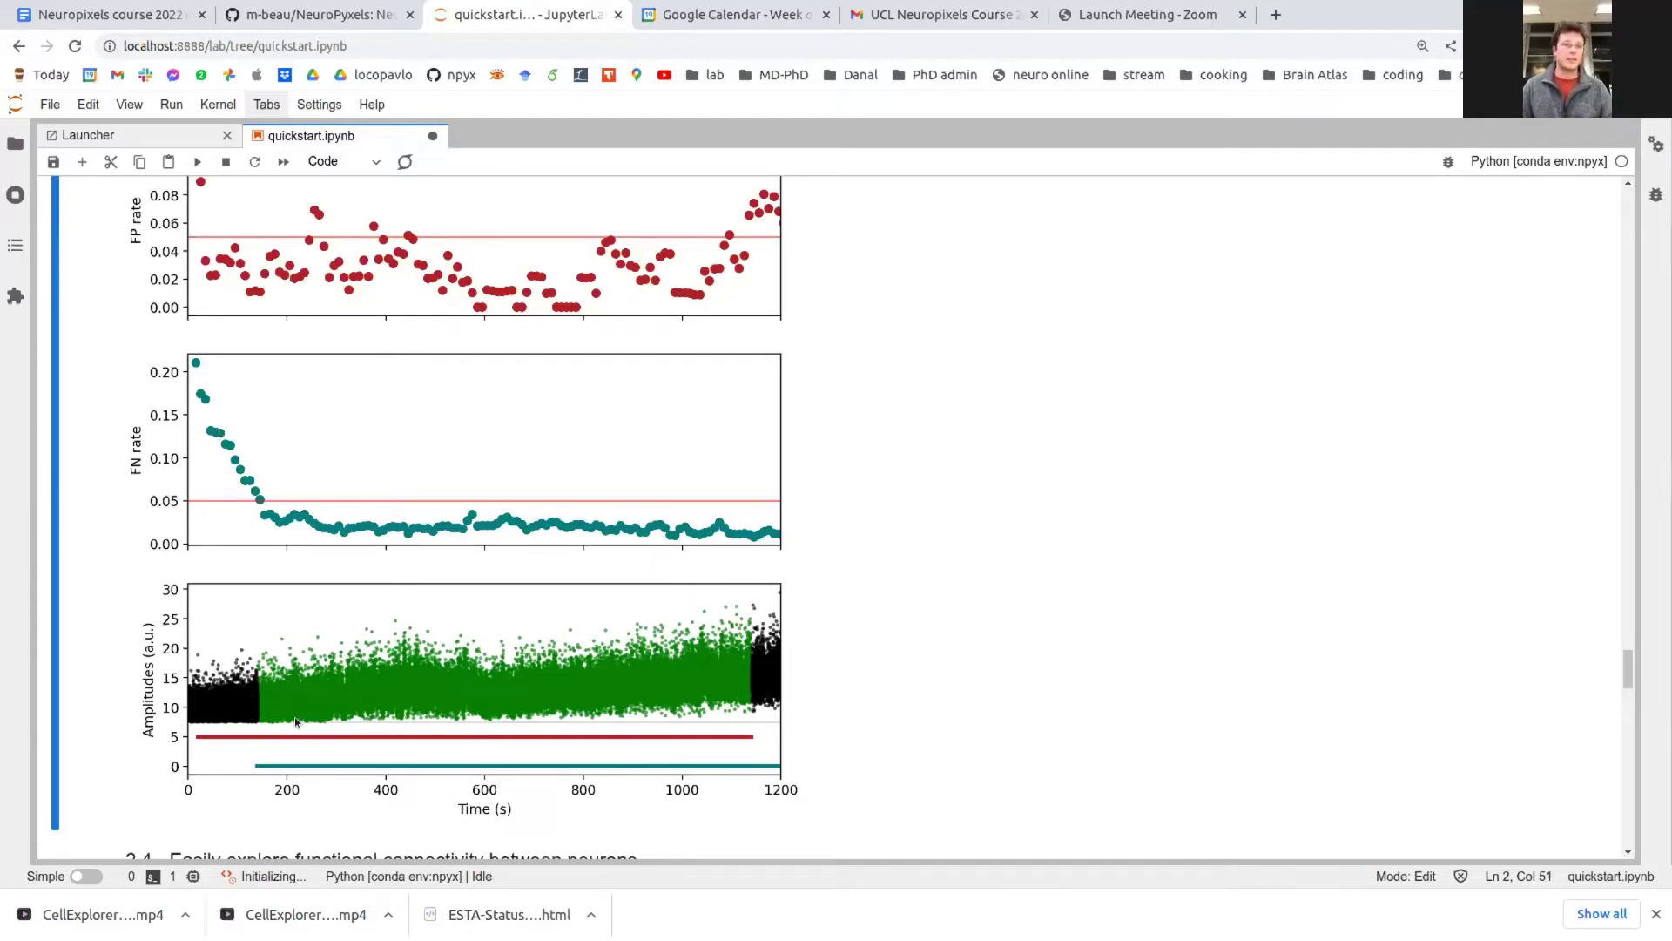
scroll(234, 746, "down", 1)
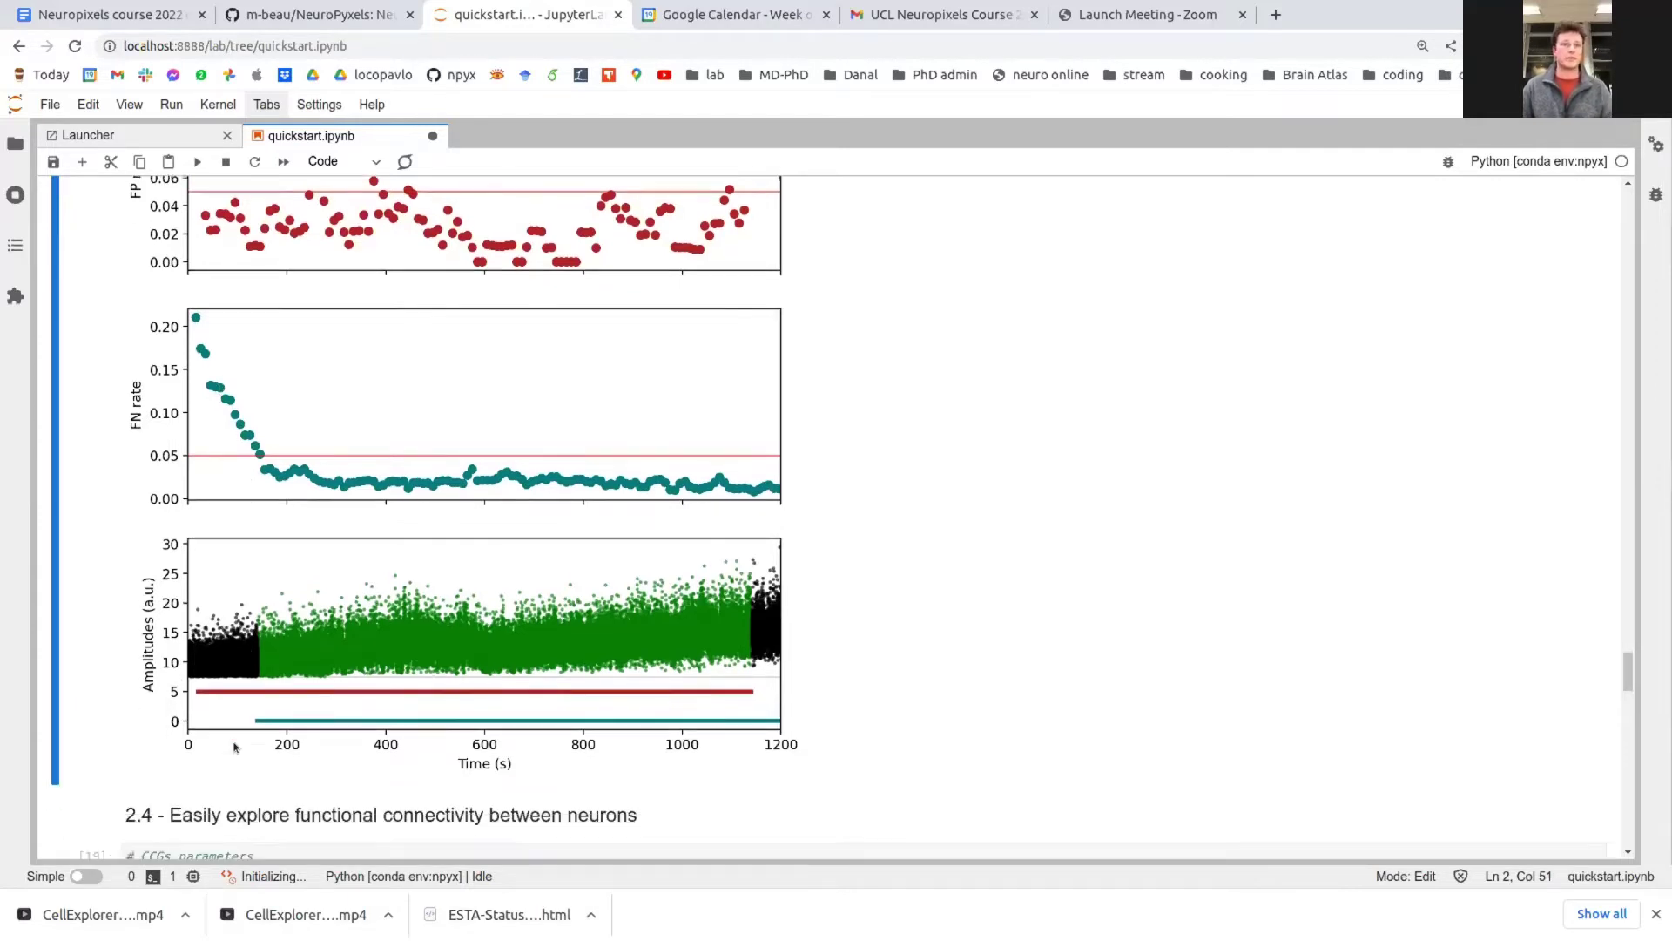
scroll(395, 650, "up", 6)
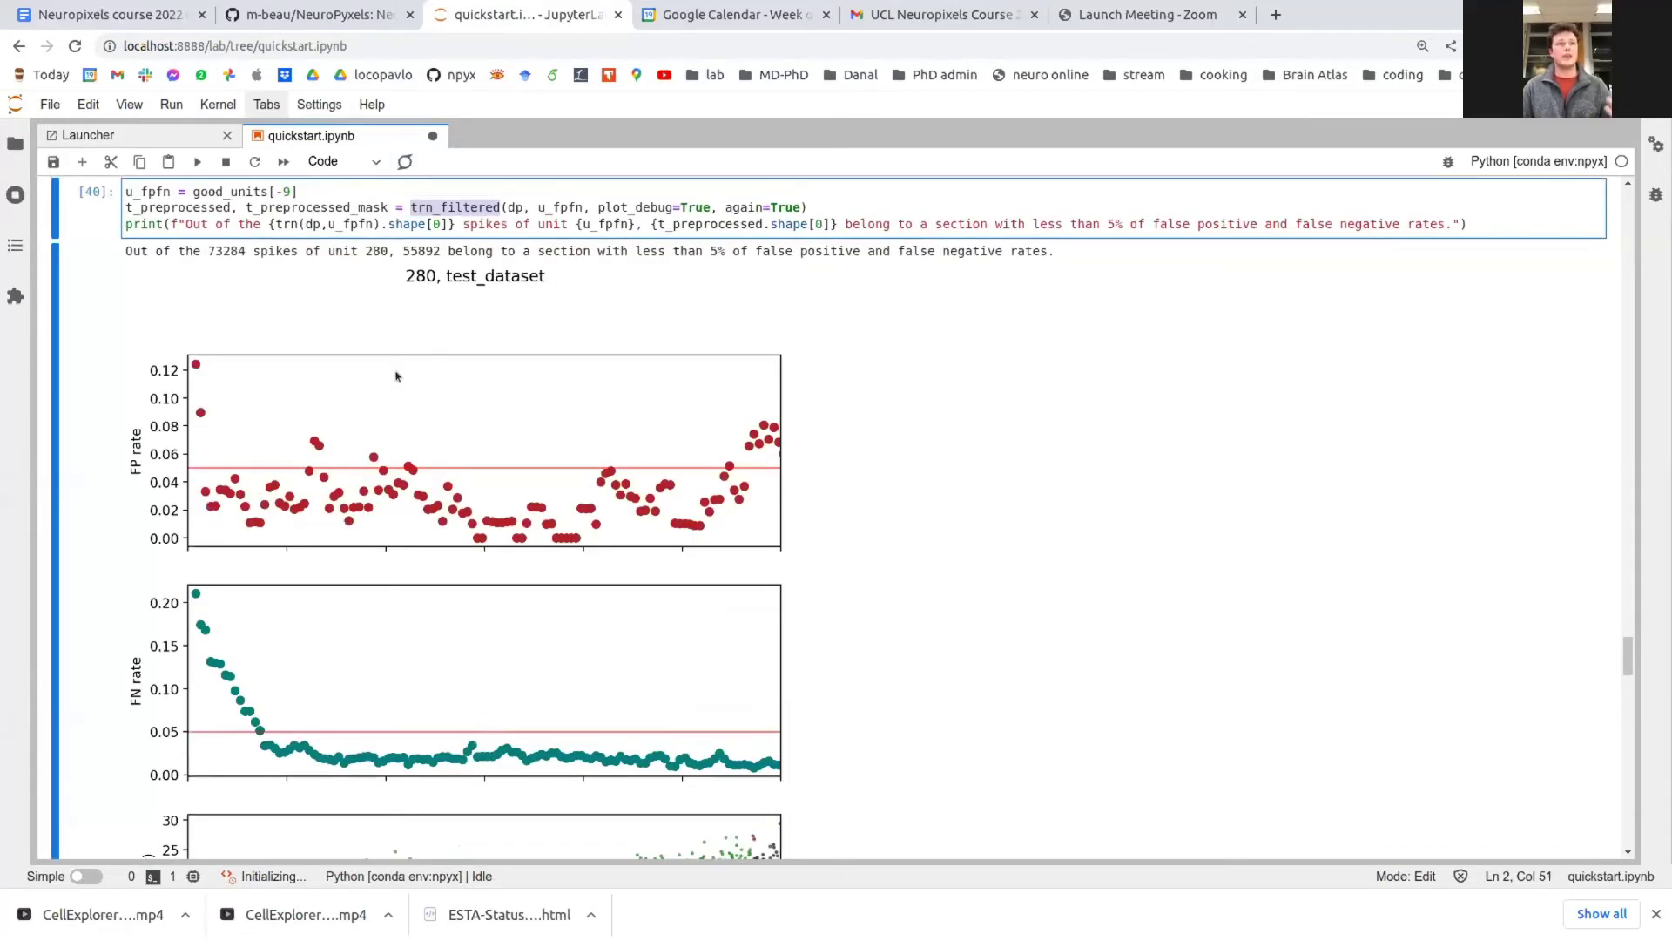
scroll(399, 374, "down", 3)
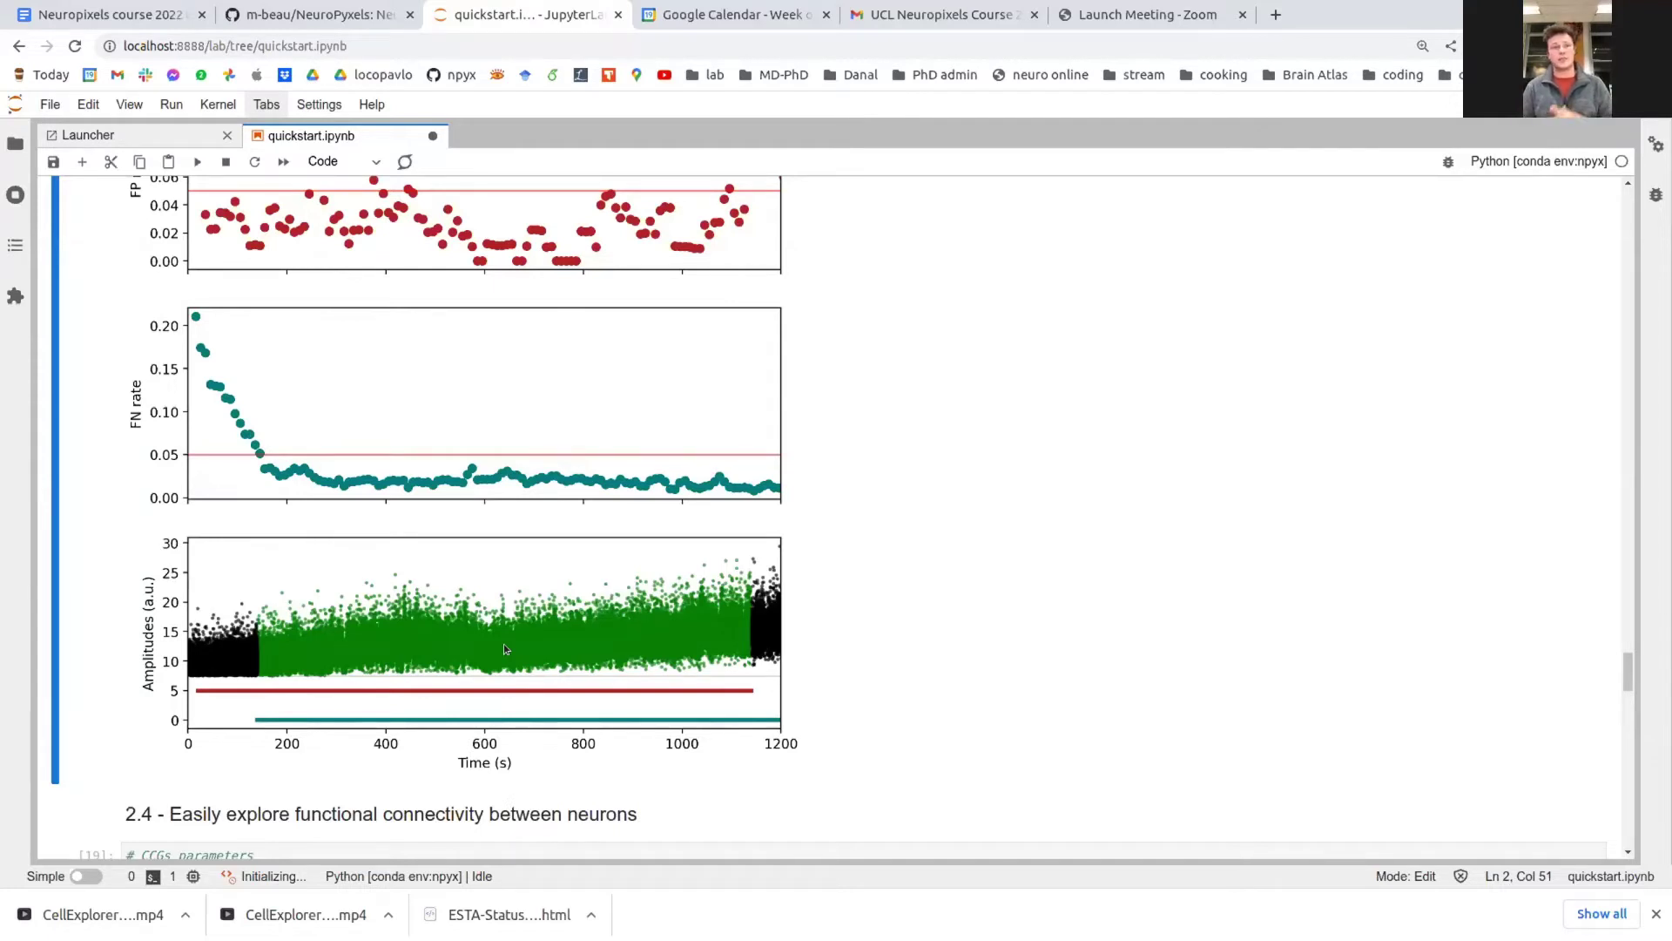
scroll(504, 647, "down", 2)
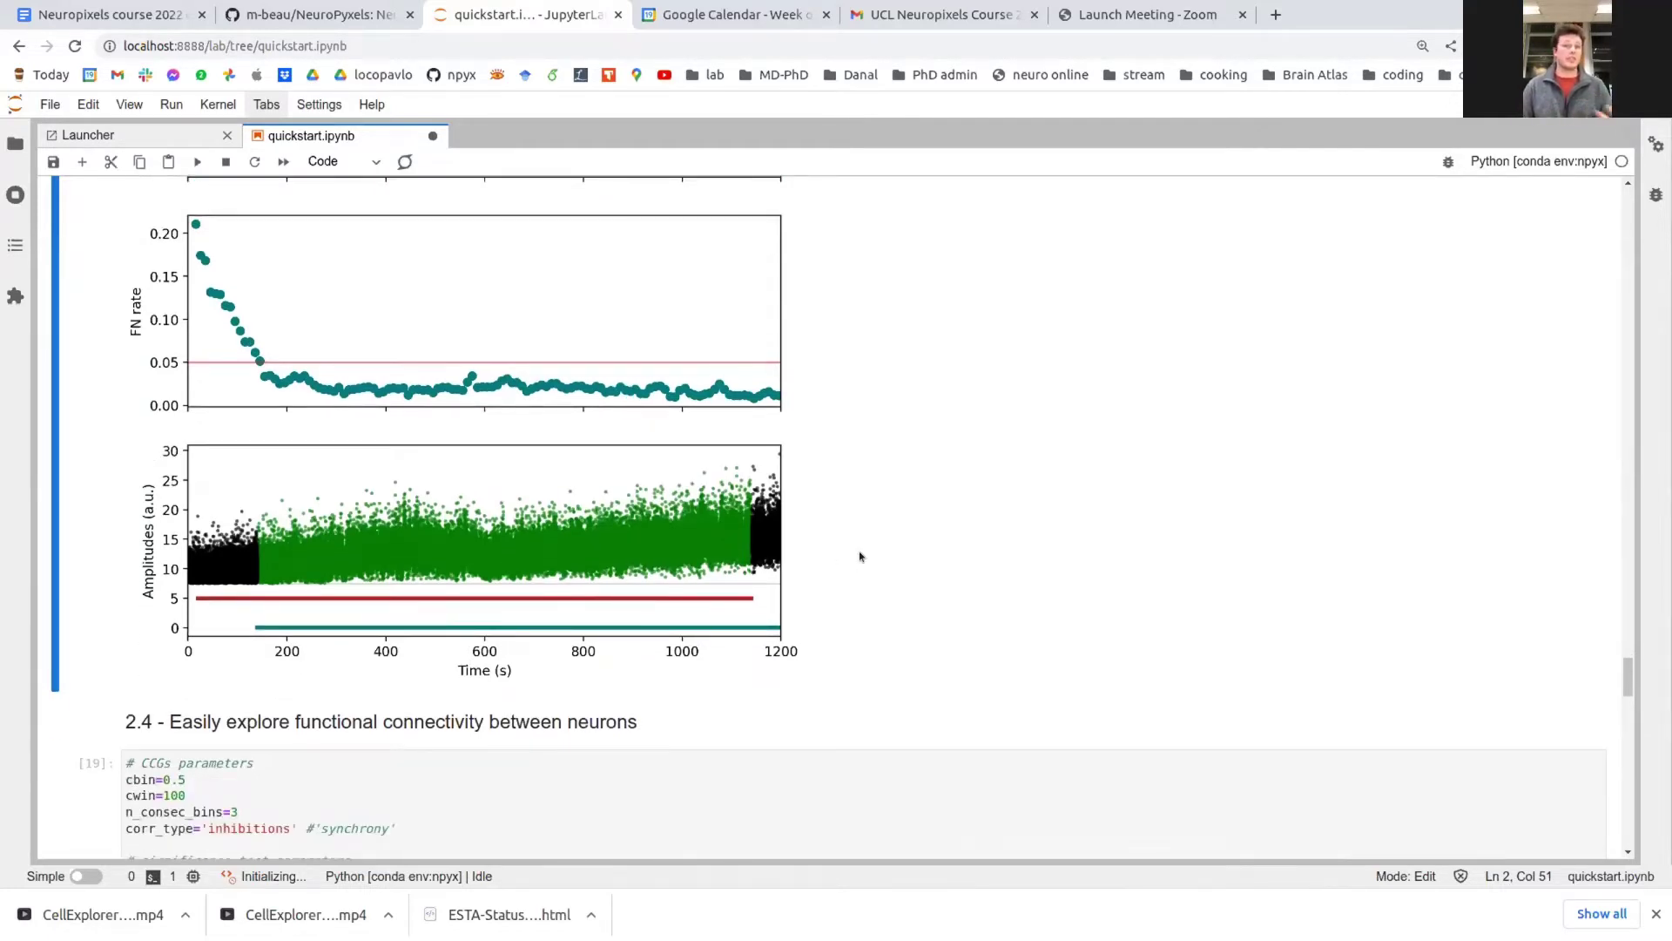
scroll(814, 579, "up", 2)
scroll(814, 579, "down", 2)
scroll(811, 581, "up", 3)
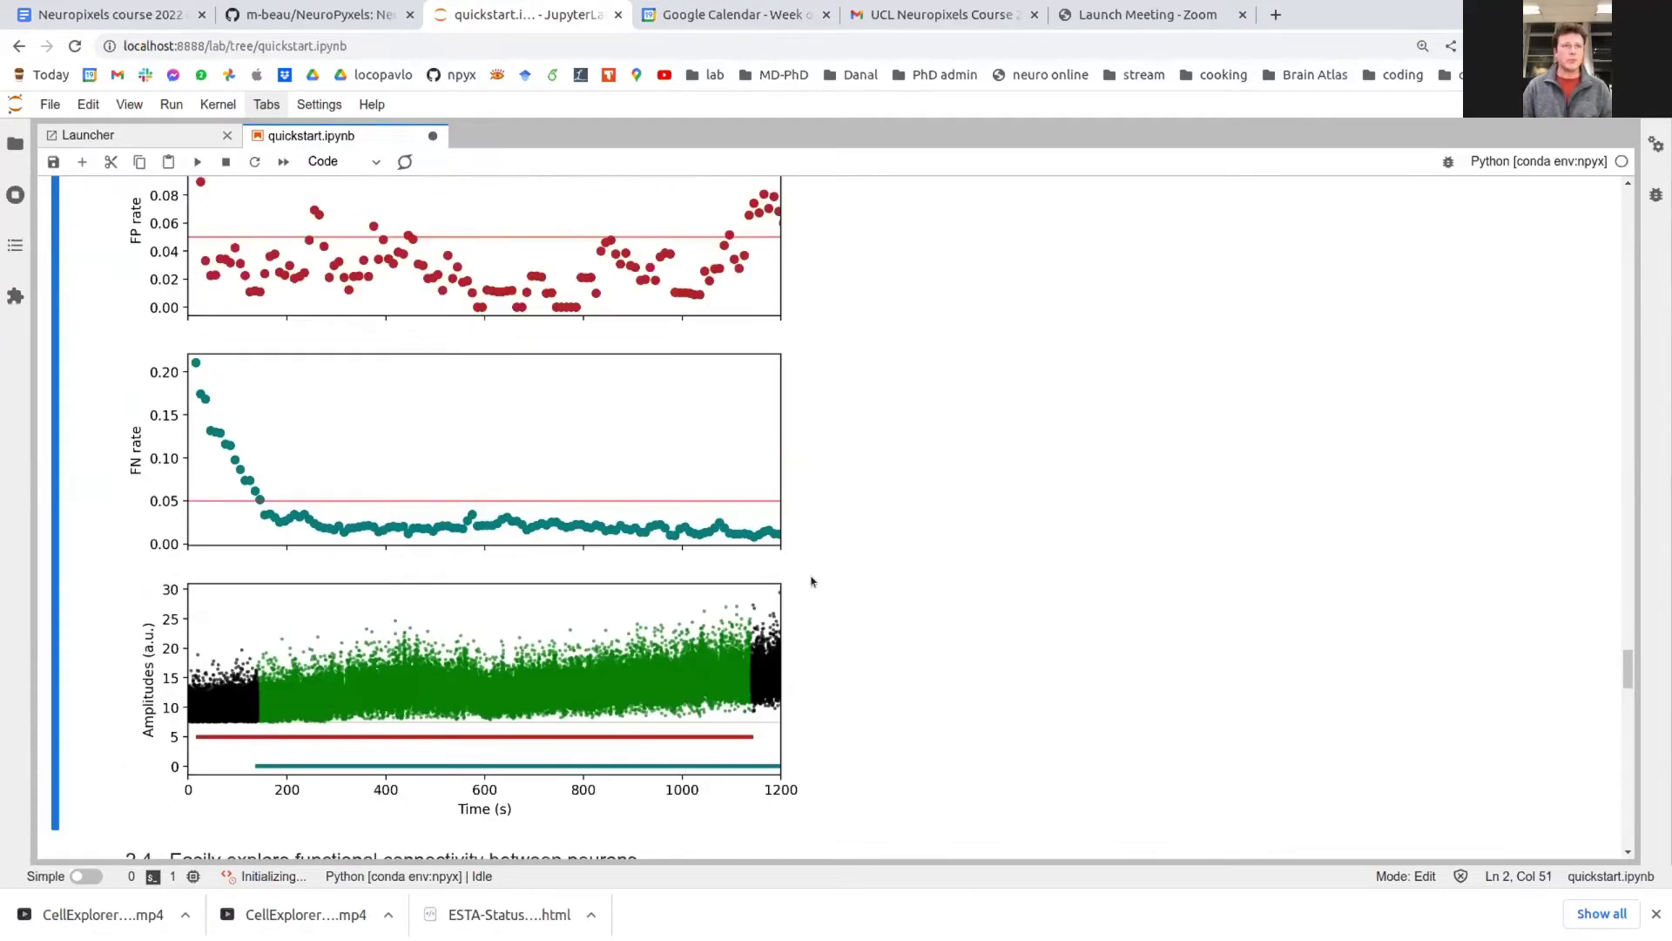
scroll(784, 513, "down", 6)
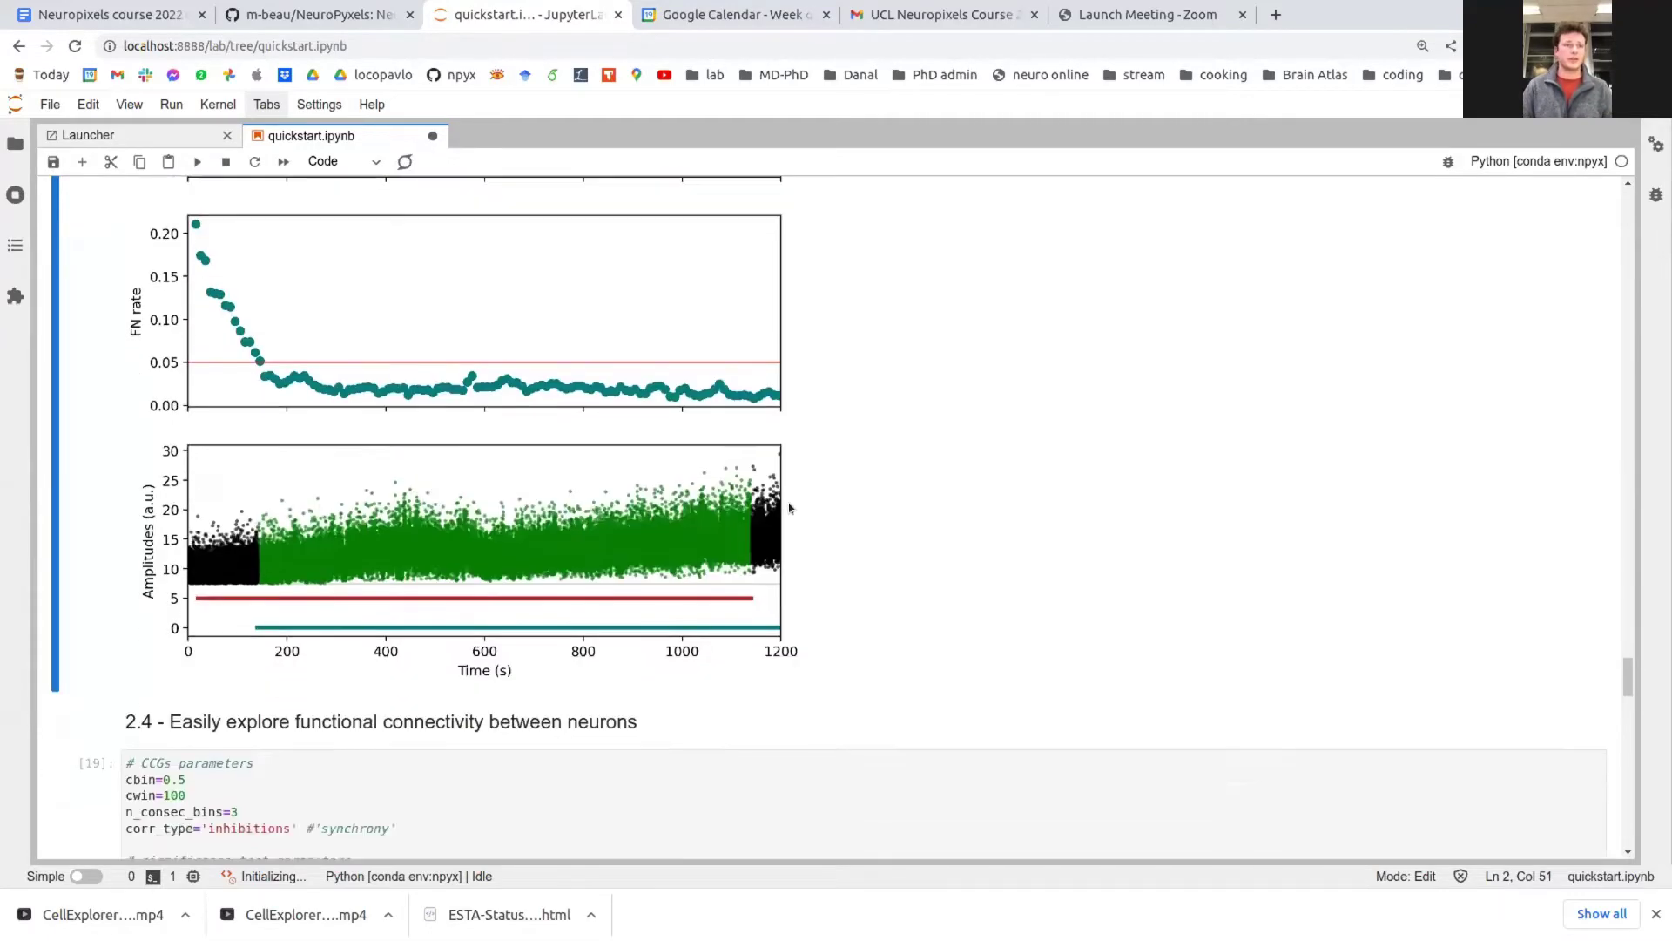
Run the CCG parameters cell to plot the depth-sorted inhibition matrix for 29 units above 40Hz
left_click(380, 593)
scroll(621, 599, "down", 2)
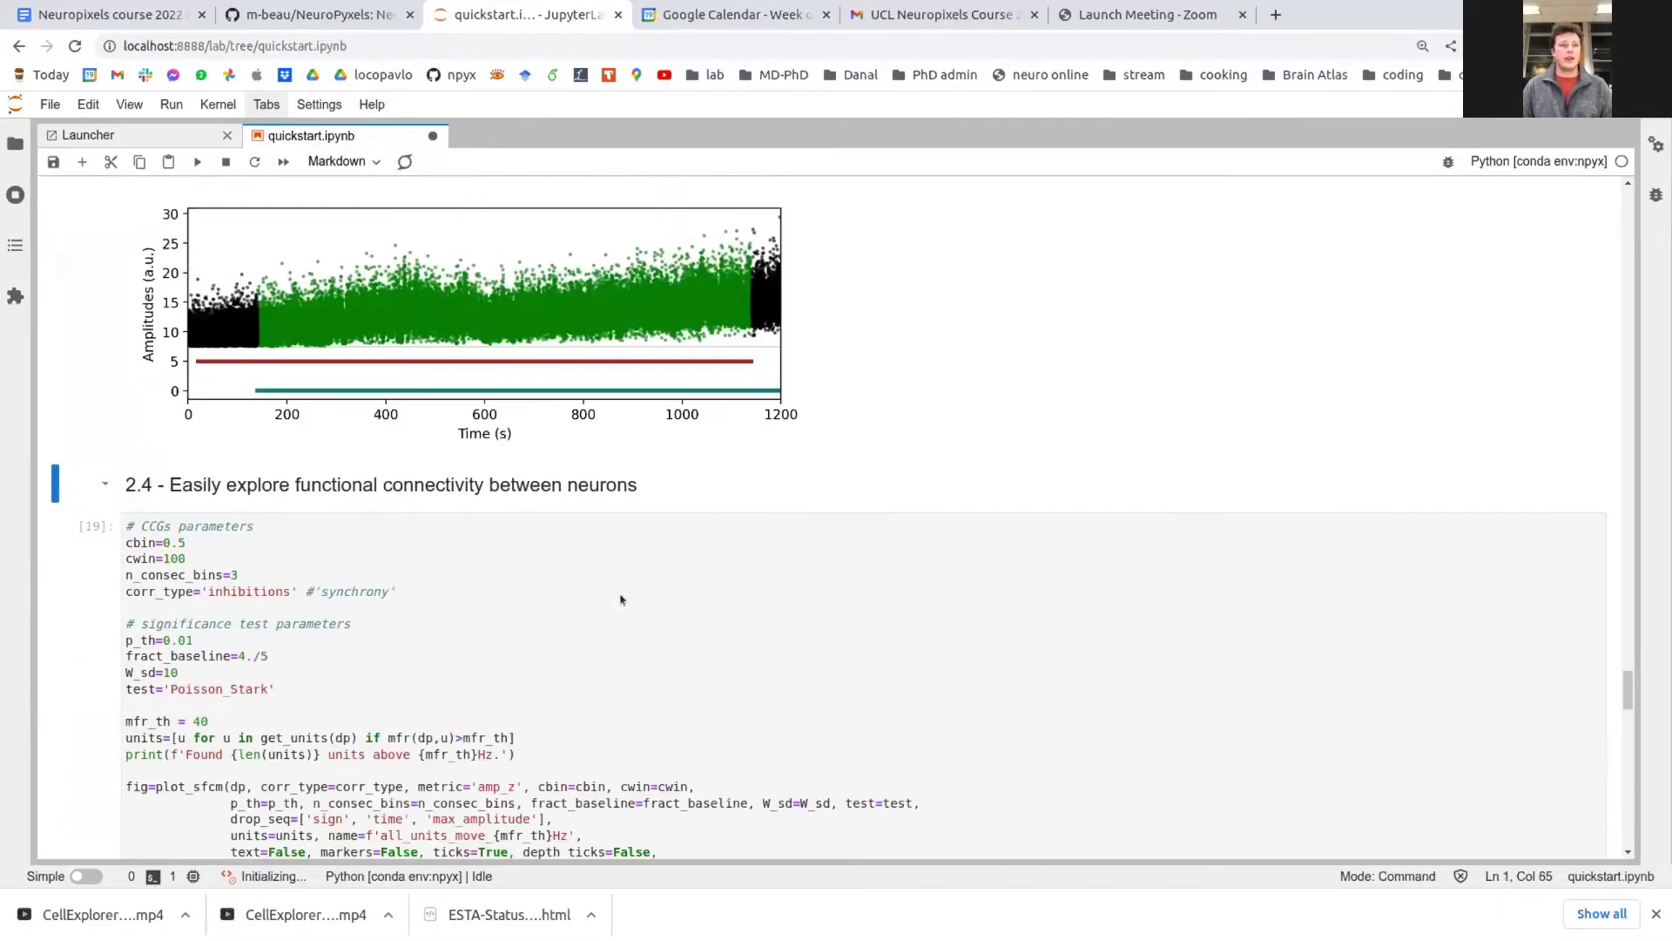
left_click(620, 599)
key("shift+Return")
scroll(621, 599, "up", 6)
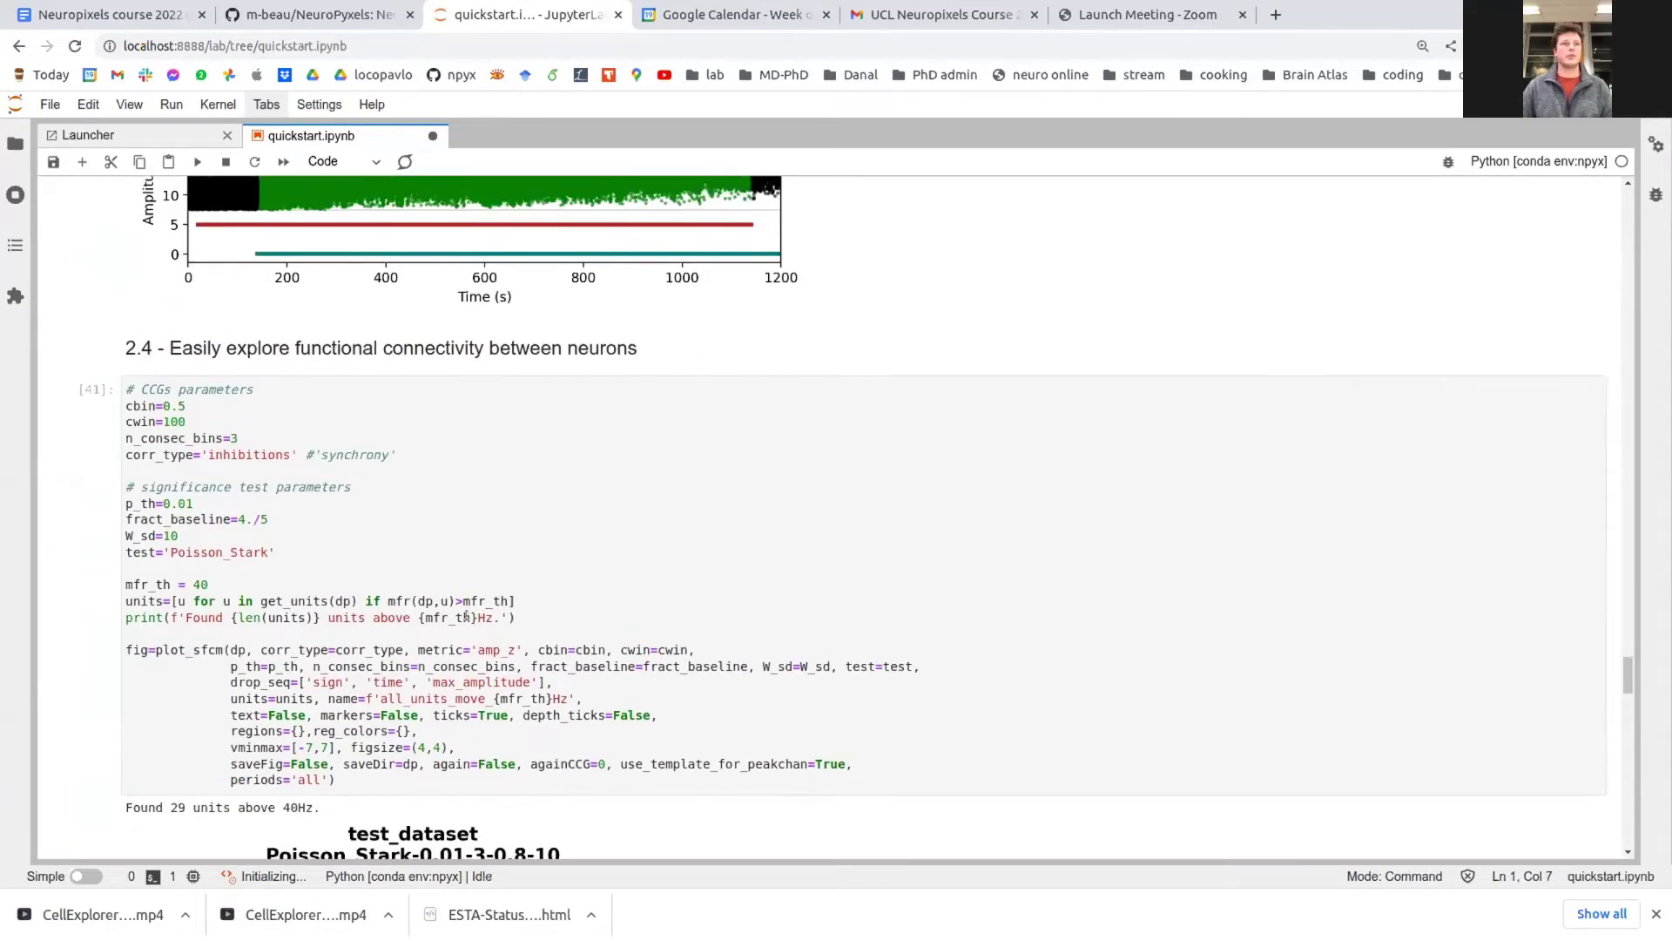
scroll(160, 528, "down", 4)
double_click(191, 465)
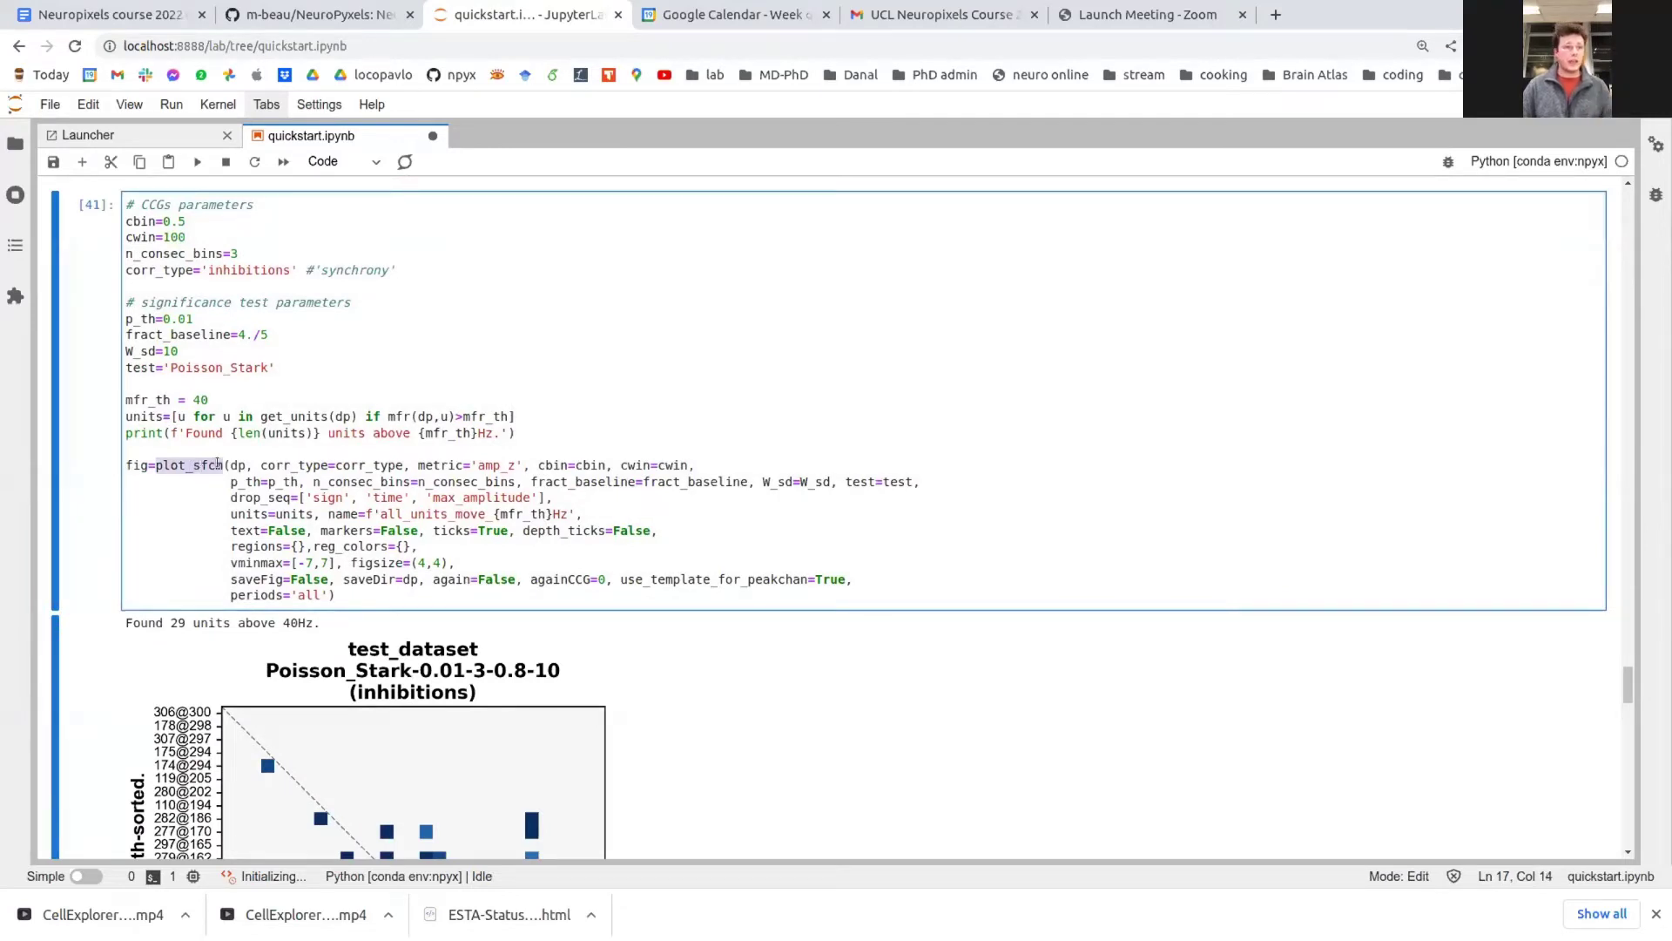
scroll(217, 464, "down", 6)
scroll(217, 411, "down", 2)
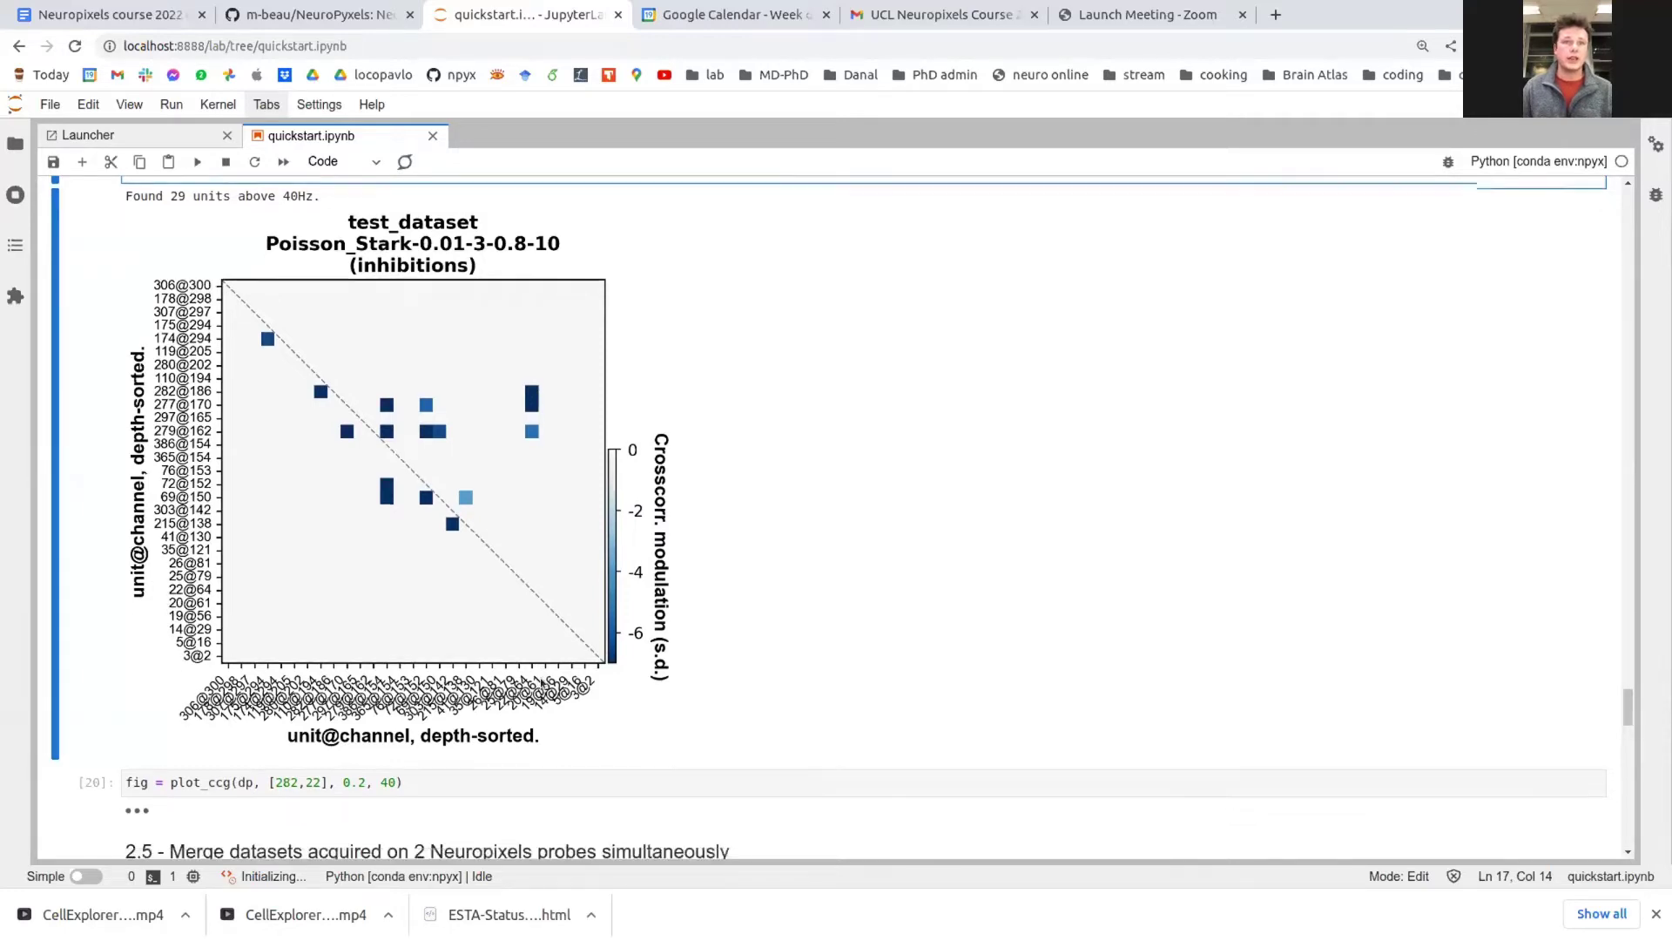
scroll(459, 511, "down", 3)
Plot the unit 282 versus unit 22 crosscorrelogram over ±20 ms
left_click(459, 516)
key("shift+Return")
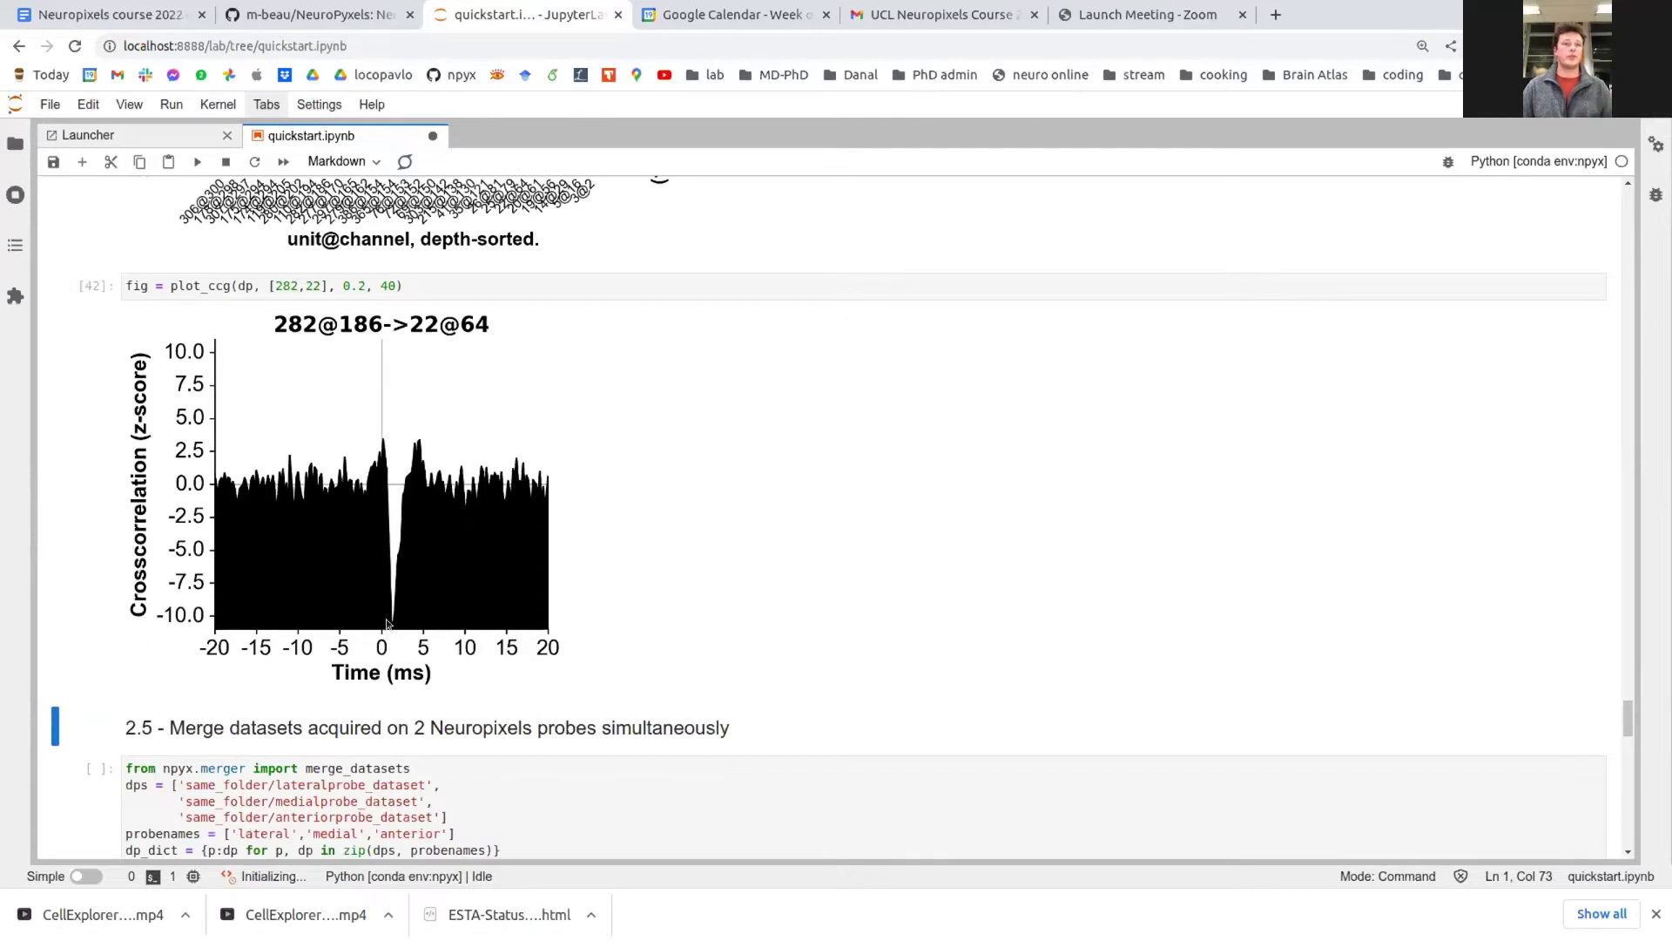
scroll(314, 259, "up", 3)
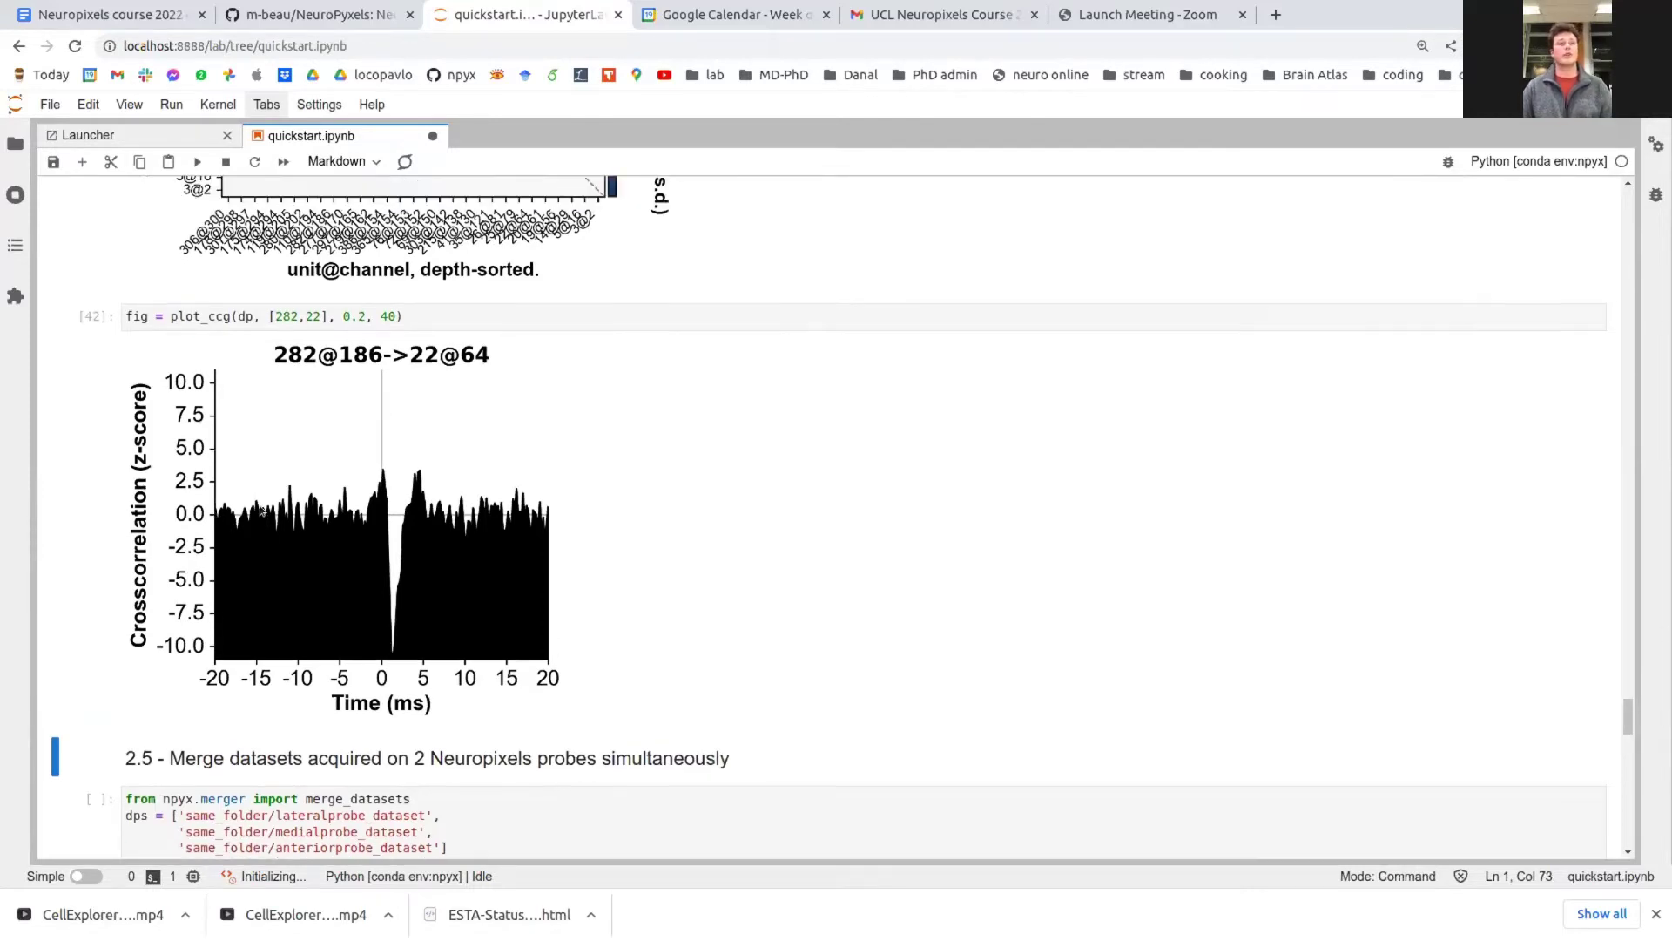
scroll(322, 343, "down", 3)
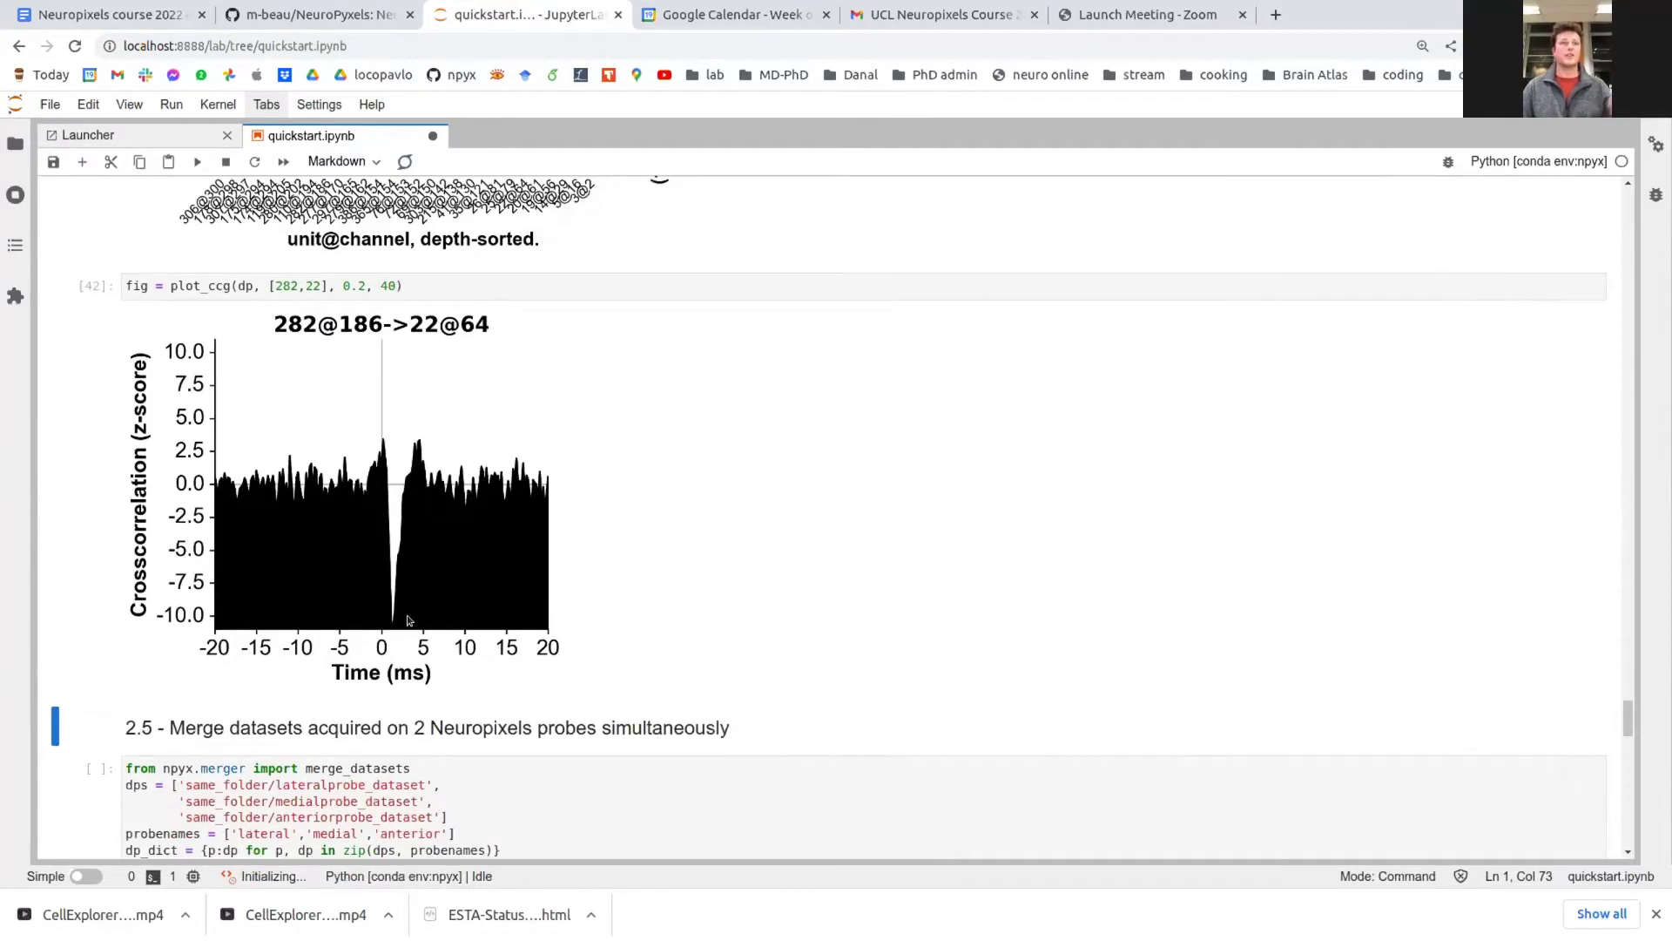
scroll(405, 614, "down", 3)
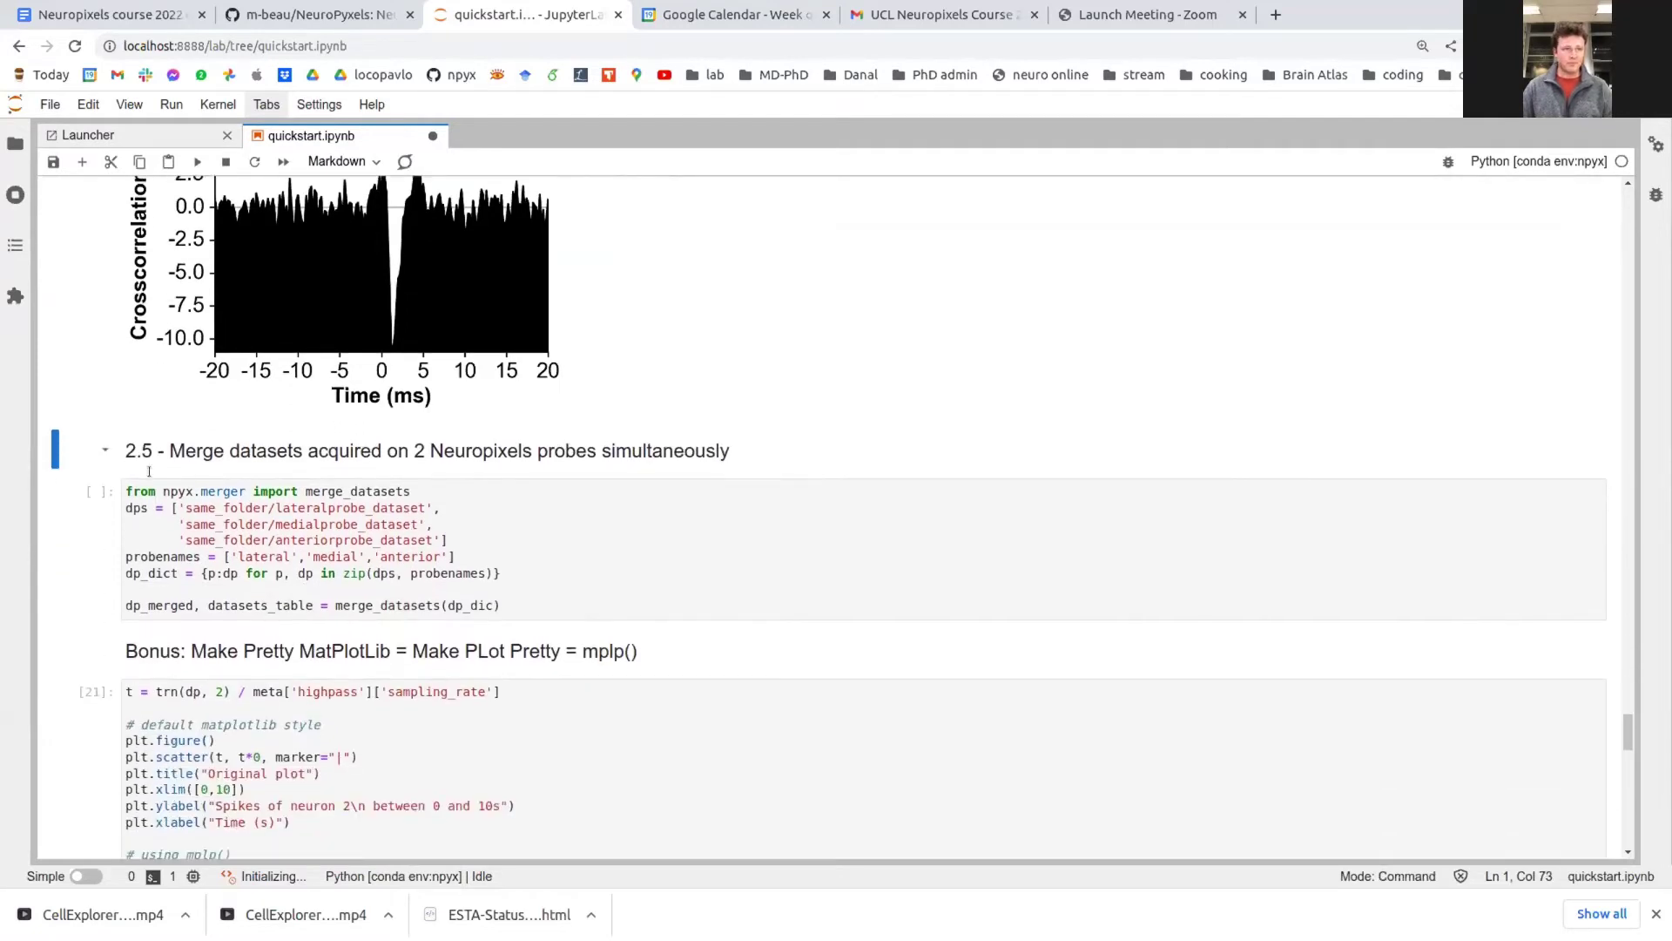
Select and inspect the unrun merge_datasets cell in section 2.5
left_click(114, 532)
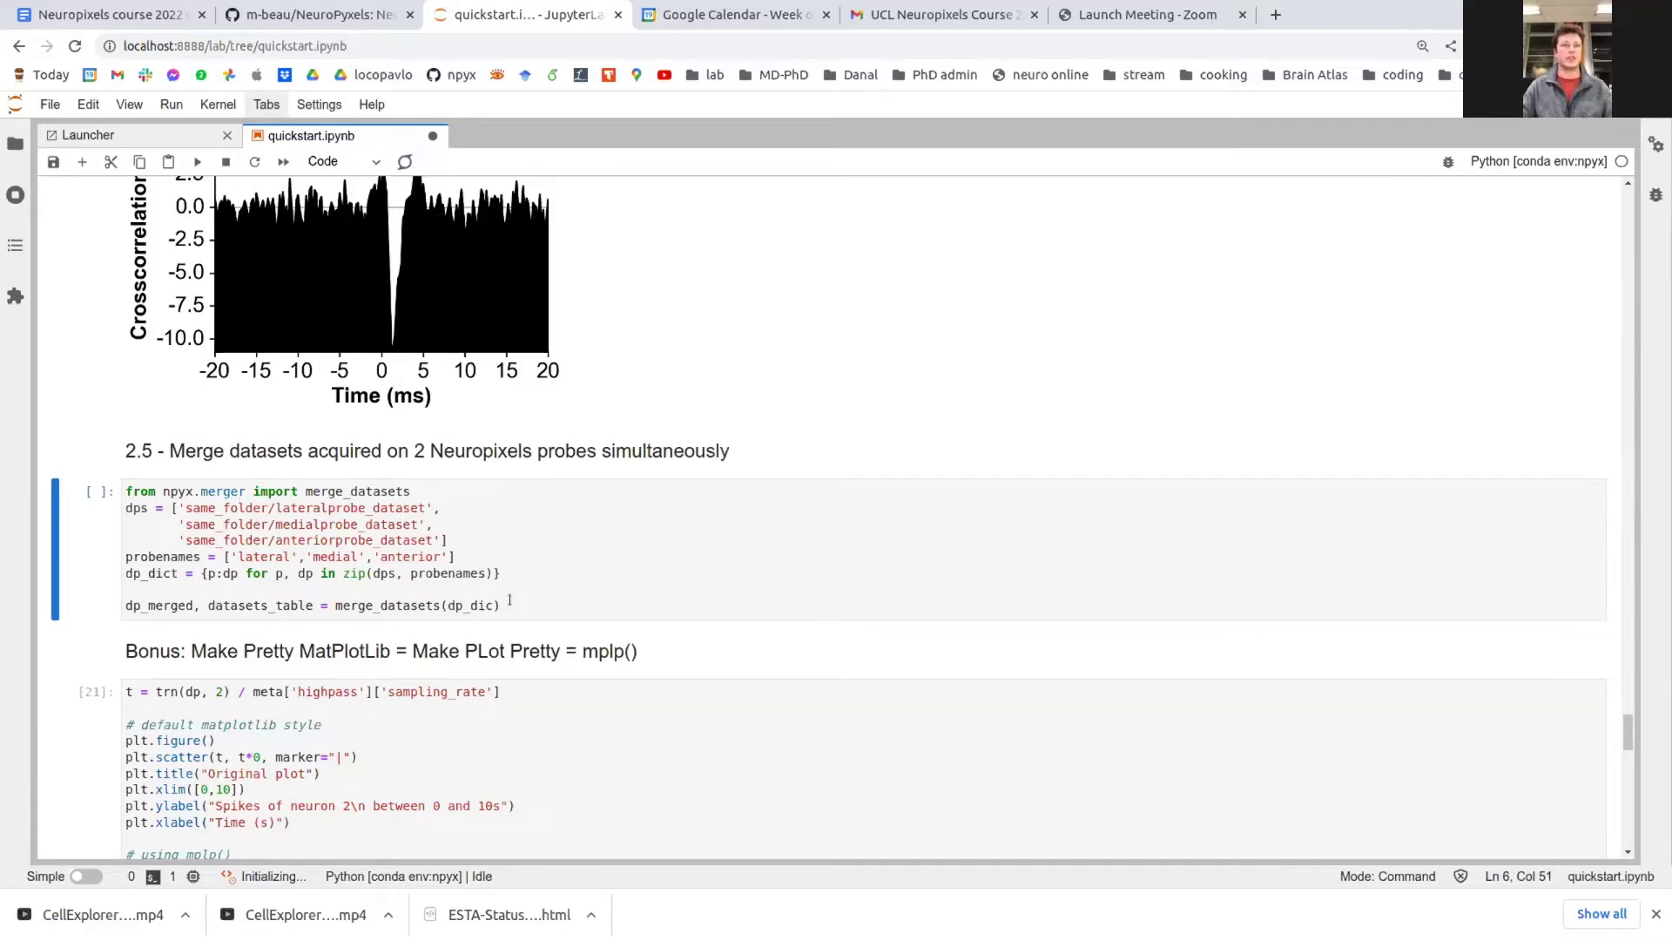
left_click(509, 601)
scroll(512, 662, "down", 1)
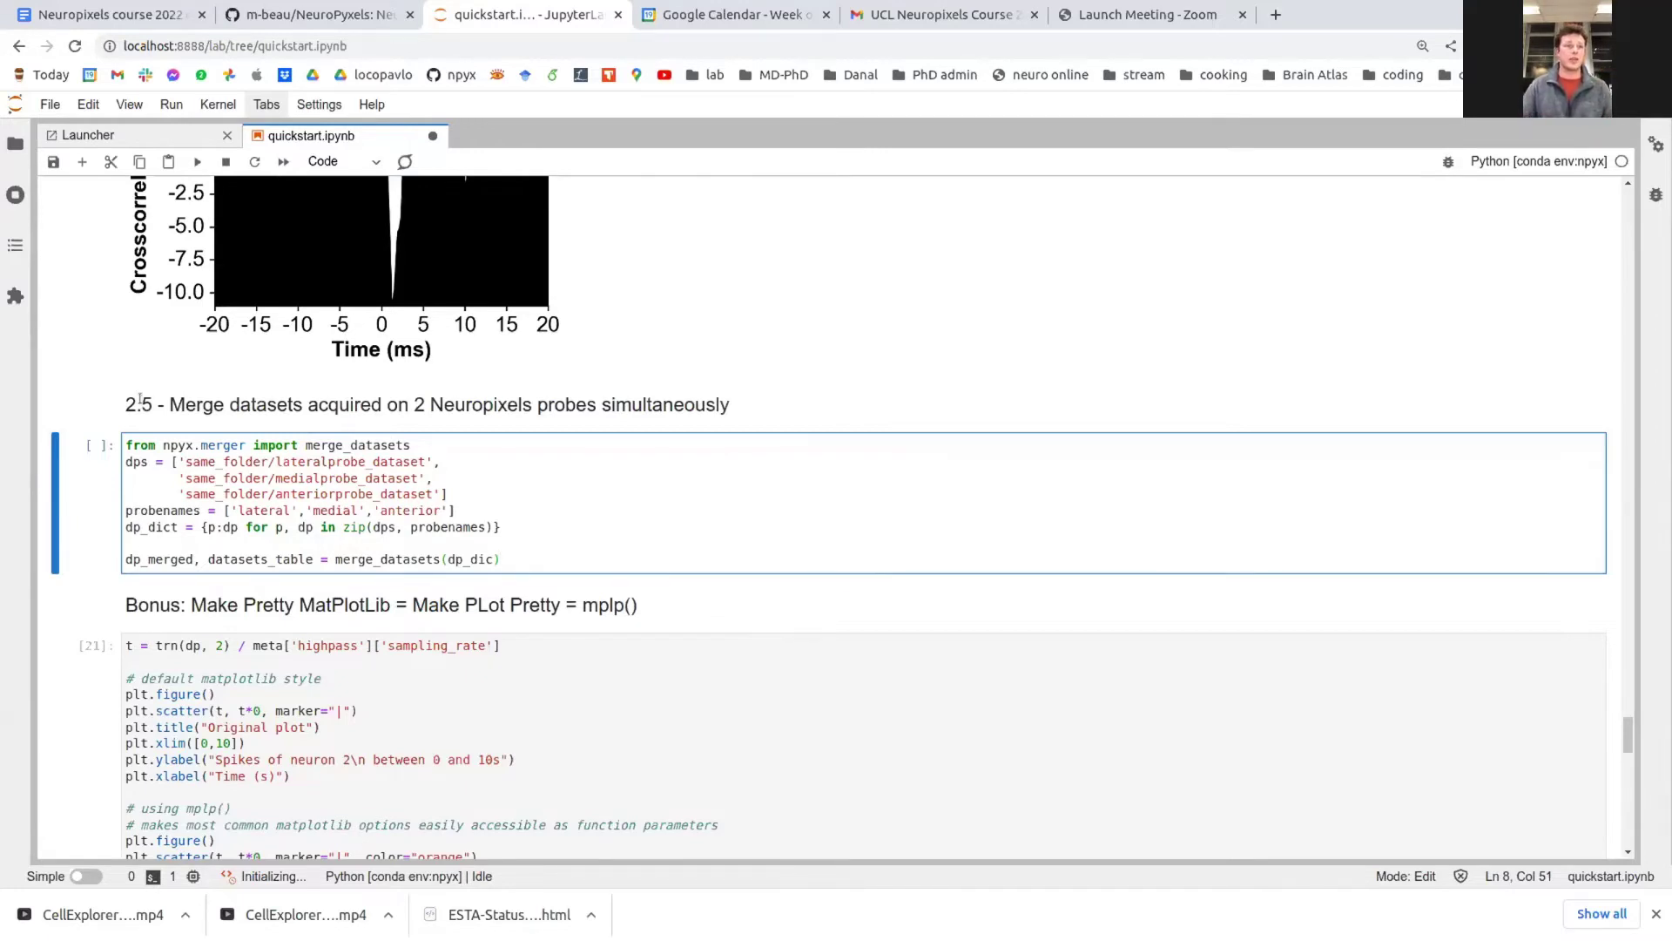
scroll(636, 601, "up", 1)
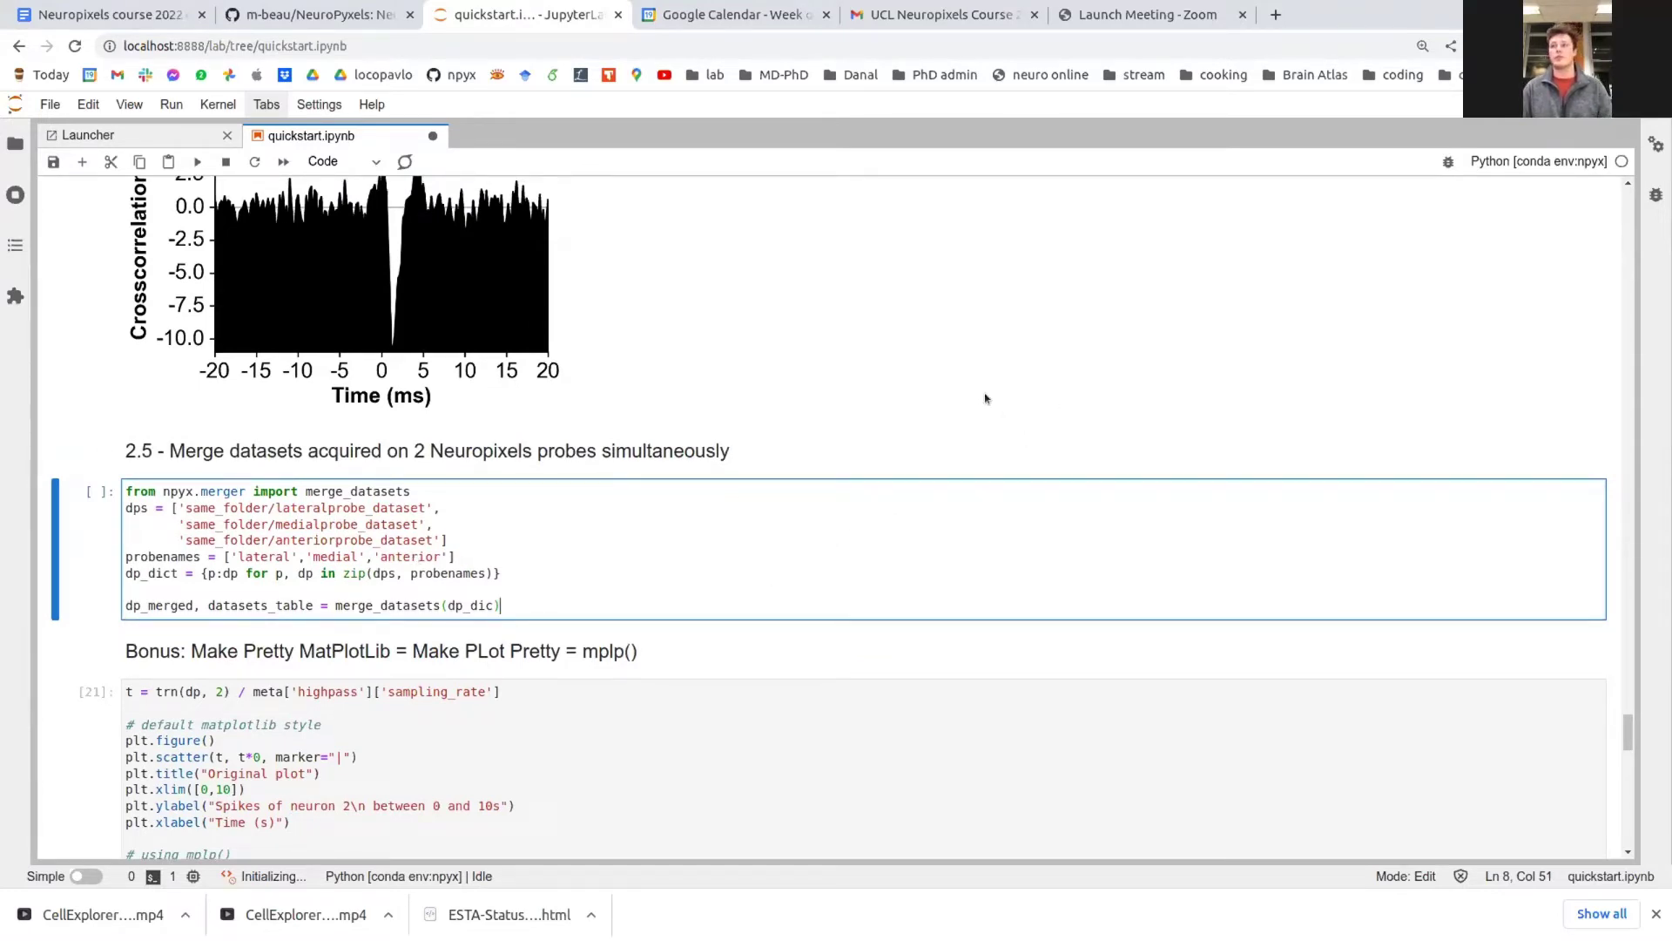
scroll(876, 446, "up", 1)
scroll(875, 446, "up", 1)
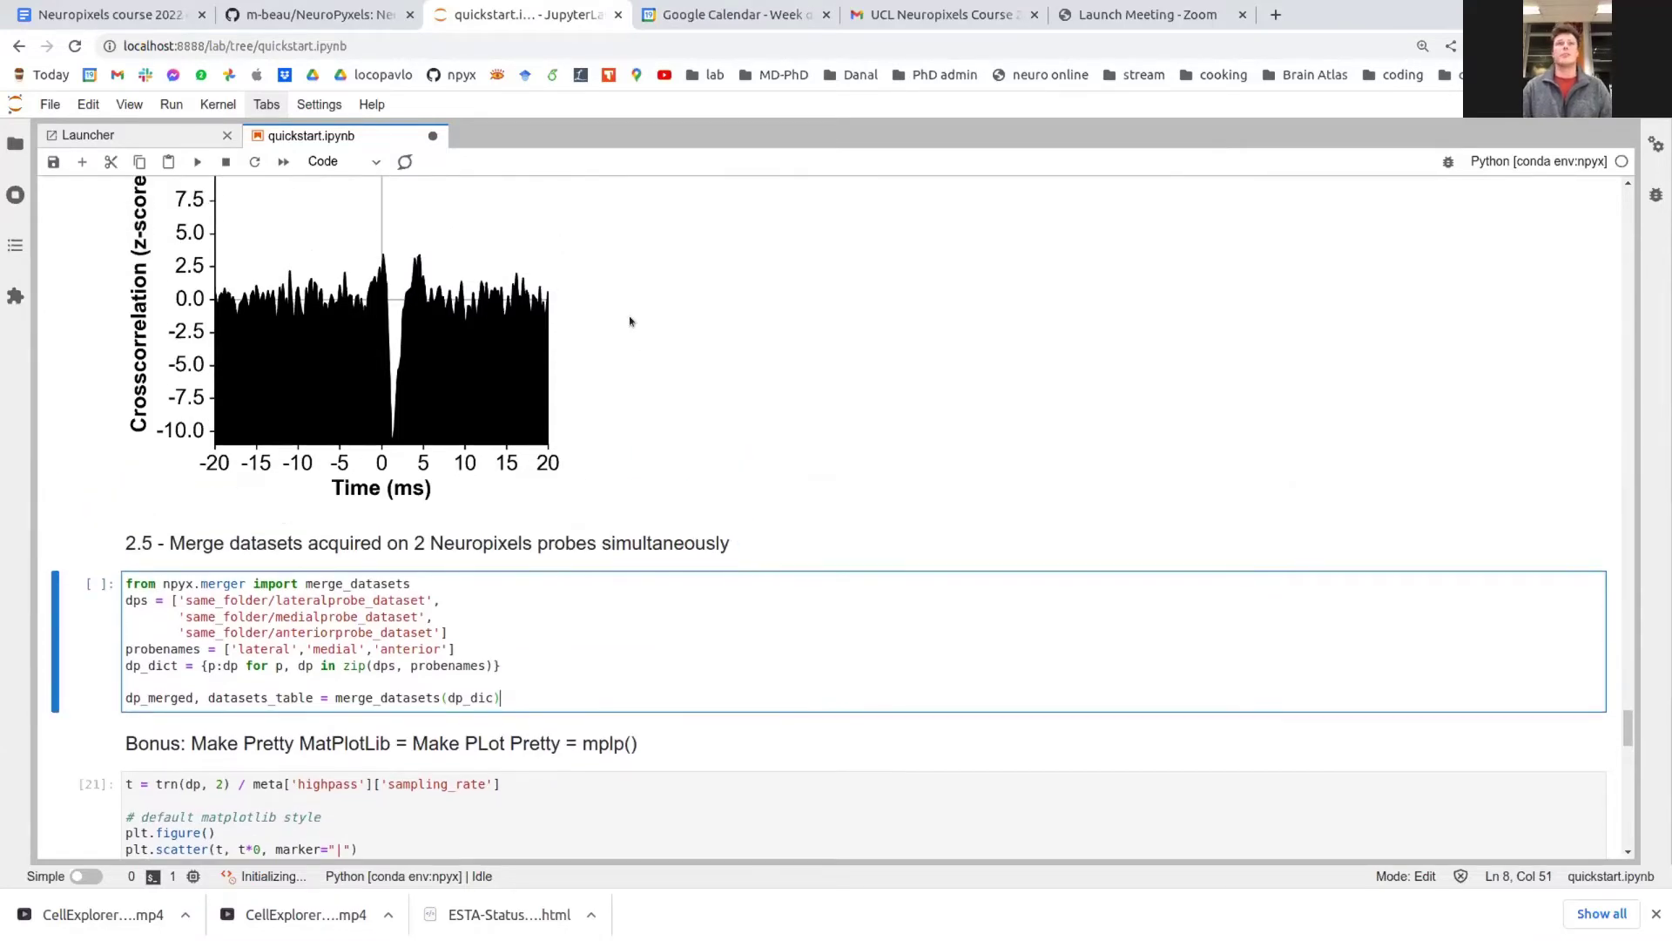
Bring the CellExplorer video window in VLC forward and maximise it
key("super")
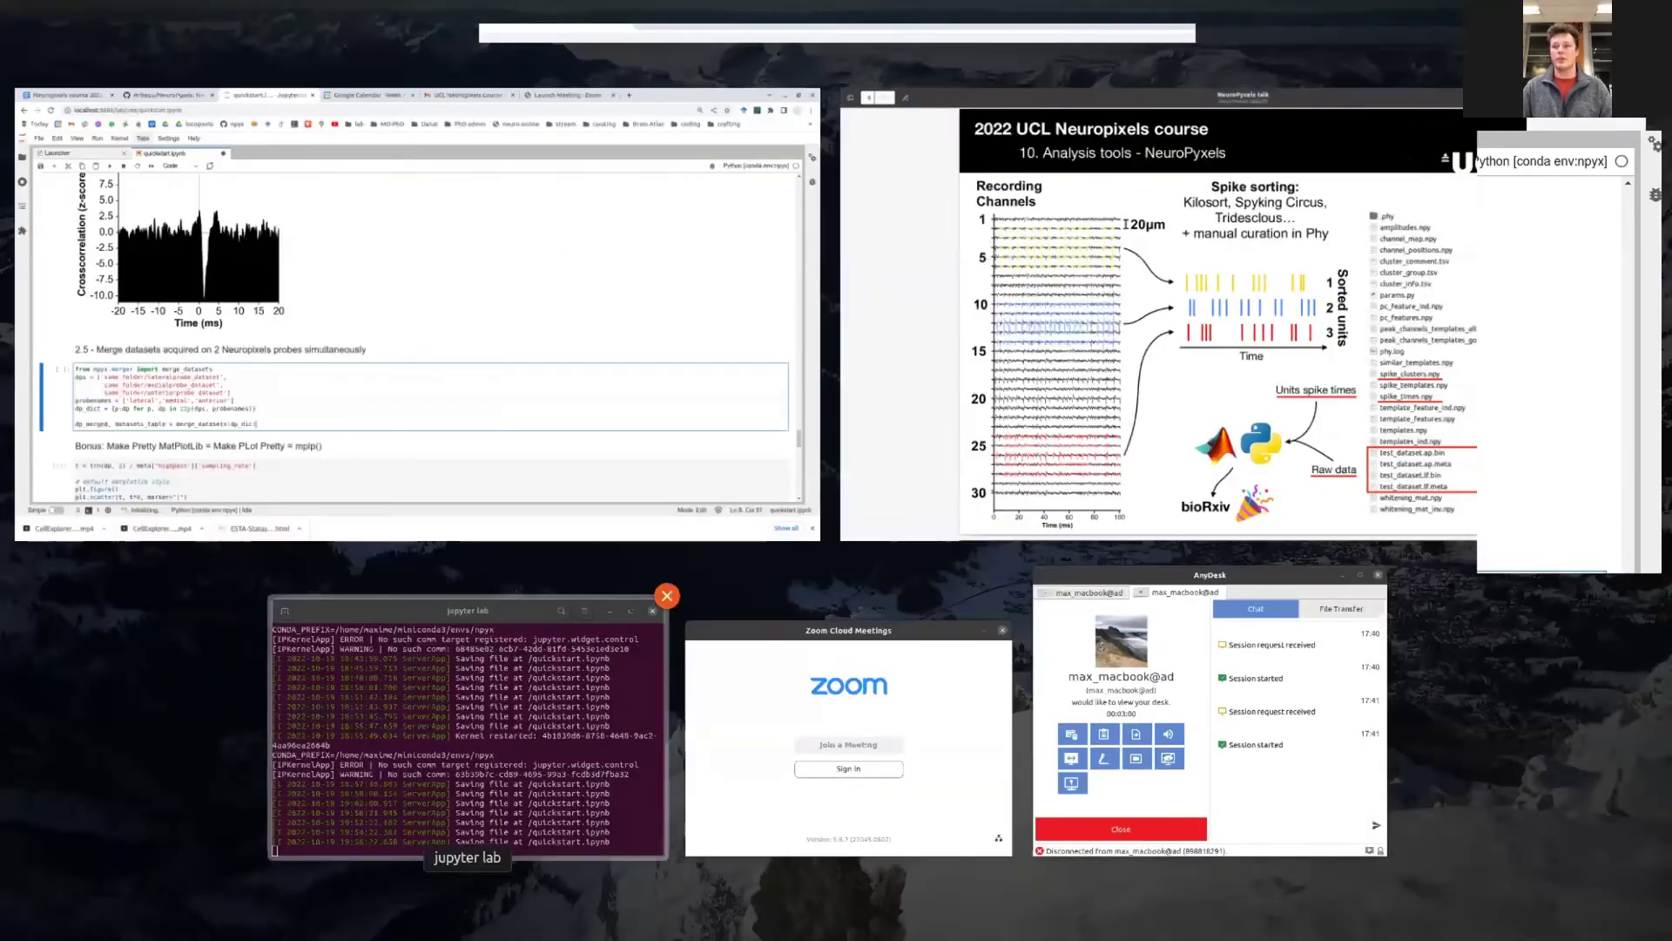
key("super")
key("alt+Tab")
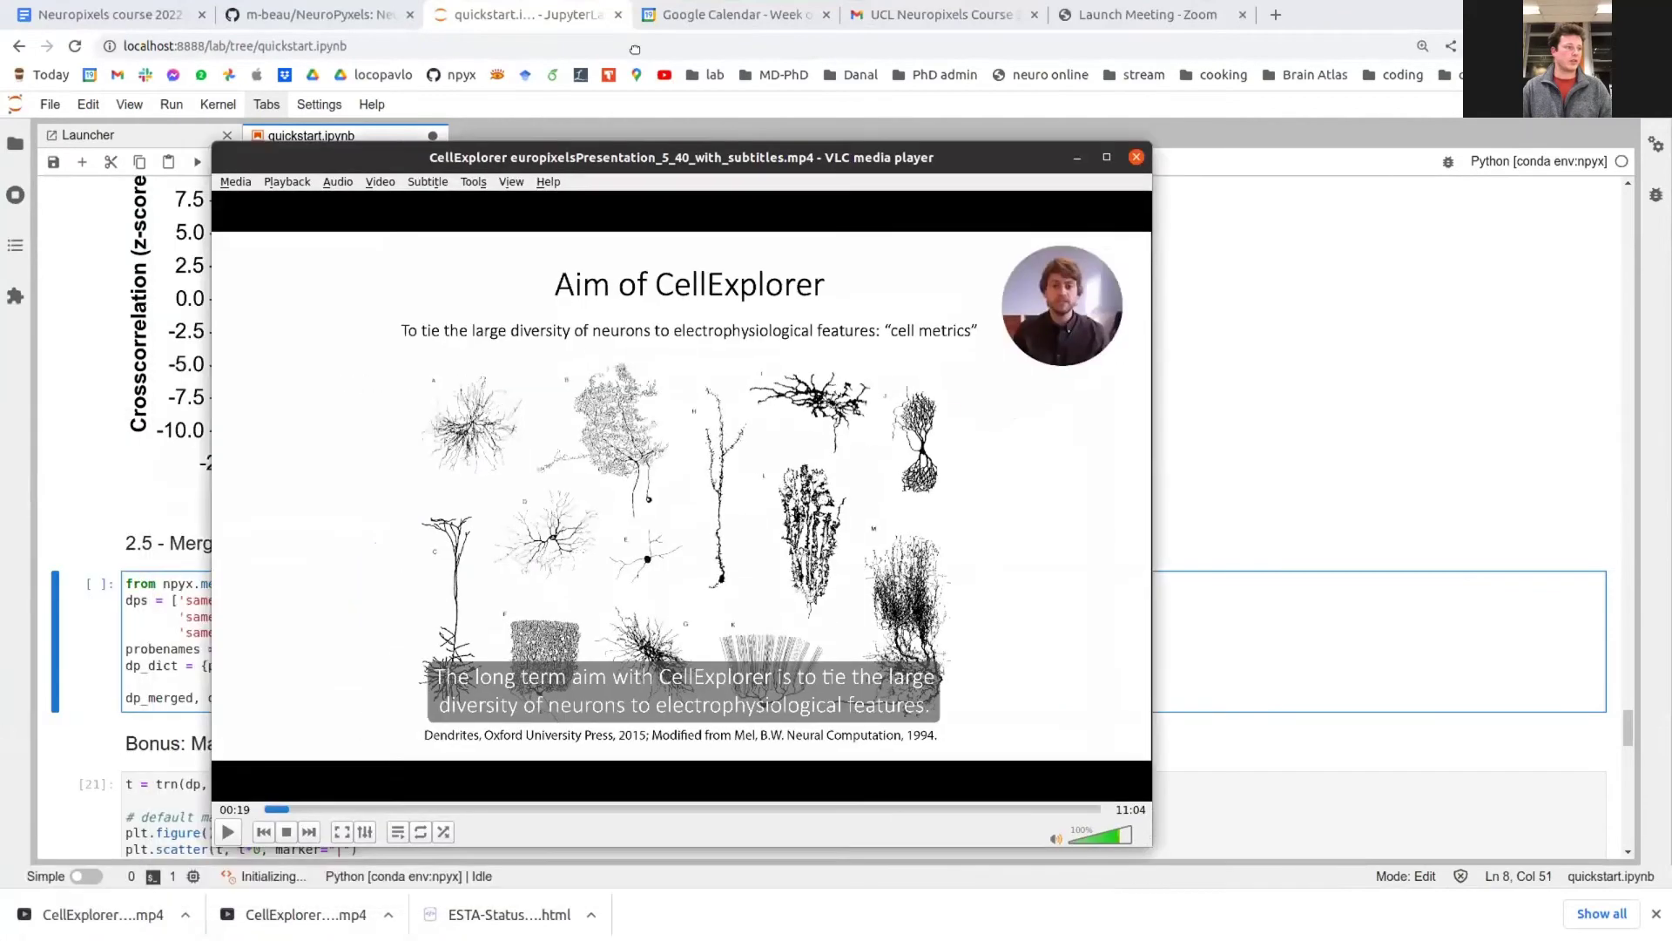
left_click_drag(613, 150, 613, 8)
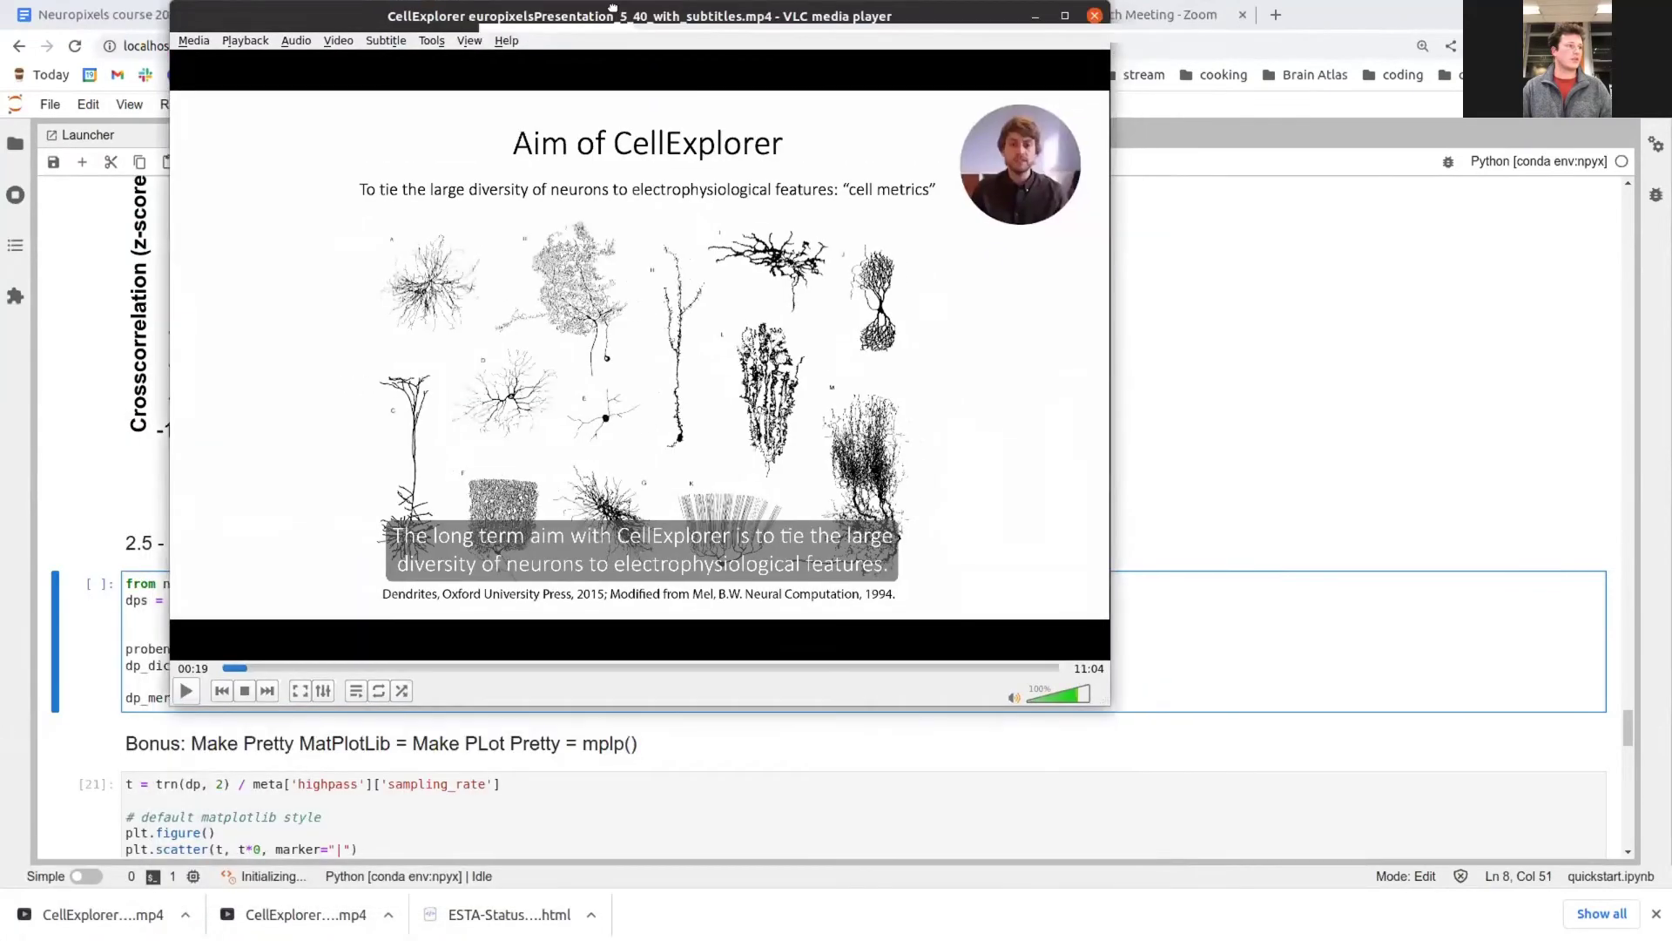
double_click(568, 19)
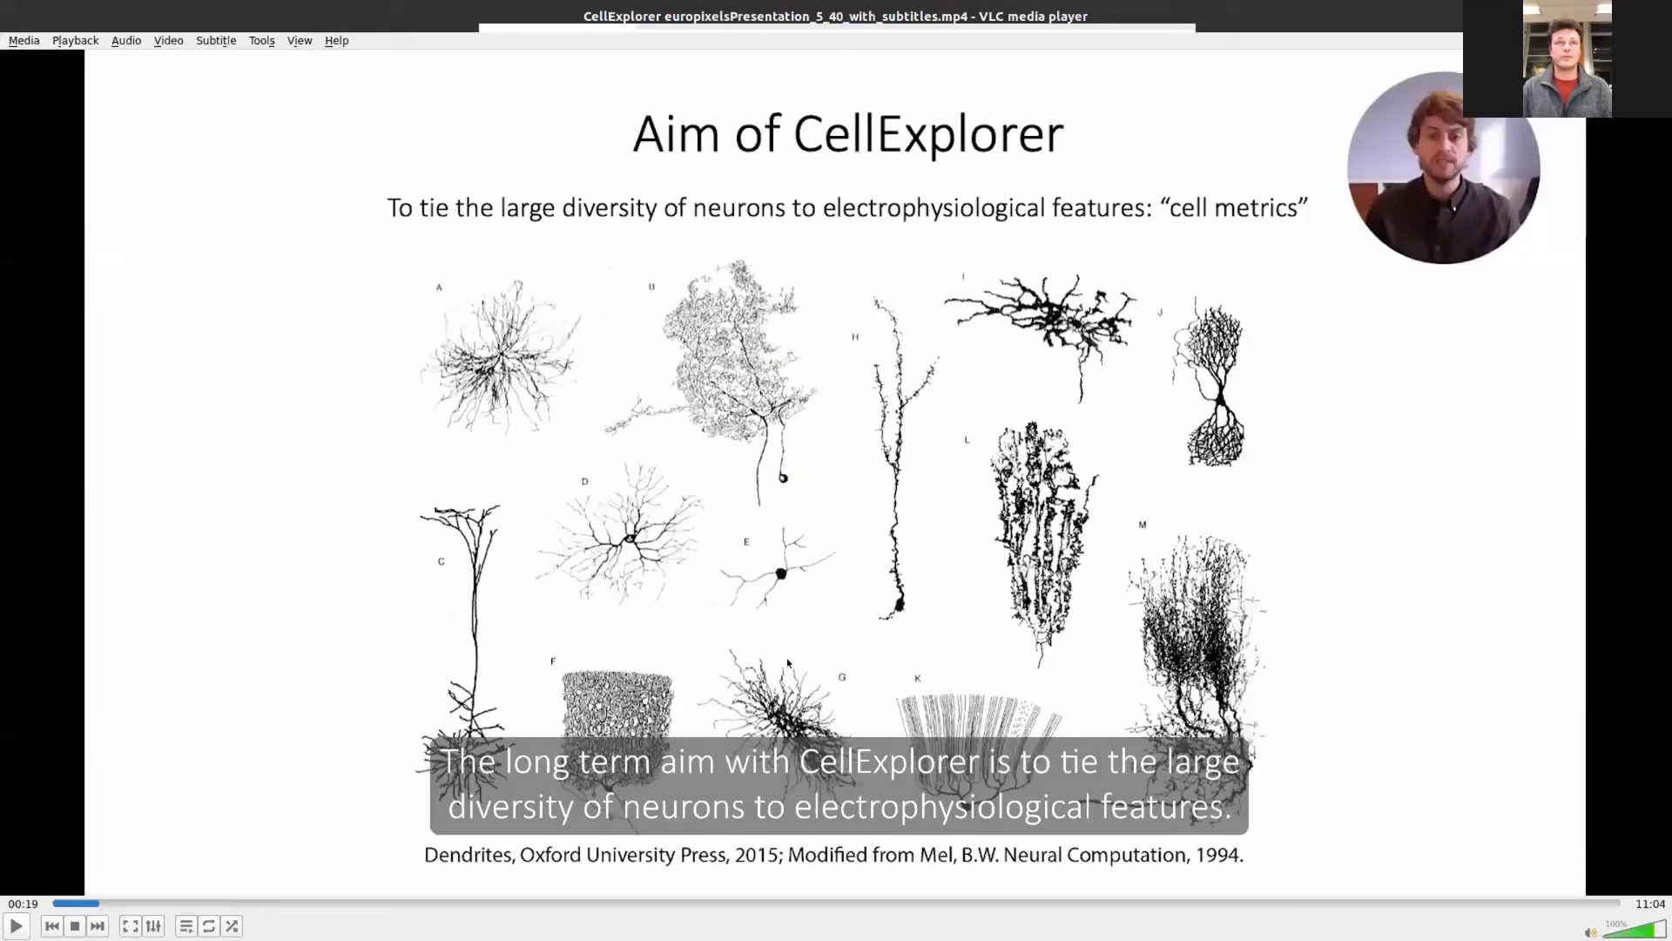
Rewind to the start, raise the volume, play to 00:05, then return to the notebook
left_click(55, 903)
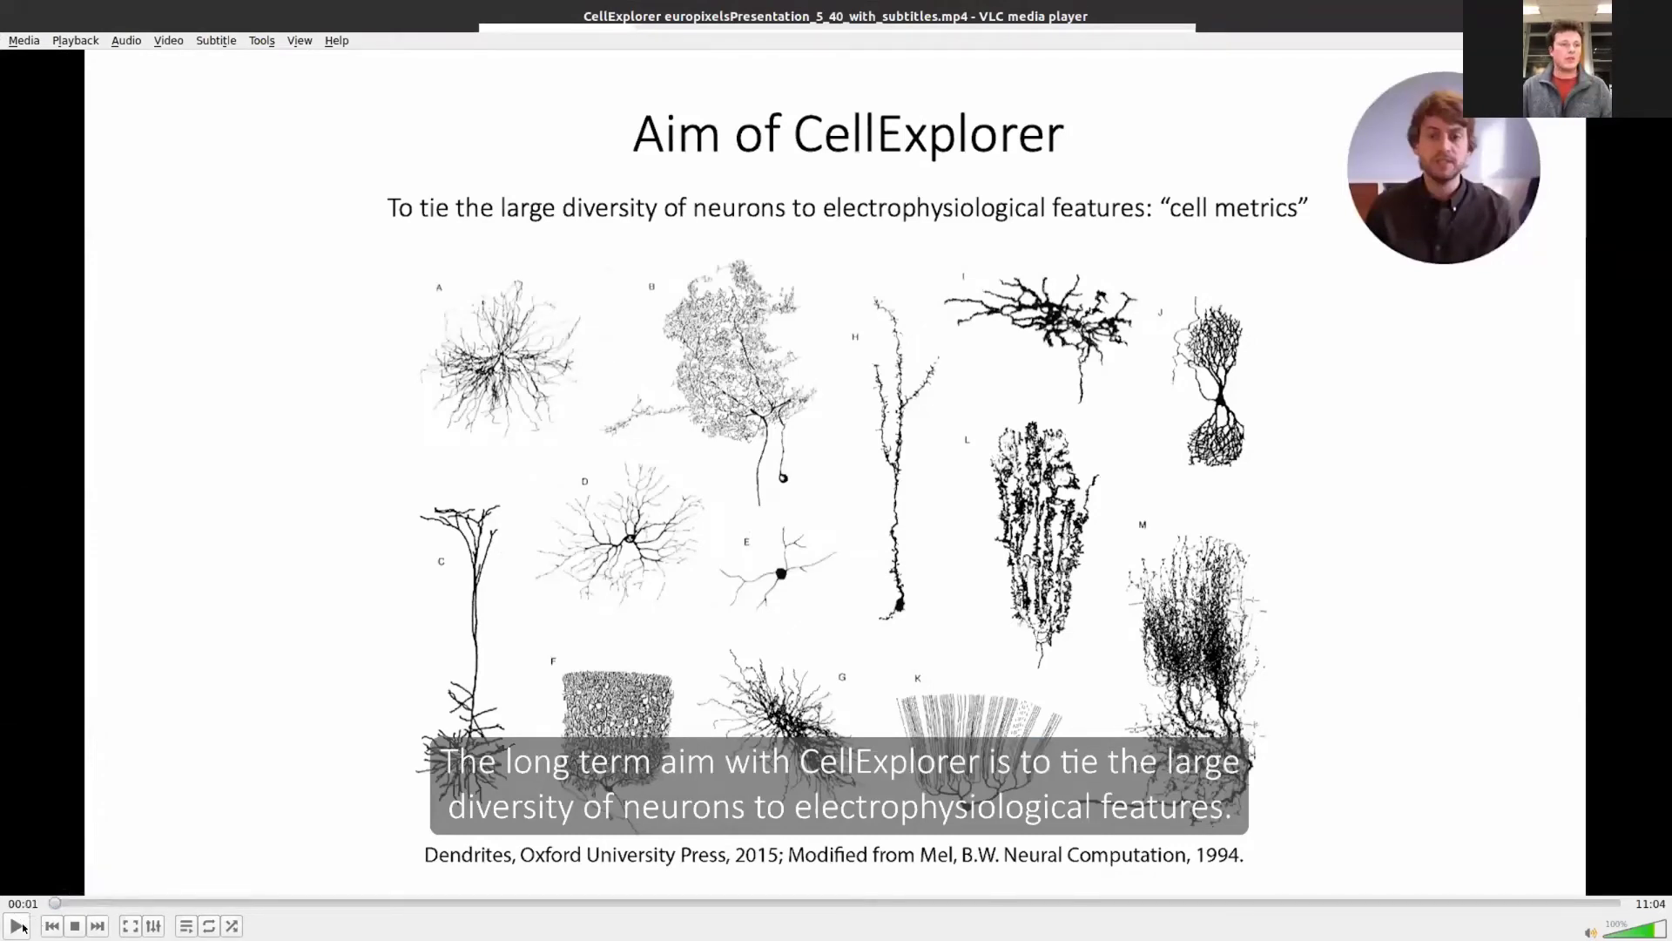
key("XF86AudioRaiseVolume")
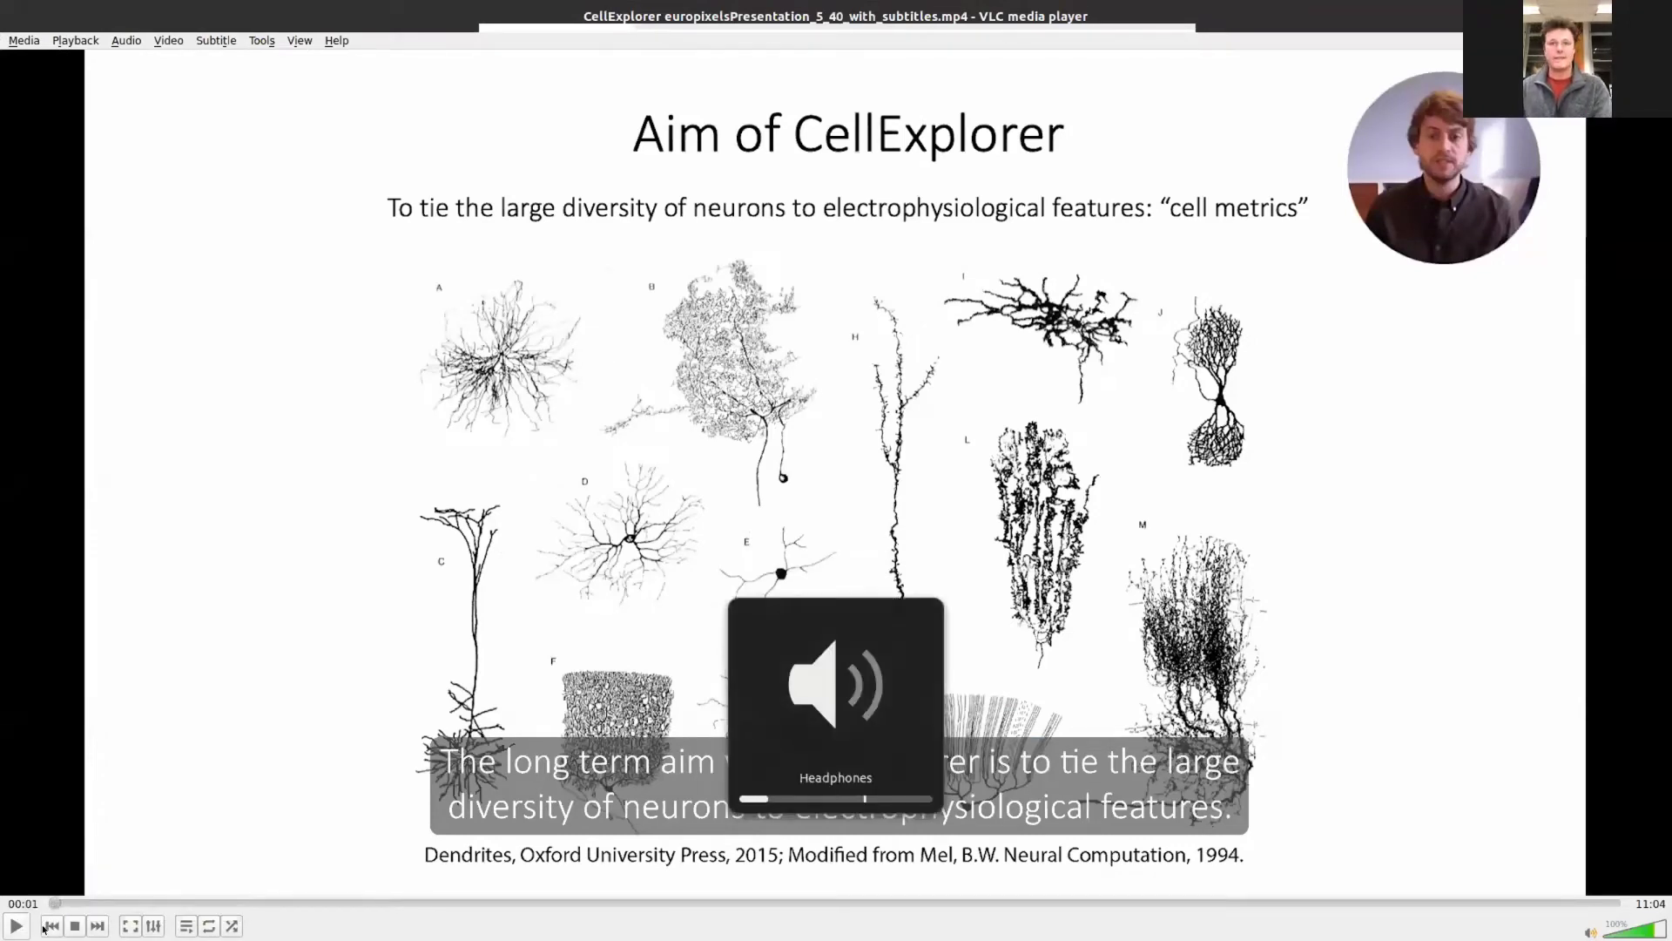
key("XF86AudioRaiseVolume")
key("XF86AudioRaiseVolume")
key("XF86AudioRaiseVolume")
key("XF86AudioRaiseVolume")
key("XF86AudioRaiseVolume")
key("XF86AudioRaiseVolume")
left_click(21, 925)
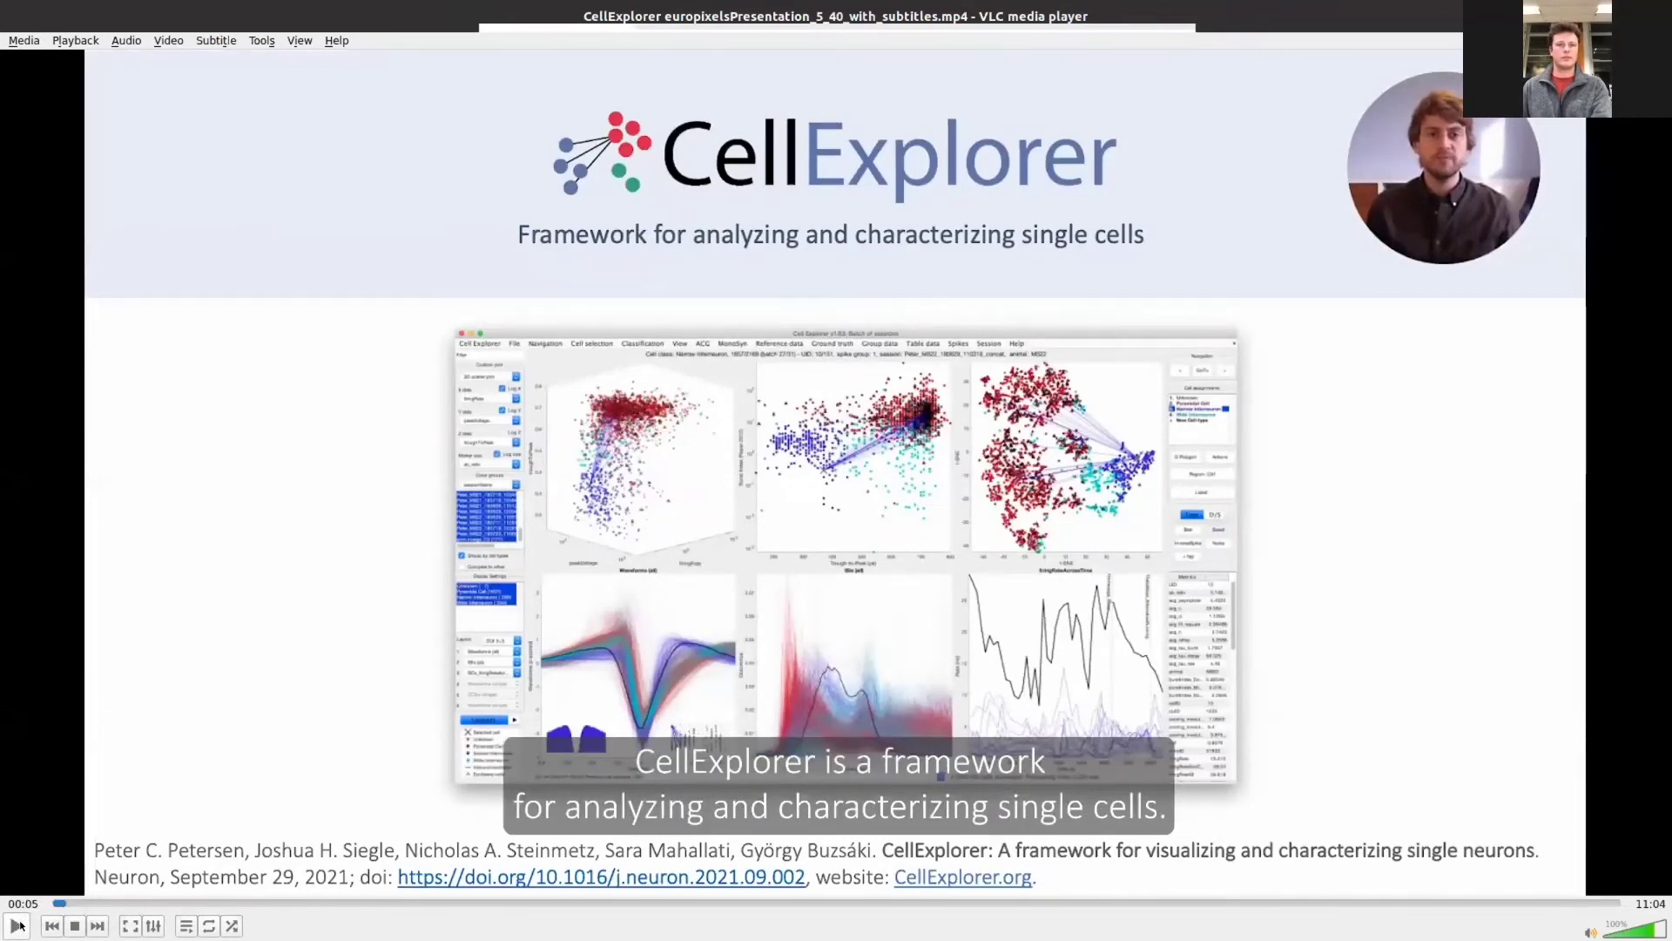
left_click(18, 925)
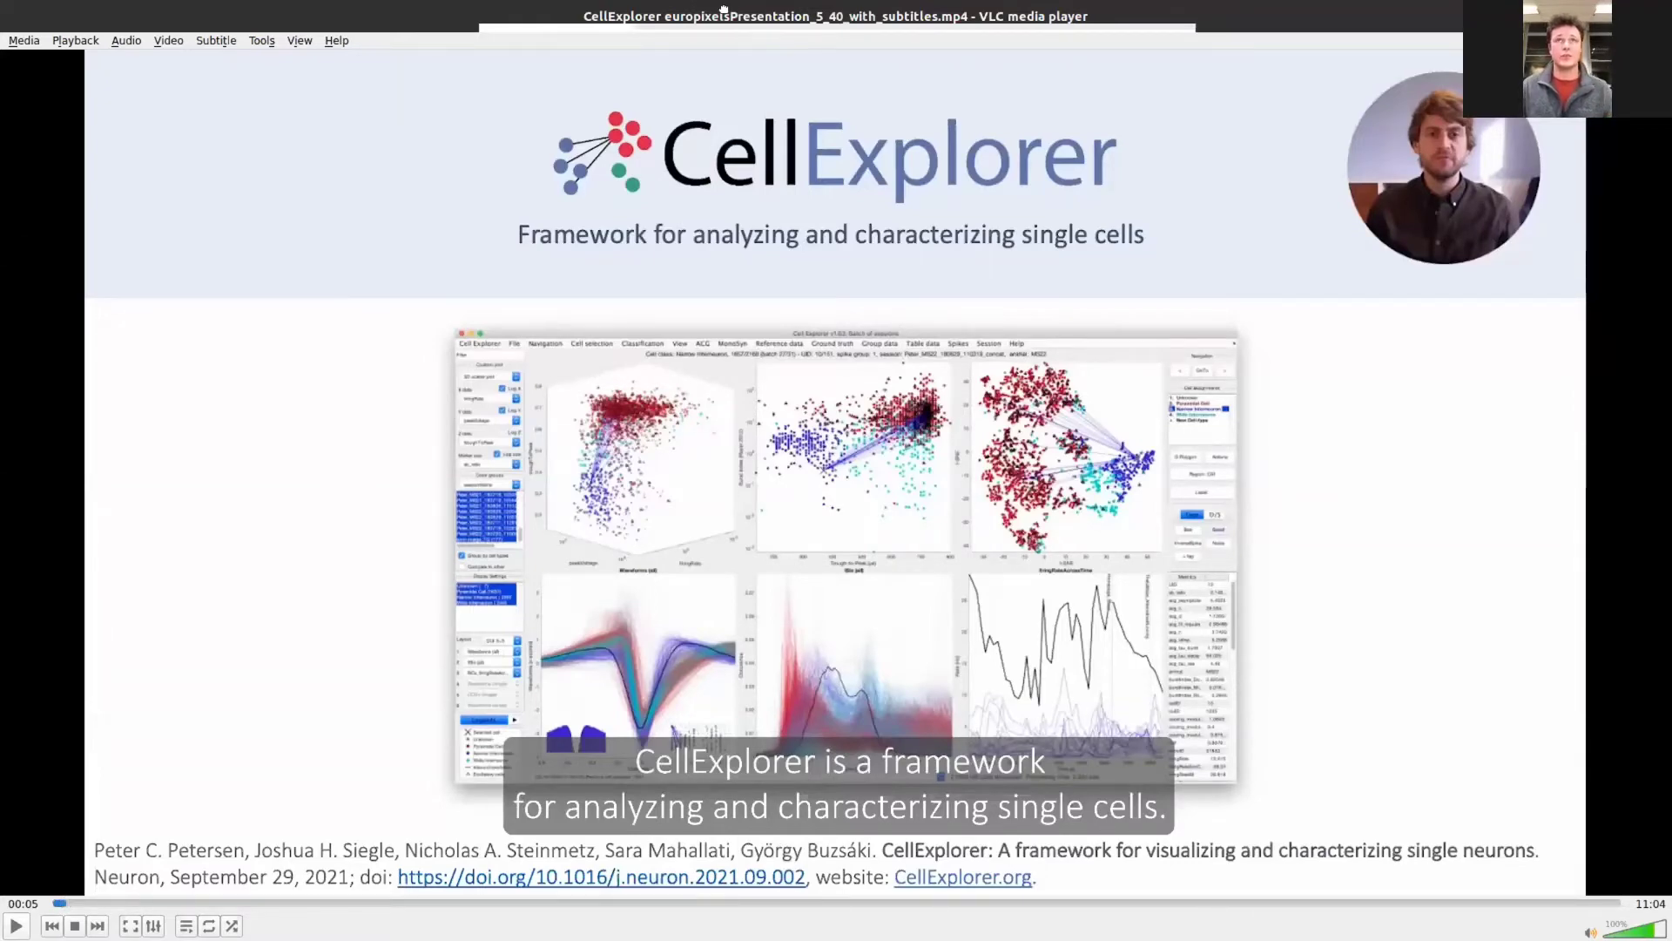
key("alt+Tab")
Adjust the headphone volume, bring back the CellExplorer video and briefly play it to 00:05
key("XF86AudioRaiseVolume")
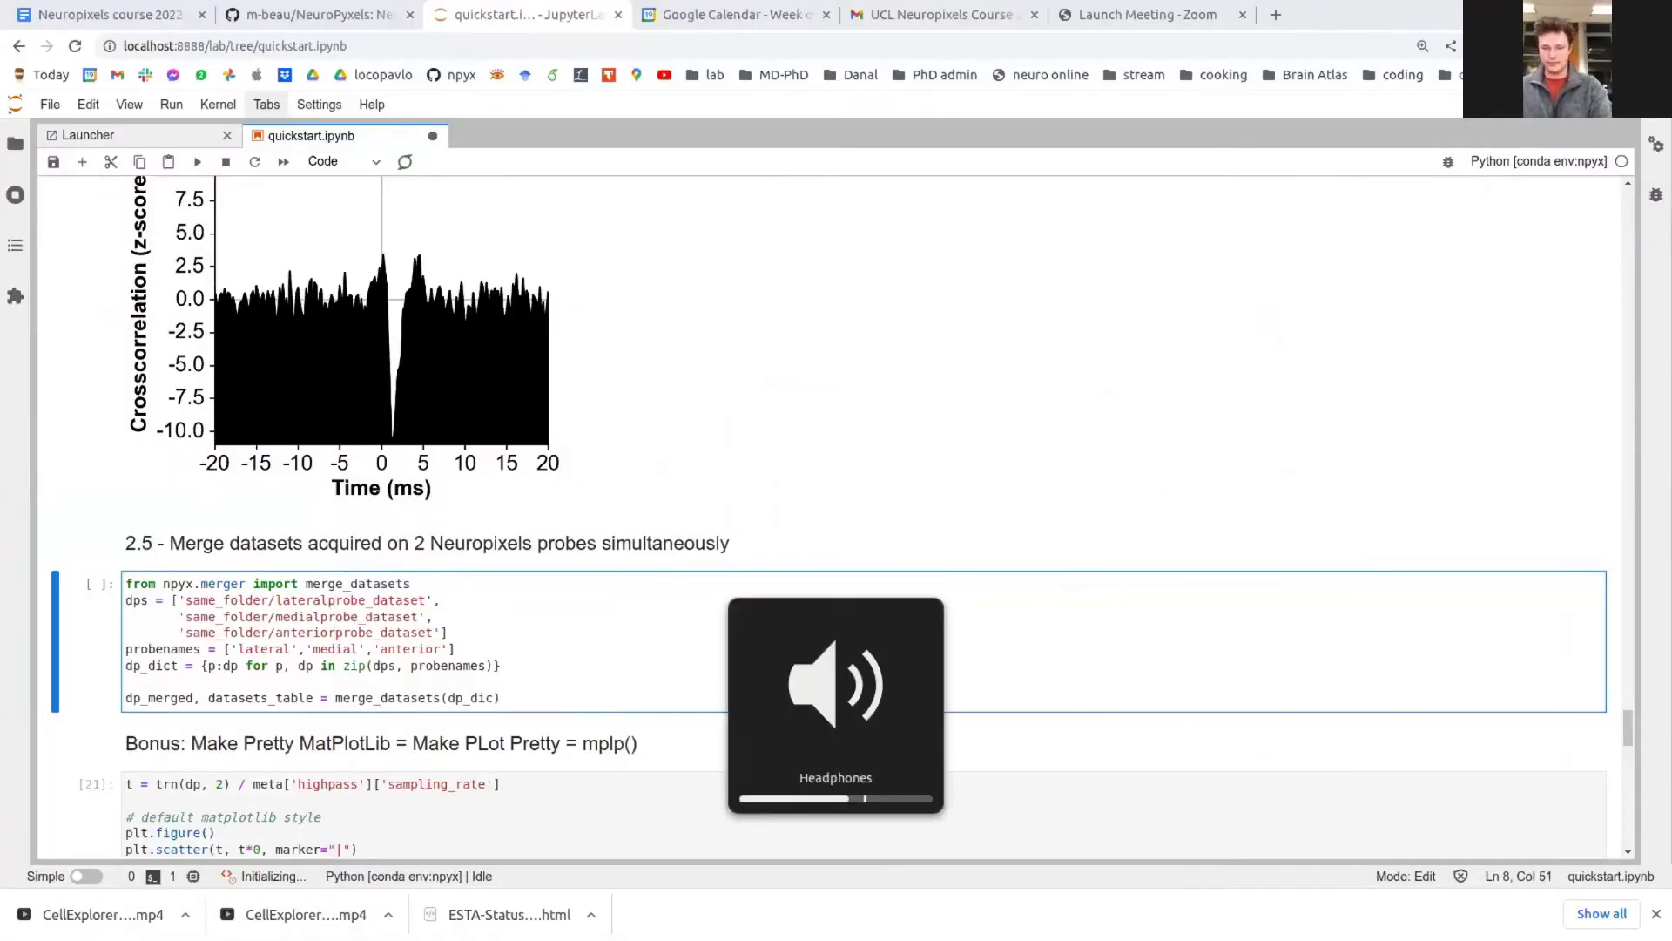
key("XF86AudioMute")
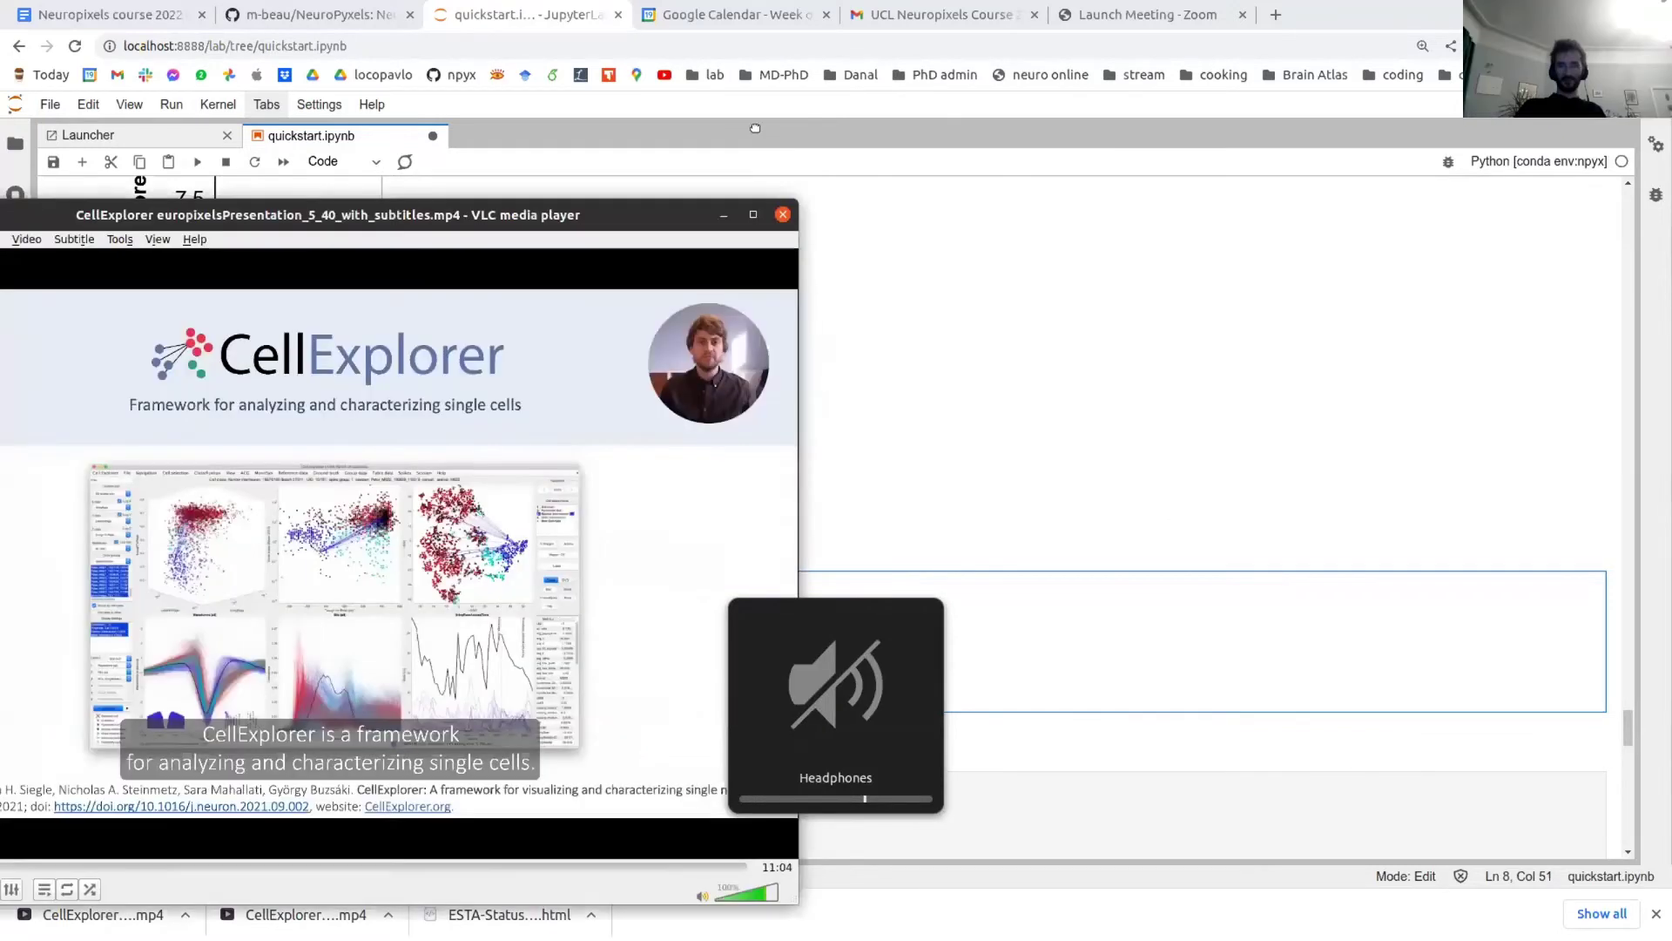
key("alt+Tab")
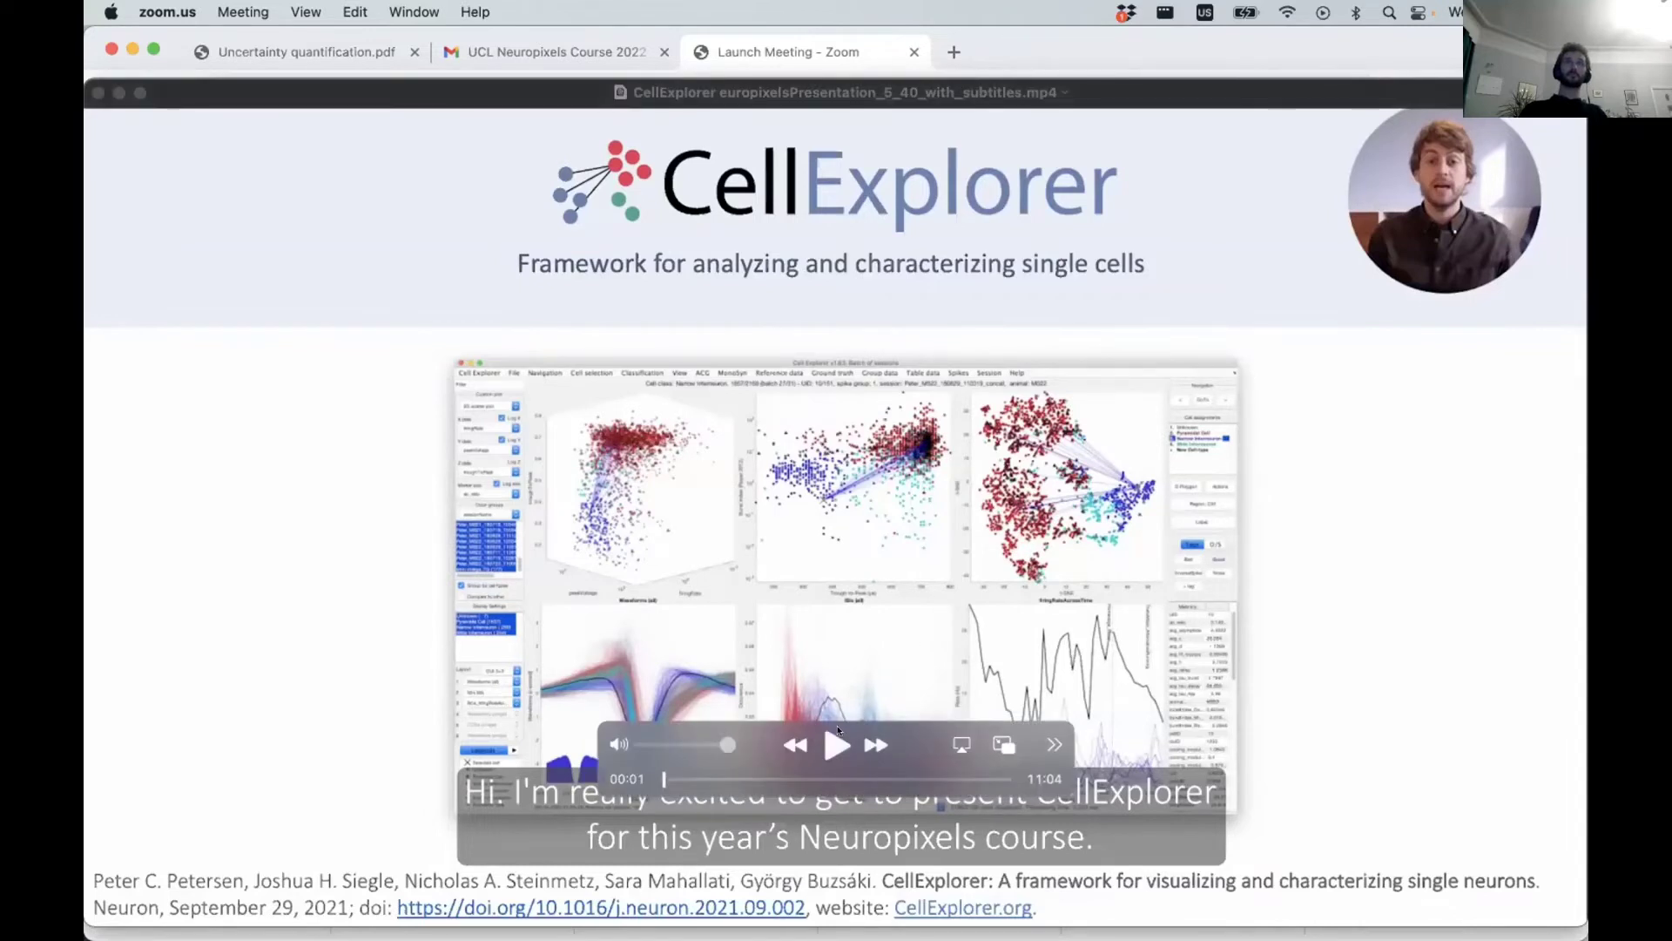
left_click(834, 742)
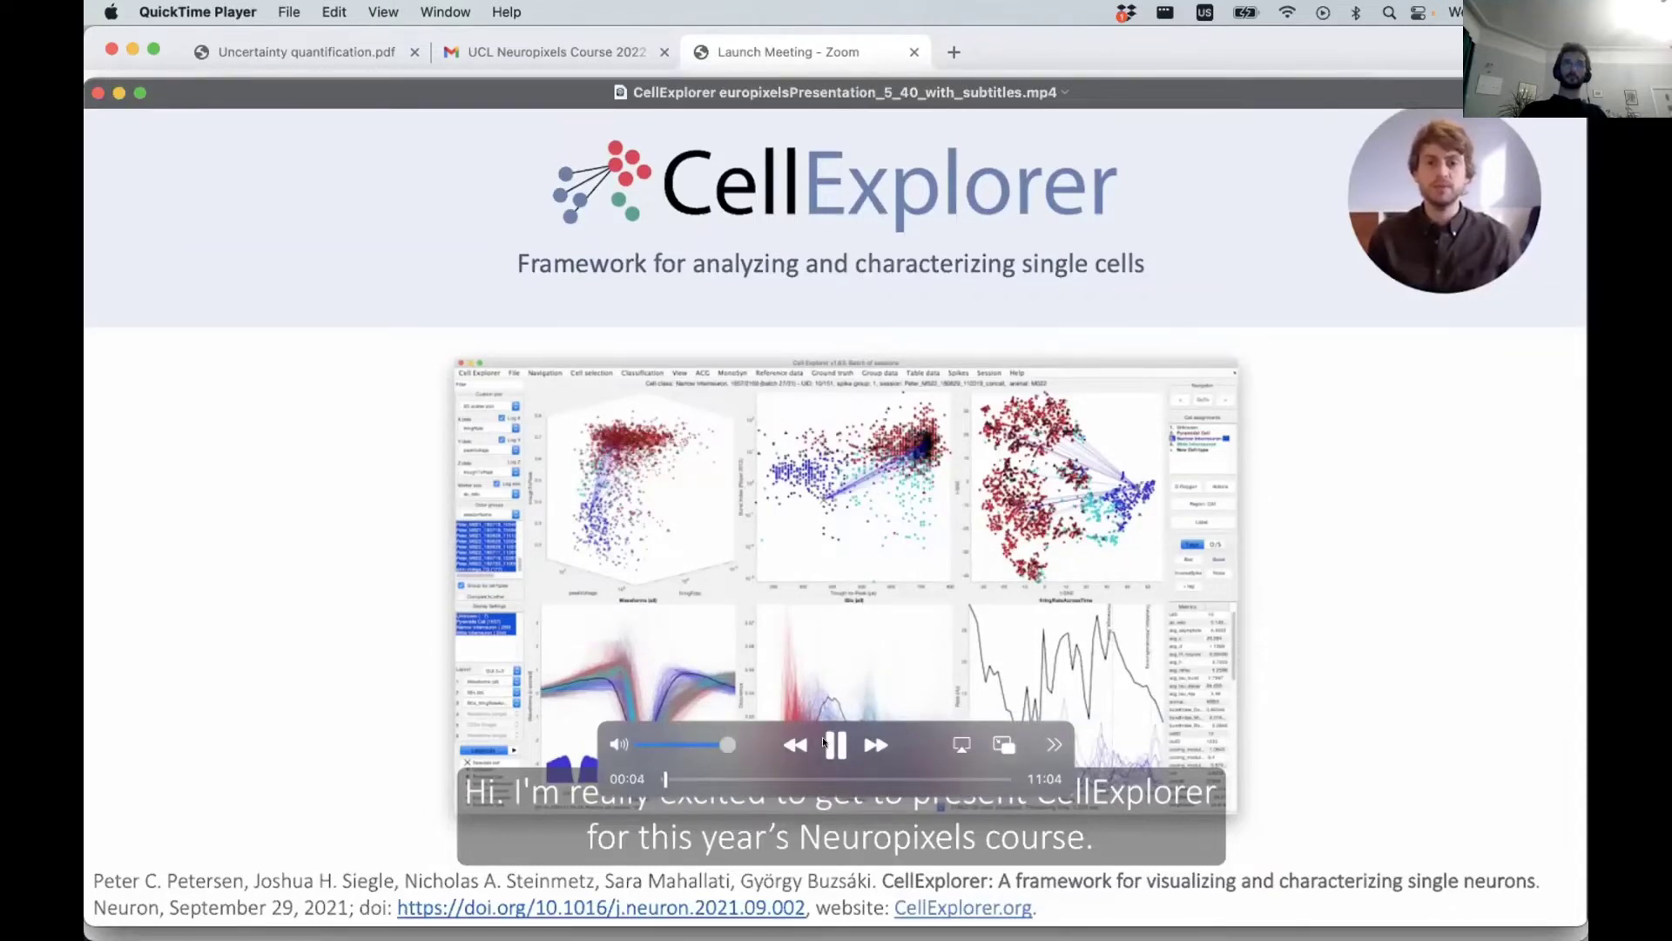
left_click(829, 744)
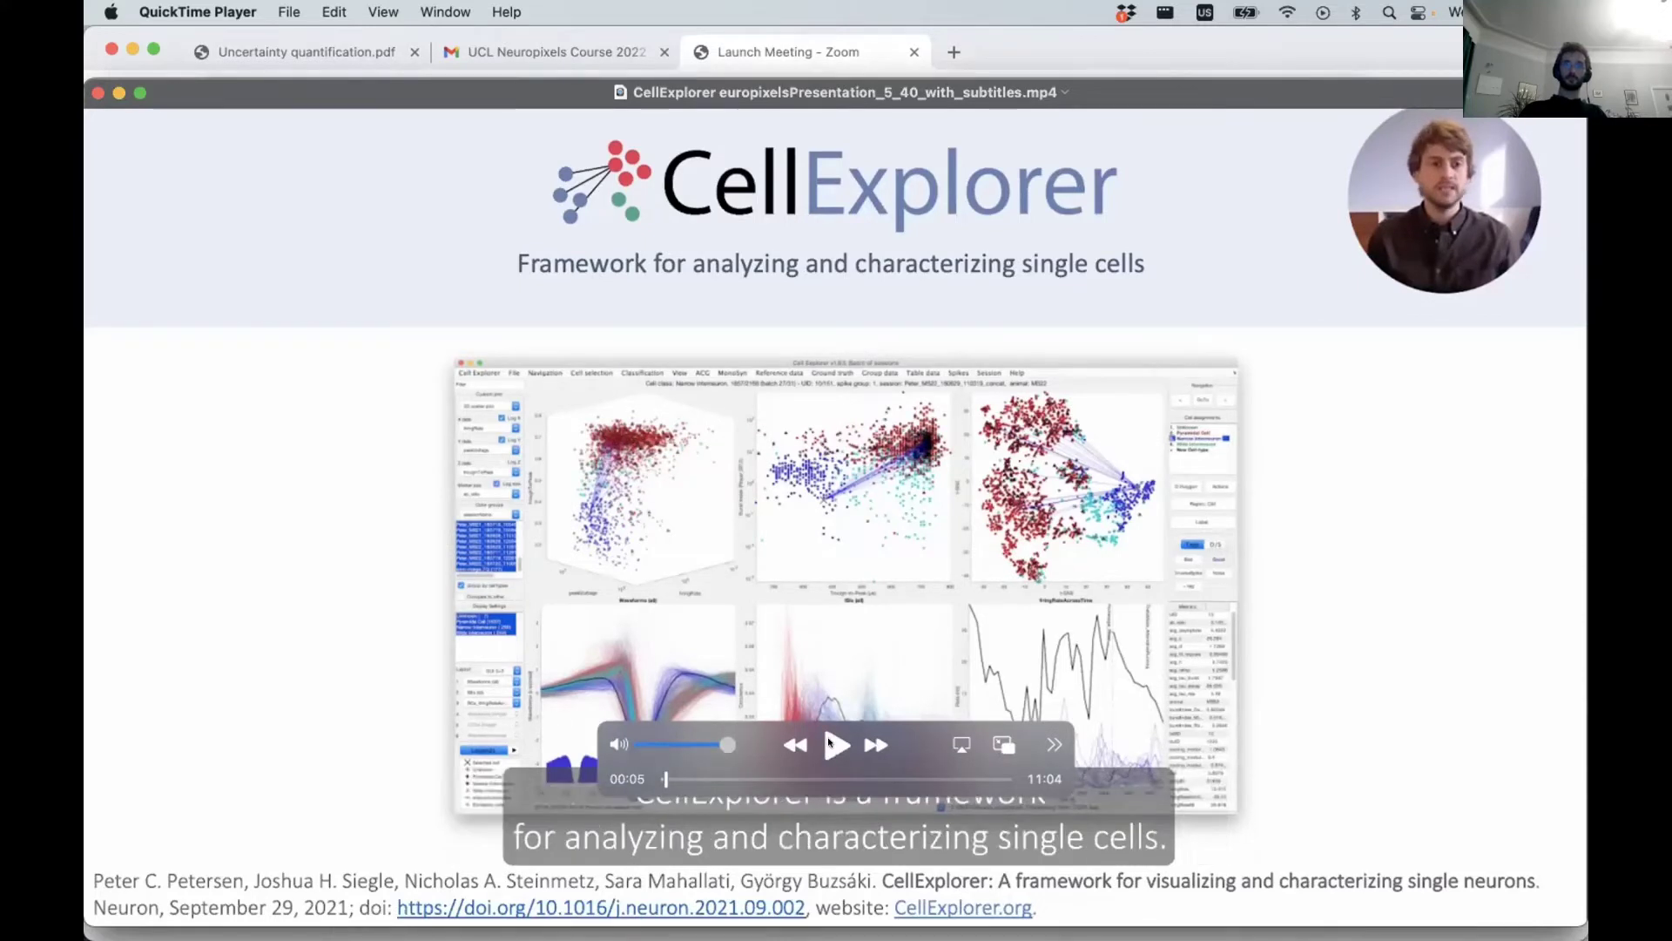
key("XF86AudioRaiseVolume")
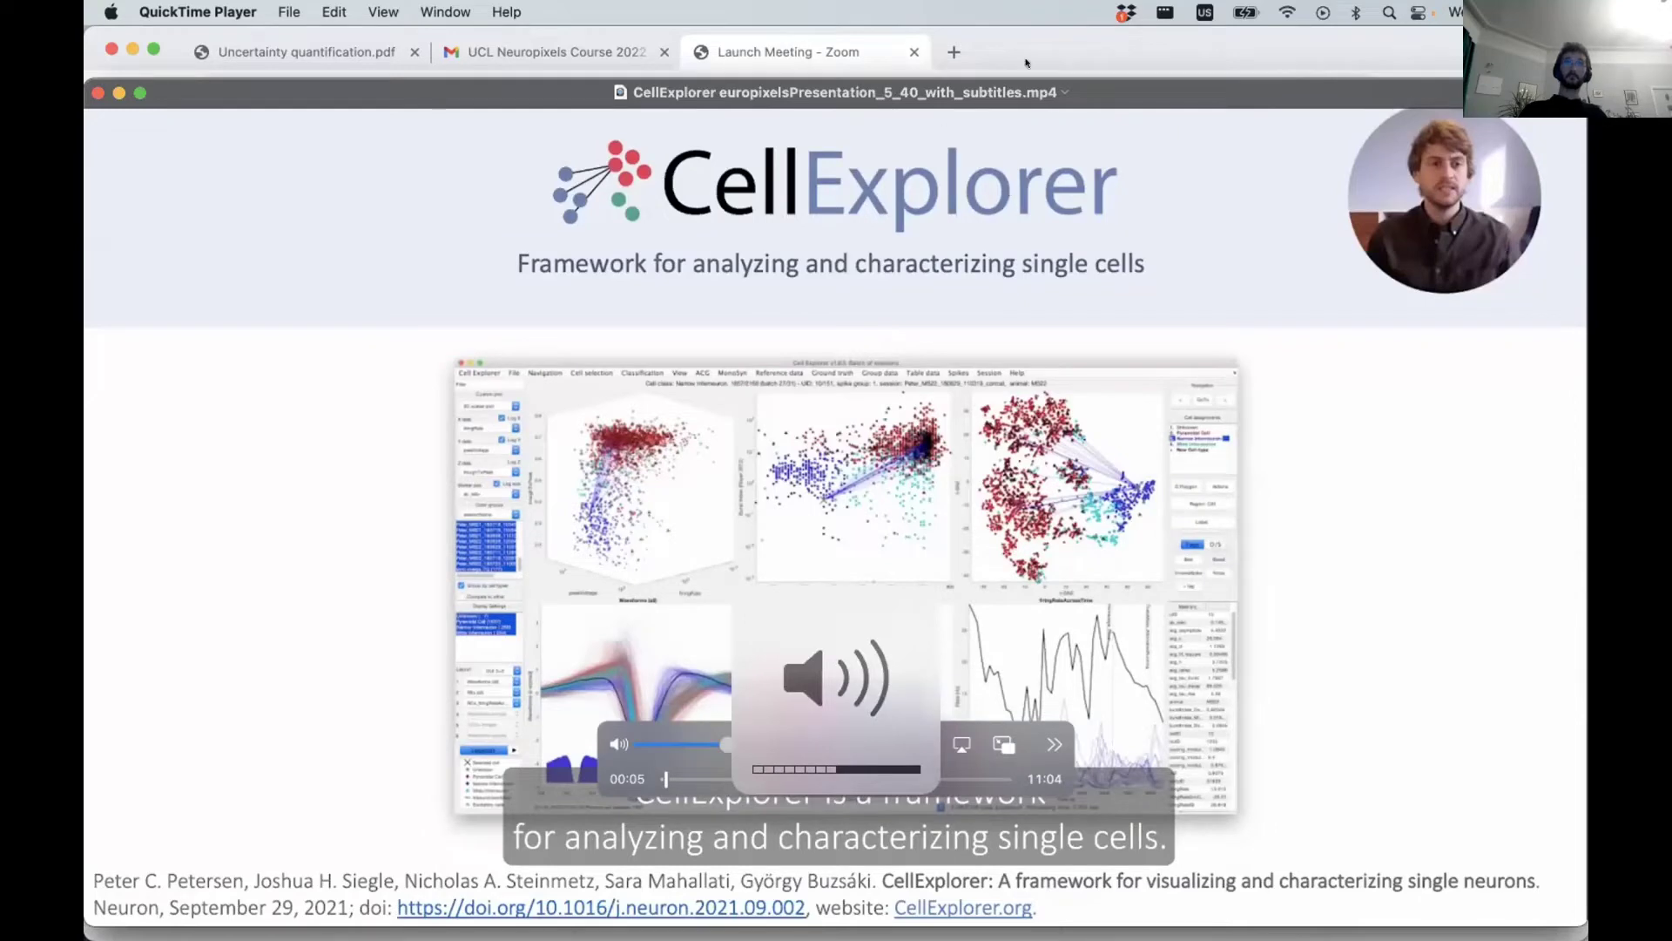
Enlarge the CellExplorer video window, resume playback and raise the volume
key("ctrl+Up")
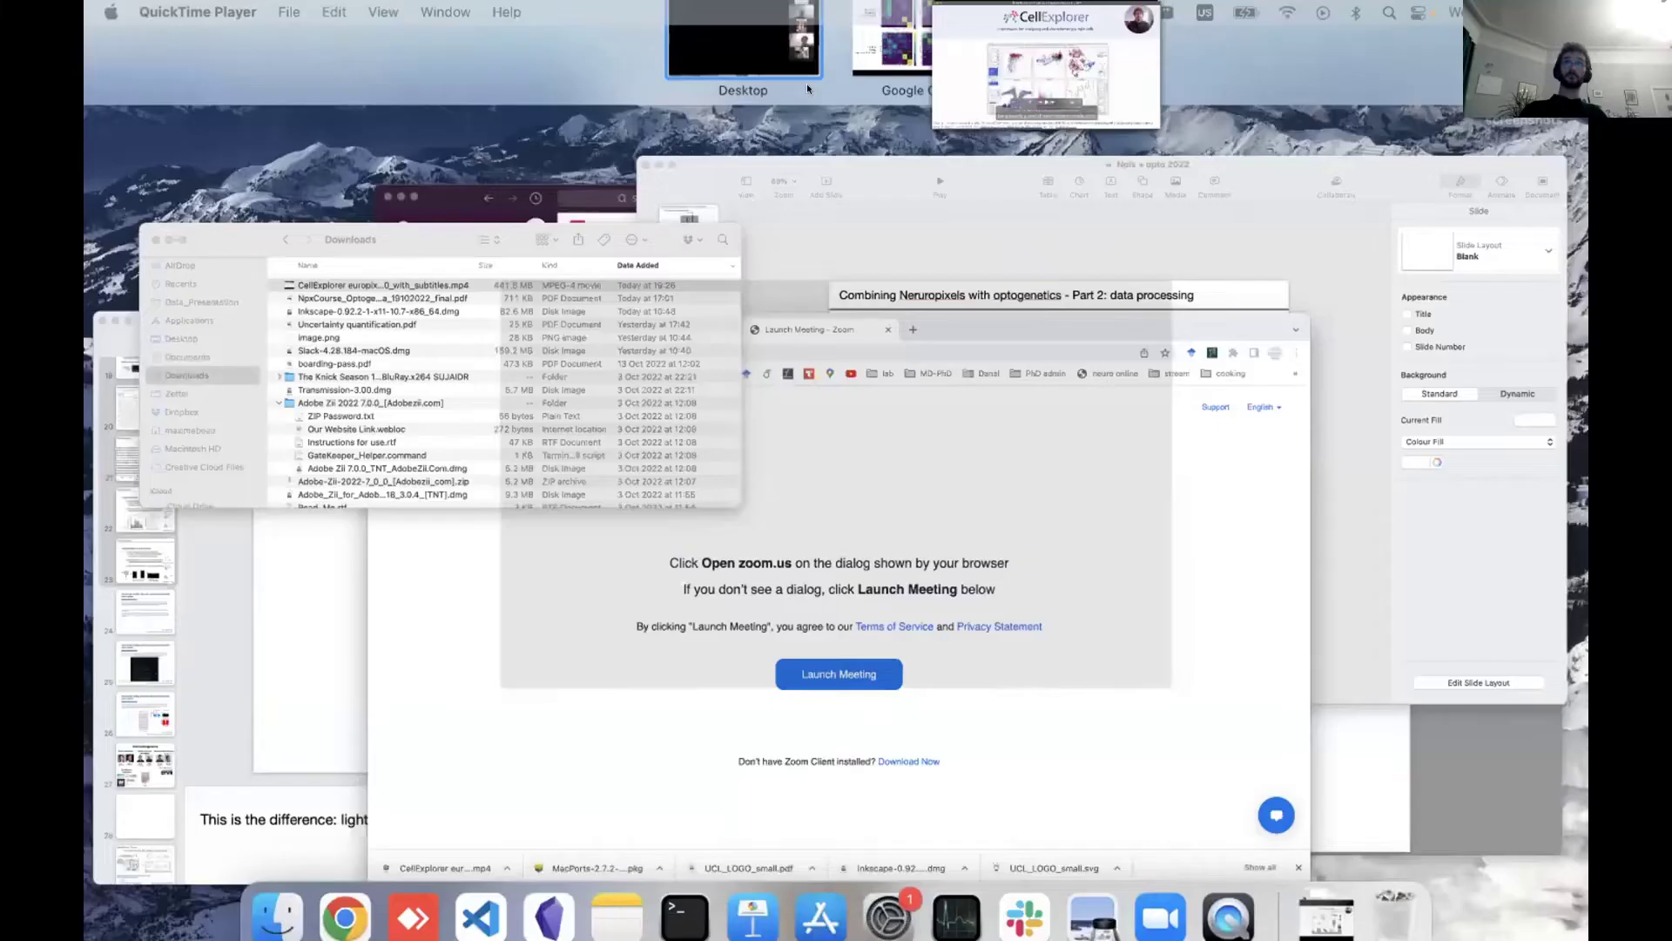
left_click(807, 84)
double_click(295, 24)
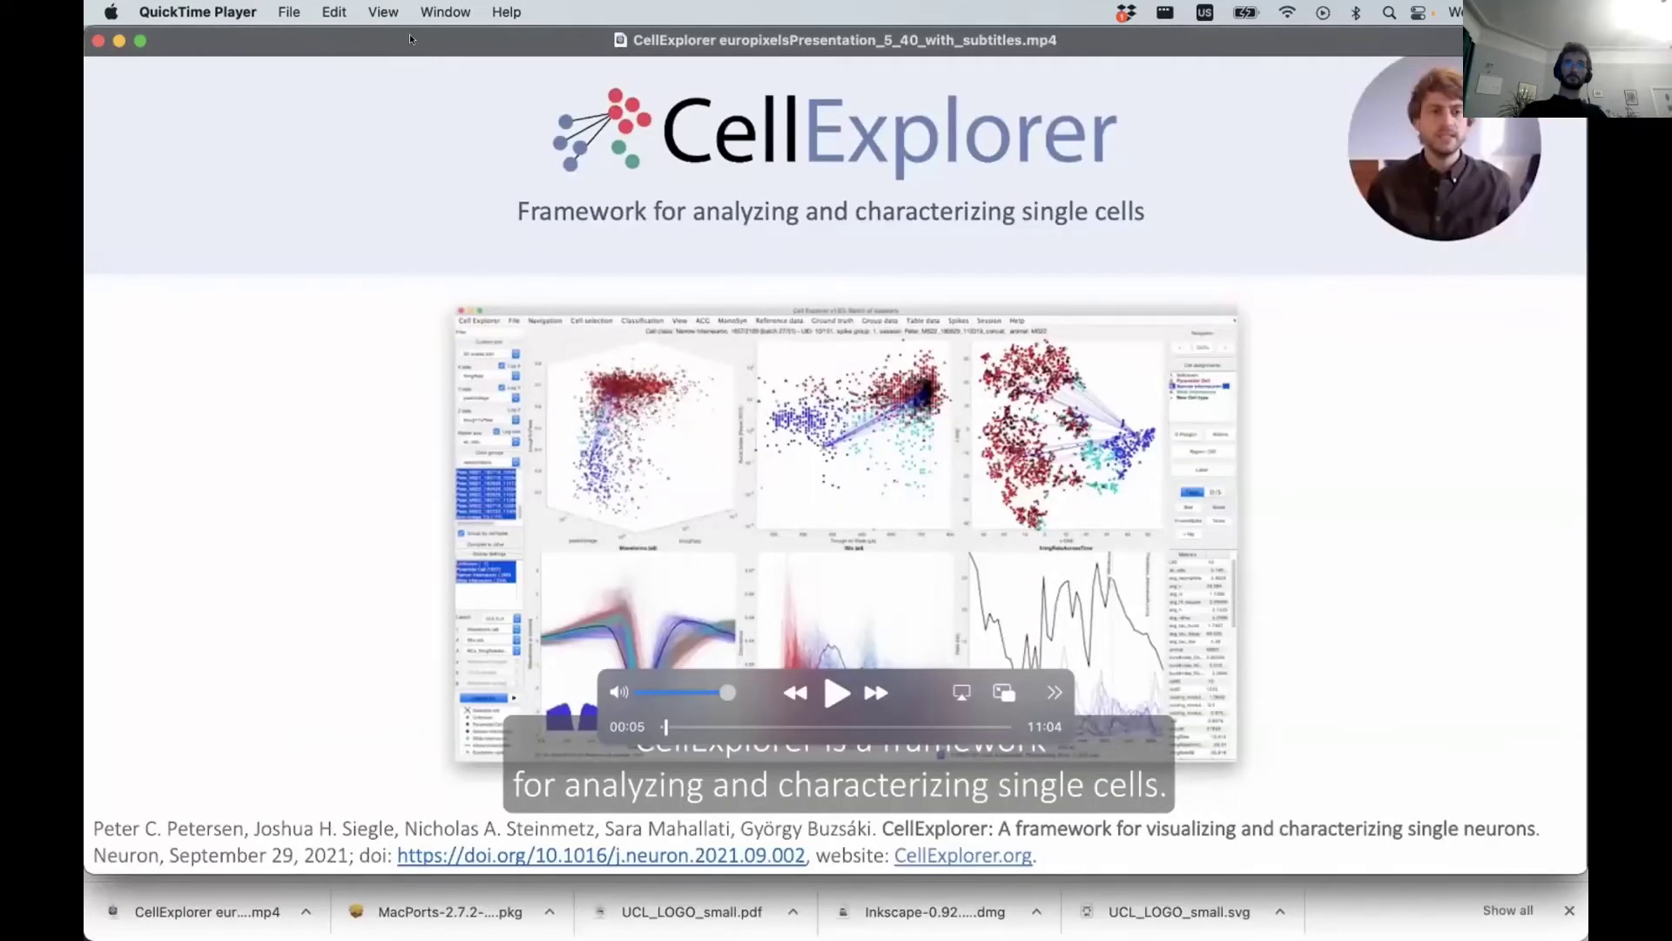
key("ctrl+Up")
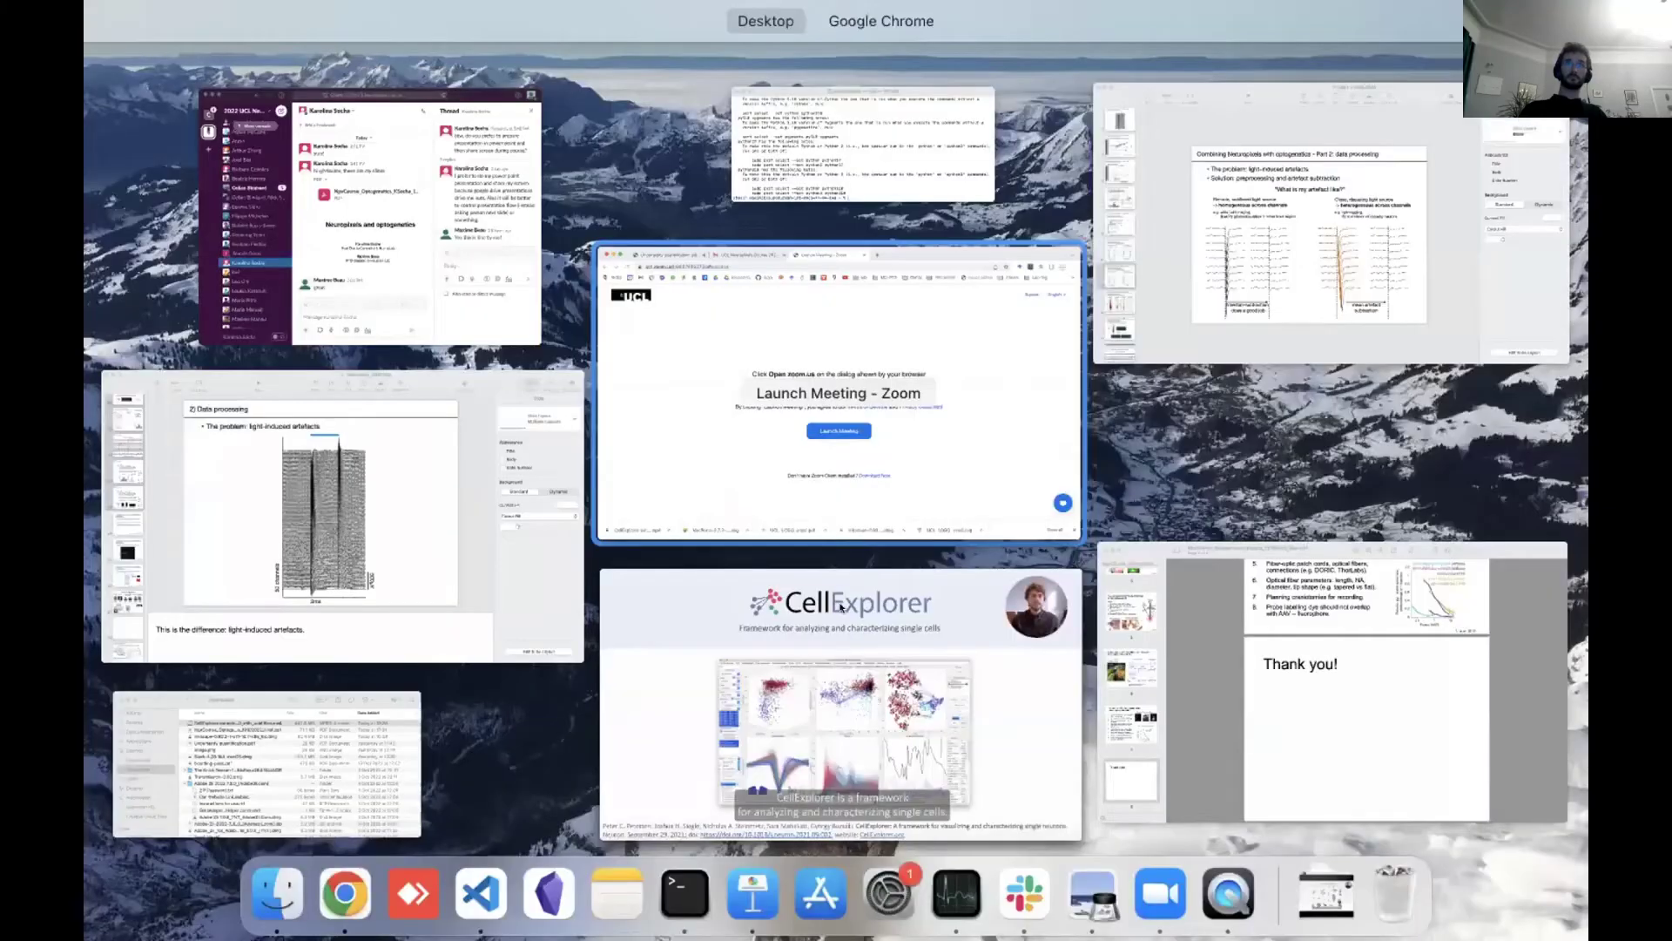
left_click(841, 607)
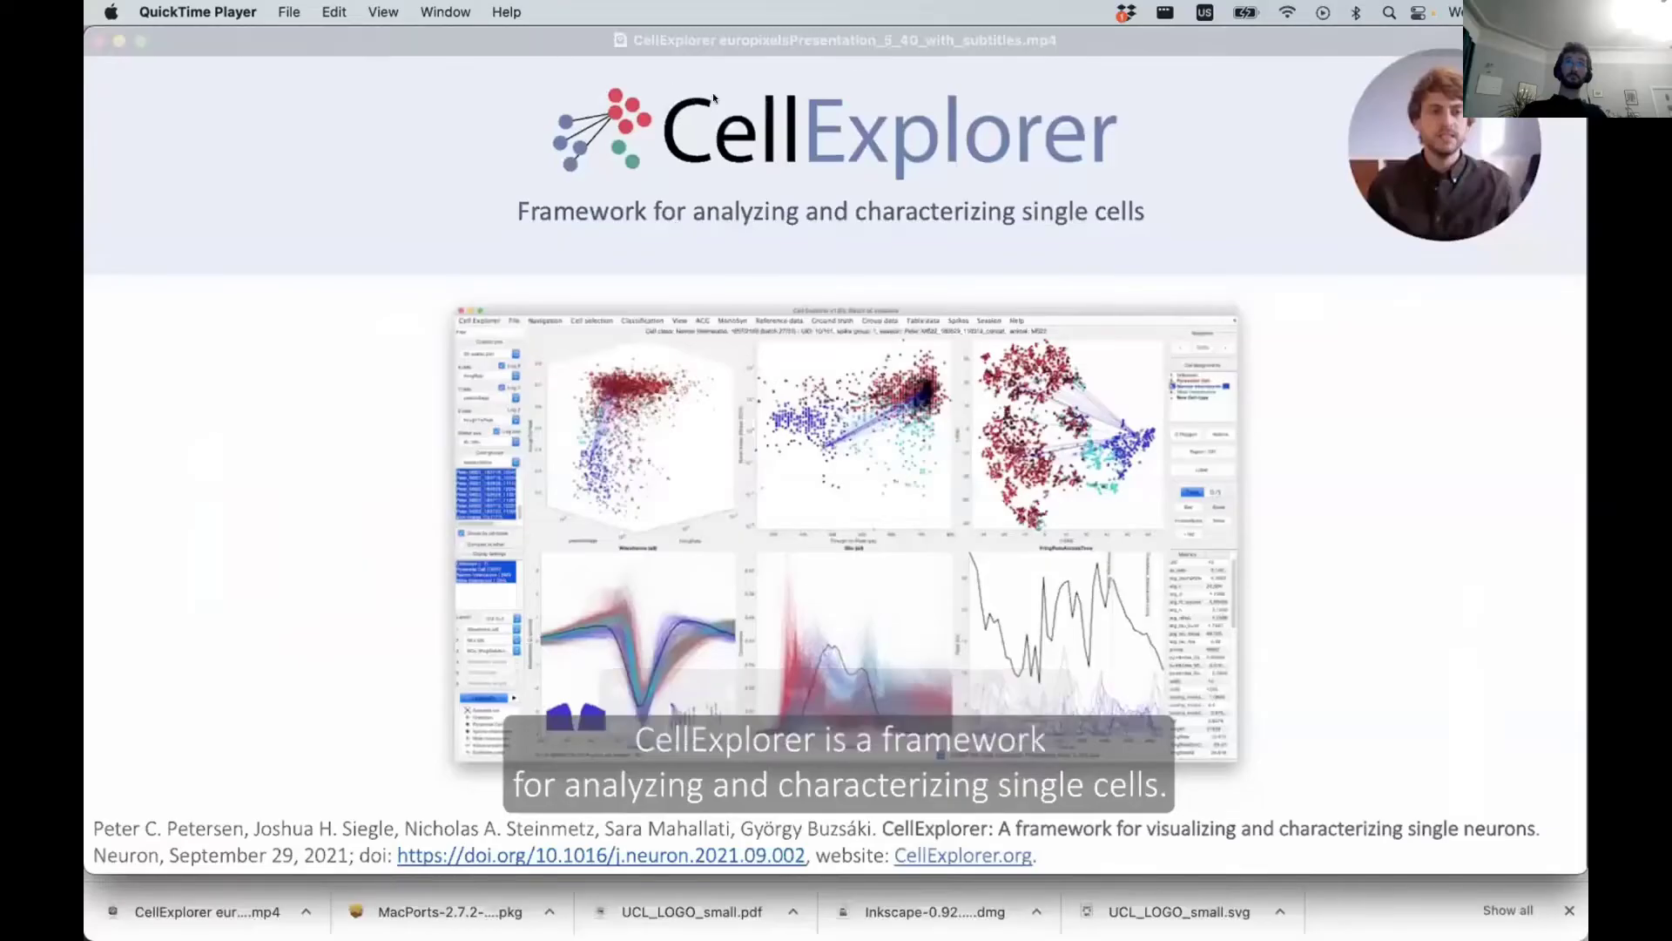
mouse_move(493, 192)
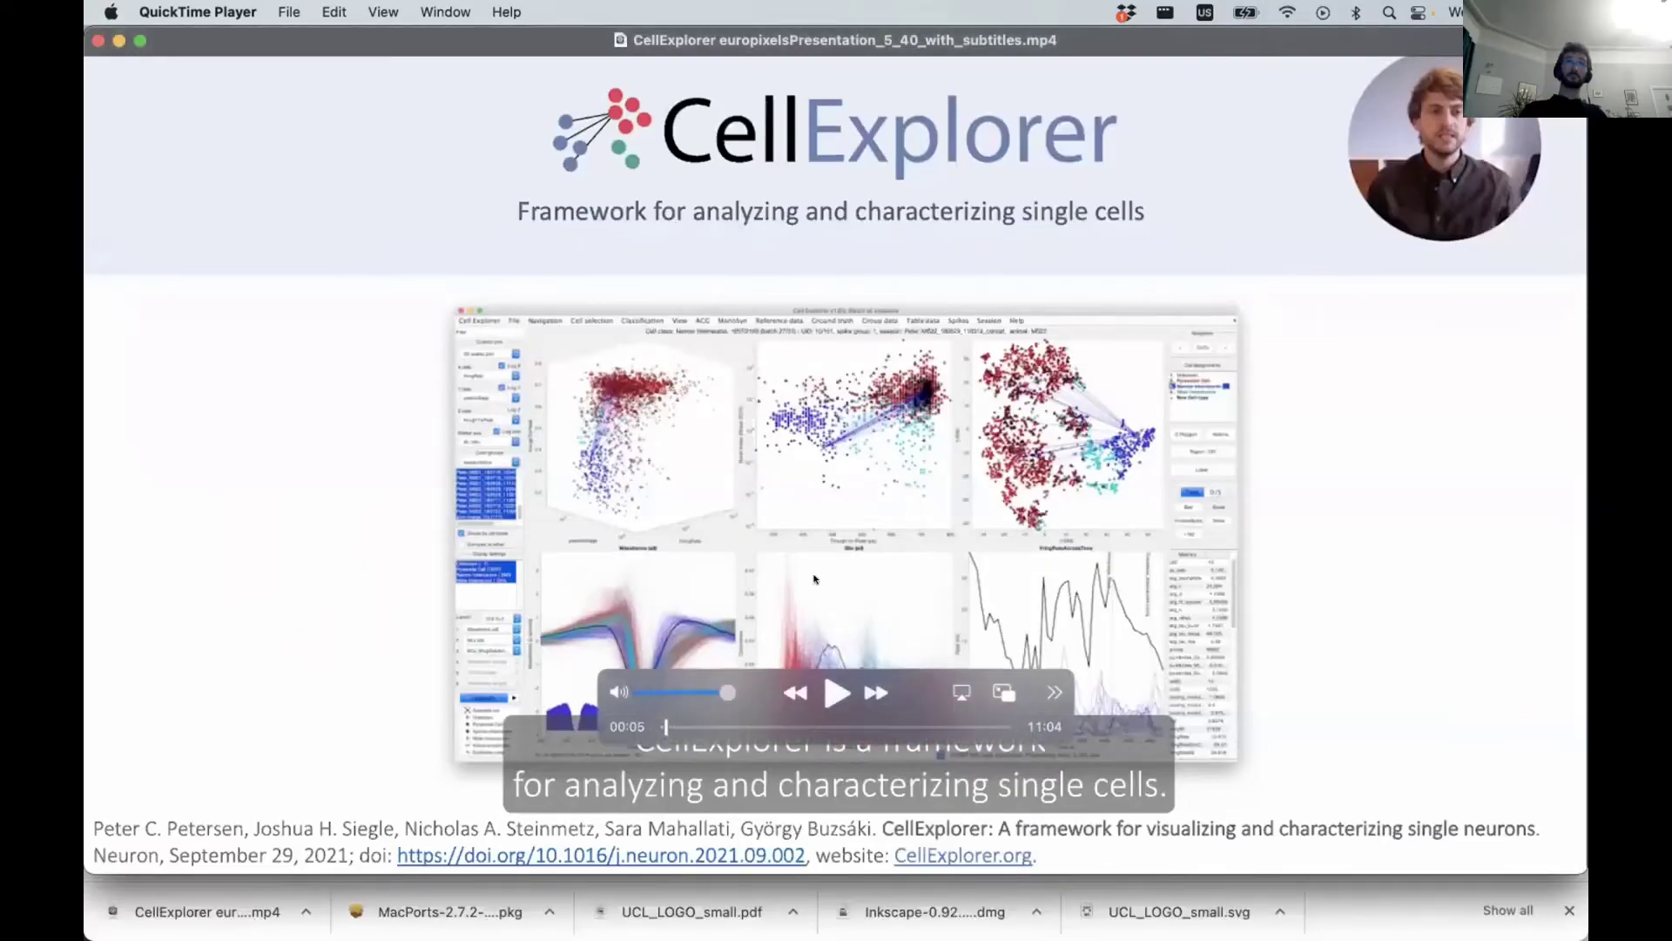
left_click(834, 692)
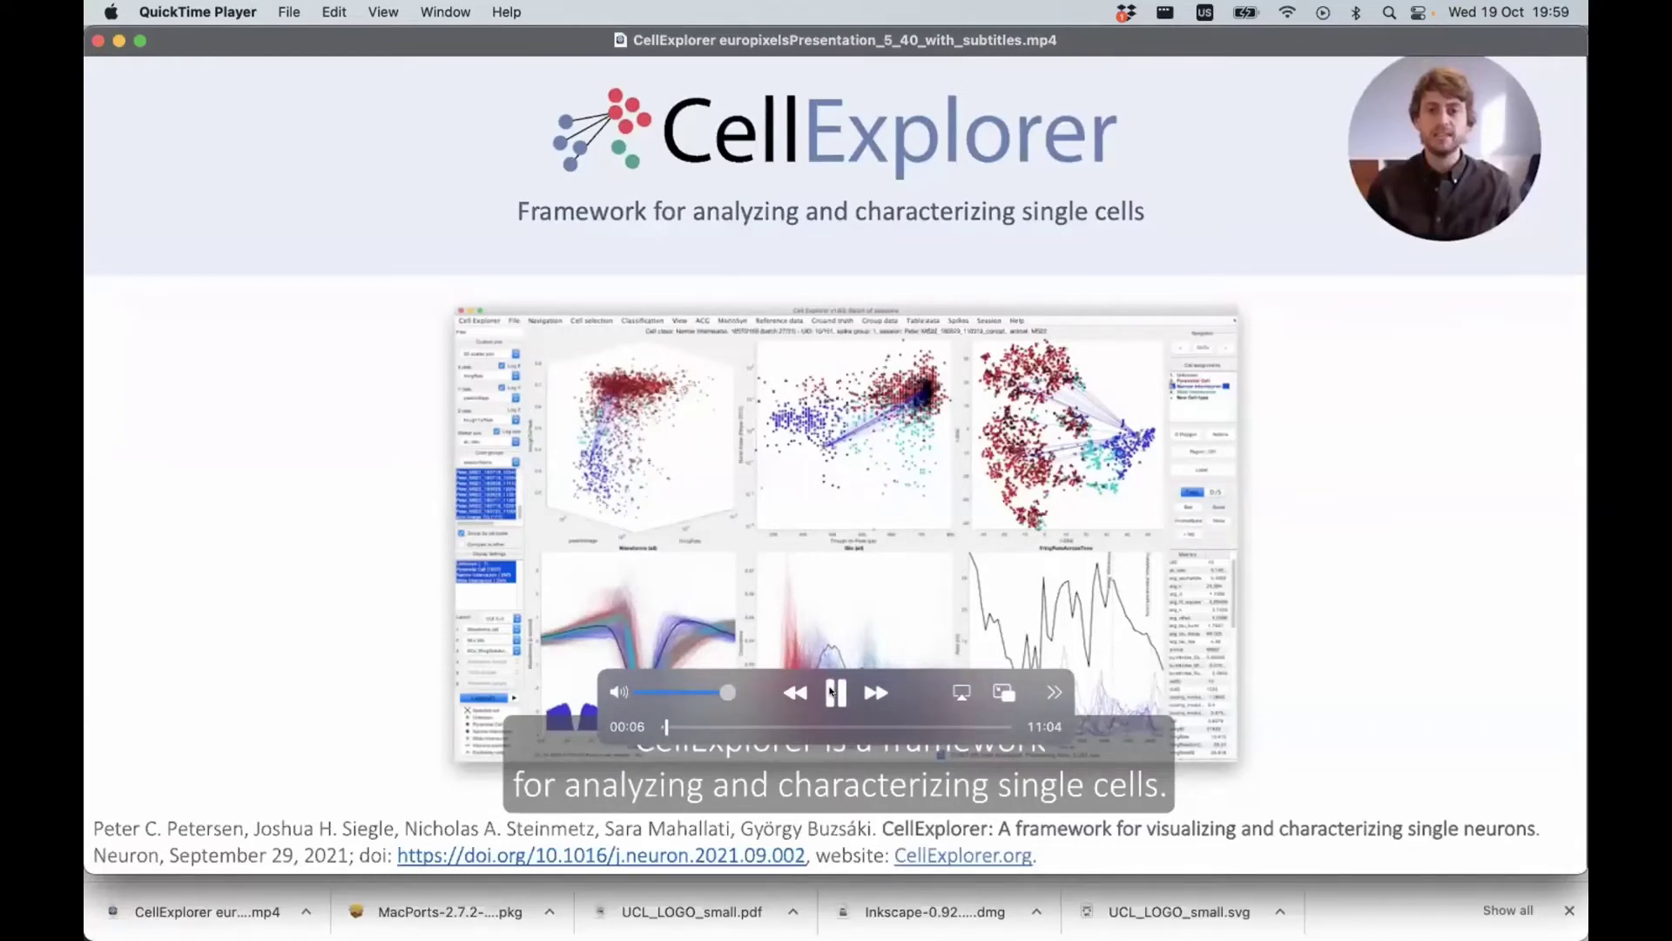
key("XF86AudioRaiseVolume")
key("XF86AudioRaiseVolume")
key("XF86AudioRaiseVolume")
key("XF86AudioRaiseVolume")
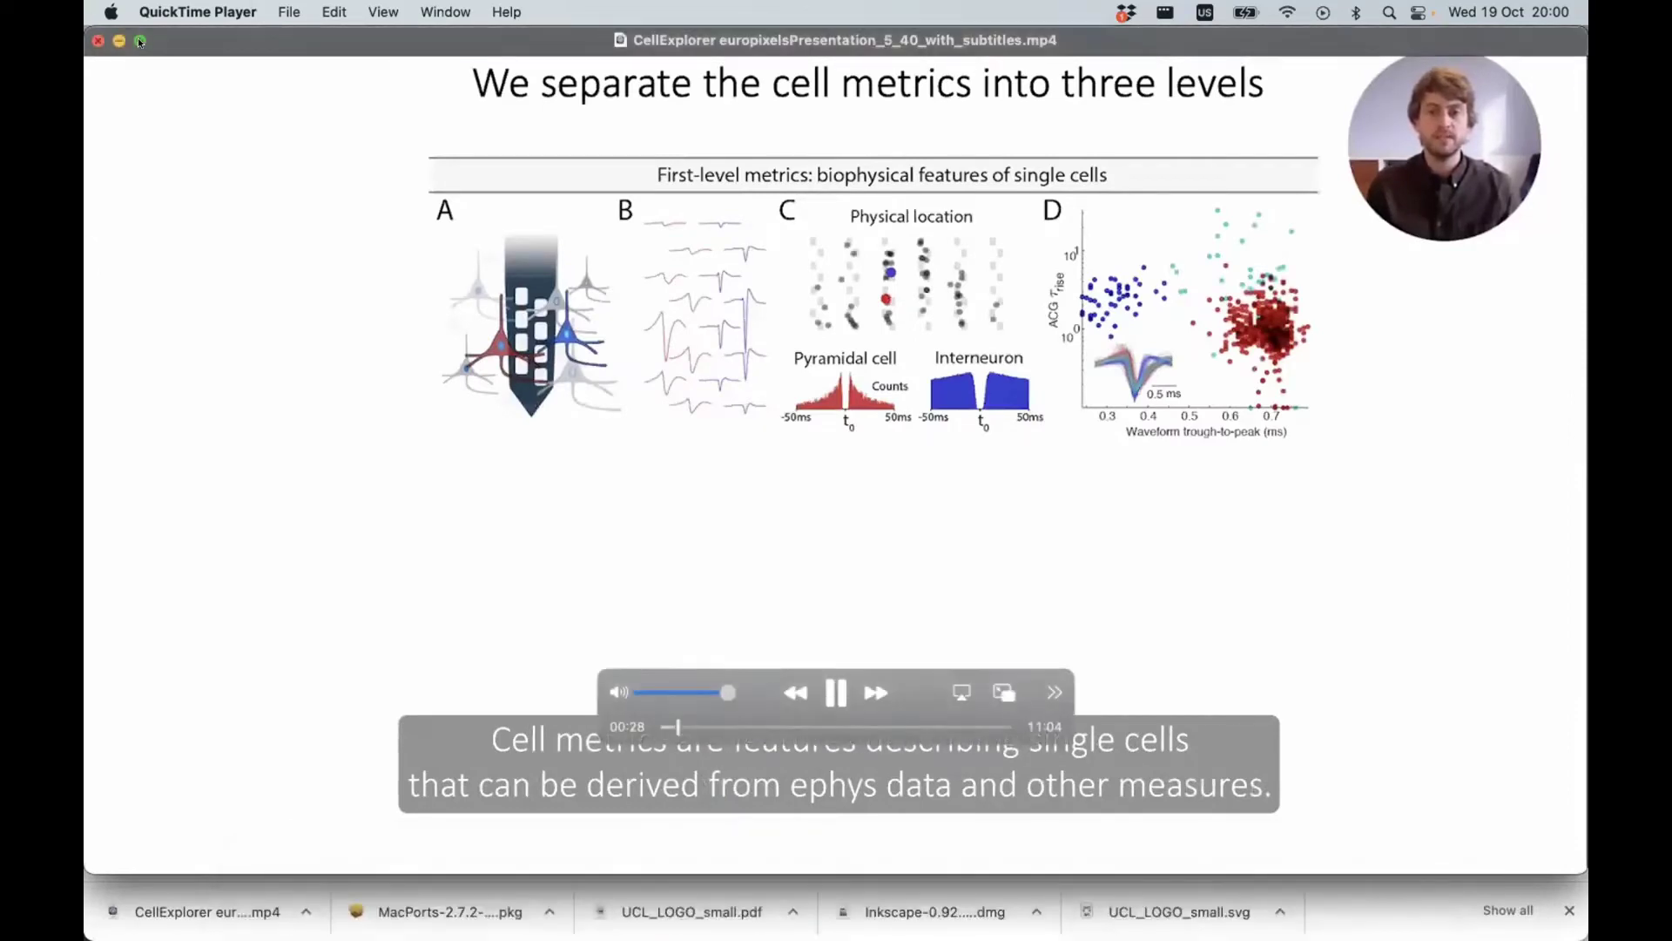
Switch the QuickTime CellExplorer video to full screen with Cmd+Ctrl+F
key("ctrl+super+f")
mouse_move(390, 6)
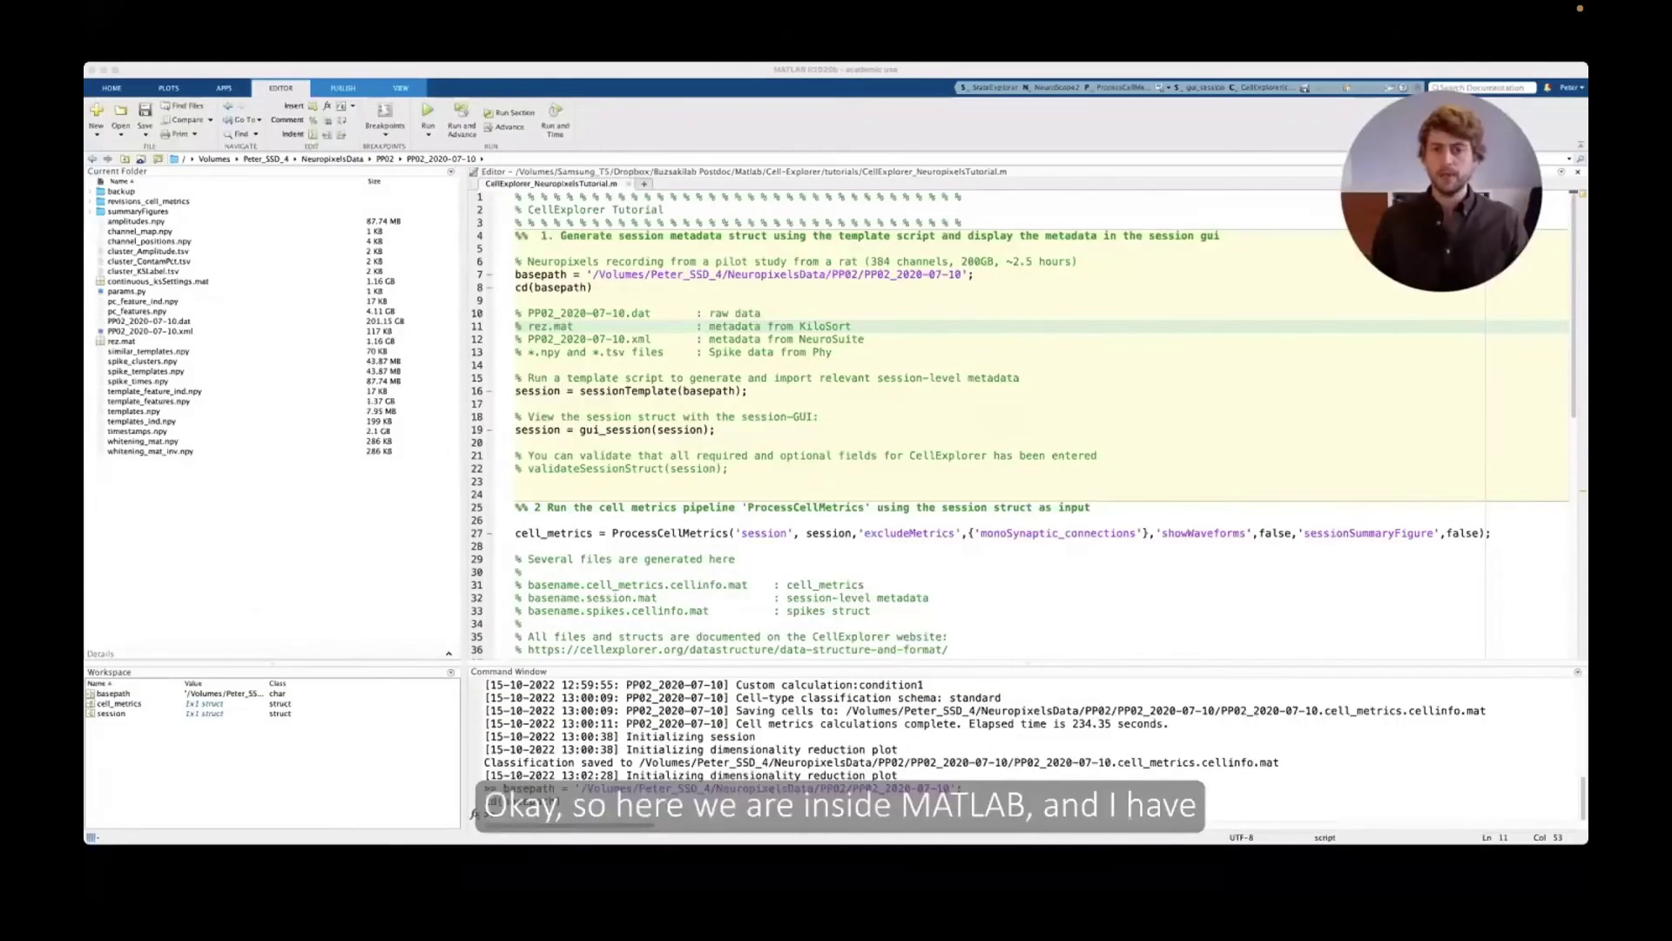
Focus the MATLAB tutorial script while sessionTemplate and ProcessCellMetrics run
left_click(987, 343)
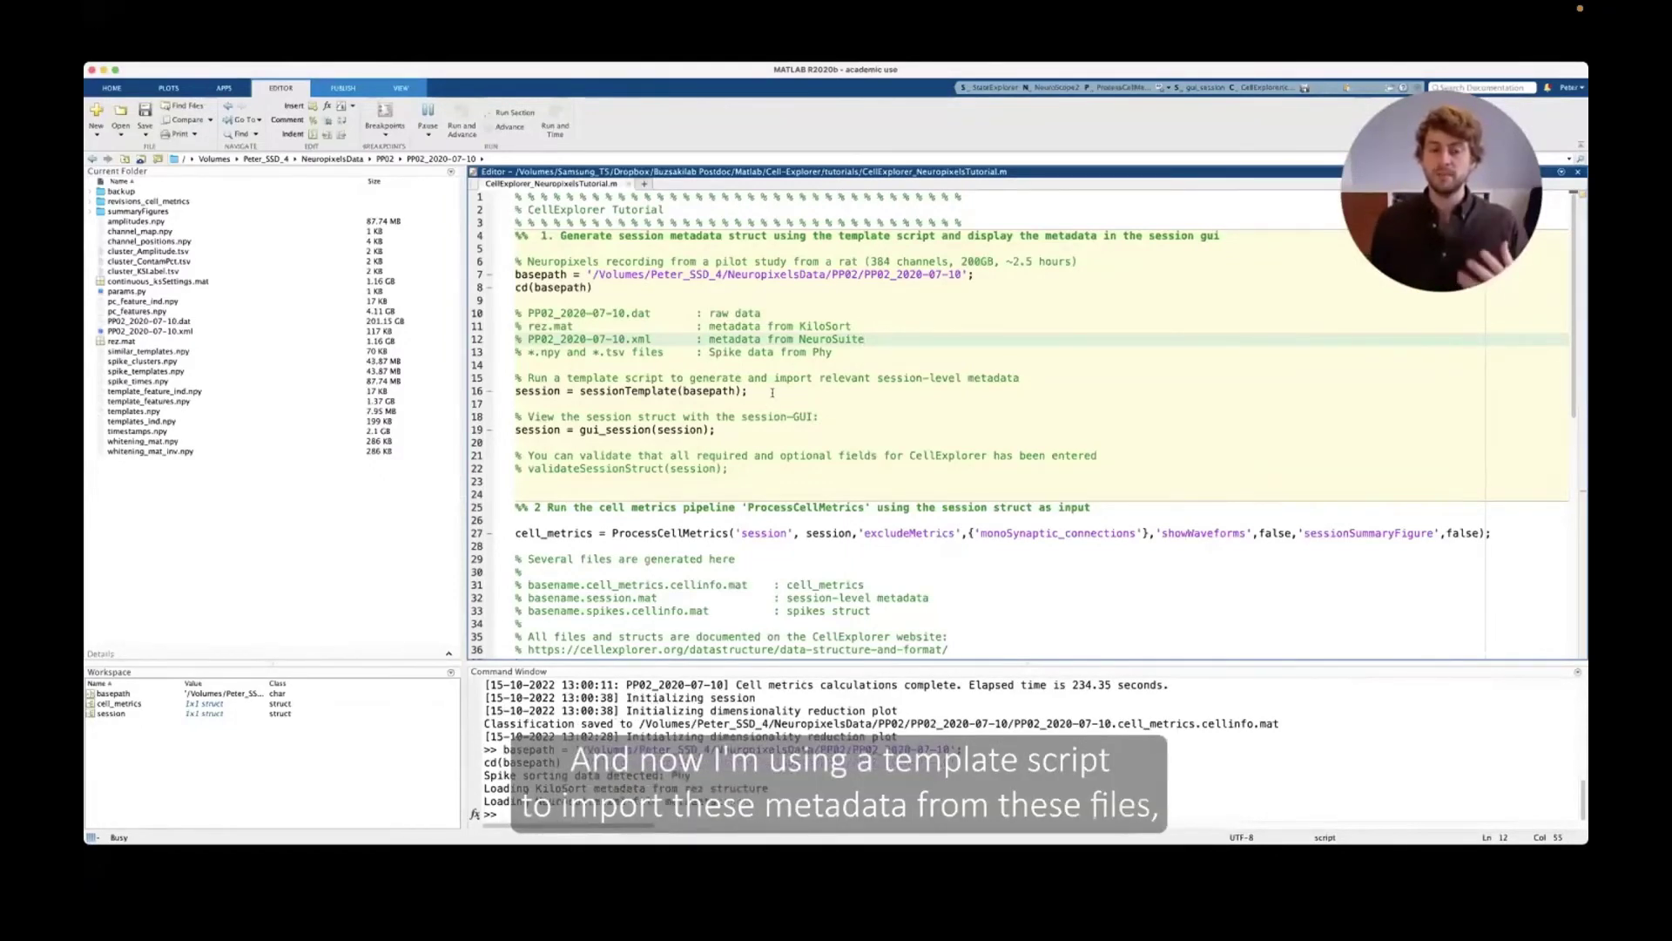
mouse_move(1224, 105)
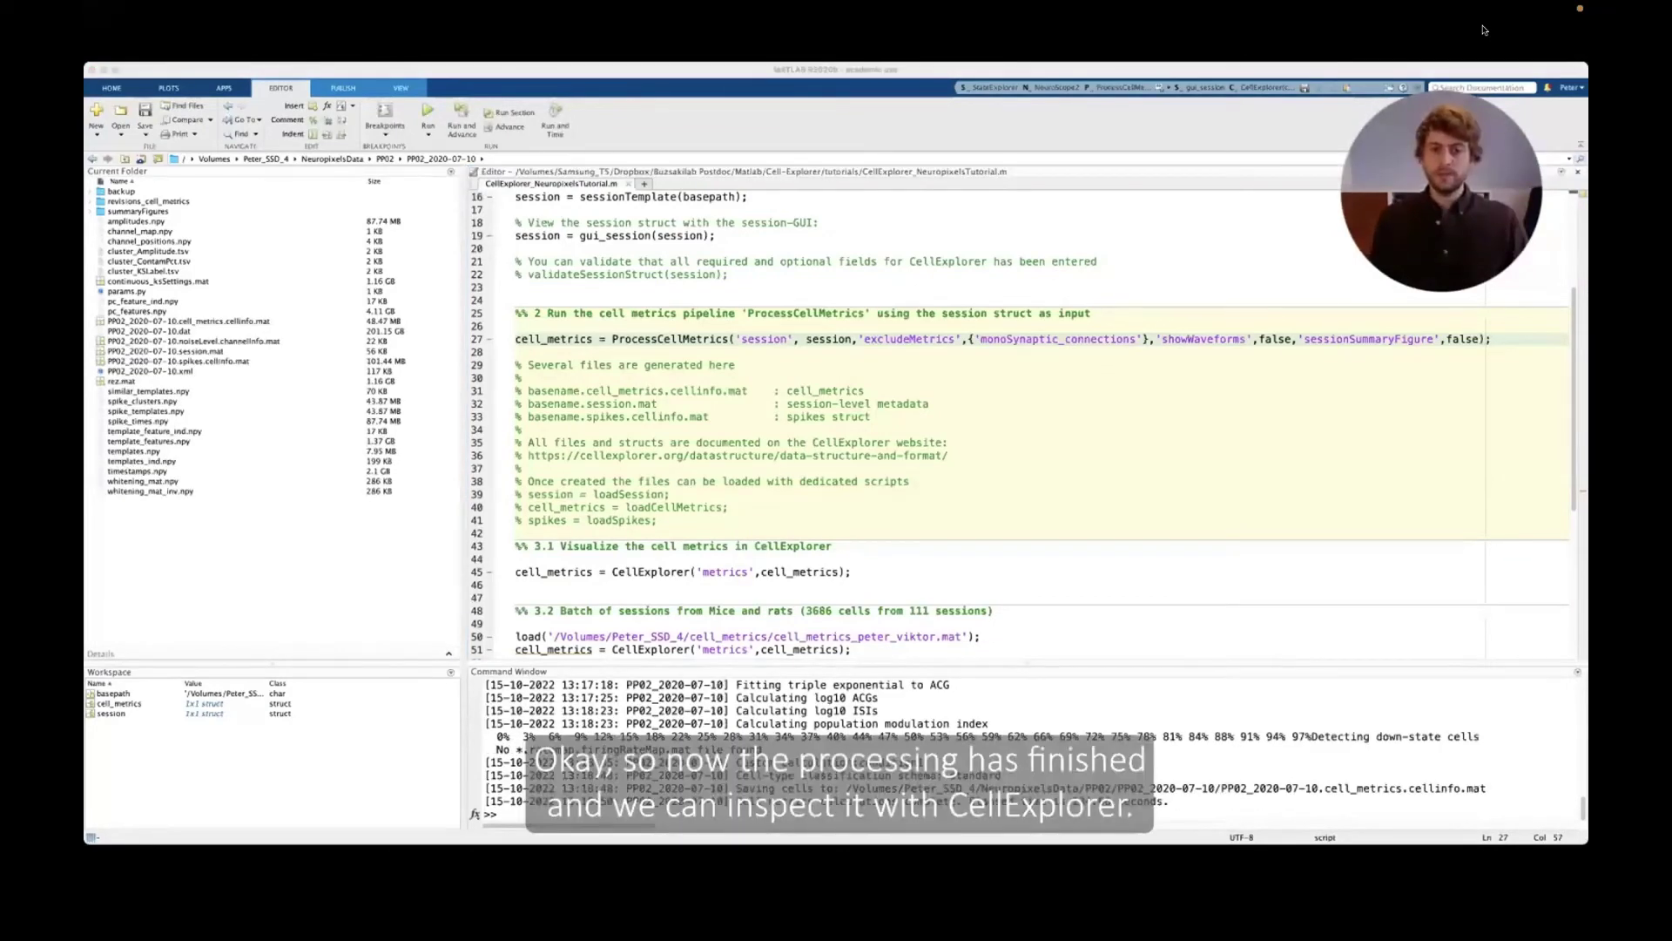
Run section 3.1 to open CellExplorer and inspect cells 22, 8 and another scatter-plot cell
left_click(955, 577)
key("super+Return")
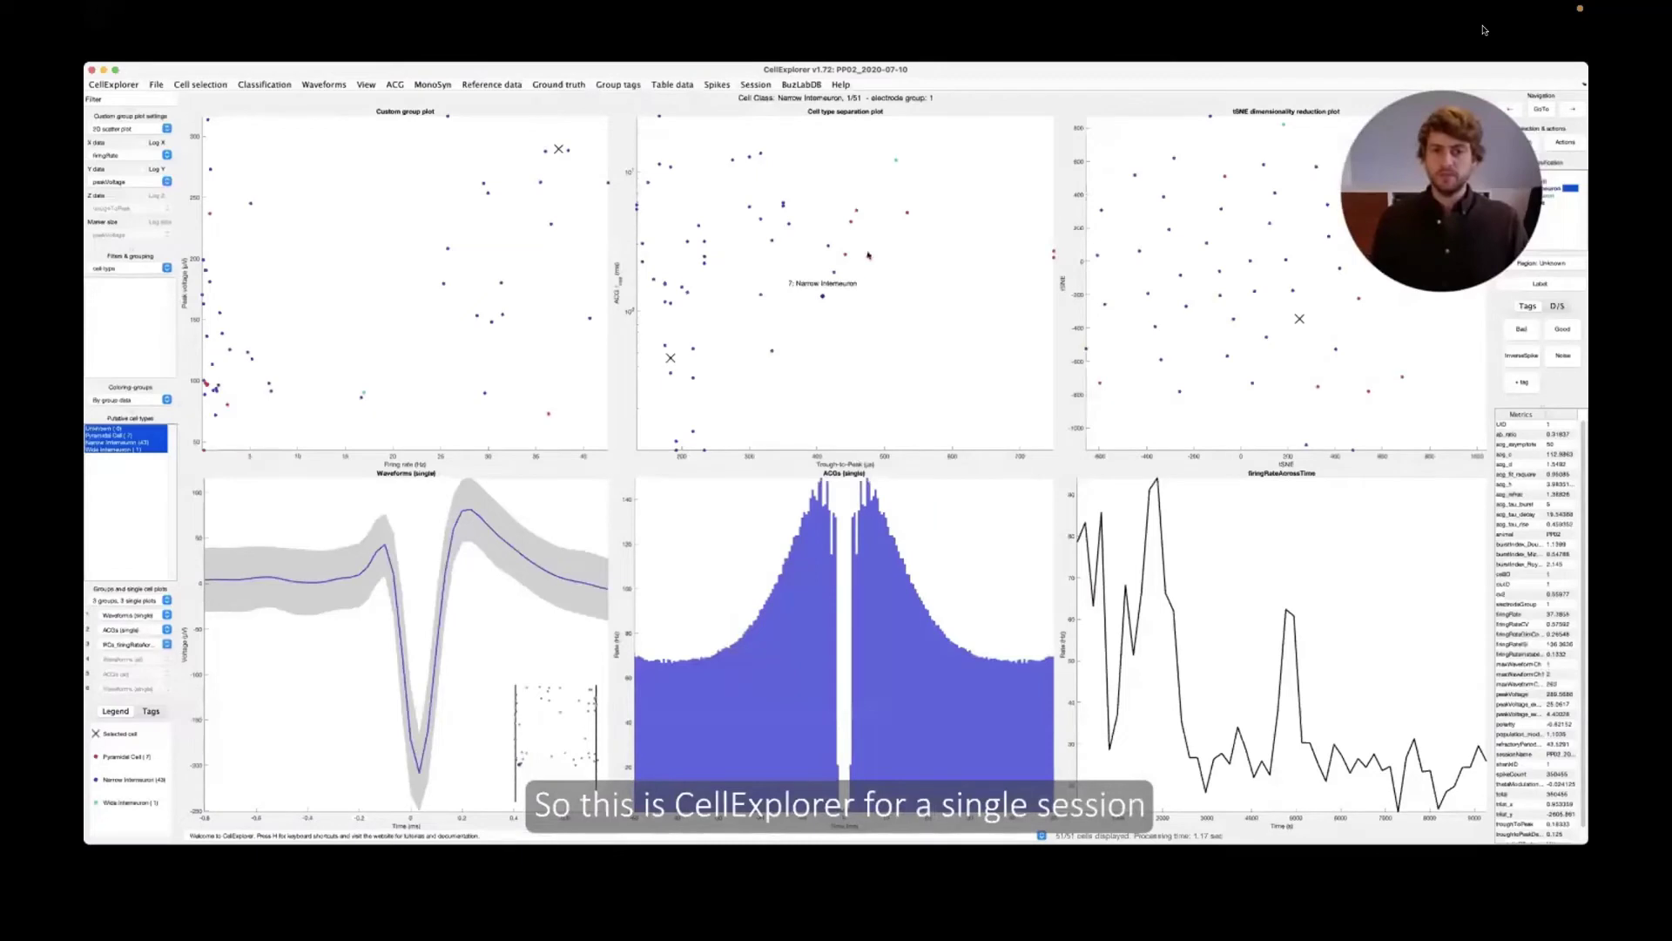
left_click(670, 302)
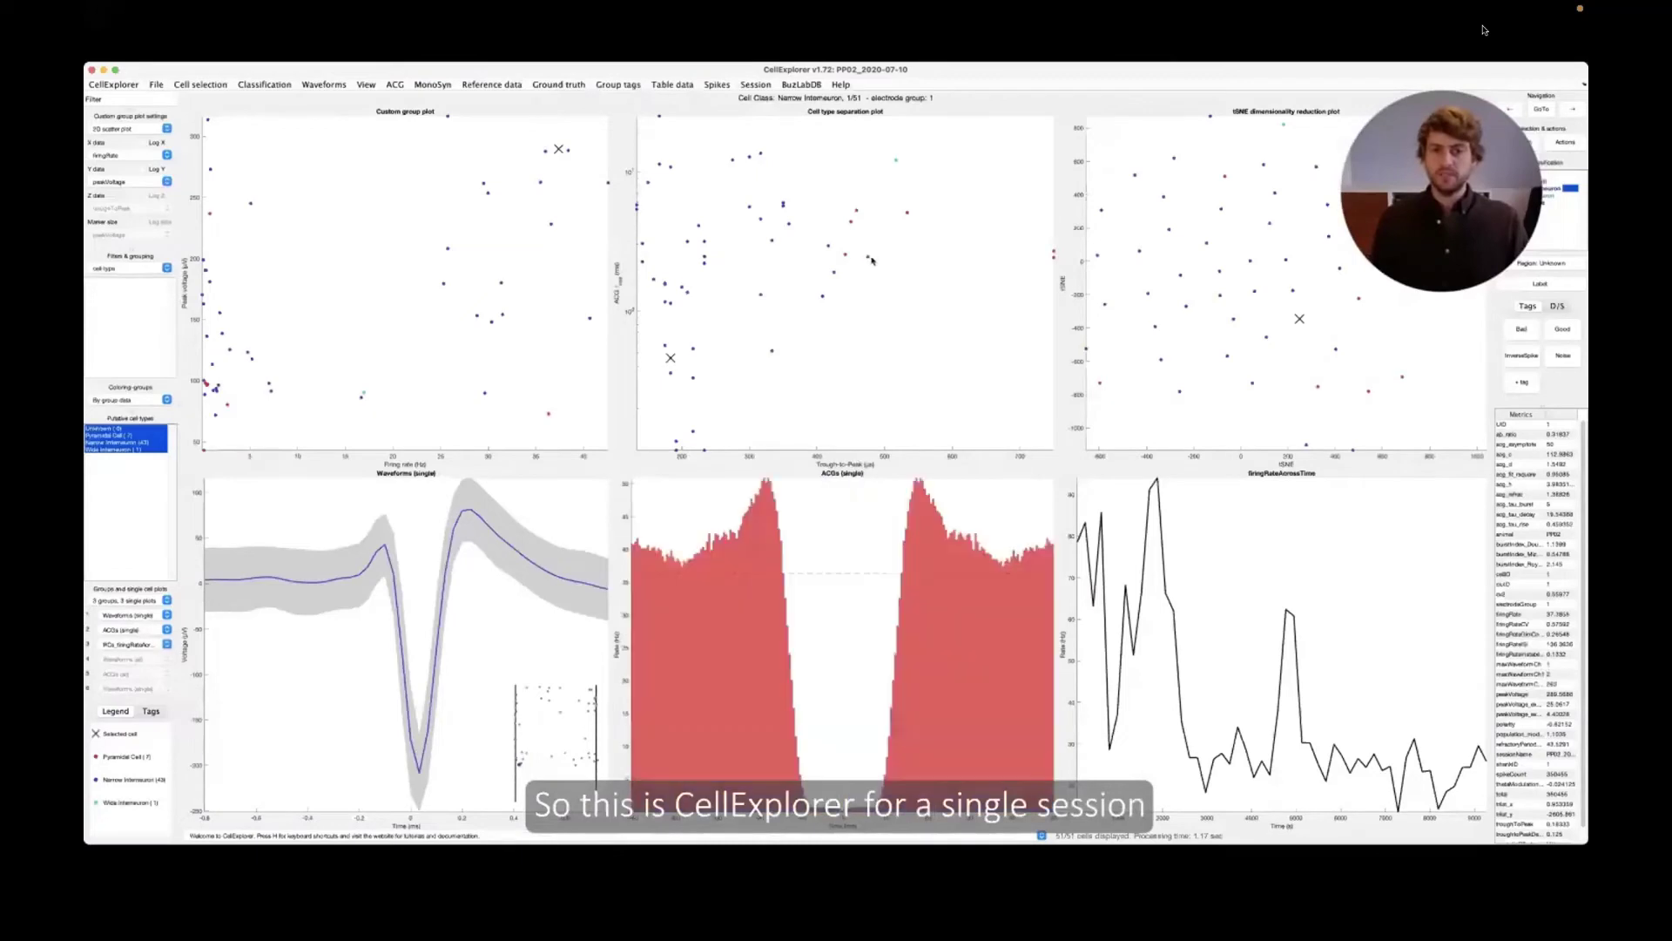
left_click(542, 327)
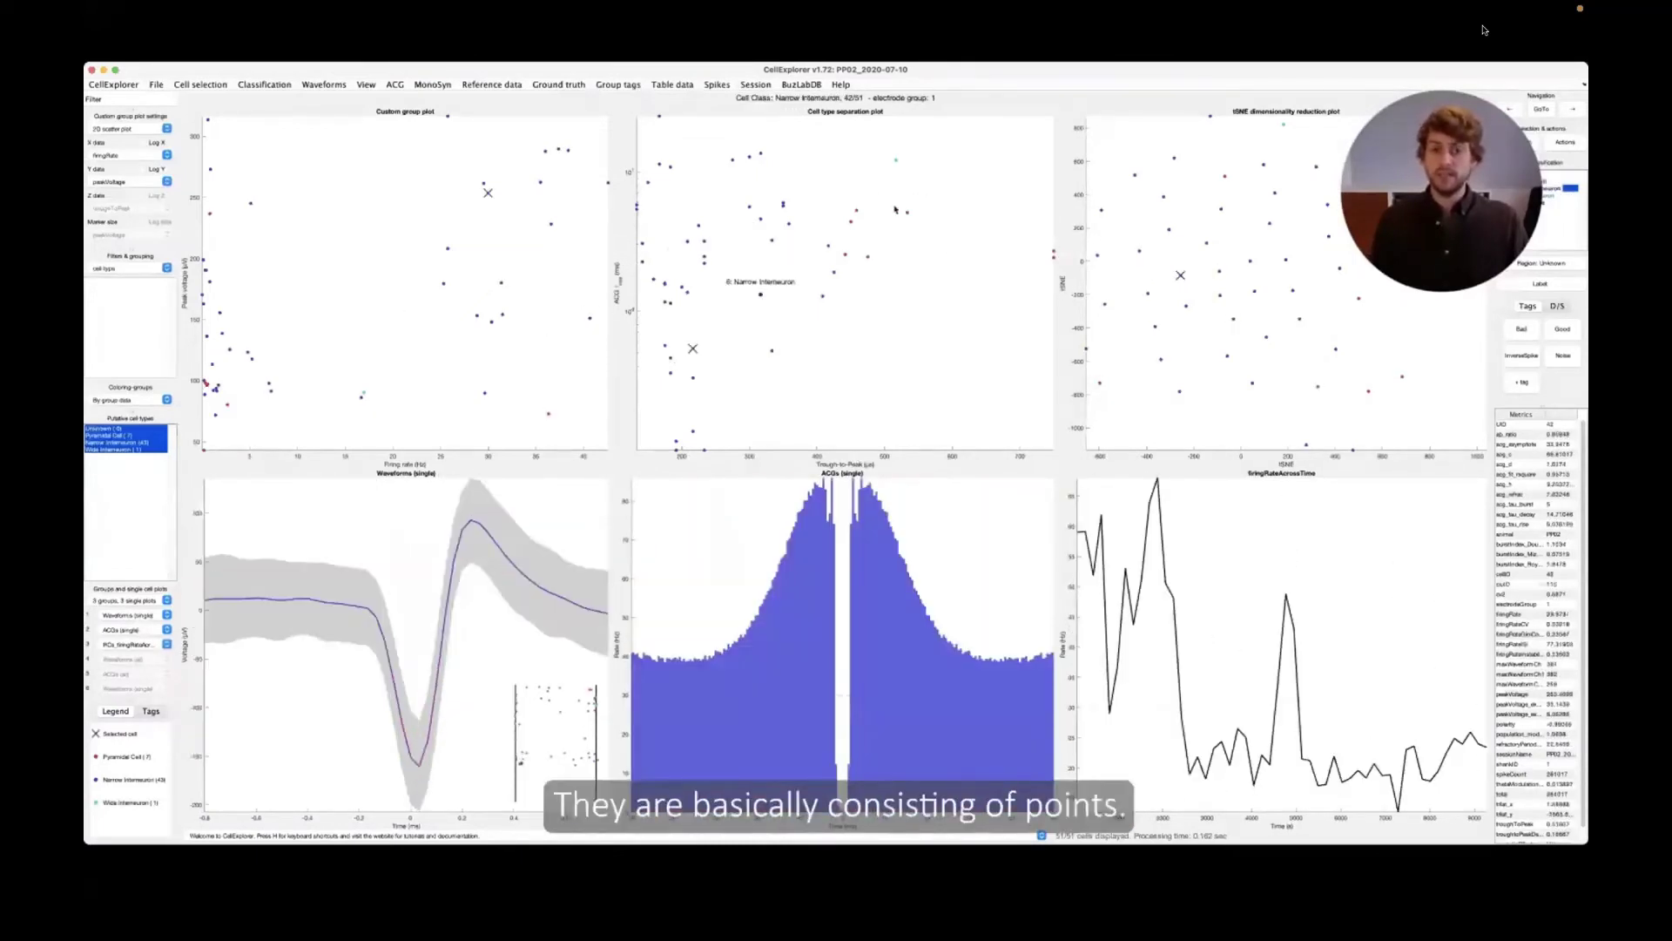
left_click(906, 214)
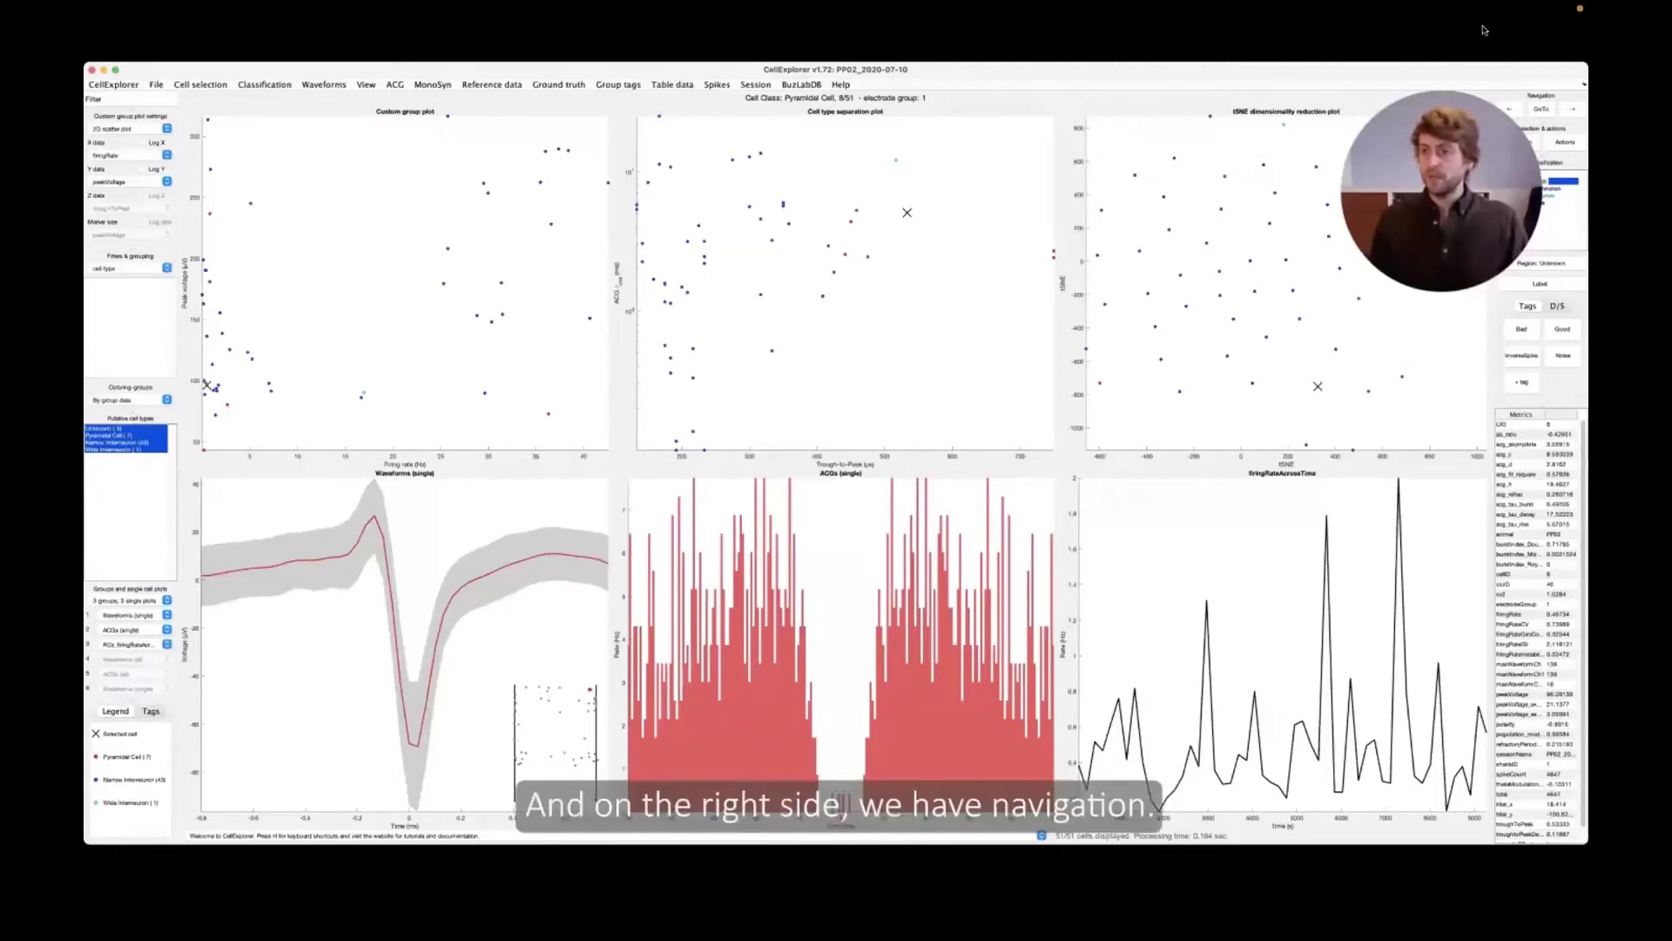
Step forward to cell 14, reclassify it as Wide Interneuron, then return to Pyramidal Cell 8
left_click(1572, 110)
left_click(1572, 110)
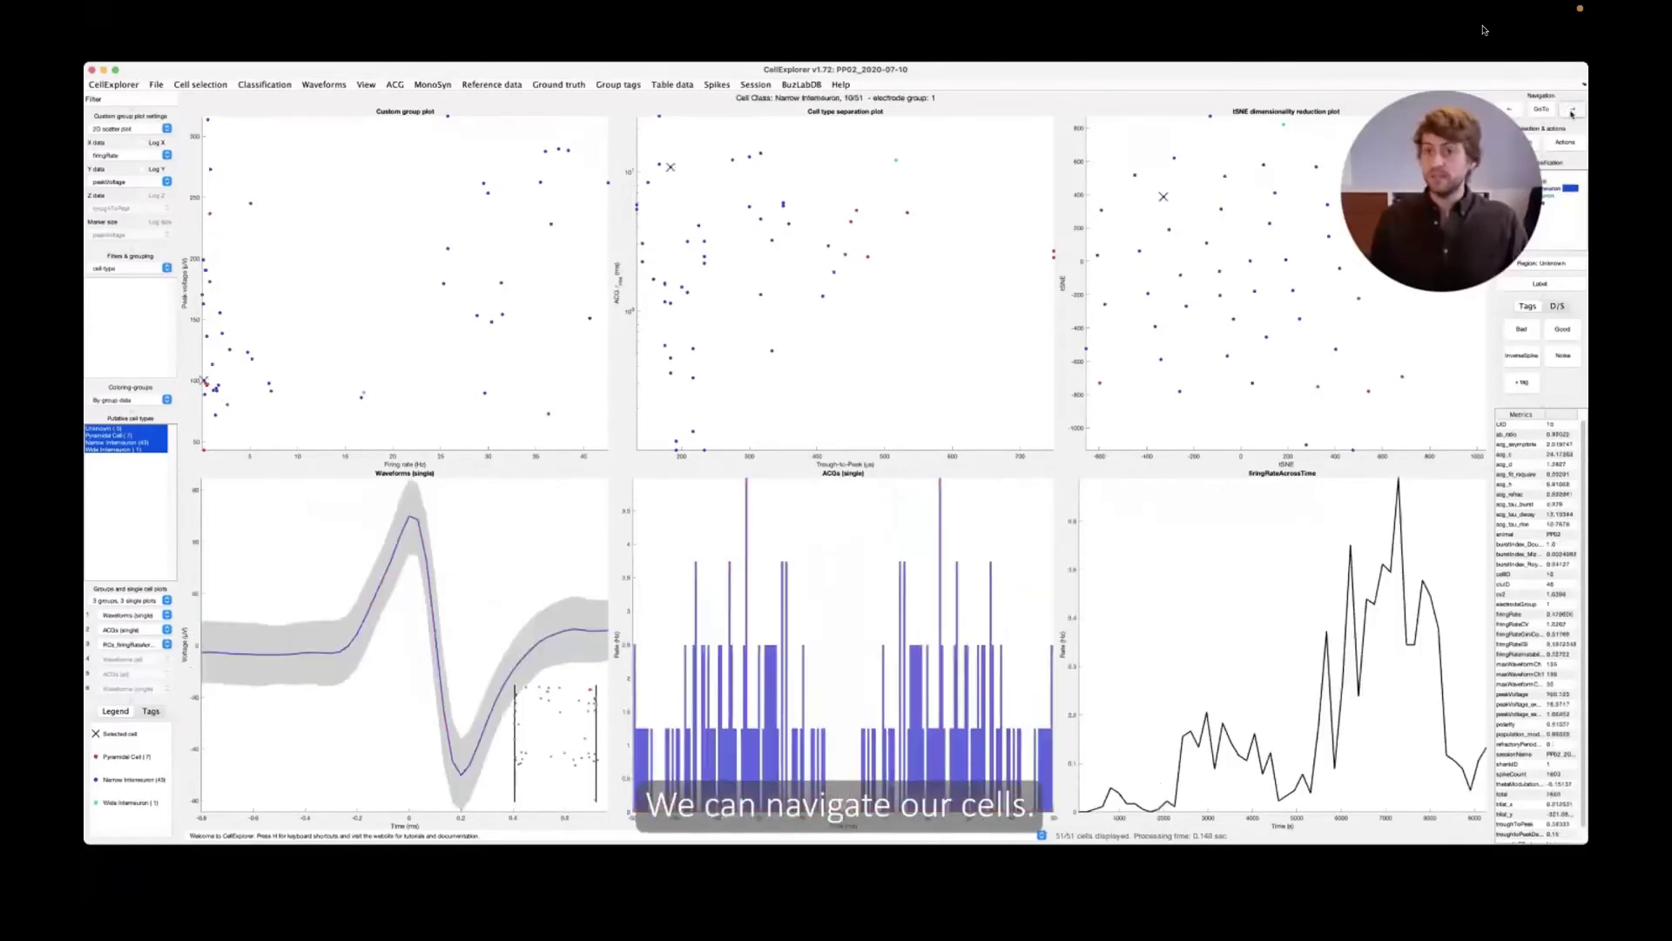
left_click(1572, 110)
left_click(1572, 111)
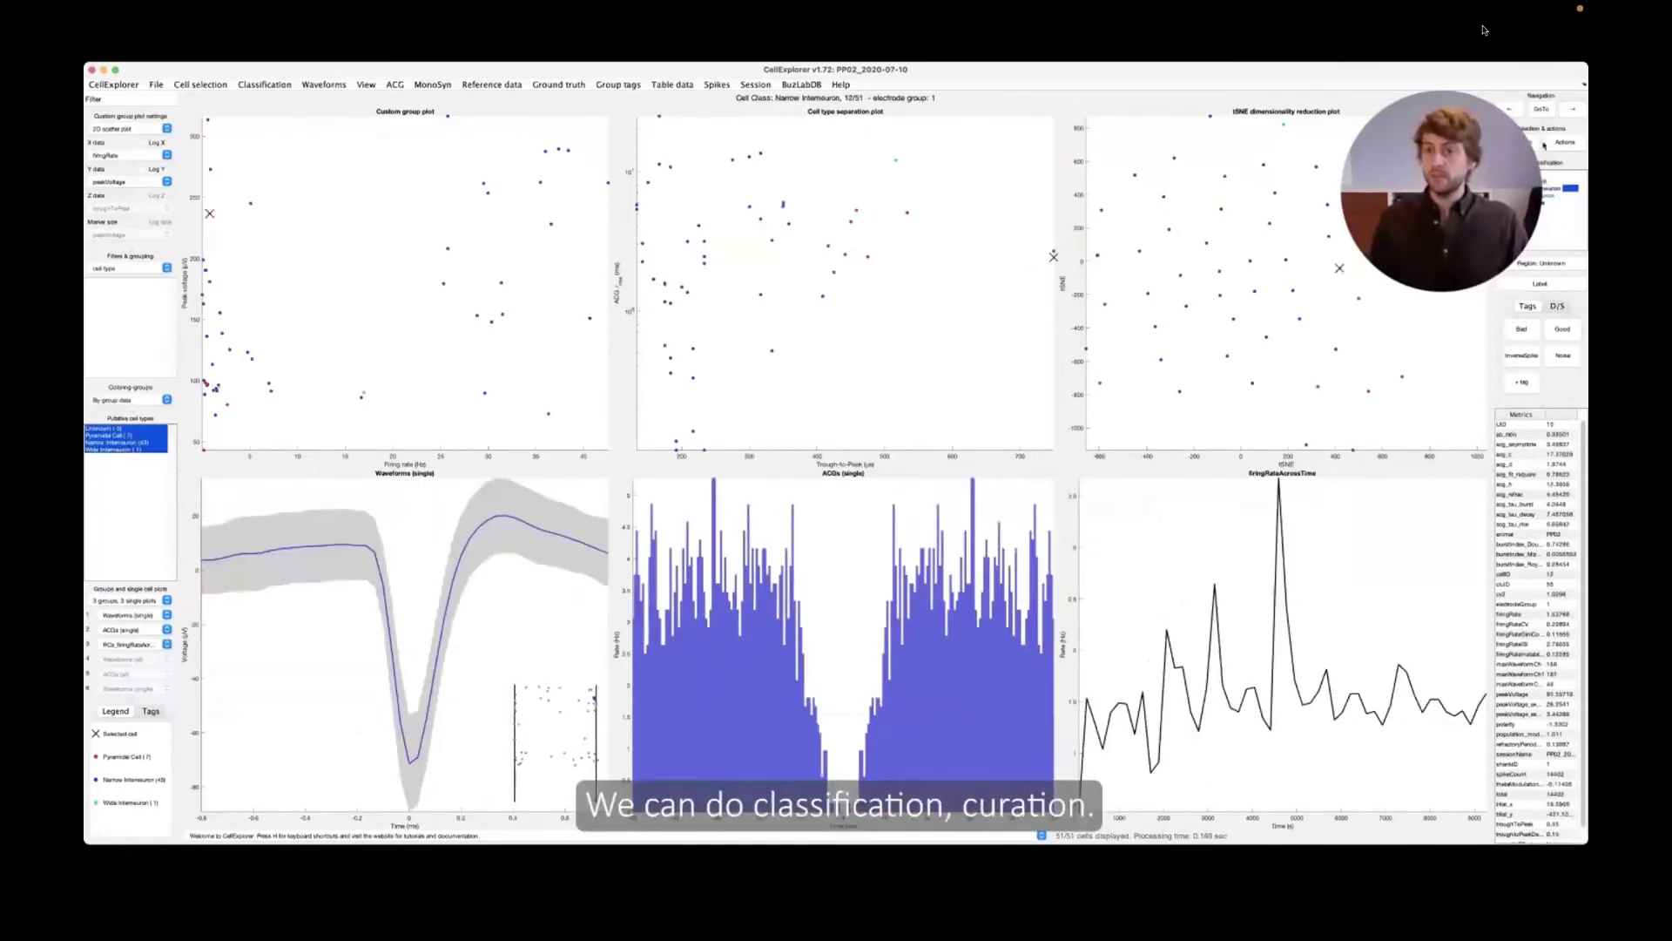
left_click(1572, 111)
left_click(1572, 111)
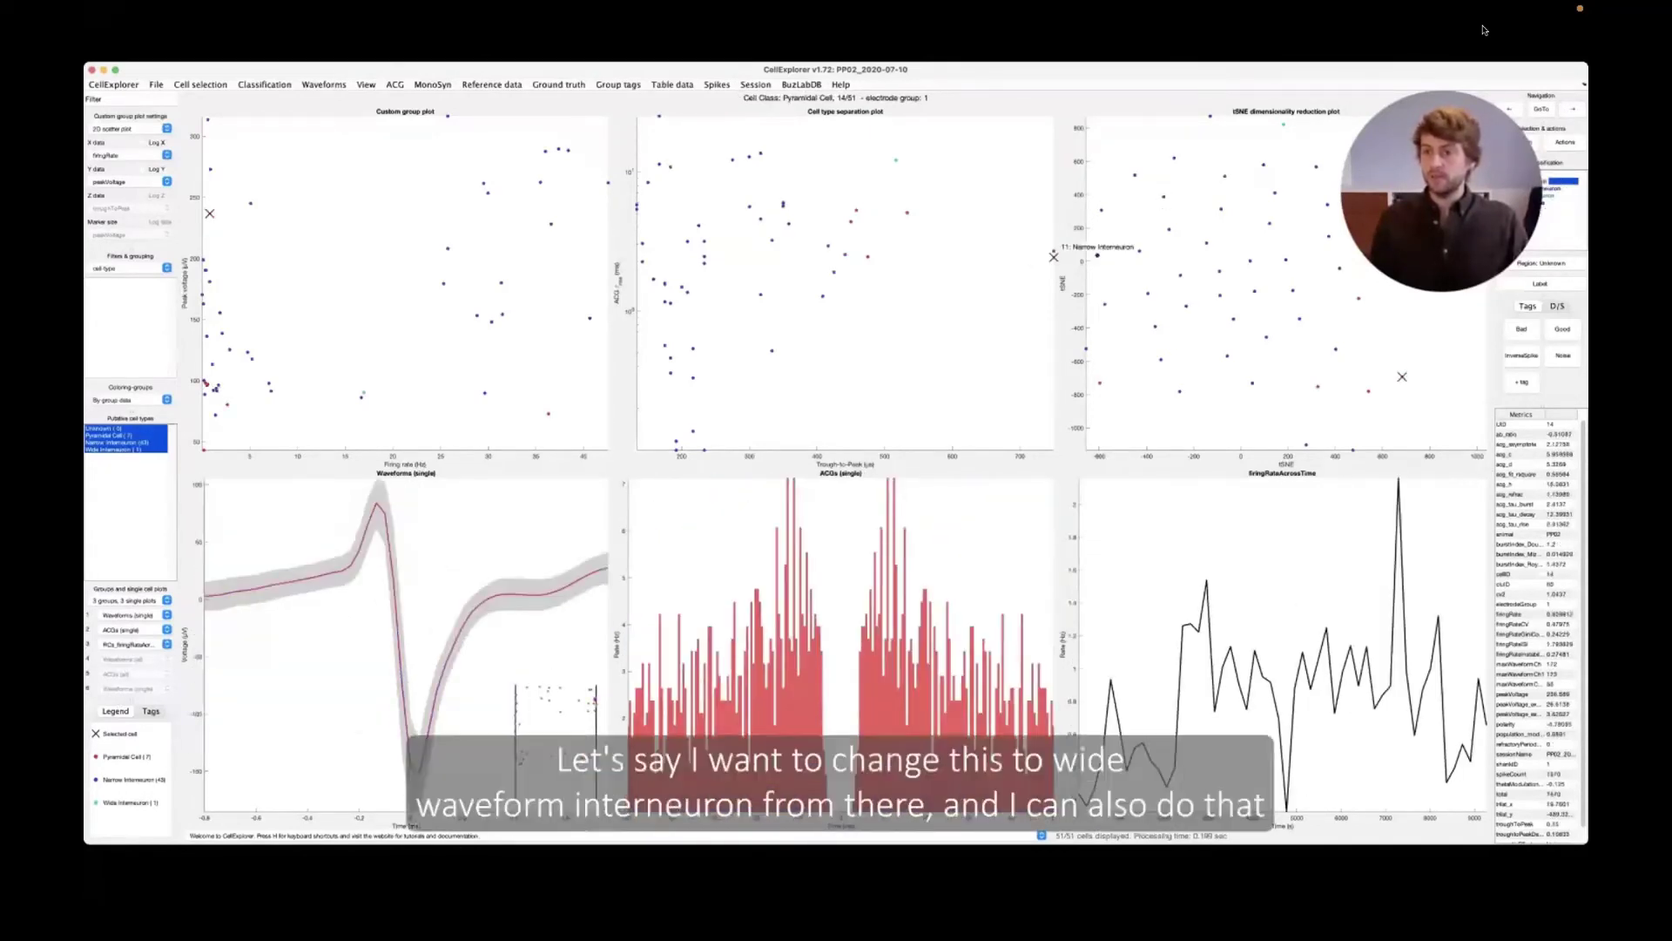
key("4")
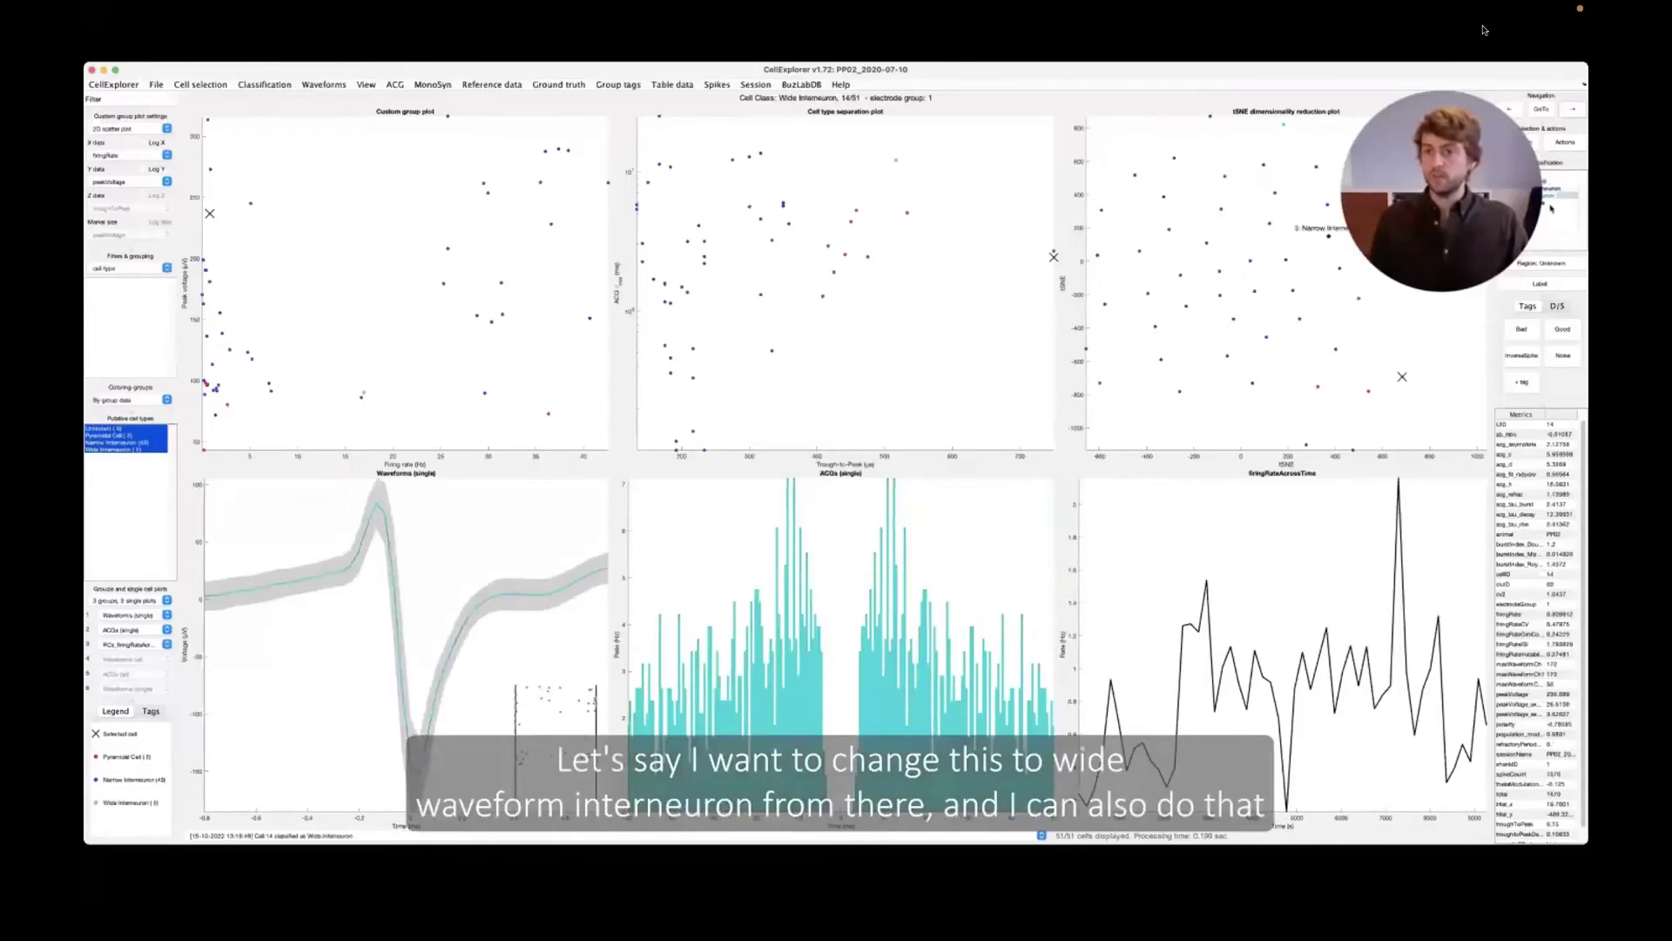
left_click(908, 212)
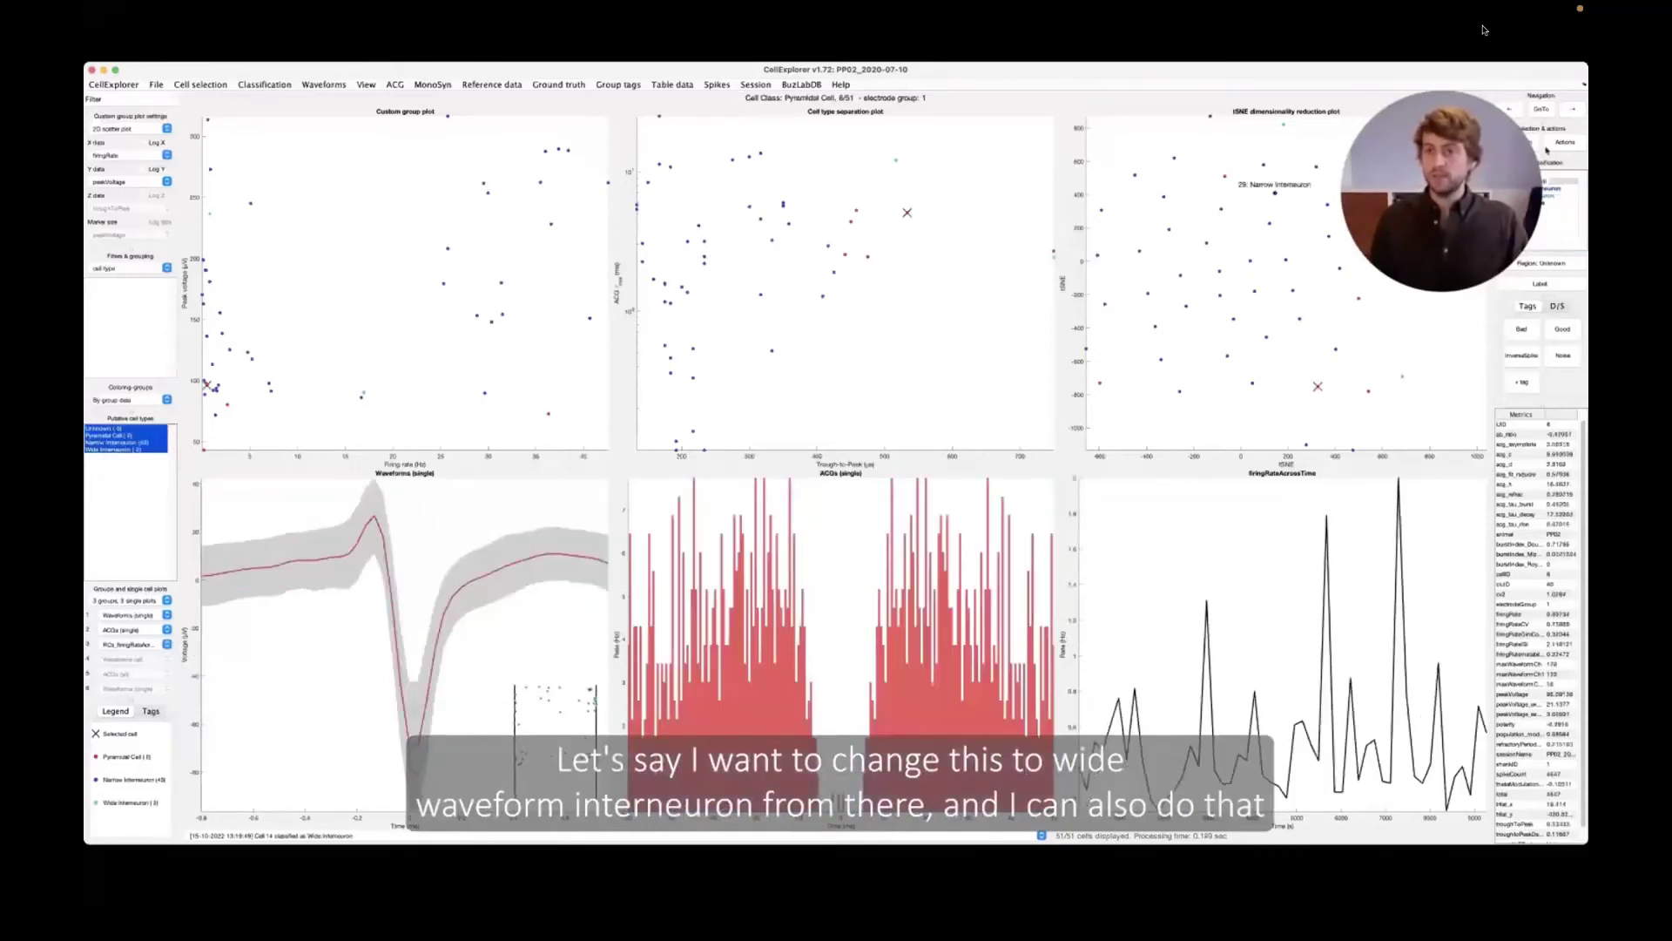
Polygon-select three cells in the cell-type separation plot and assign them Pyramidal Cell
key("p")
left_click(829, 299)
left_click(936, 300)
left_click(925, 153)
left_click(878, 137)
right_click(798, 266)
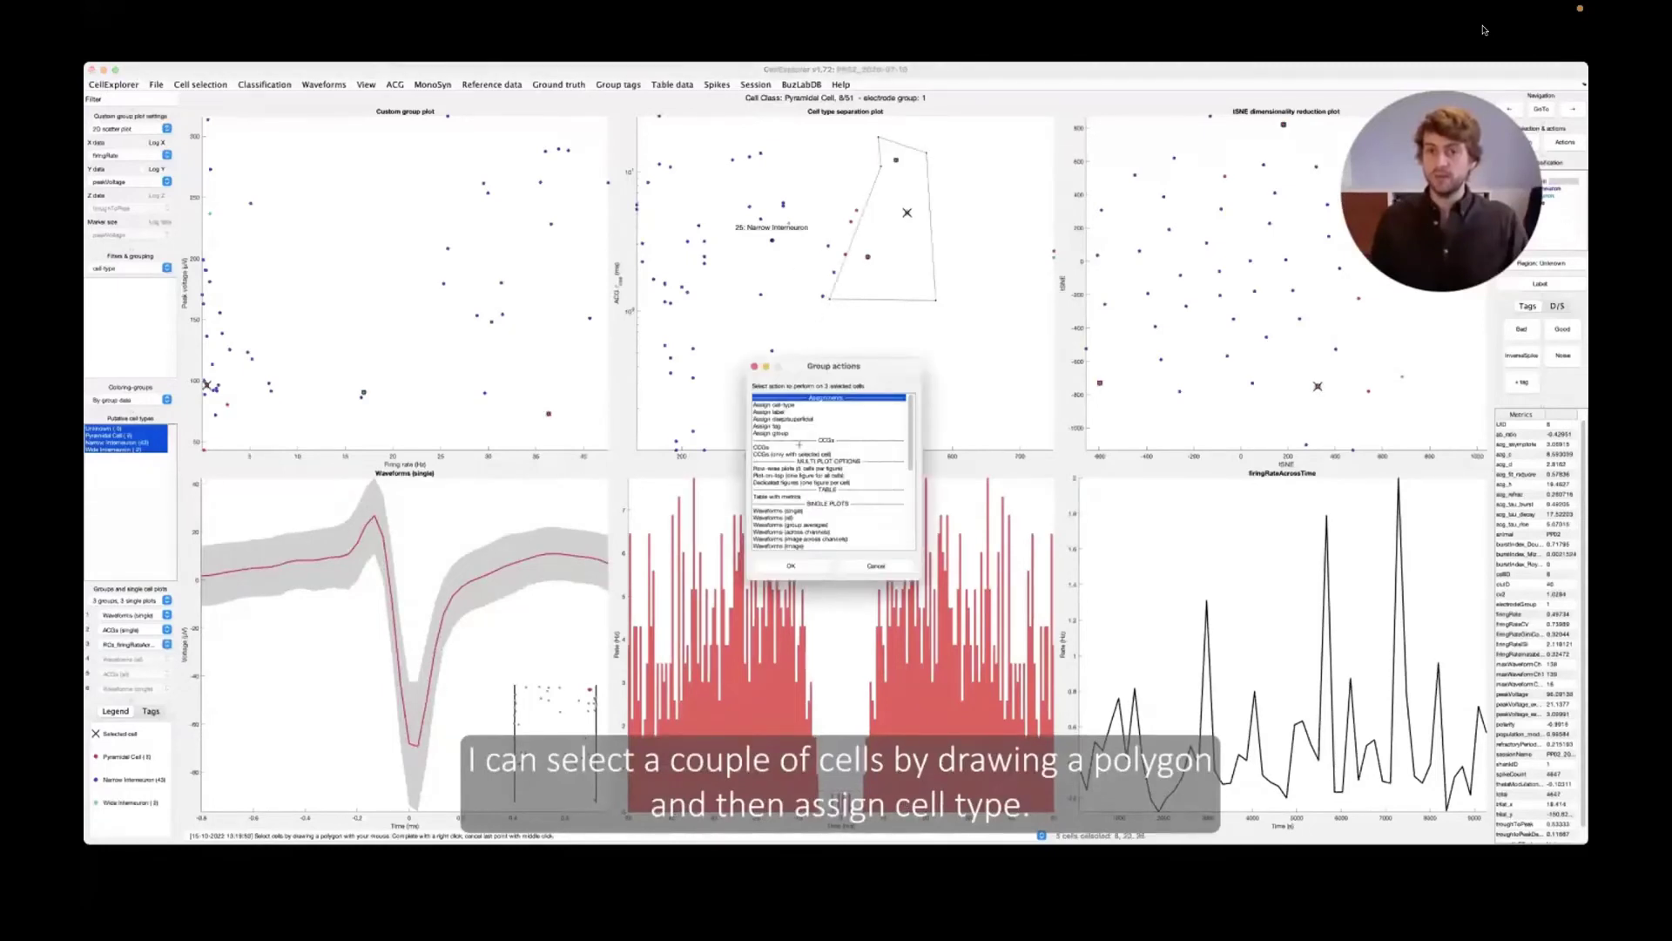
double_click(774, 404)
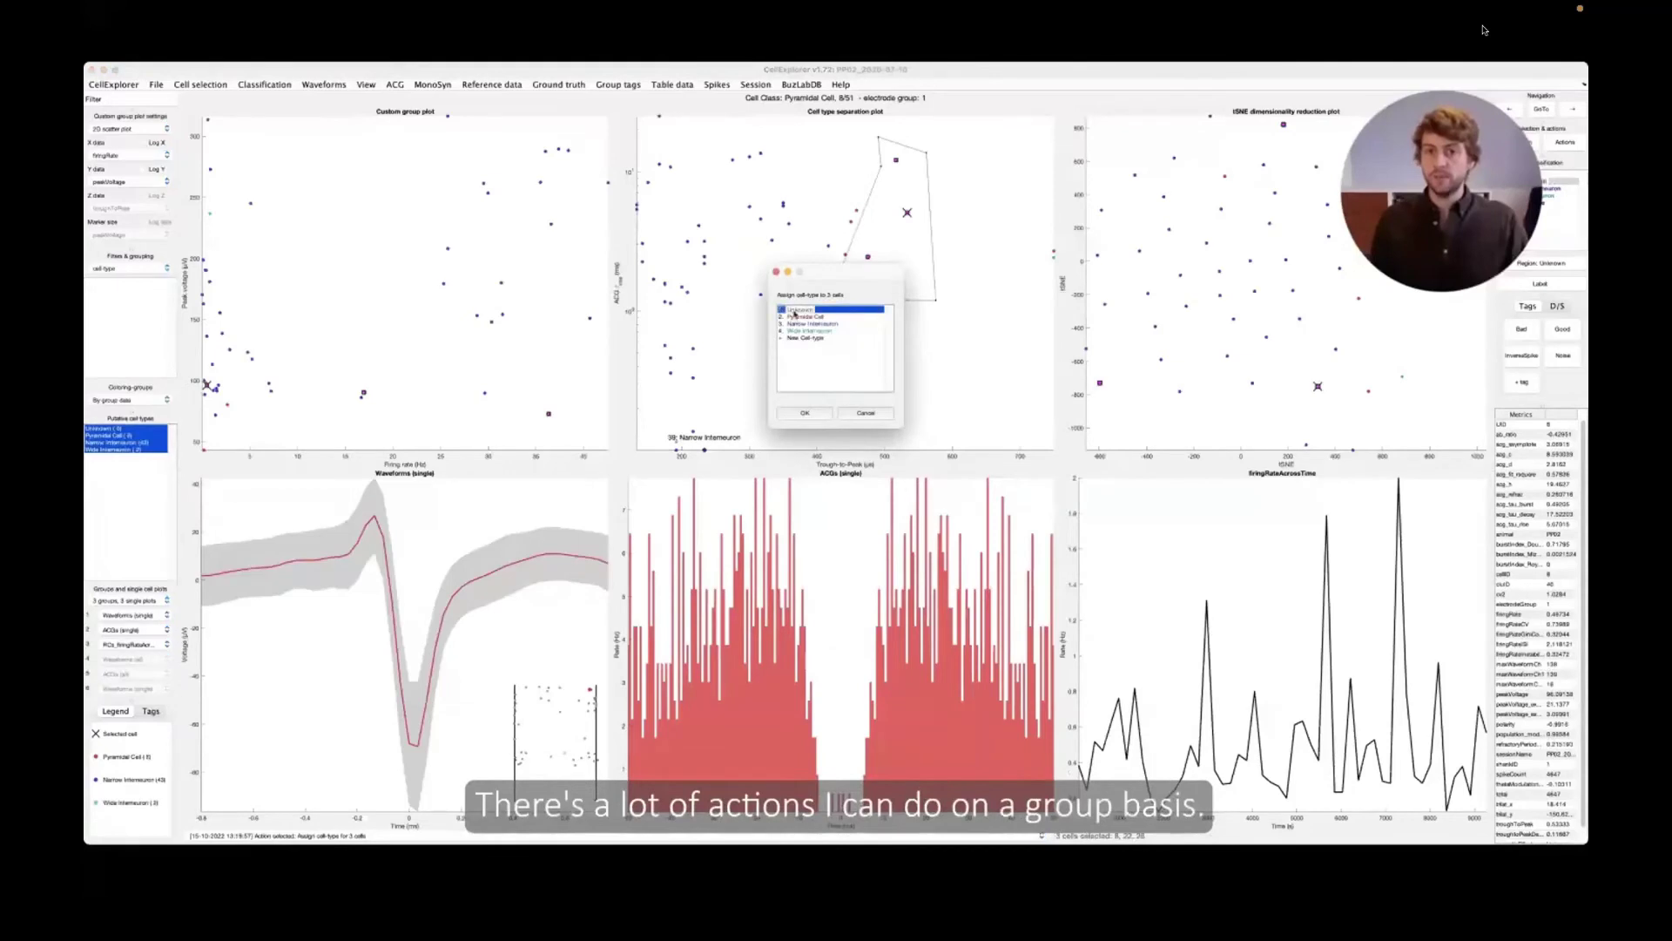
left_click(794, 317)
left_click(787, 417)
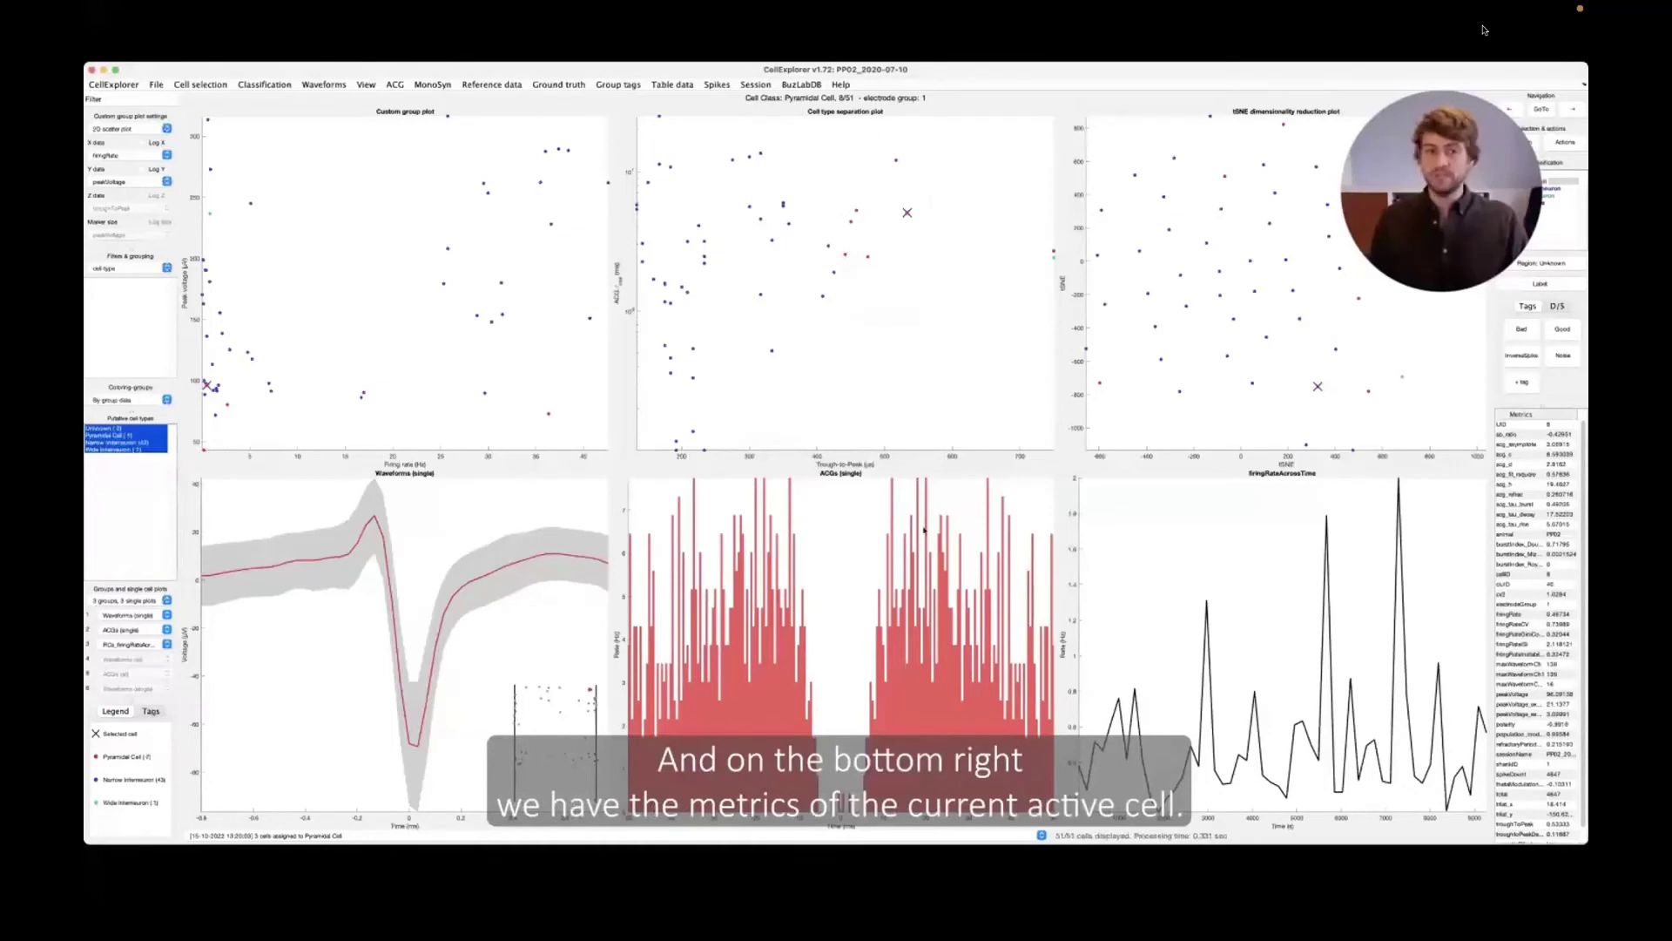
Save the classification with File > Save, dismiss the confirmation and close the single-session view
left_click(113, 84)
mouse_move(156, 84)
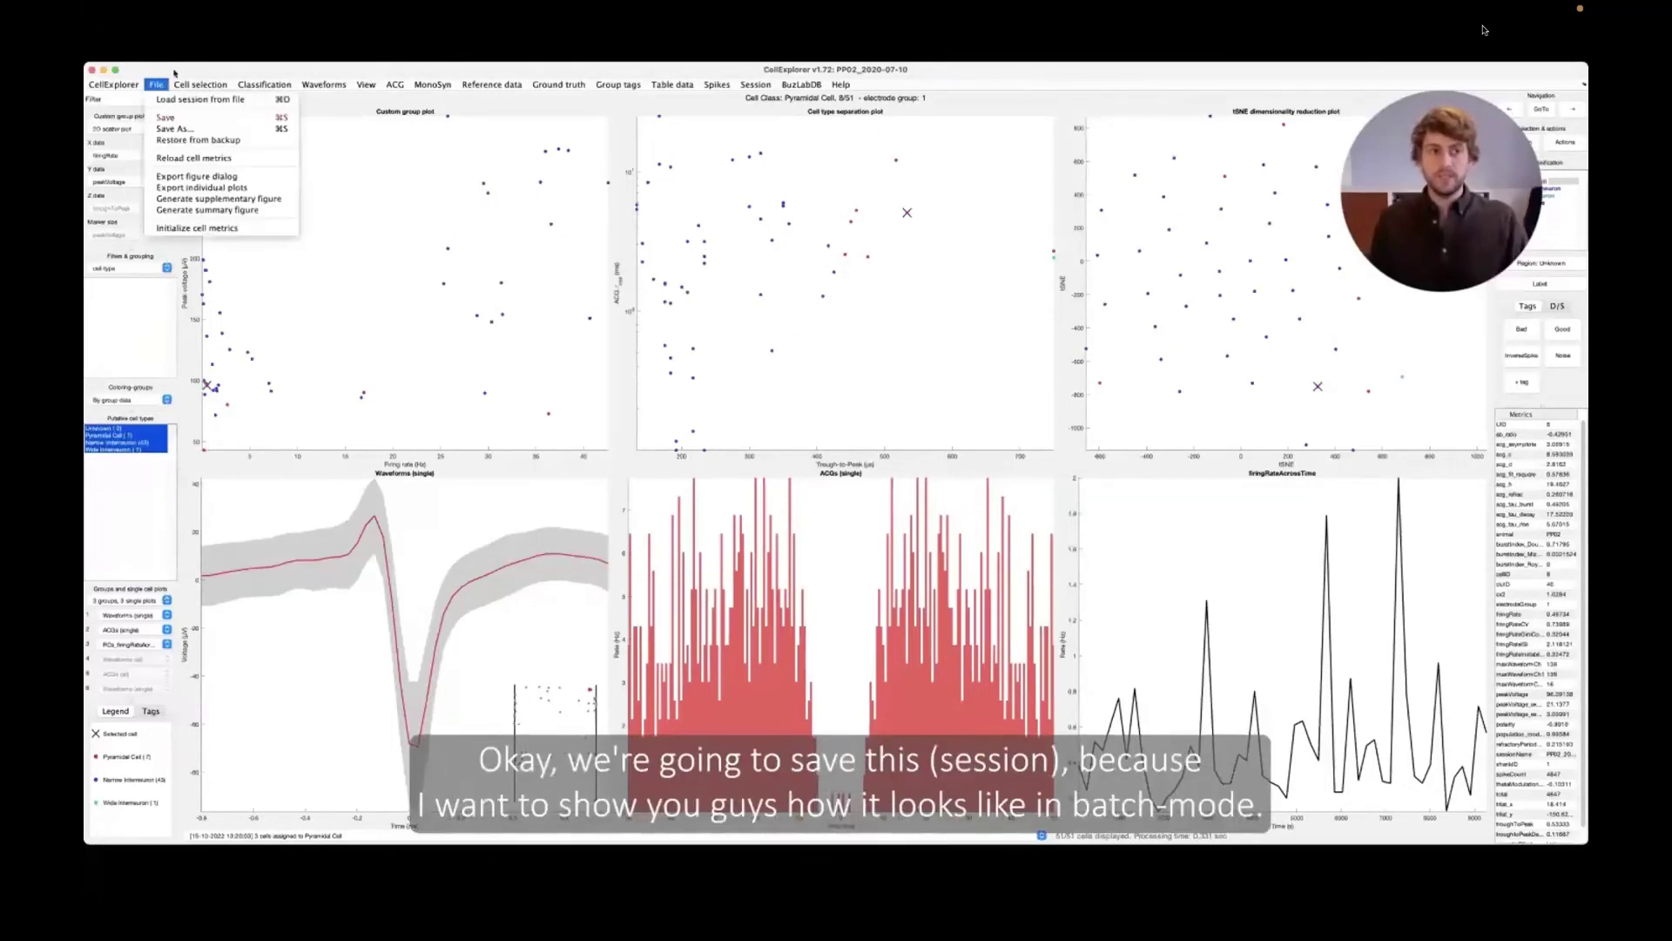
left_click(162, 118)
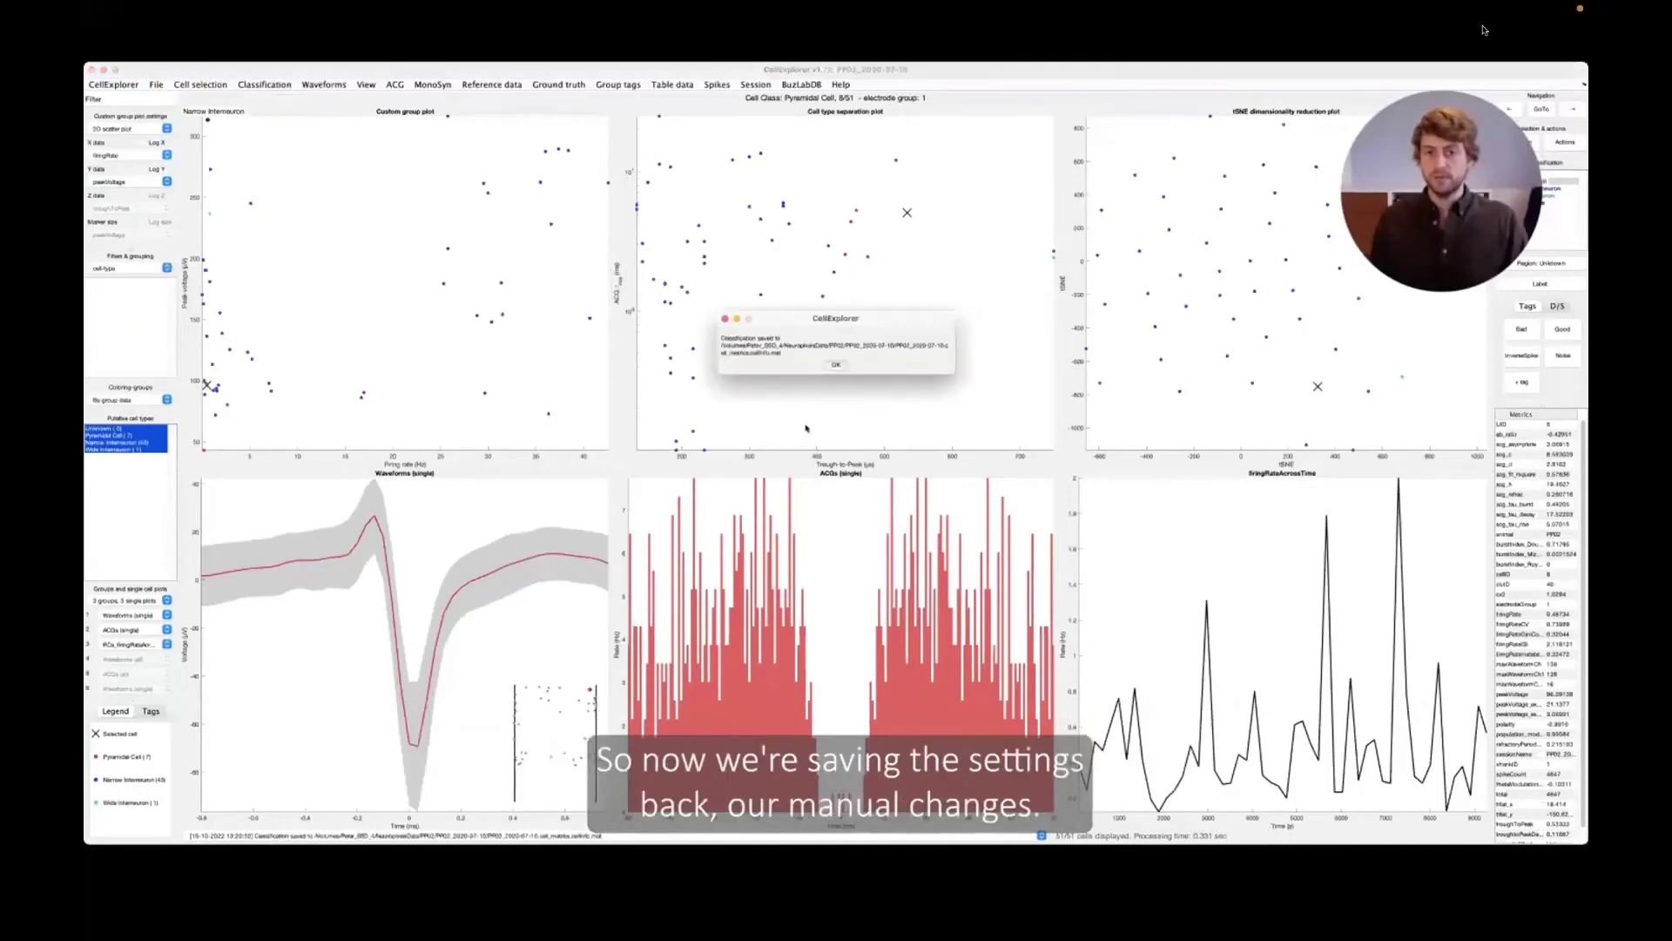
left_click(835, 364)
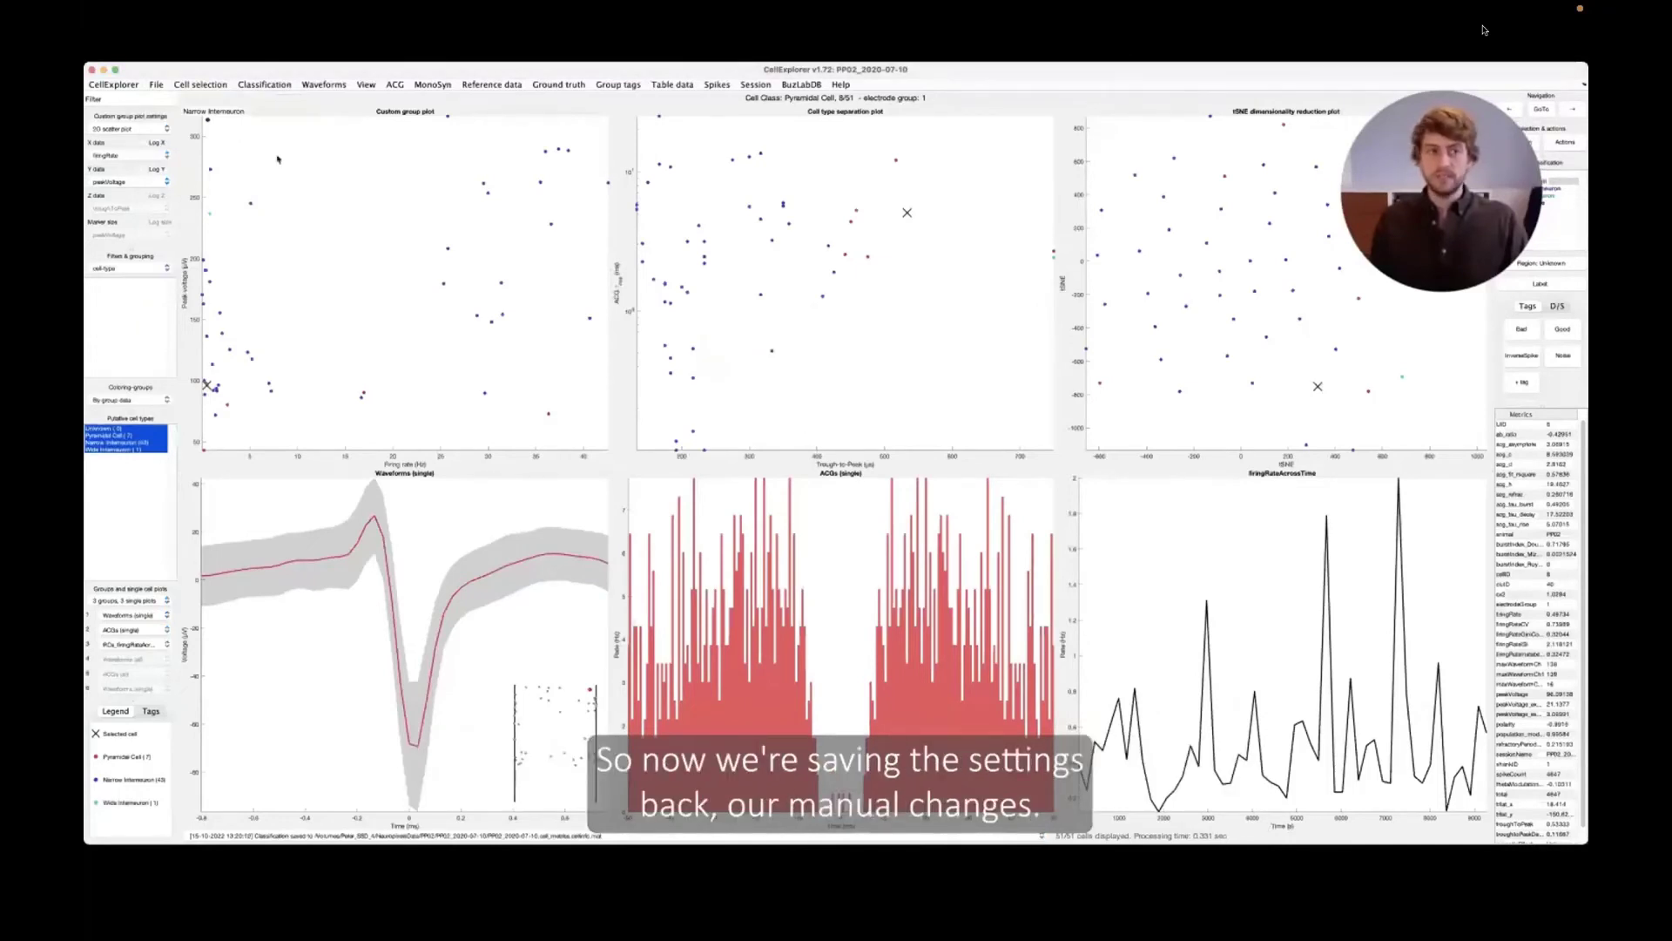
left_click(91, 70)
Run tutorial section 3.2 to load the 111-session cell metrics batch into CellExplorer
scroll(979, 580, "down", 5)
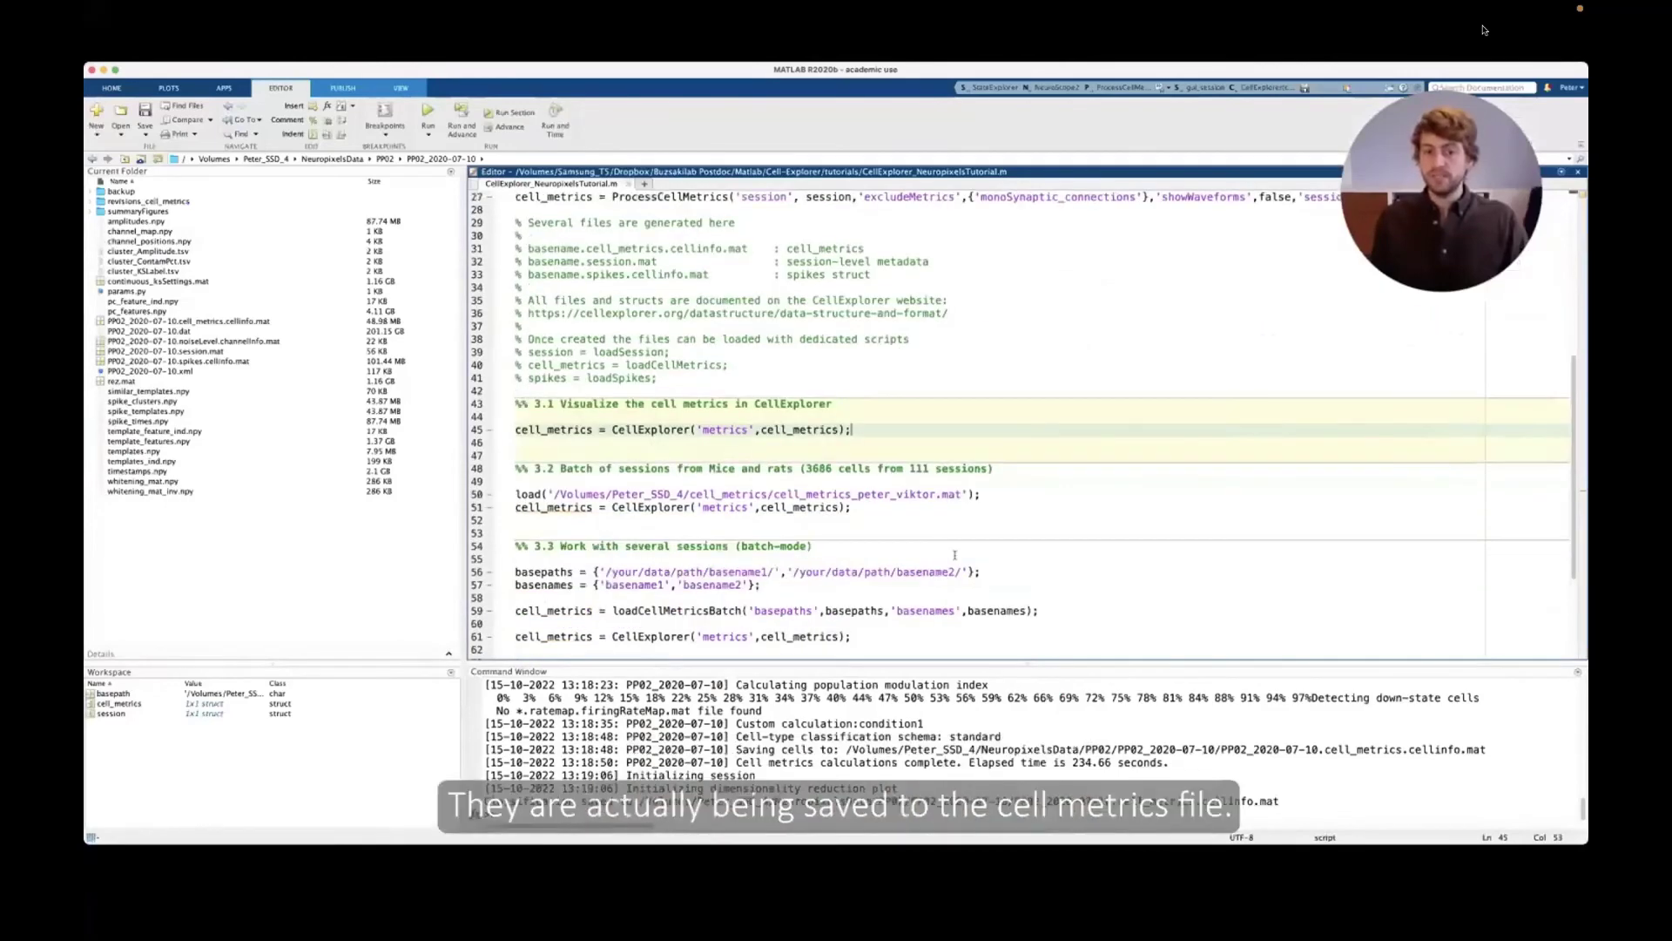
left_click(909, 493)
key("super+Return")
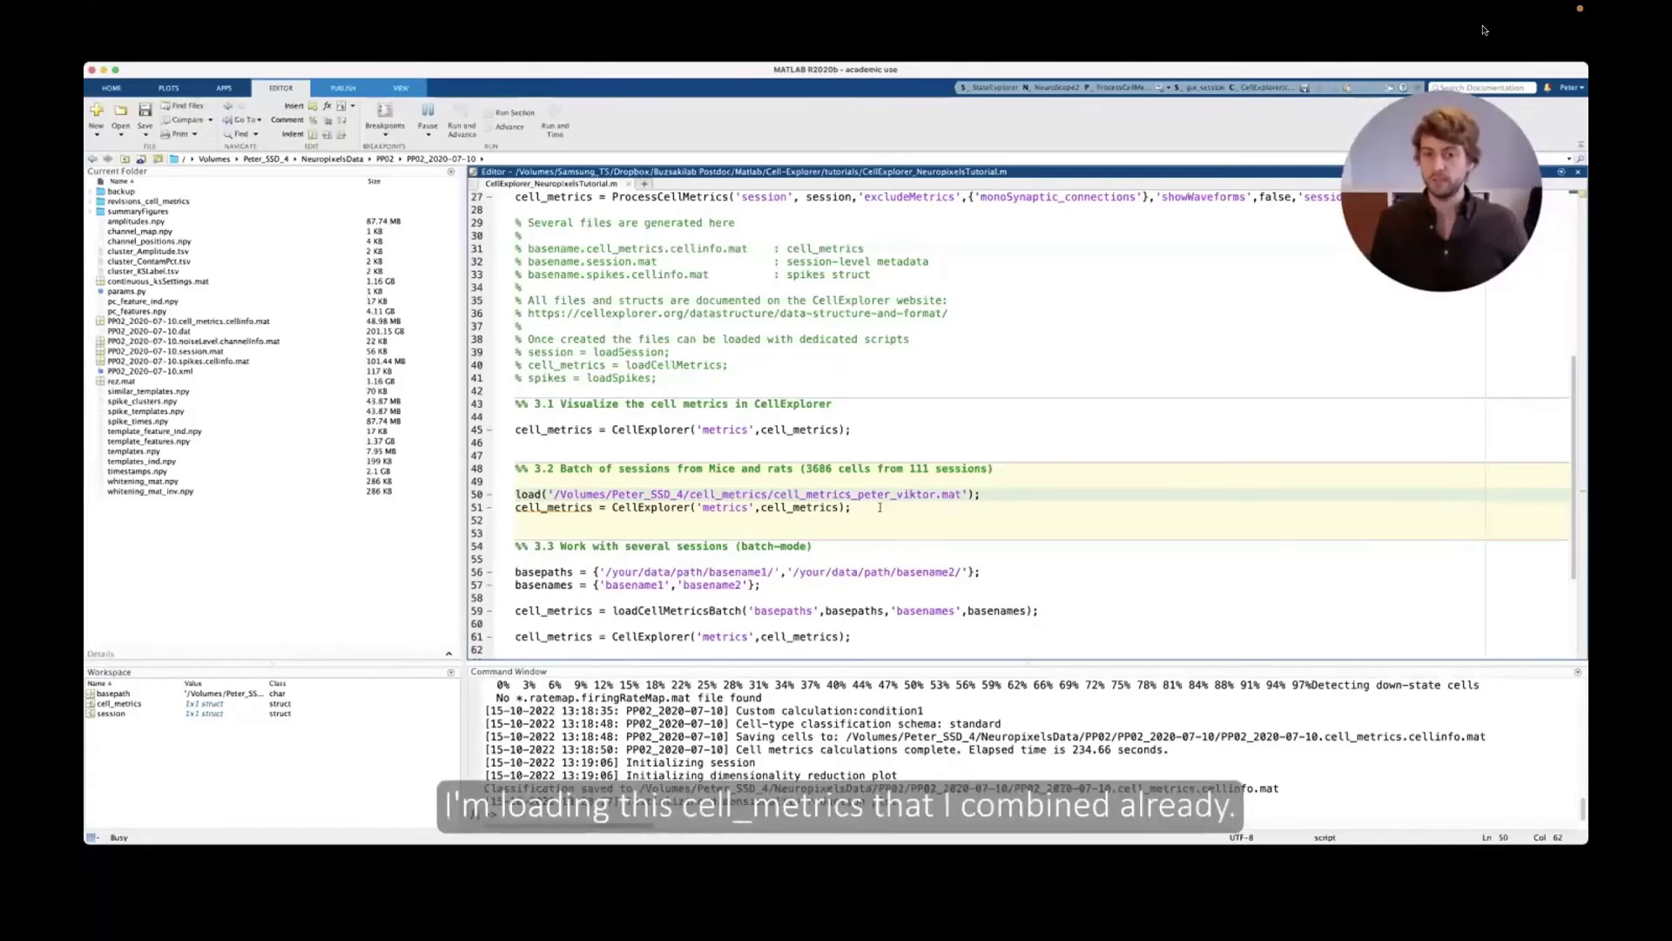
scroll(652, 529, "down", 2)
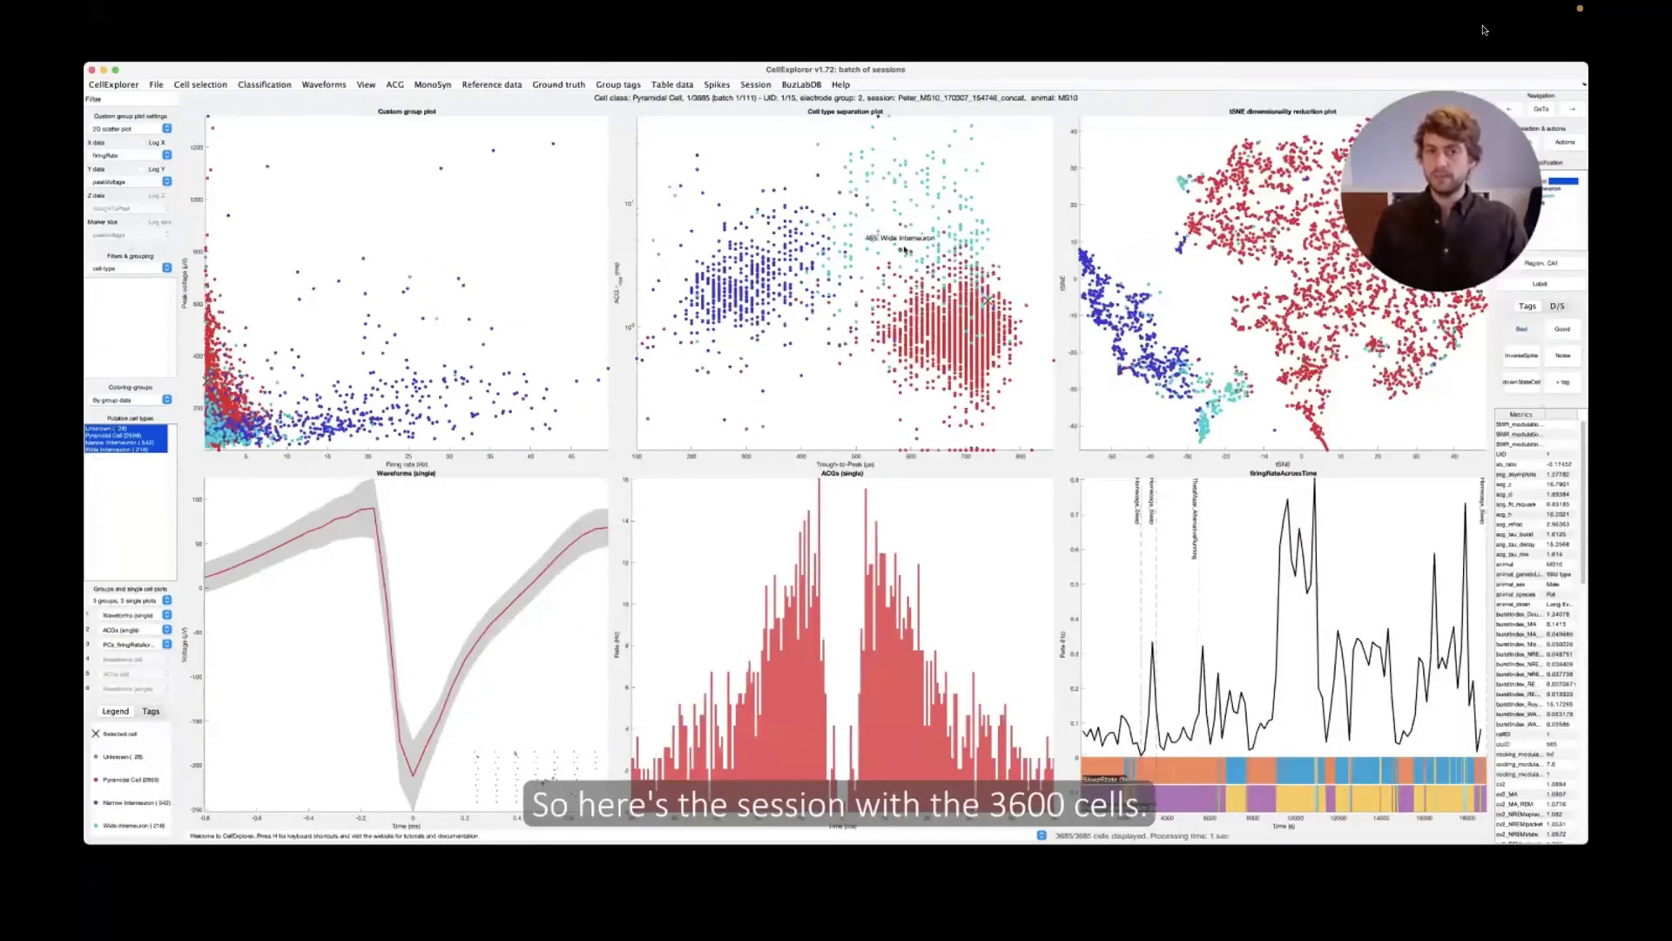
Inspect a narrow interneuron and pyramidal cells 2644 and 457, then show all cells' waveforms, ACGs and firing rates
left_click(801, 376)
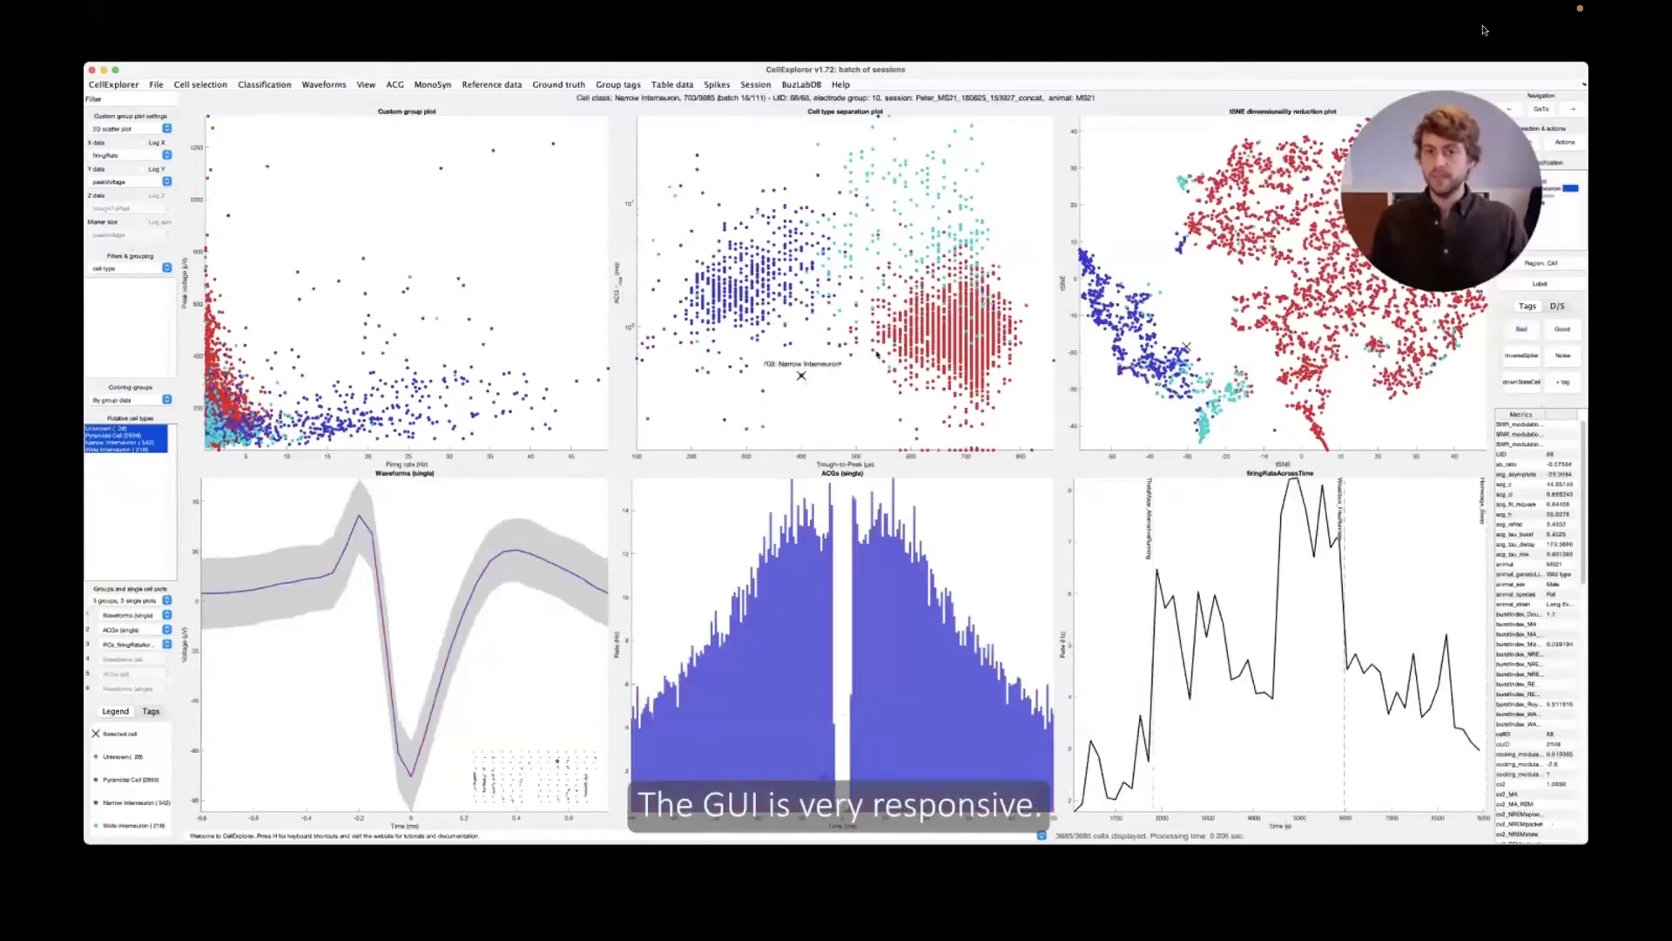
left_click(953, 314)
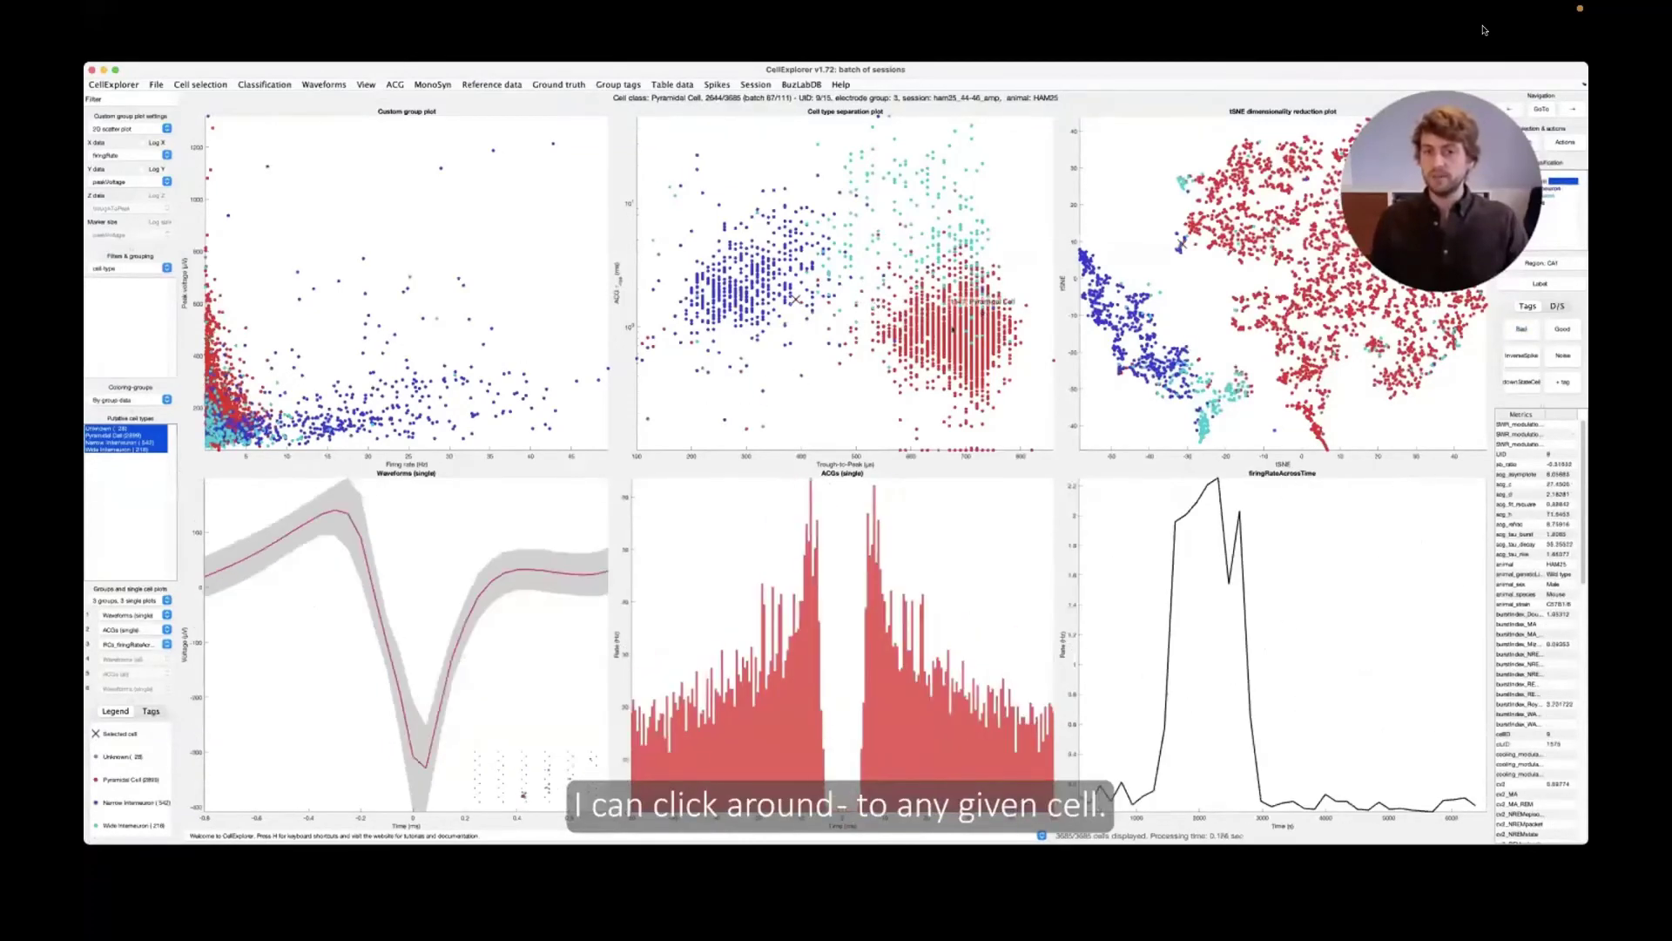
left_click(944, 325)
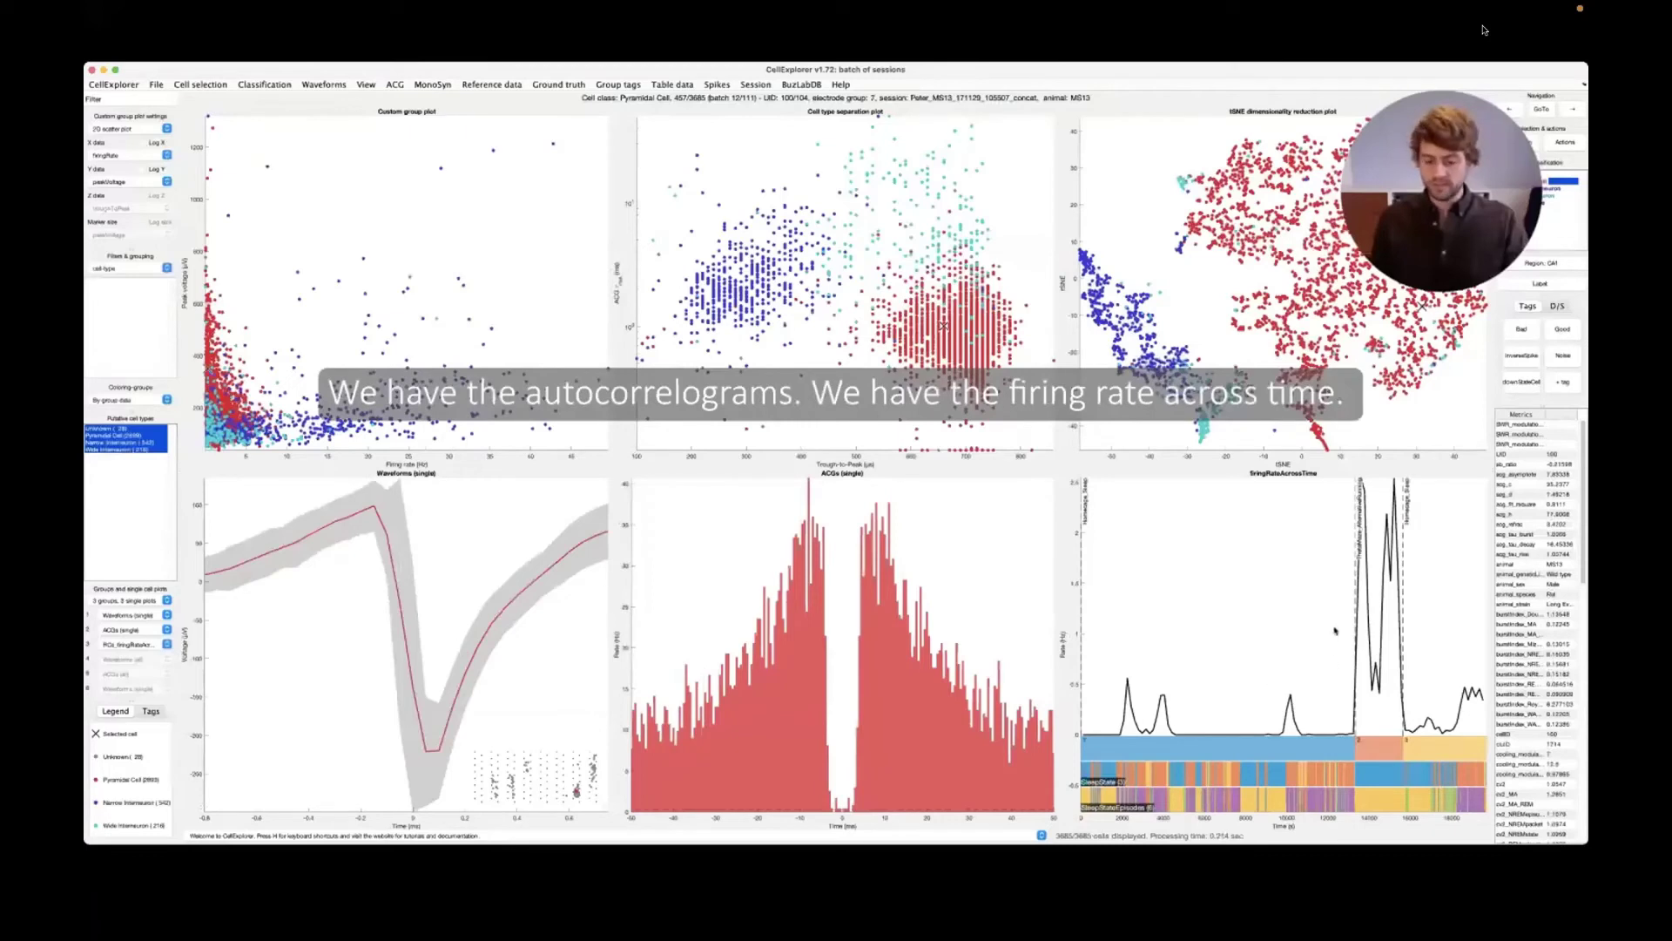
key("alt+1")
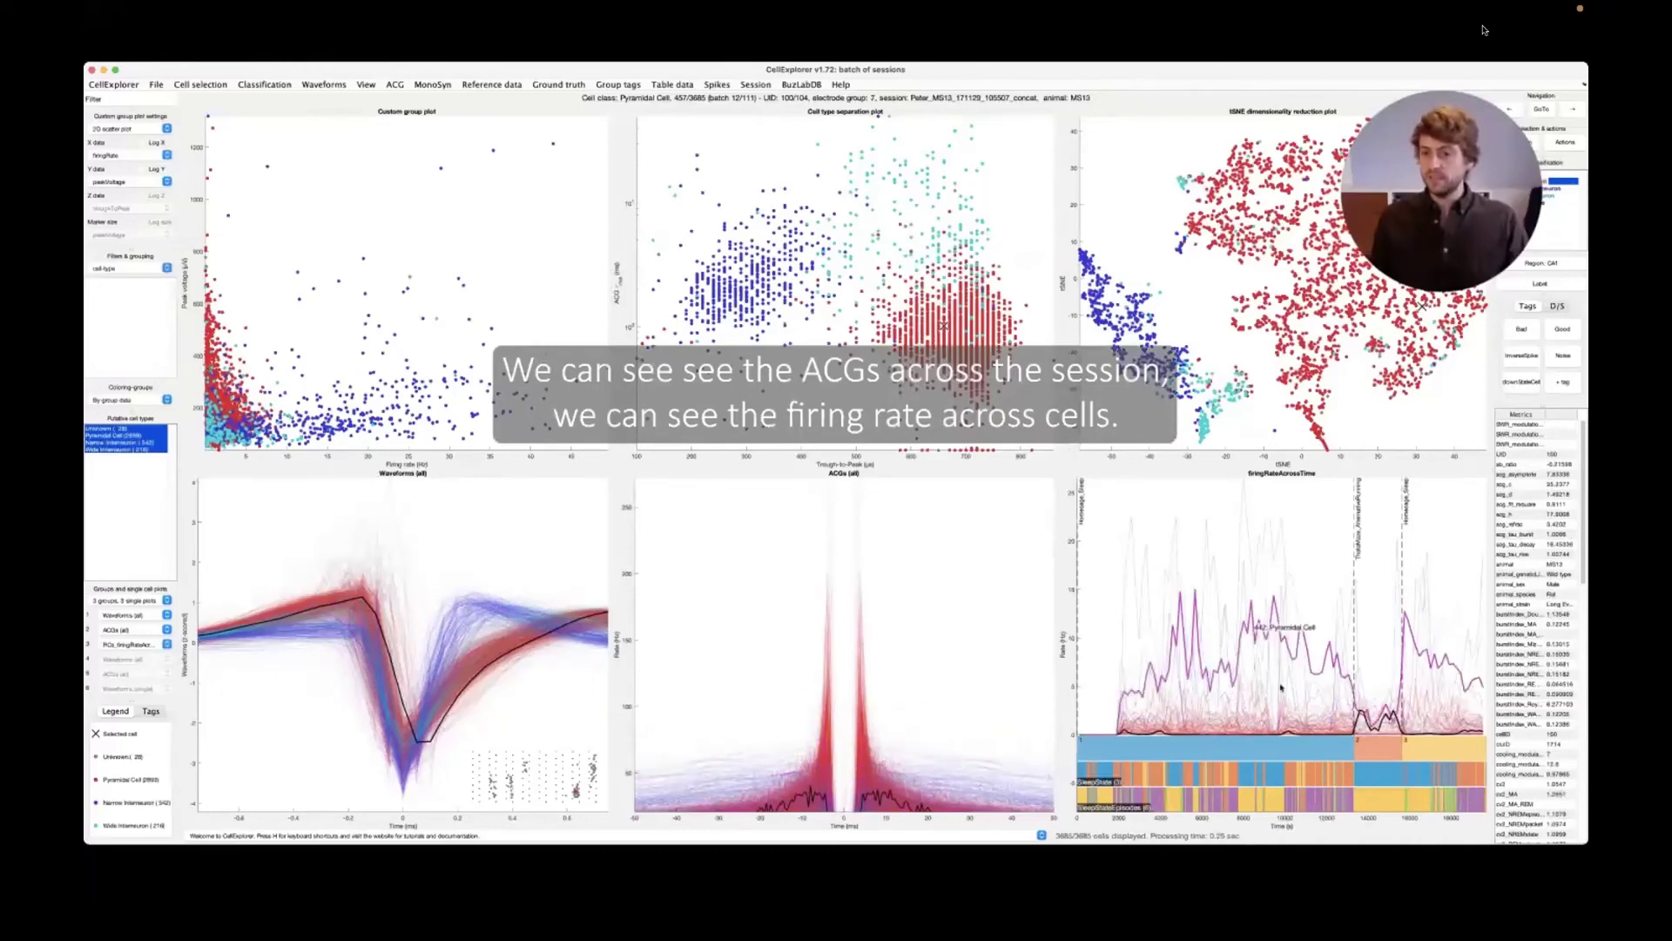
Show population plots as images, then waveforms across channels, and select cells from another and the same session
key("i")
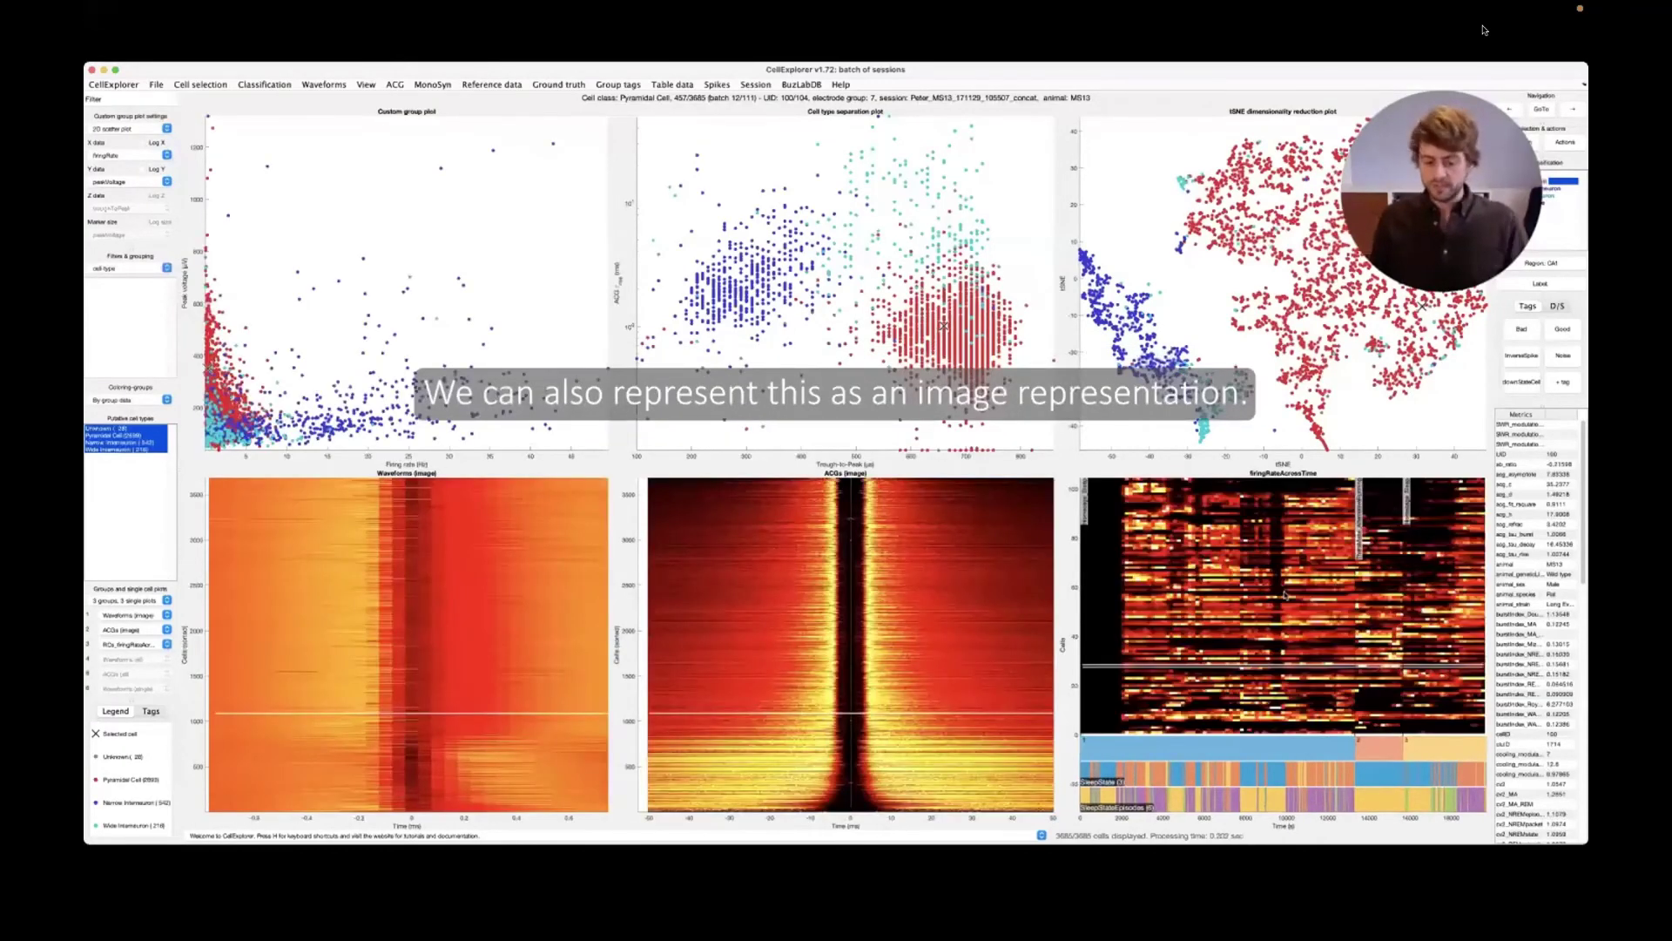
key("2")
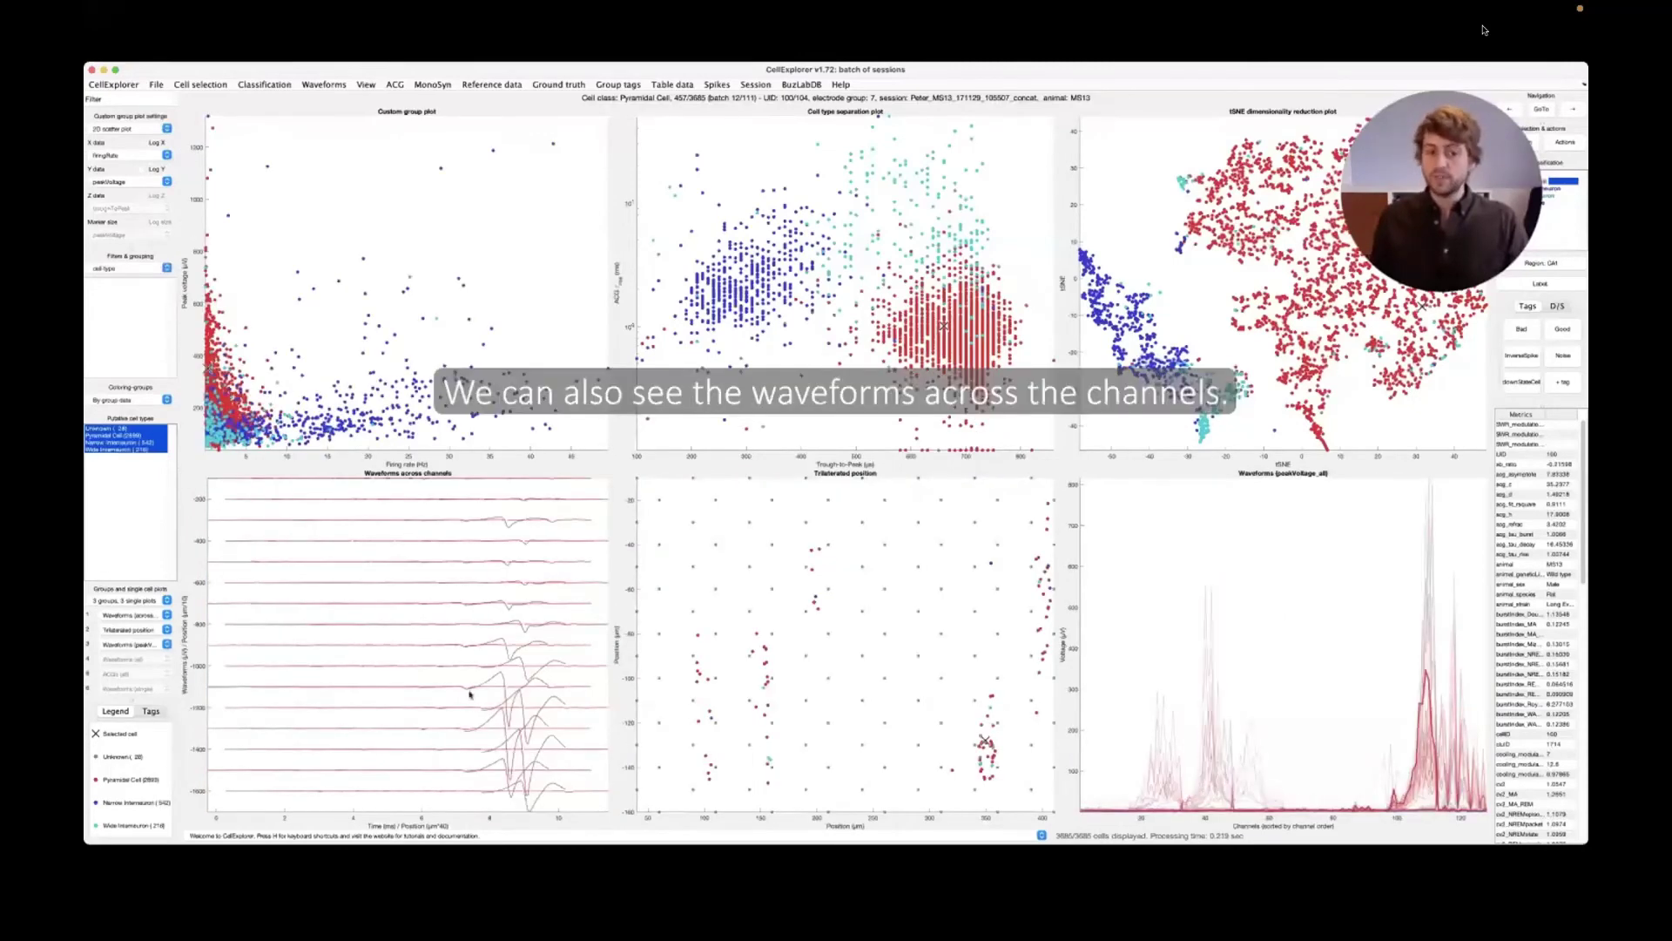
left_click(723, 632)
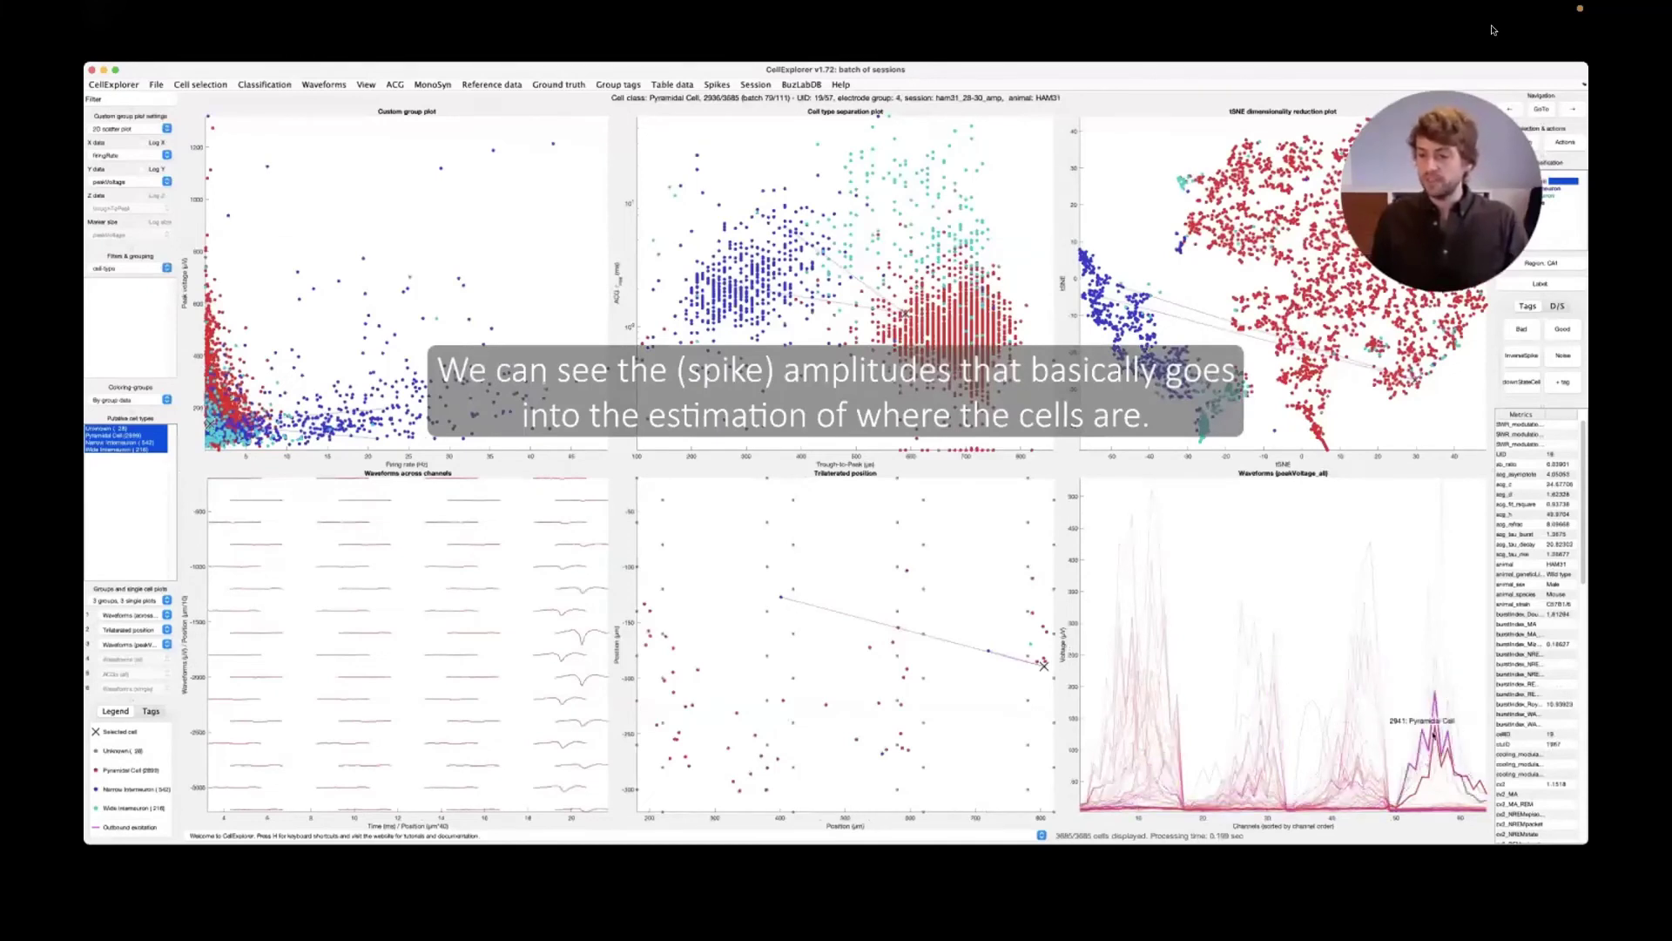
left_click(1214, 725)
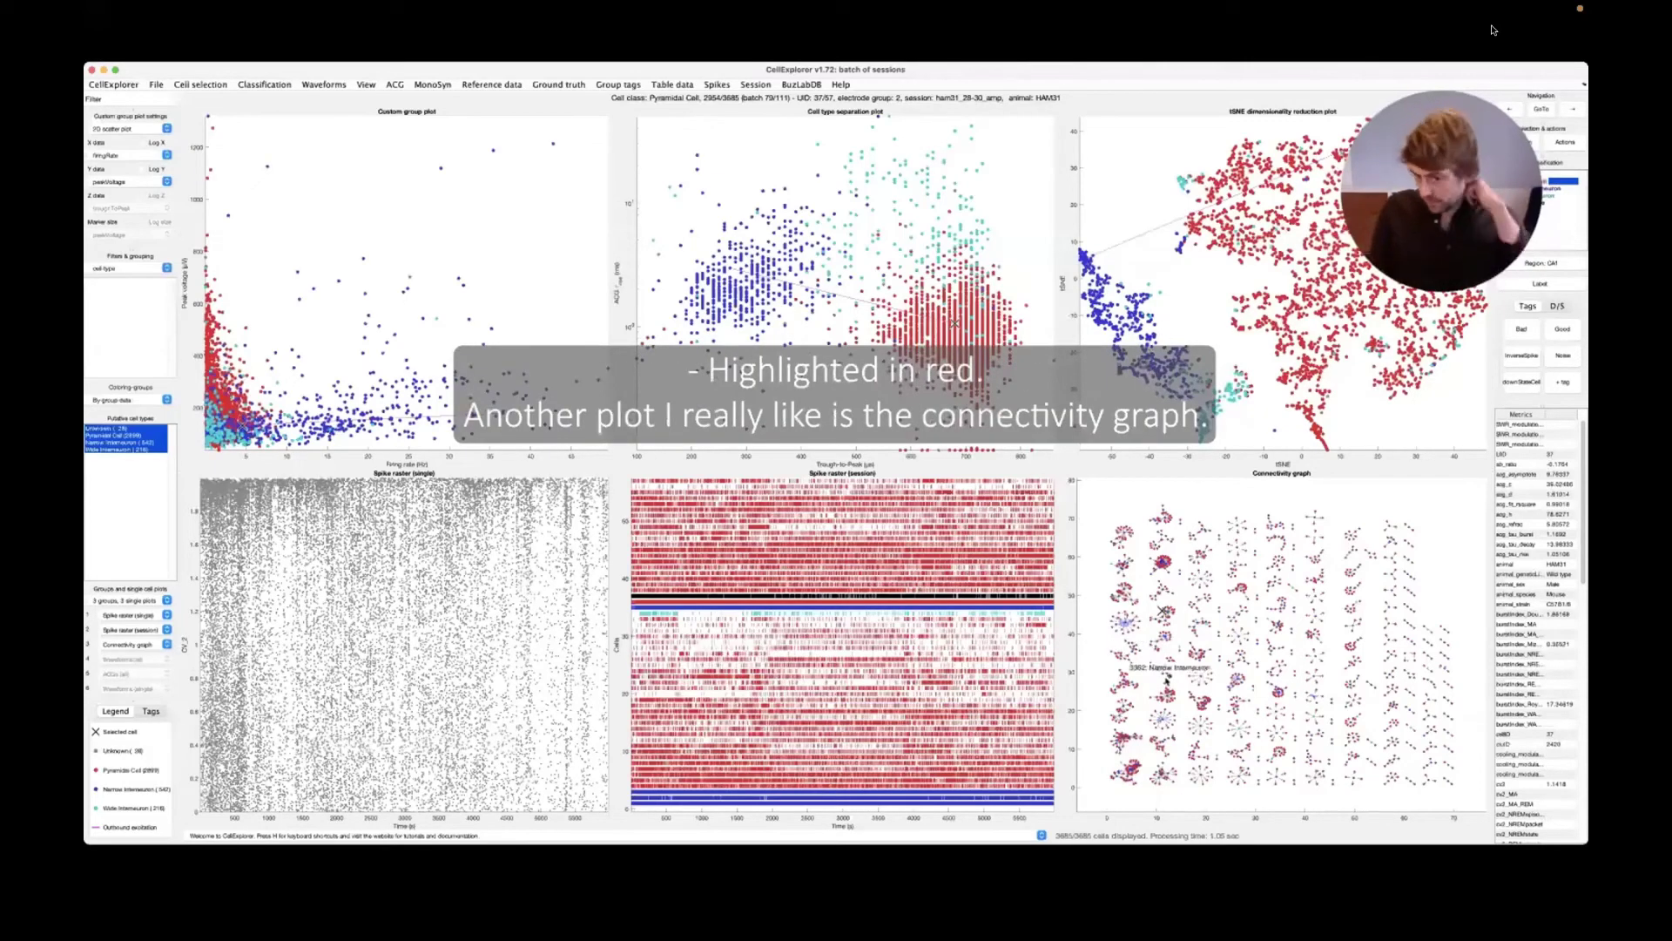
Zoom into the connectivity graph to find the cell's linked cells, then zoom back out
mouse_move(1146, 658)
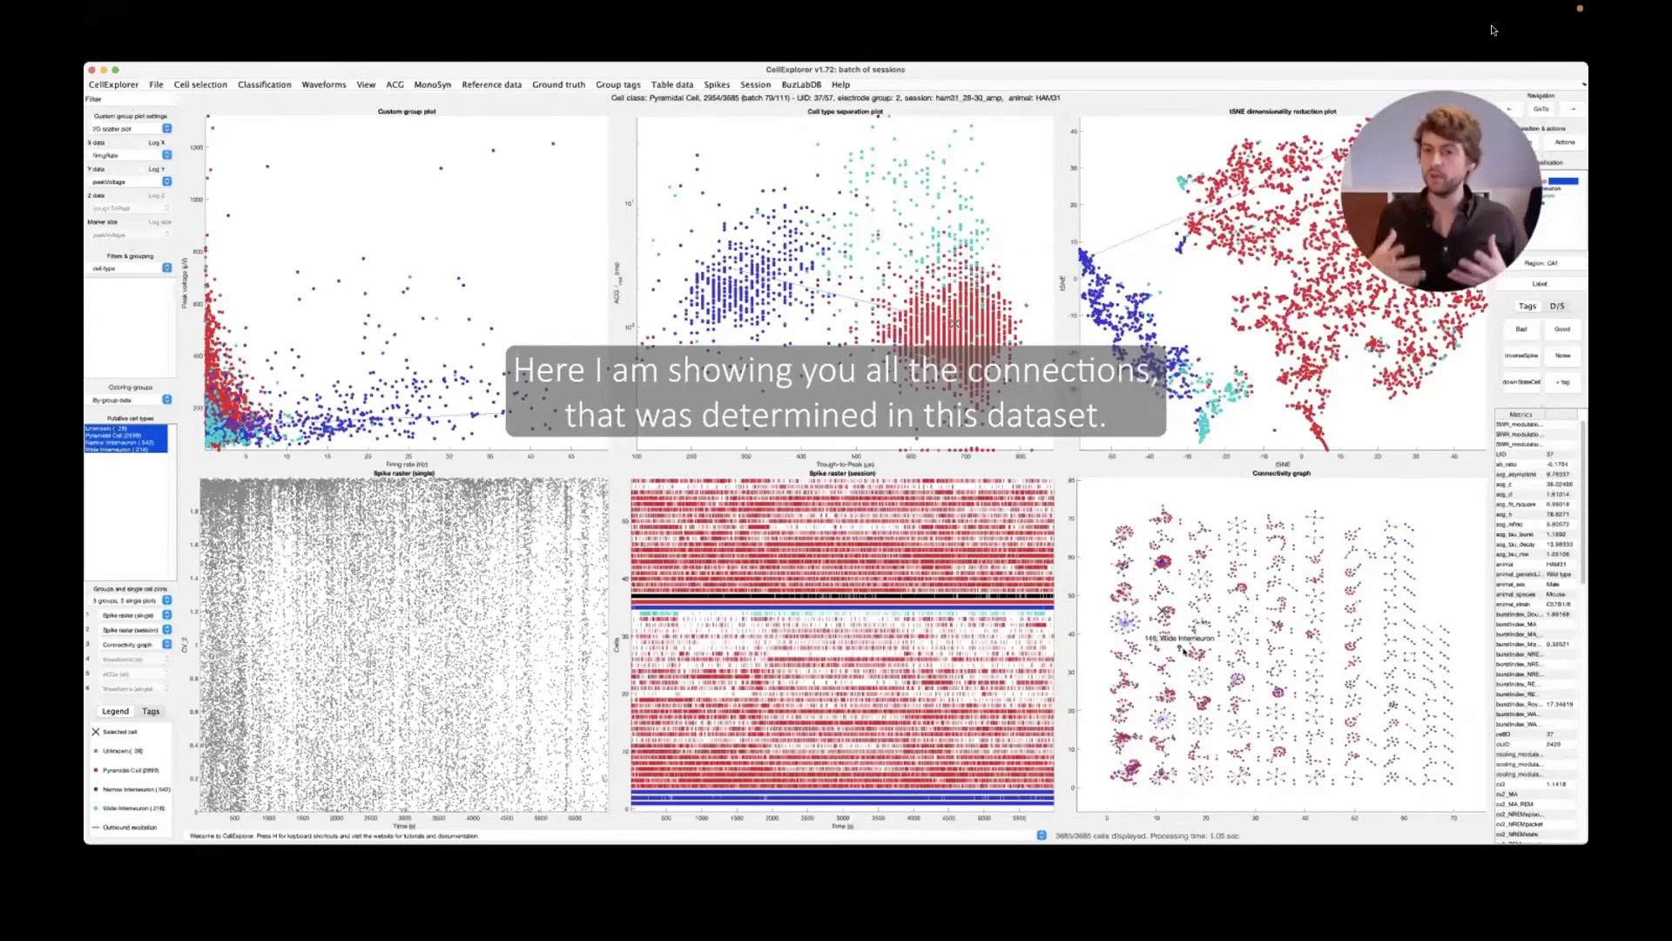
mouse_move(1219, 697)
scroll(1141, 594, "up", 5)
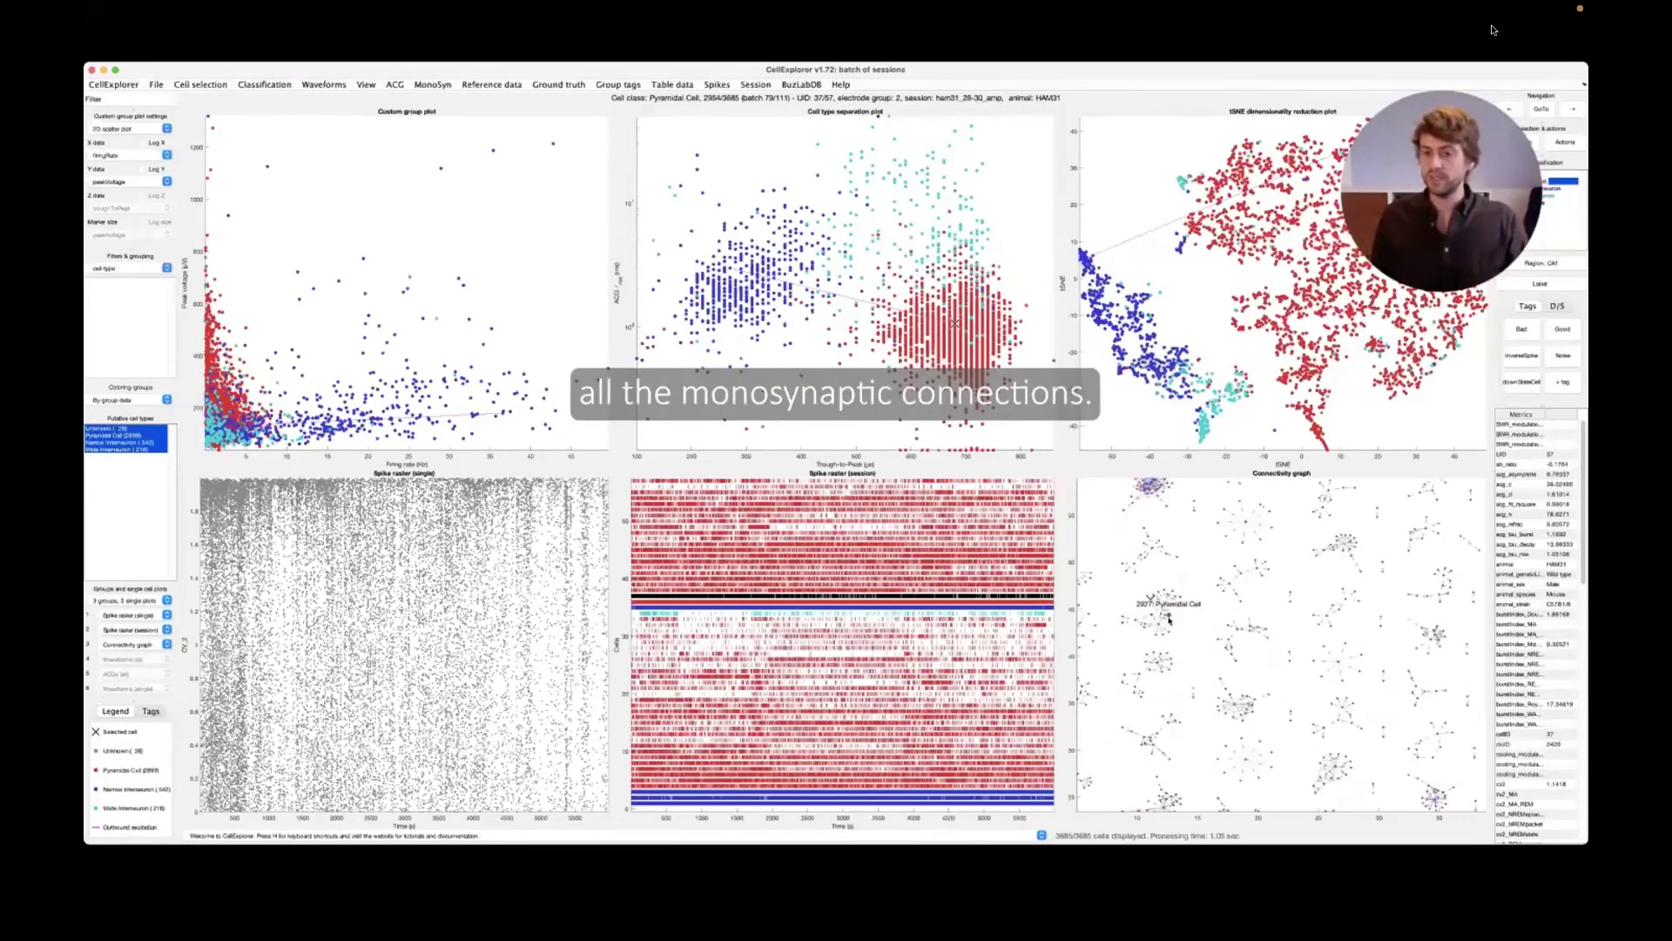
scroll(1141, 594, "up", 2)
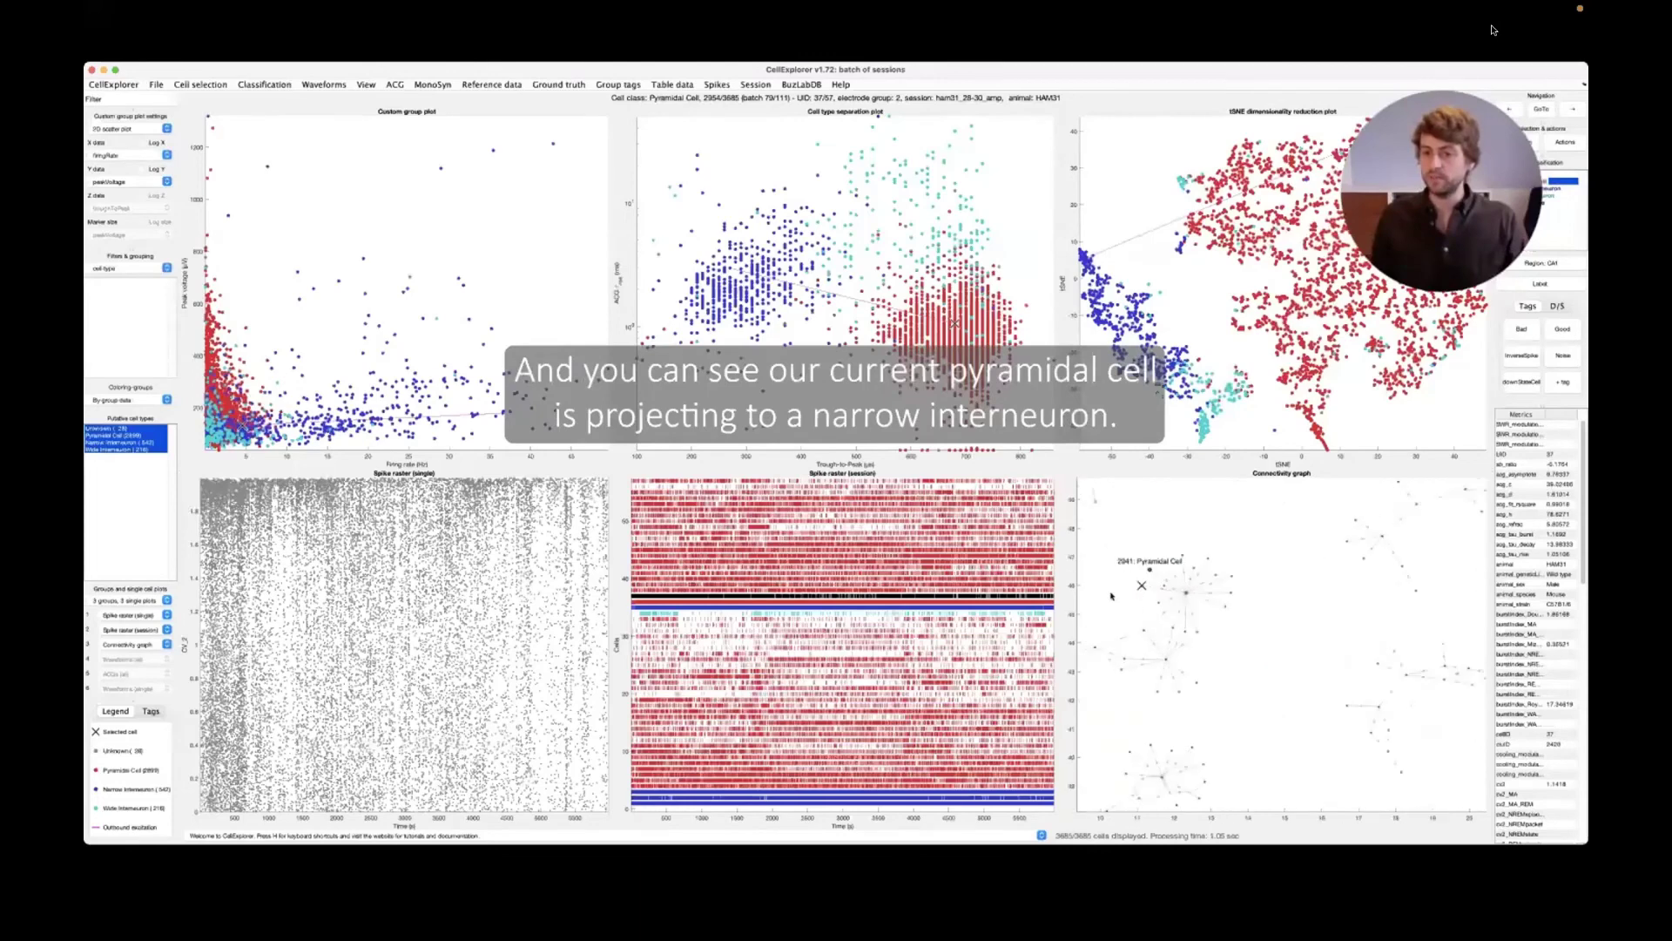
mouse_move(1188, 599)
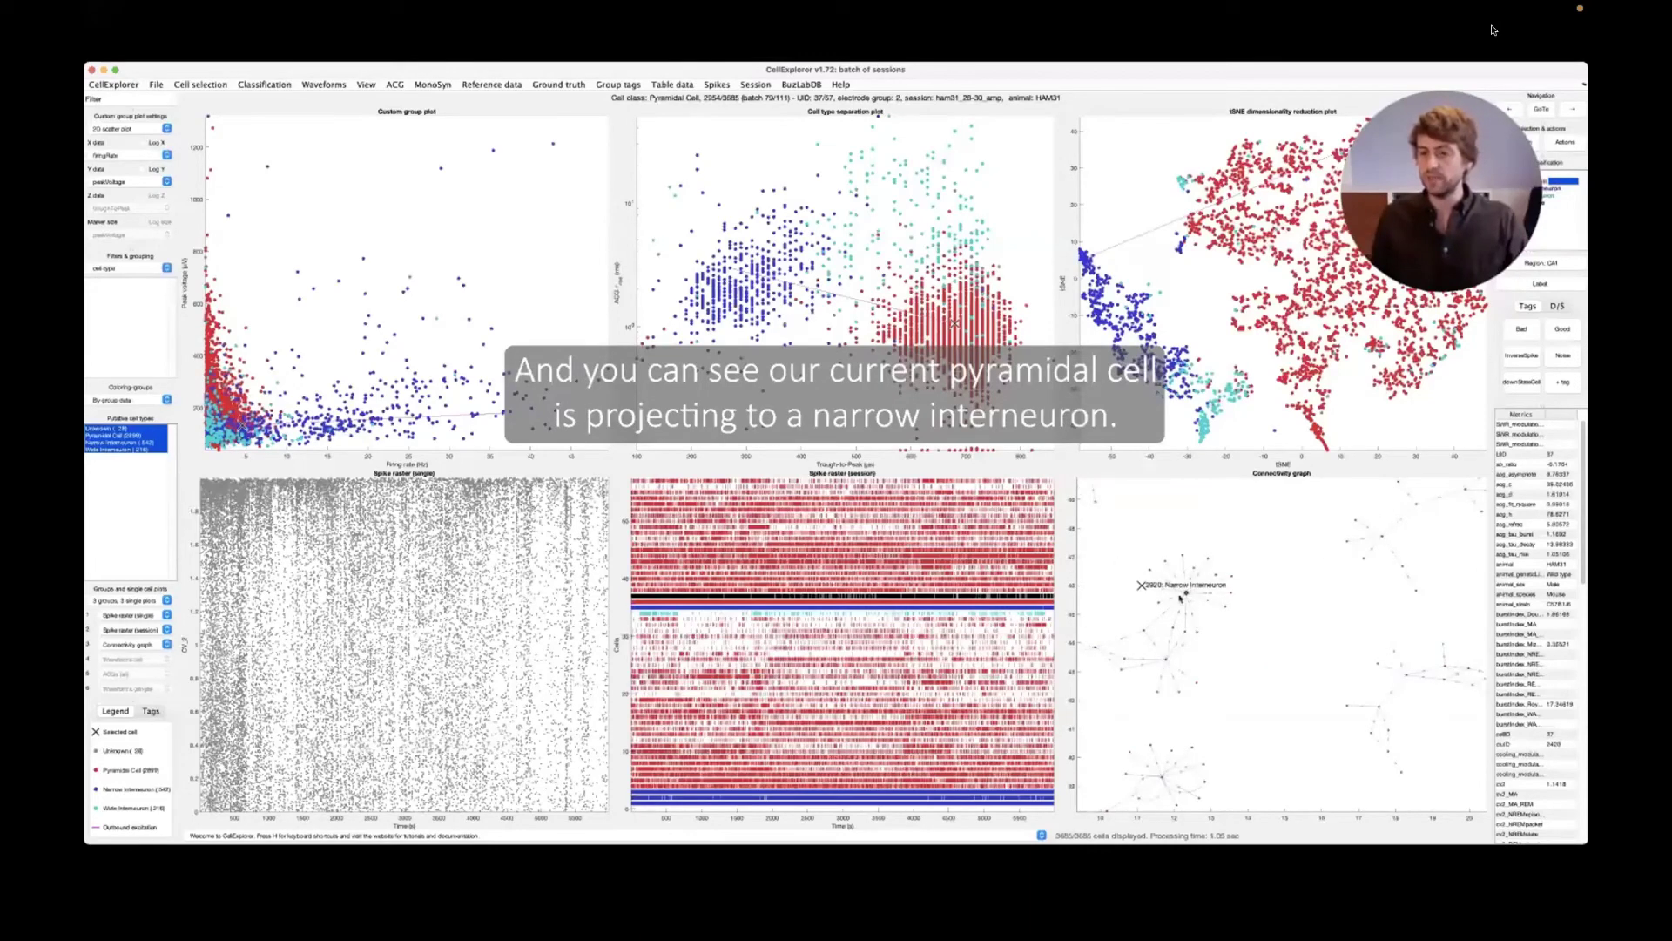
scroll(1282, 637, "down", 8)
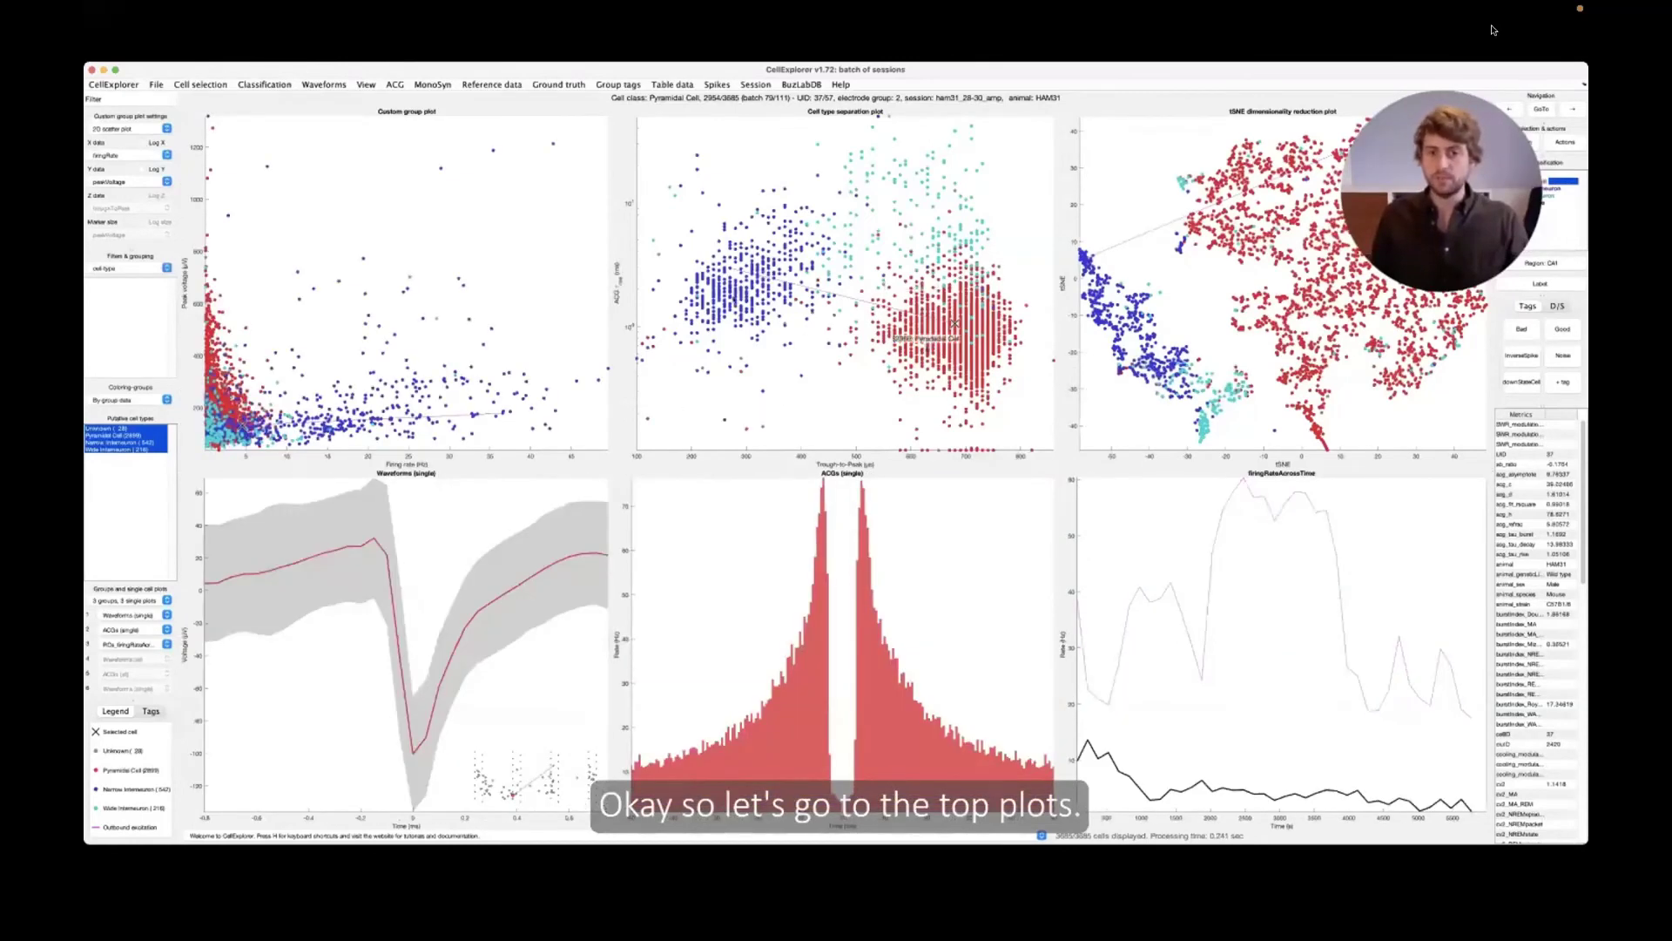
Make the custom group plot a rotated 3D scatter with log firing-rate and peak-voltage axes
left_click(132, 129)
left_click(122, 147)
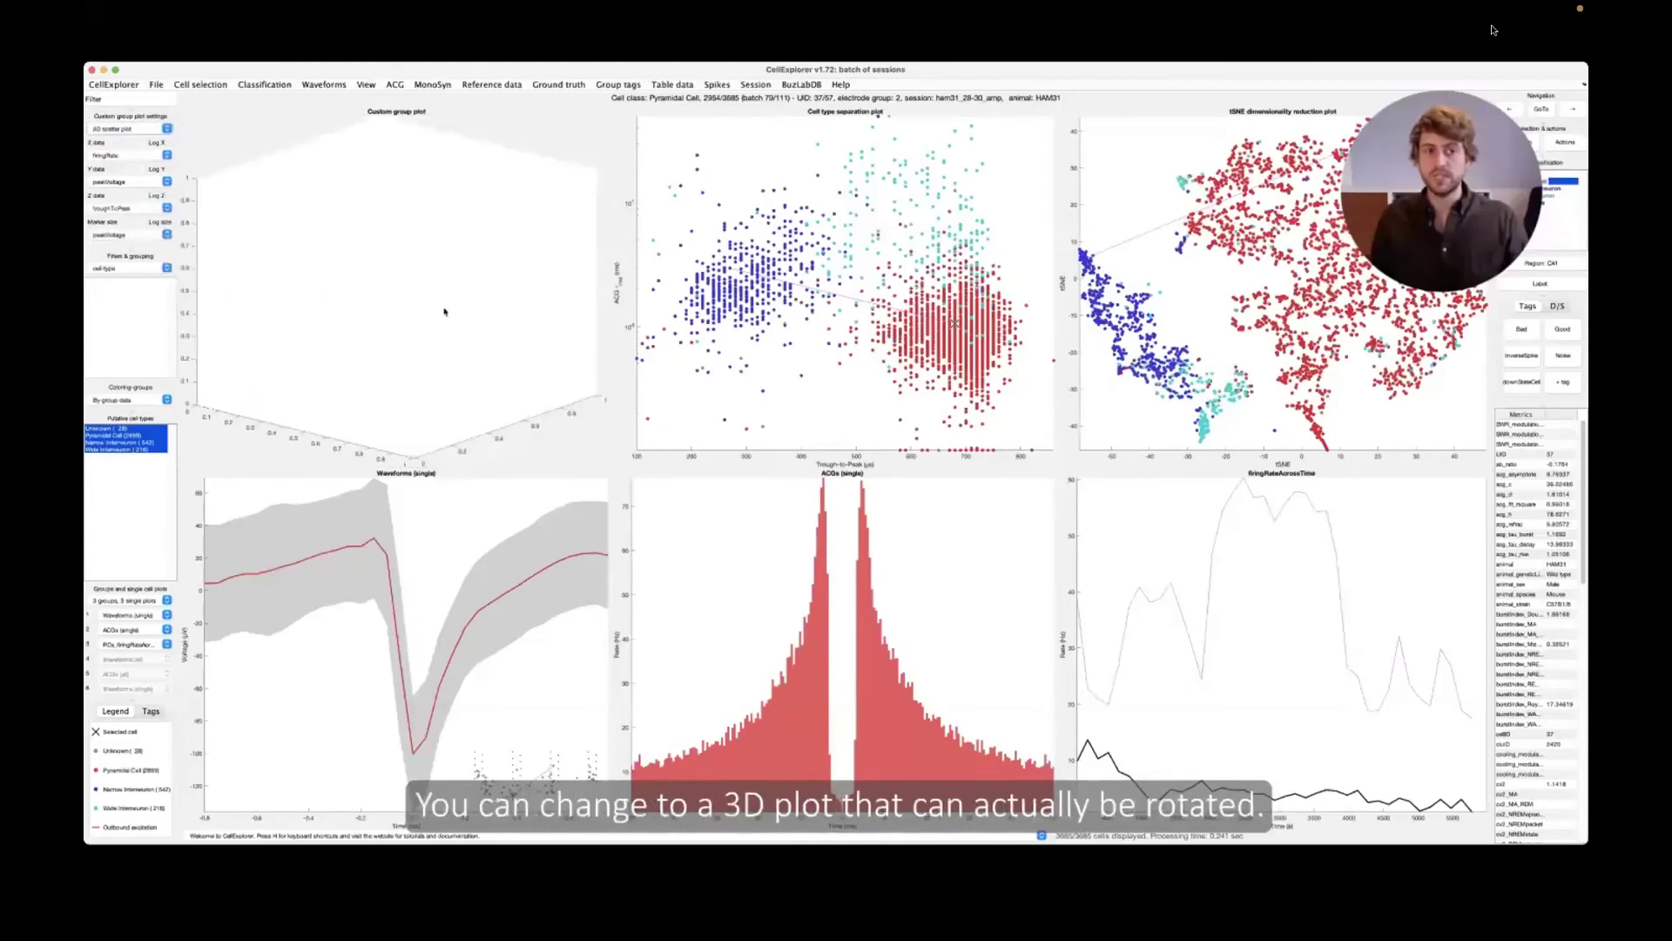
left_click_drag(335, 418, 232, 235)
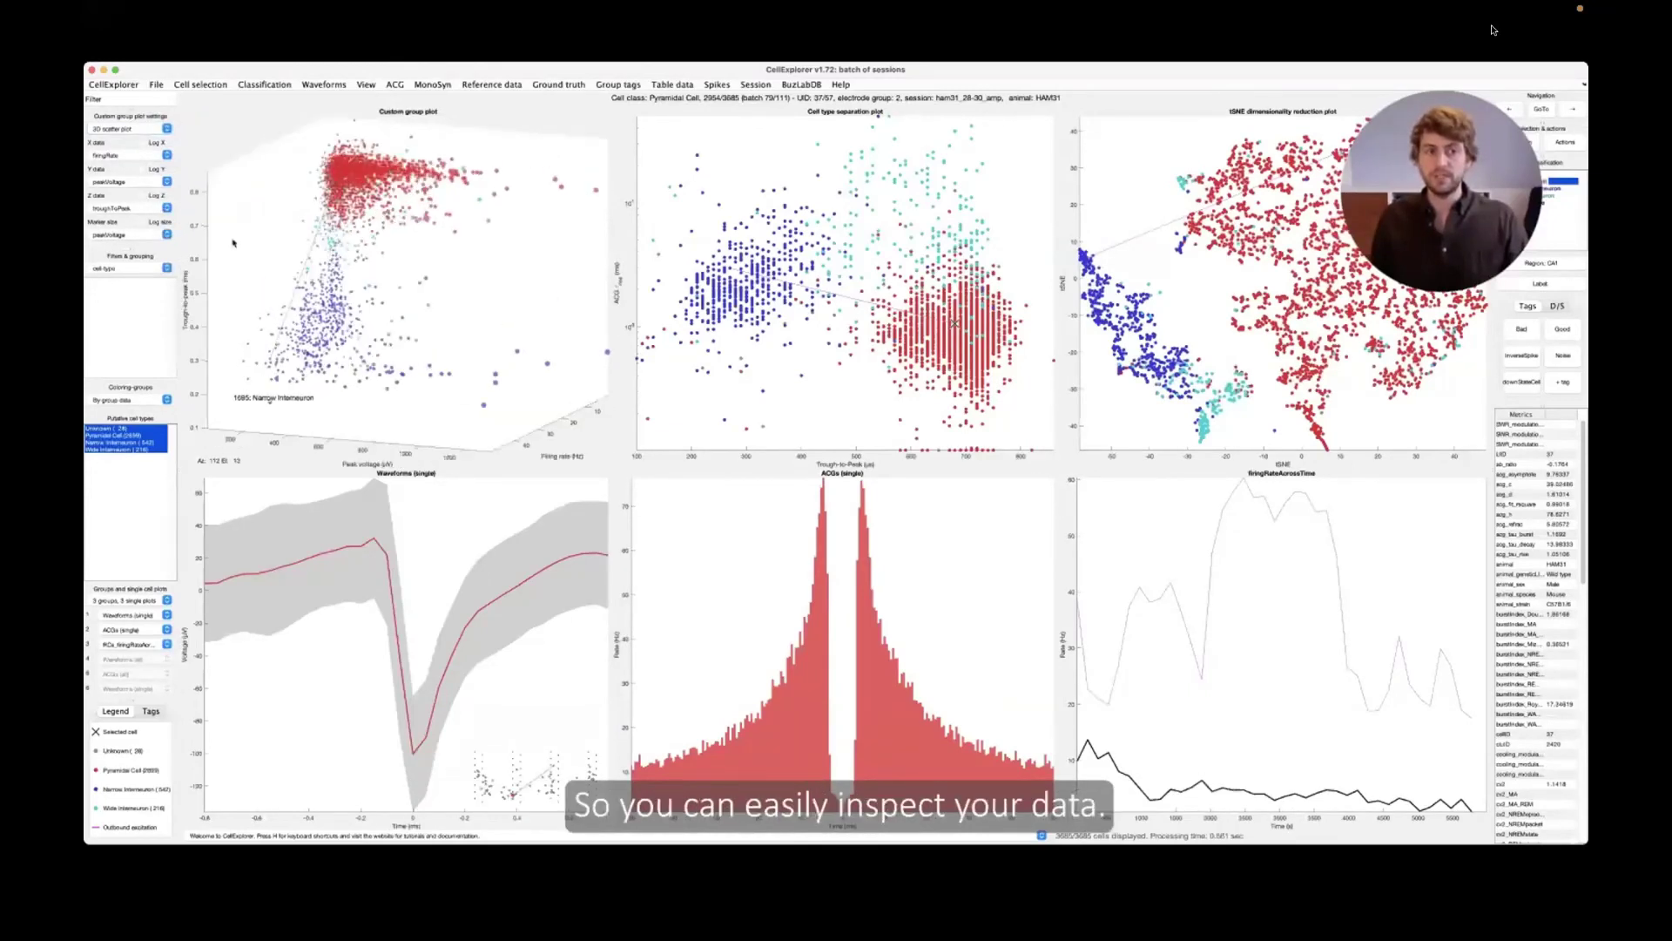
left_click(142, 142)
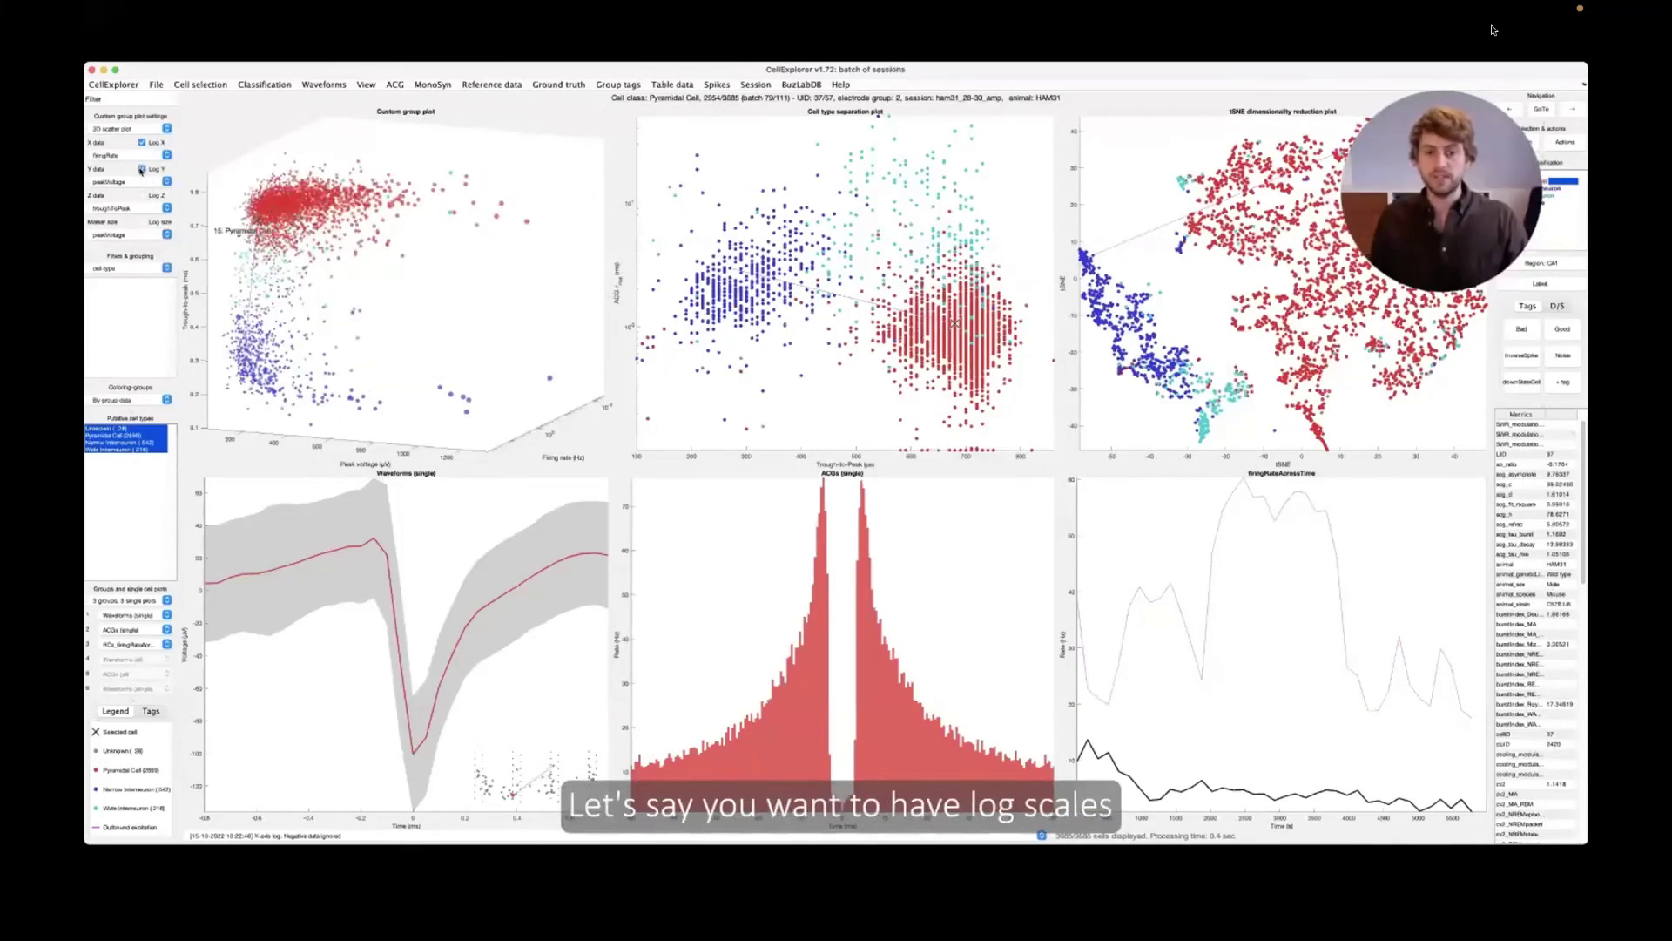
left_click(142, 169)
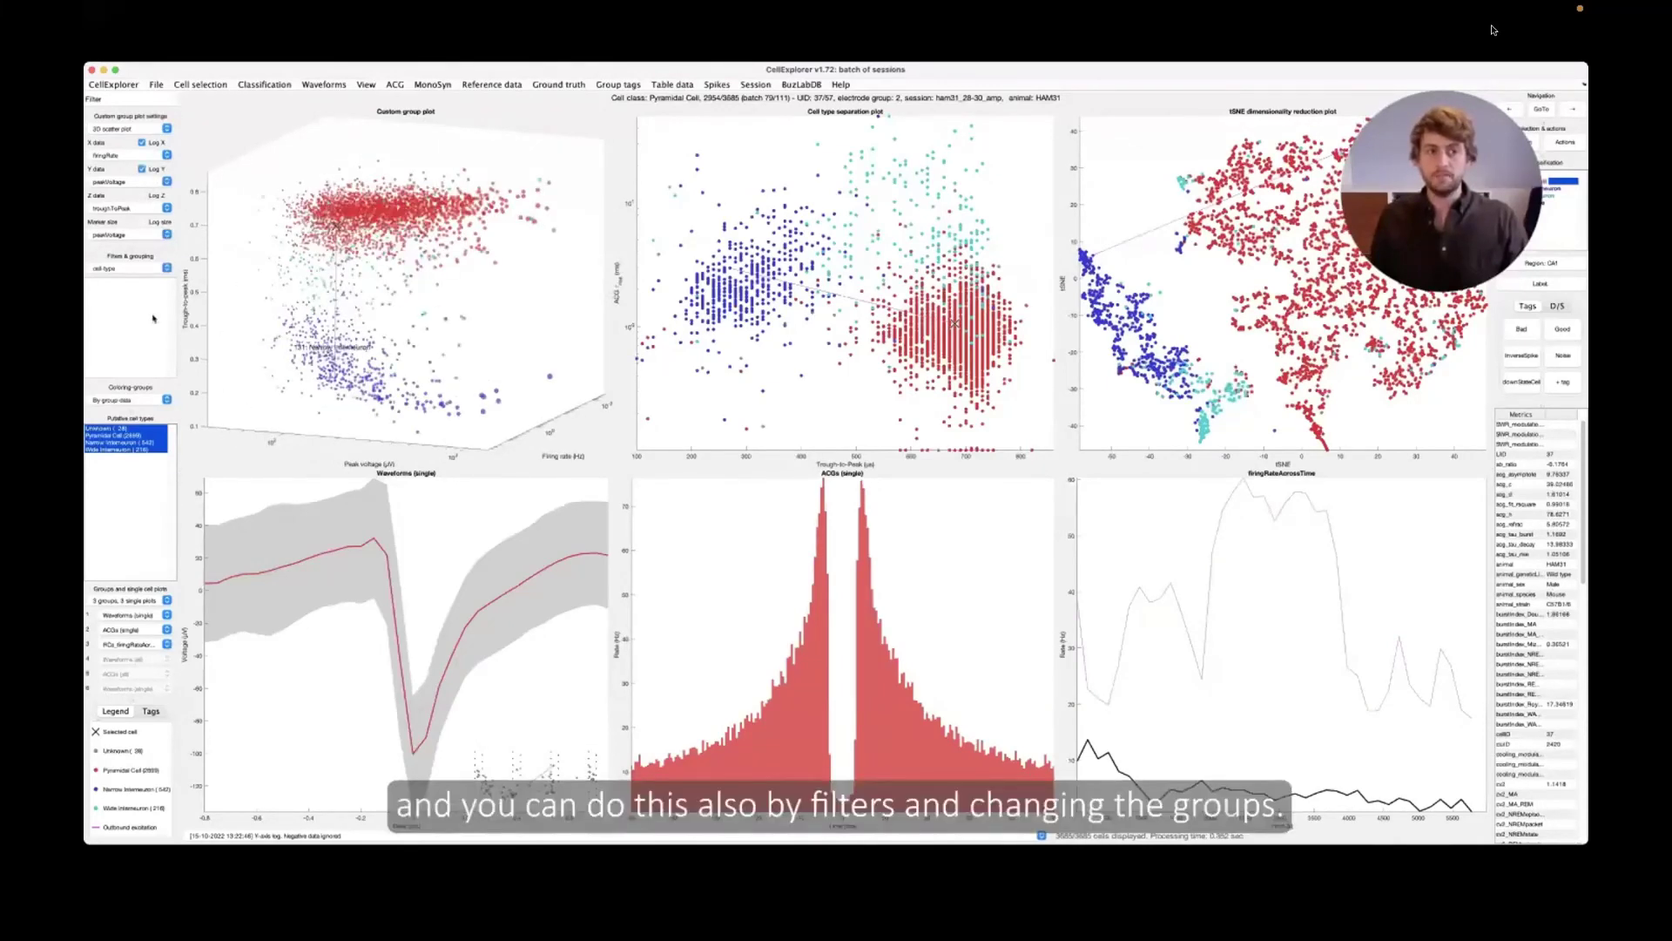
Filter the plots to Pyramidal Cell and Narrow Interneuron, then group cells by animal_strain
left_click(142, 268)
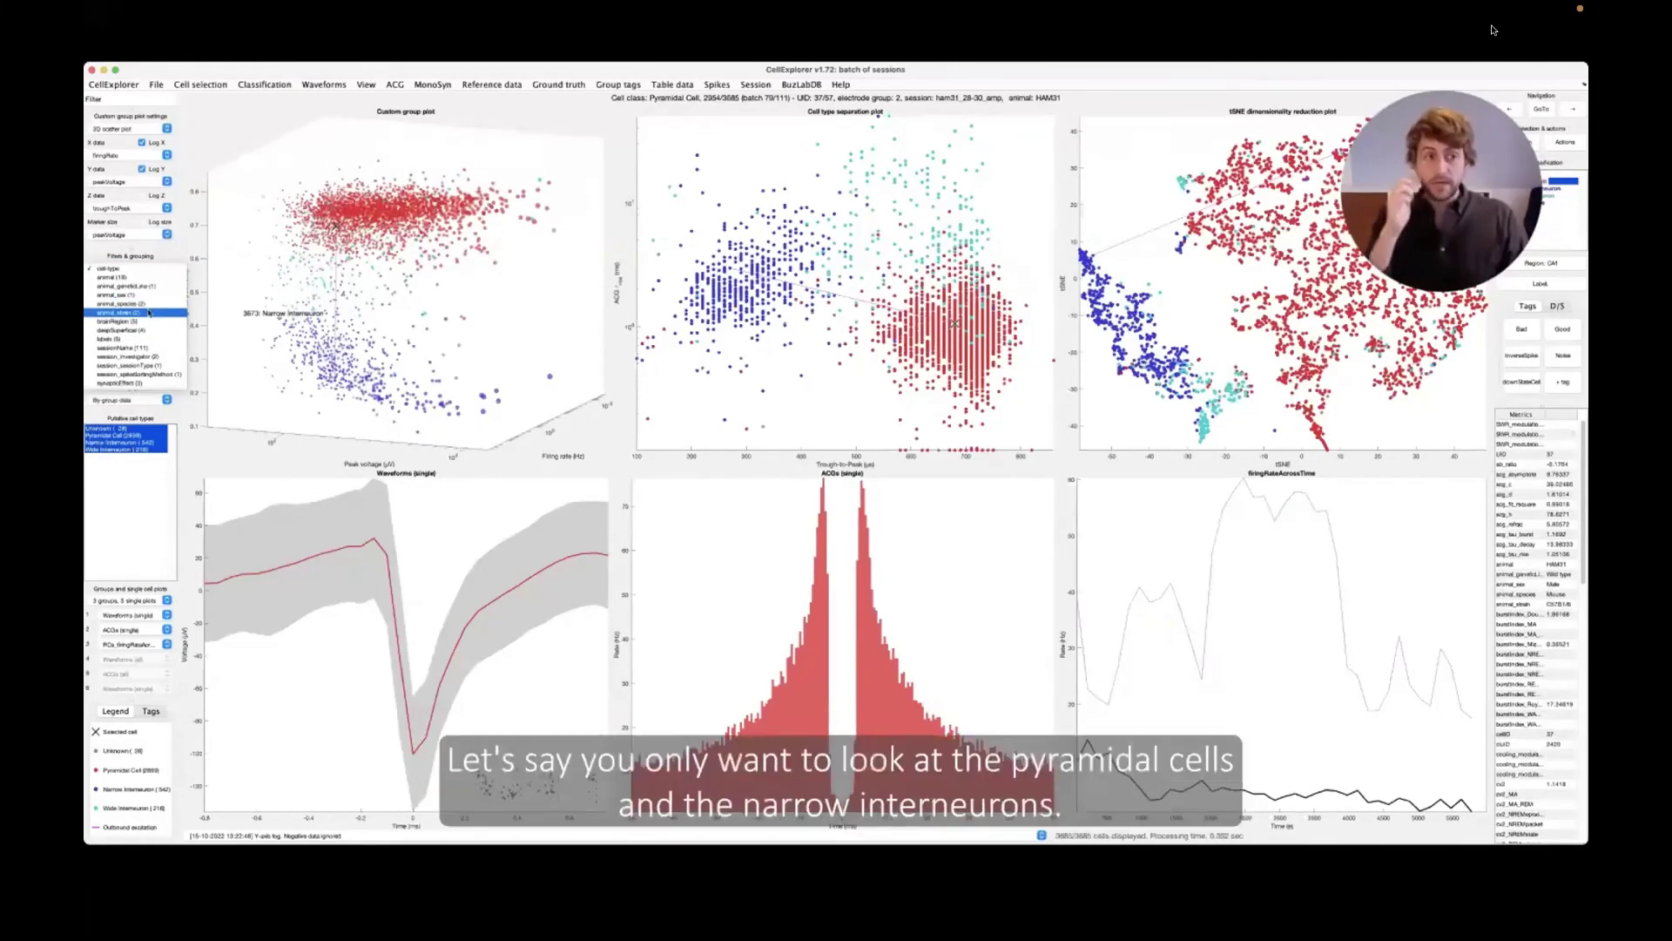
left_click(125, 449)
left_click(124, 436)
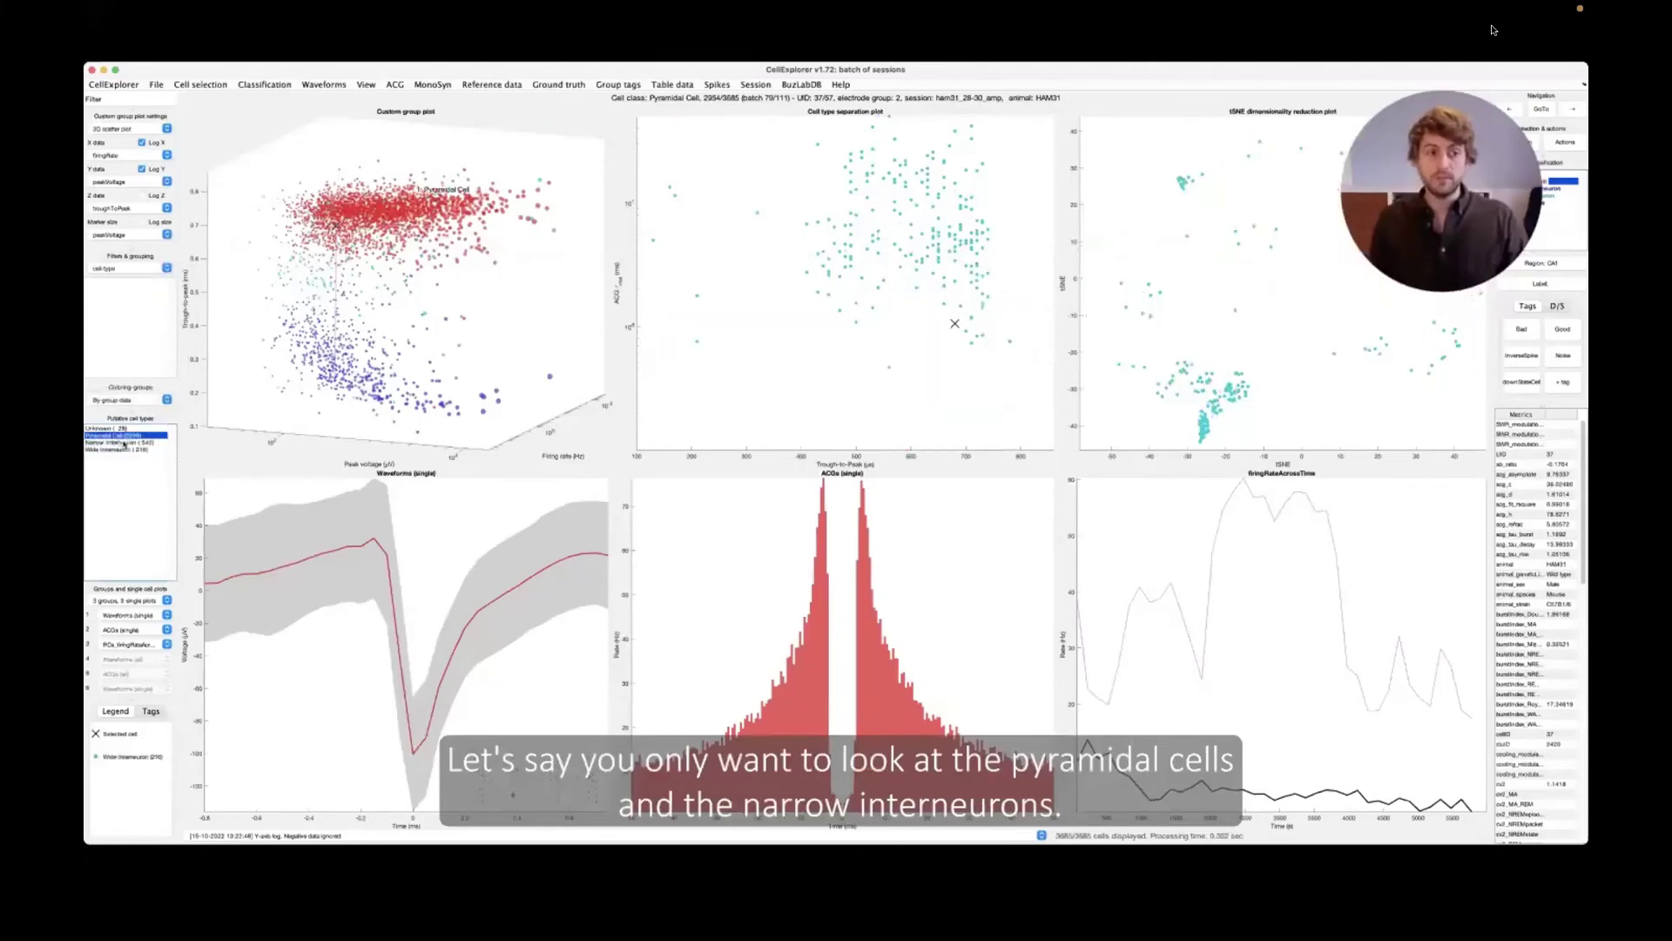
left_click(124, 443, "shift")
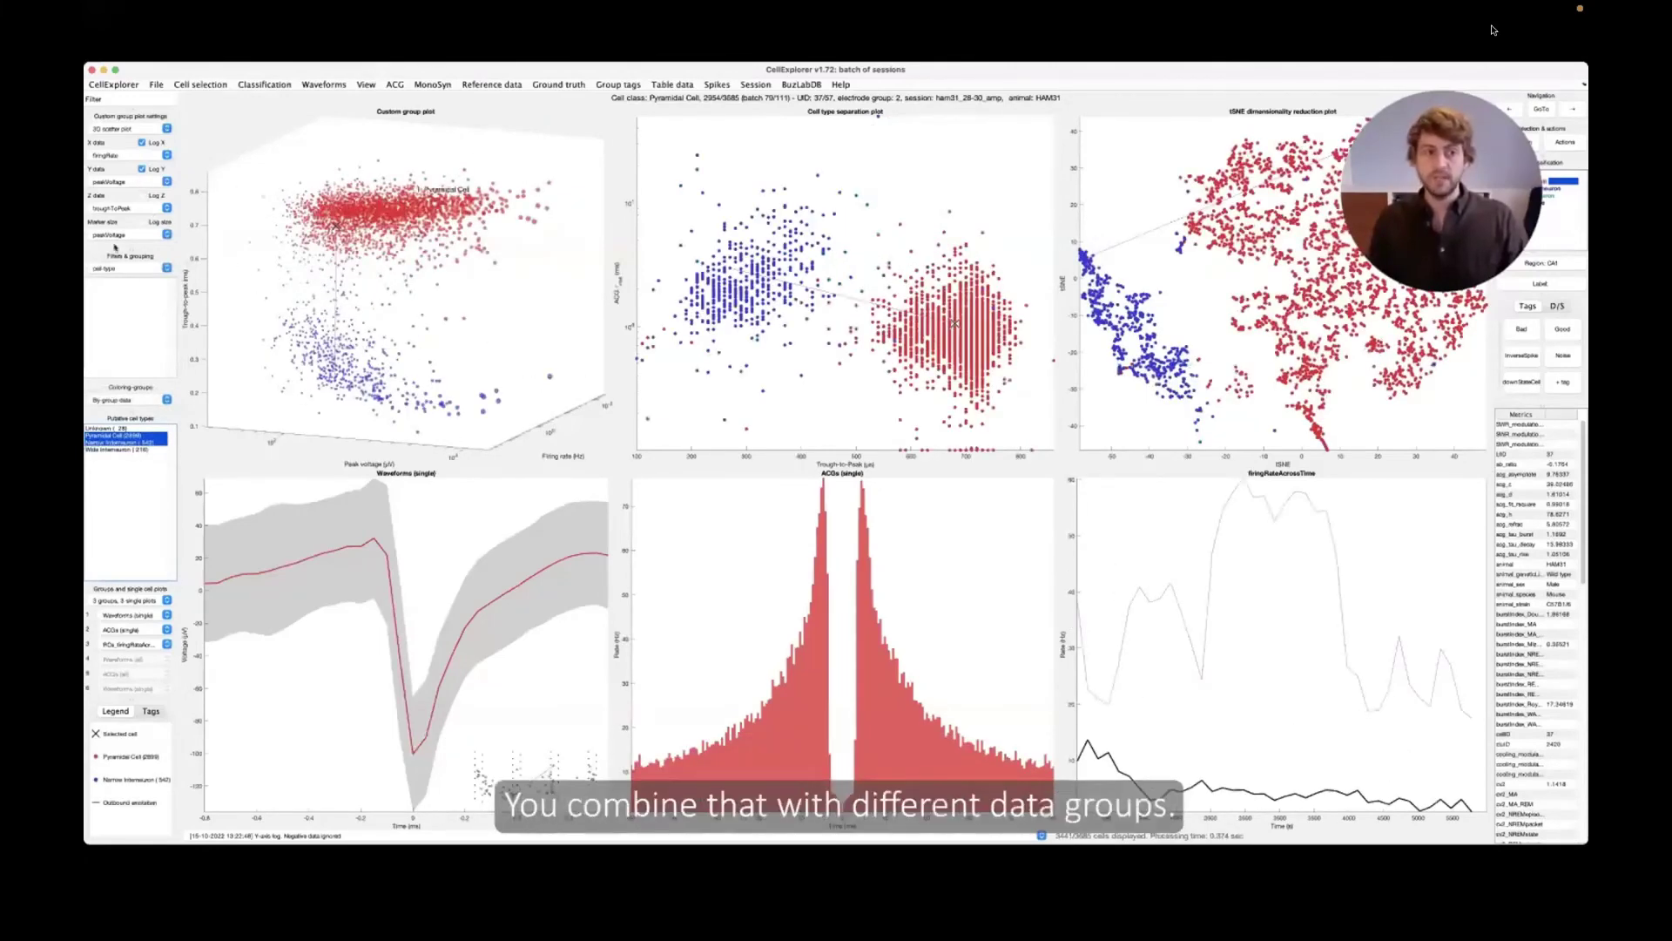
left_click(131, 267)
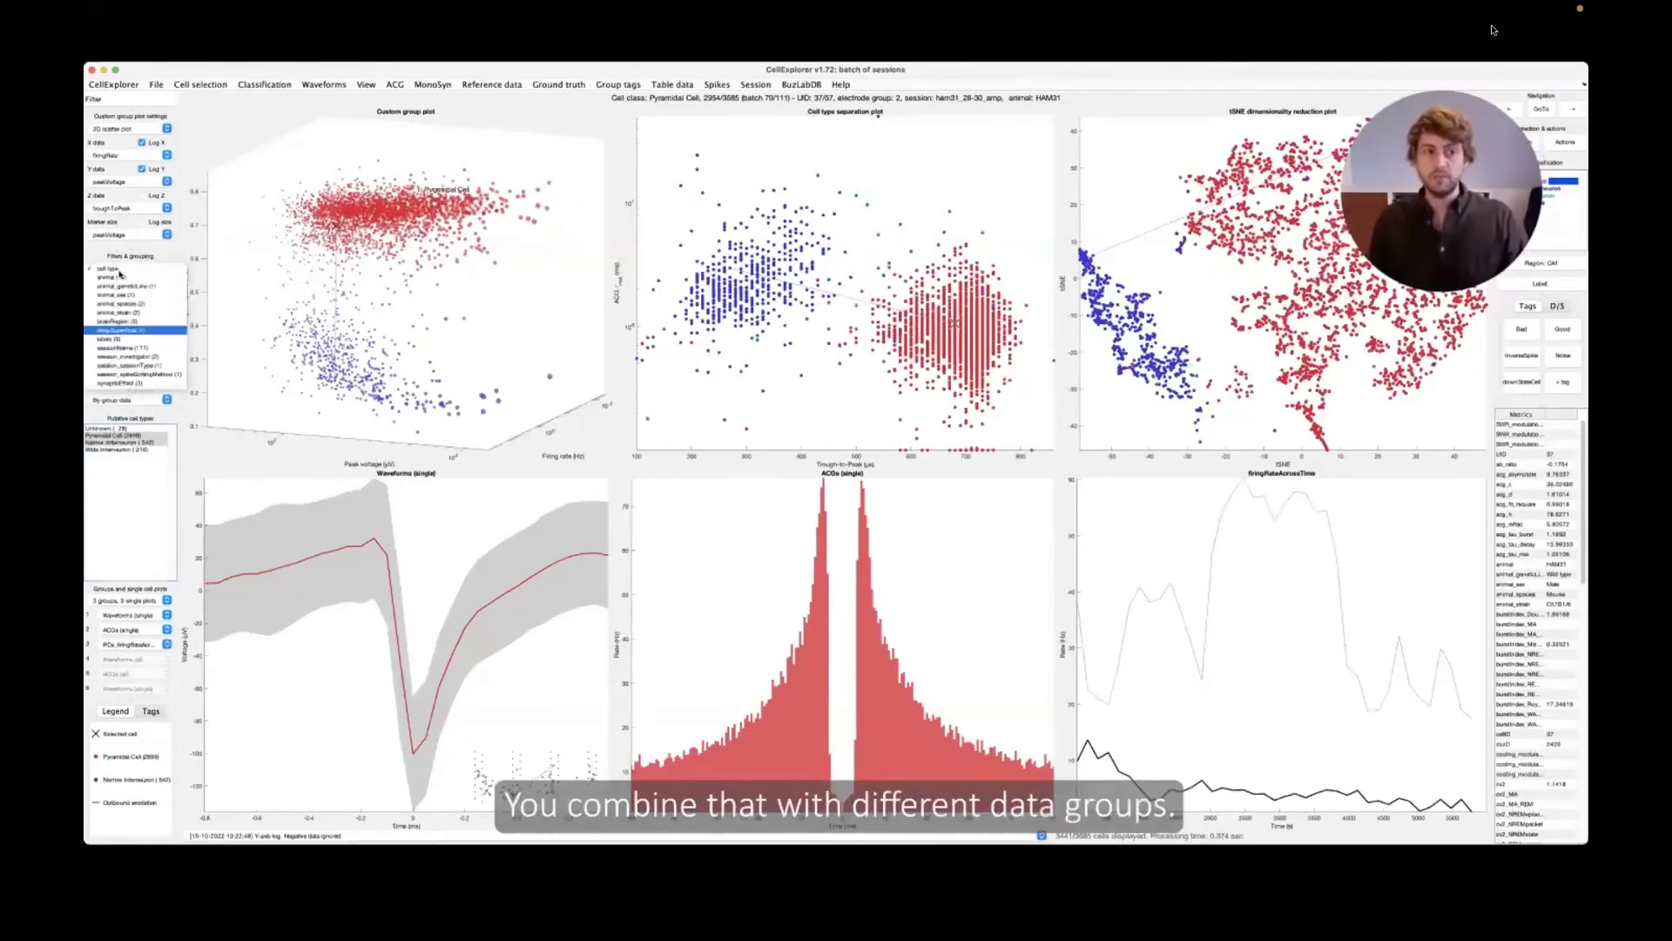
left_click(155, 312)
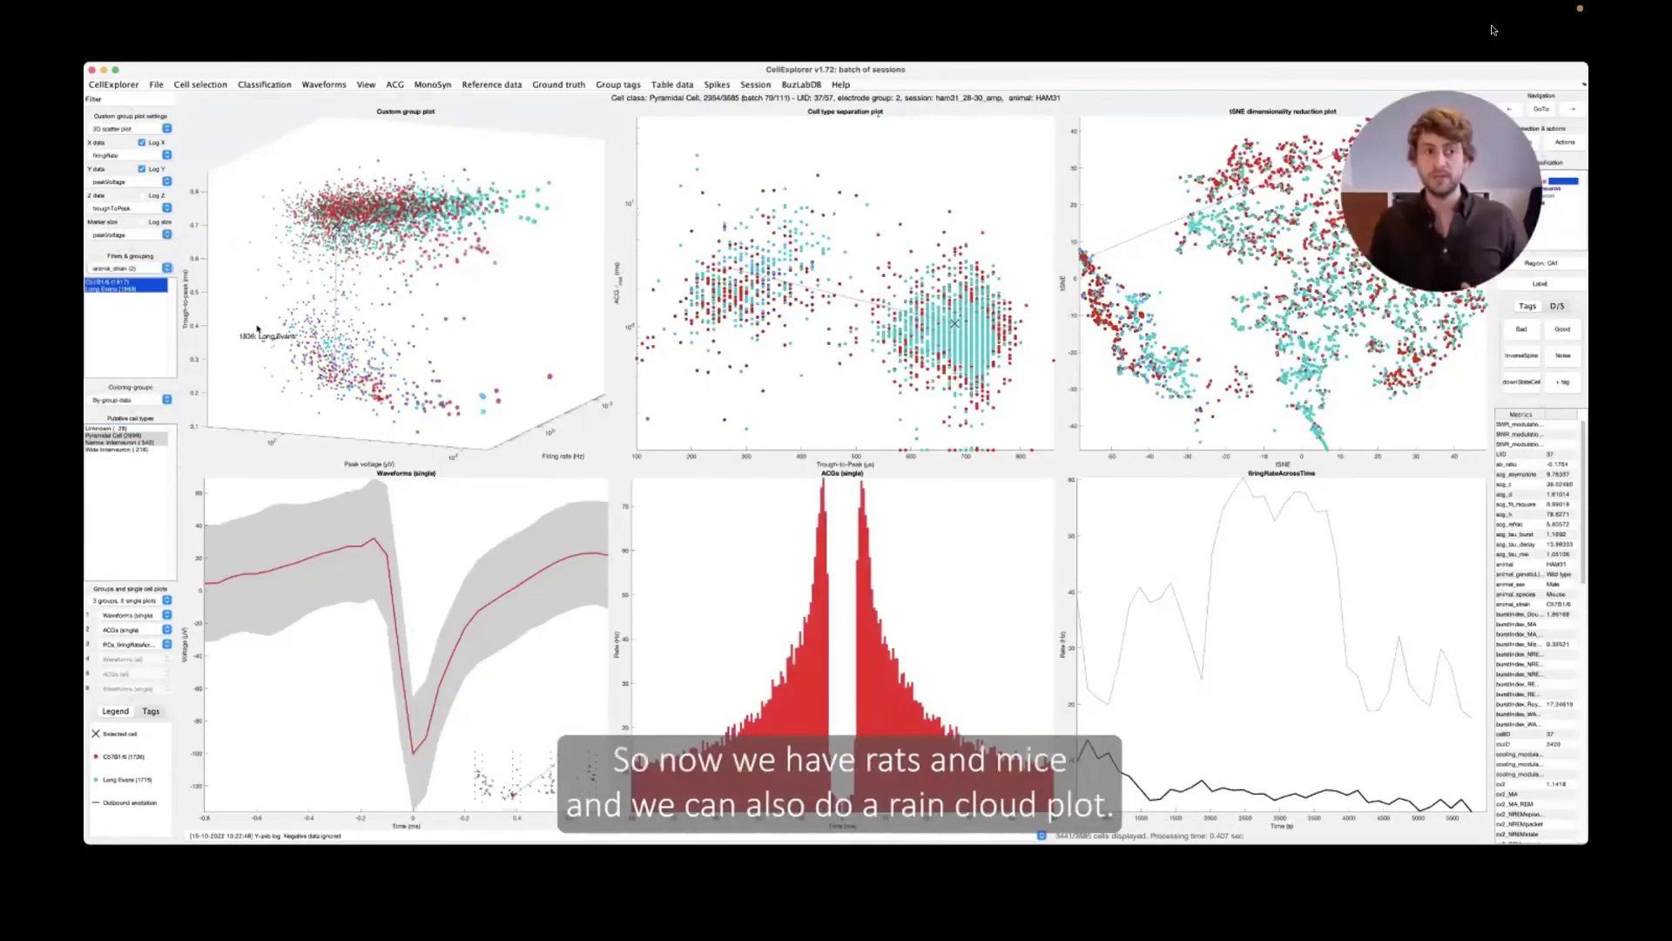
Switch the custom group plot to a raincloud plot and locate the current cell in it
left_click(131, 128)
left_click(131, 144)
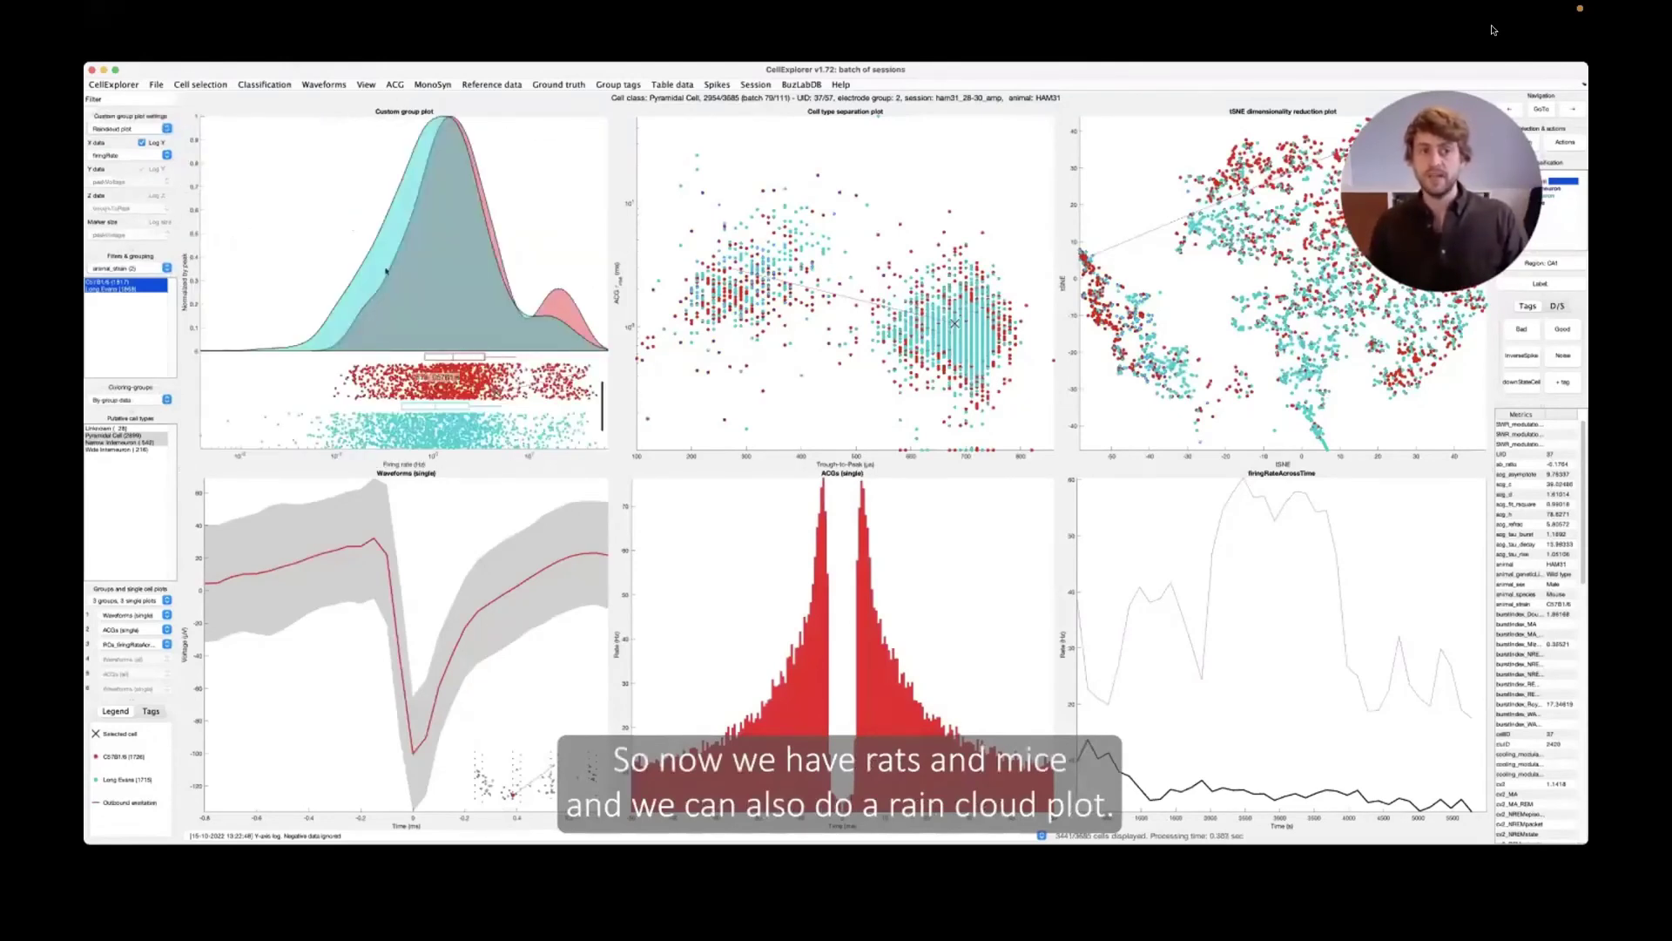
left_click(494, 394)
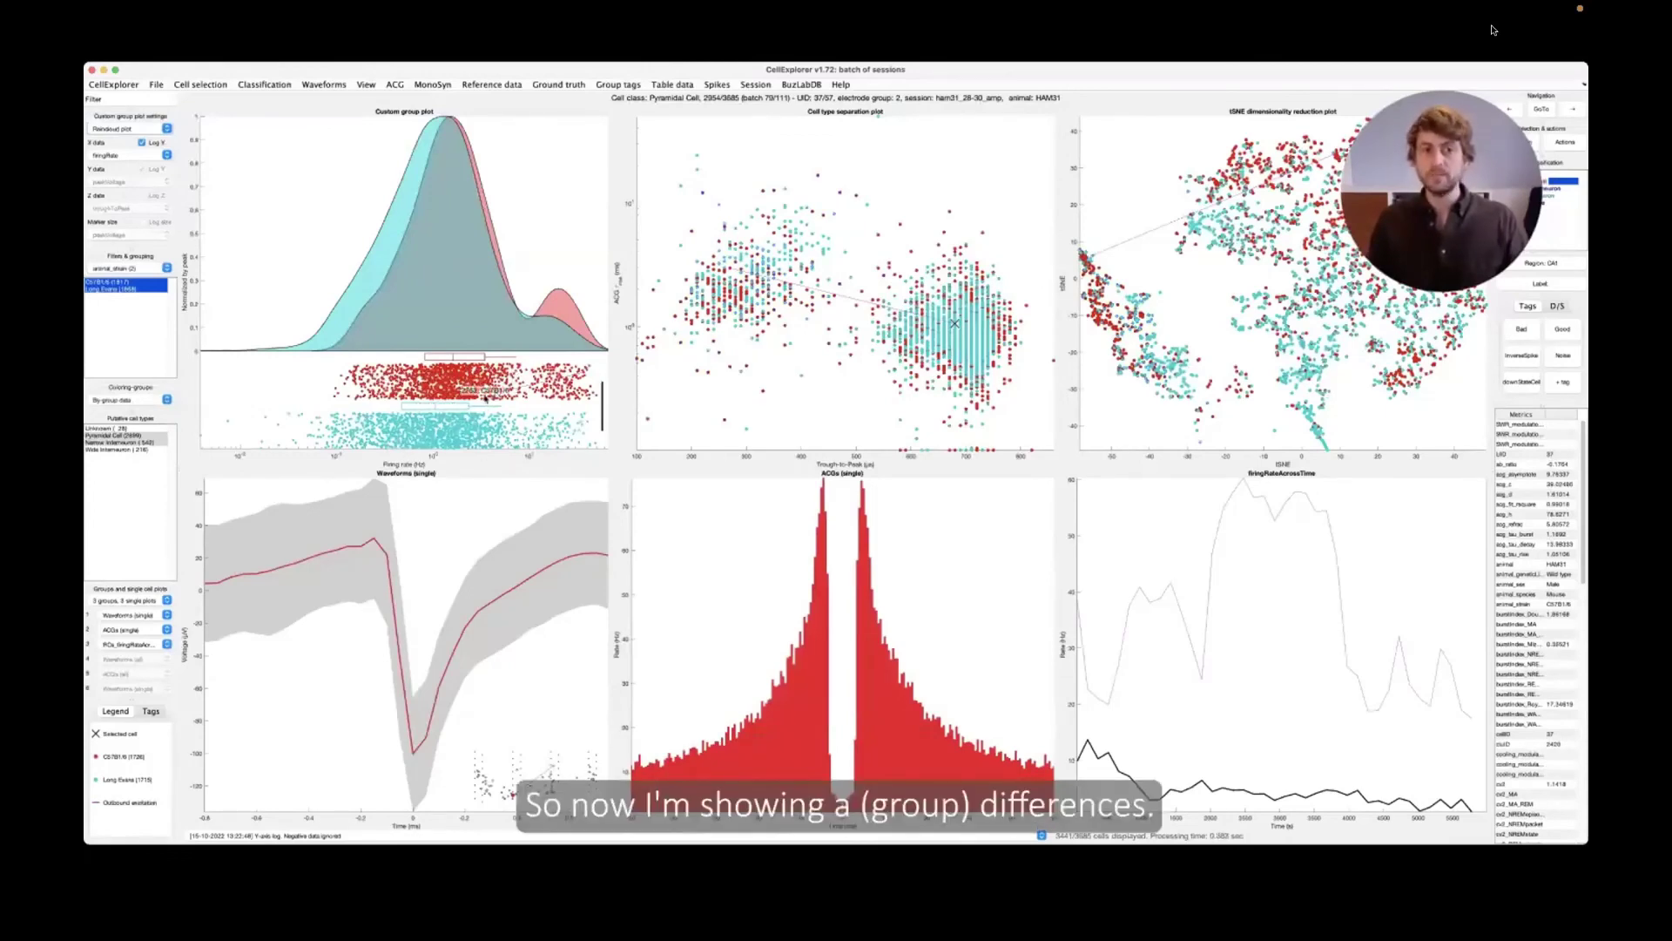
Plot troughToPeak as X data grouped by cell type, then close CellExplorer
left_click(126, 155)
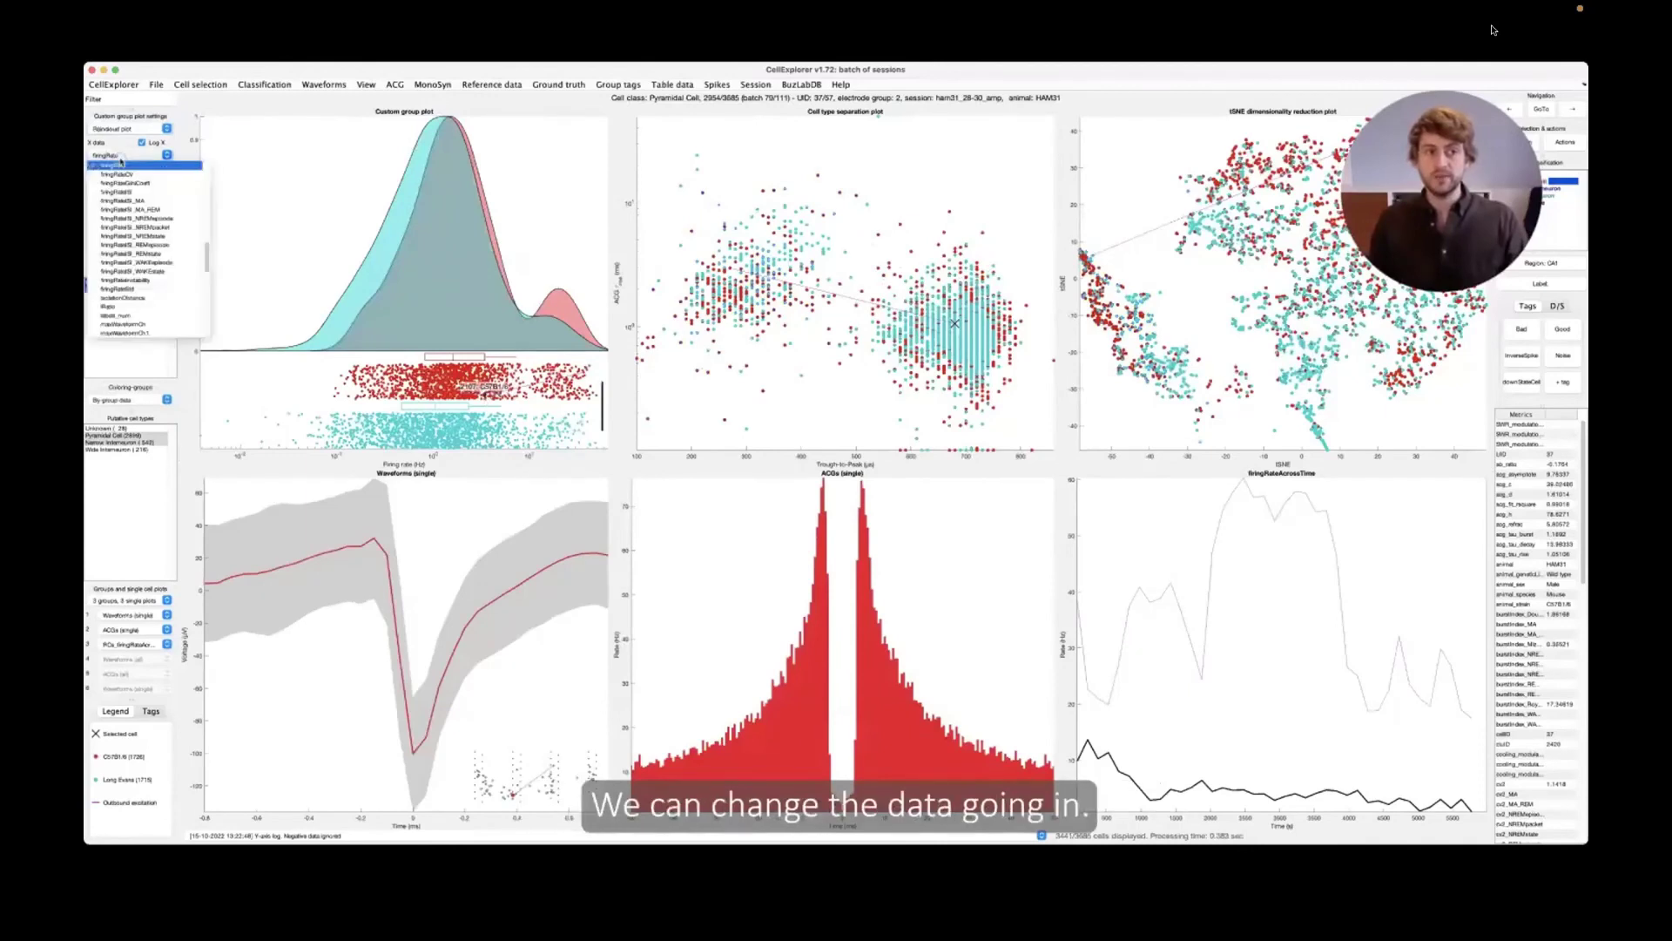
left_click(131, 321)
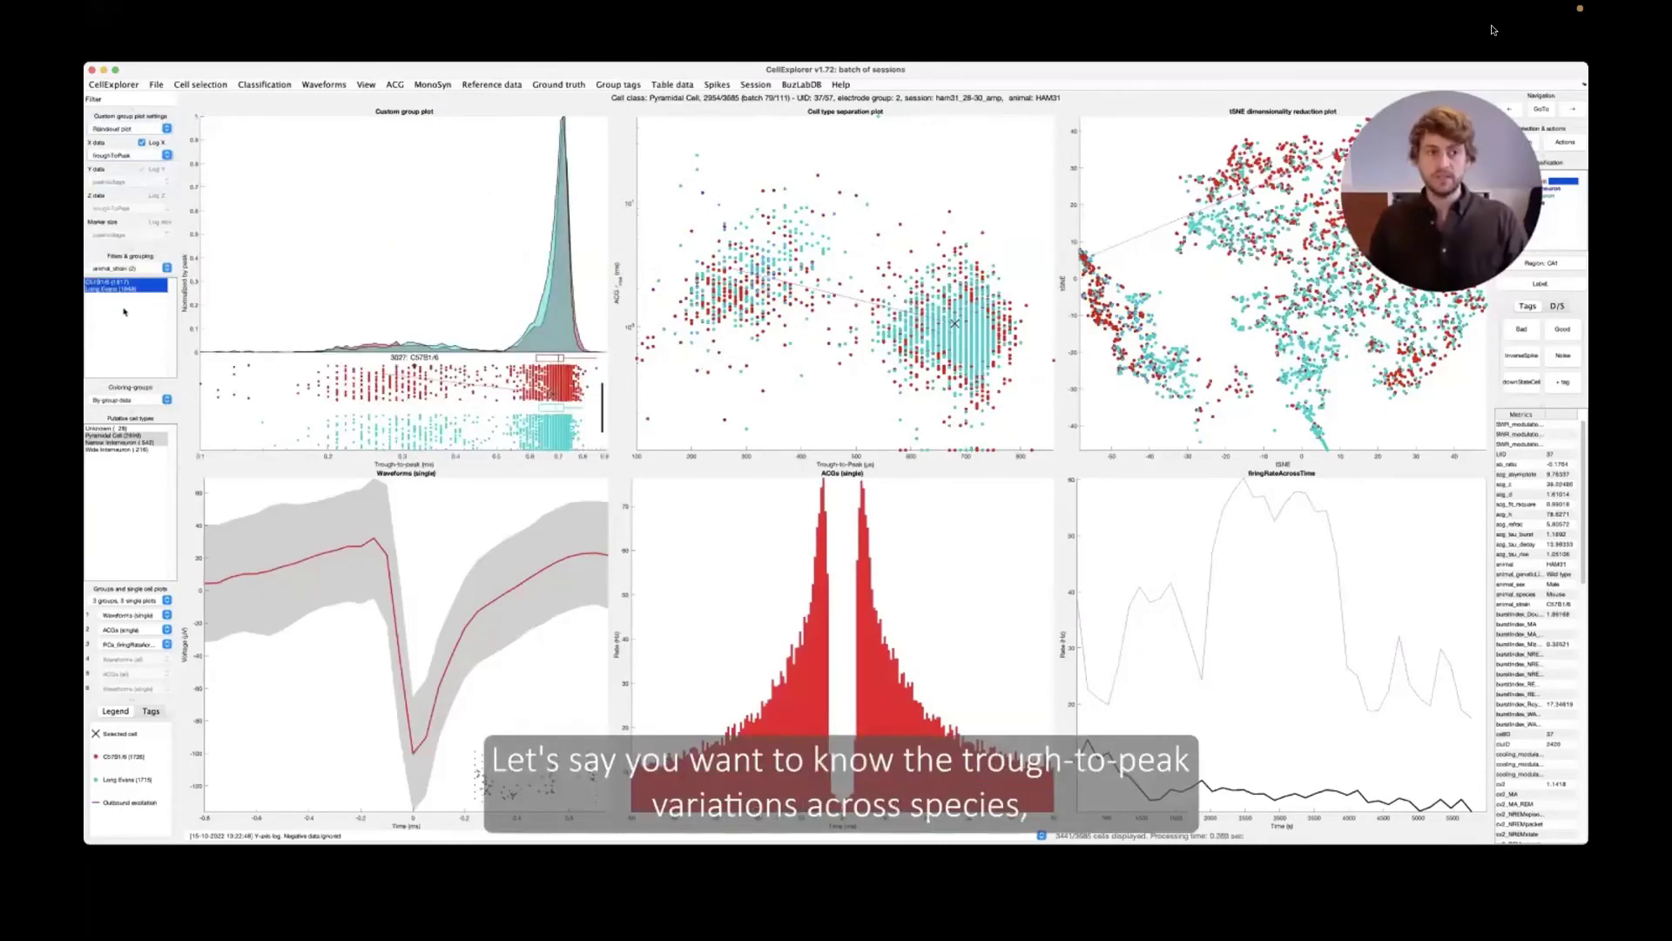
left_click(119, 270)
left_click(128, 236)
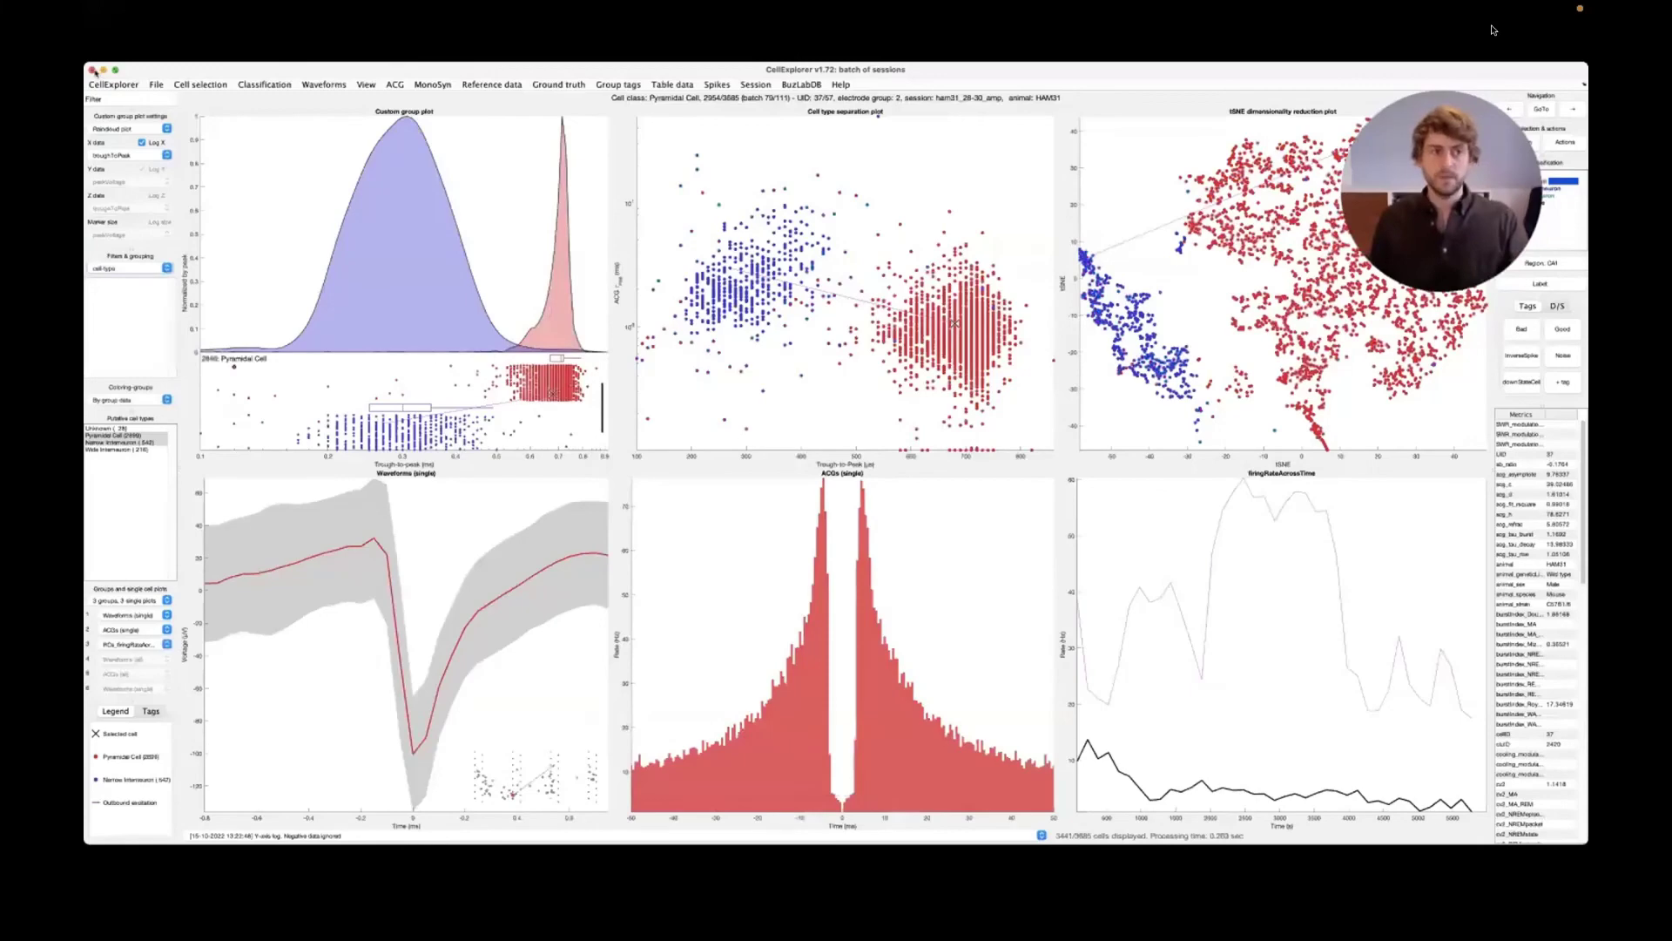
left_click(93, 69)
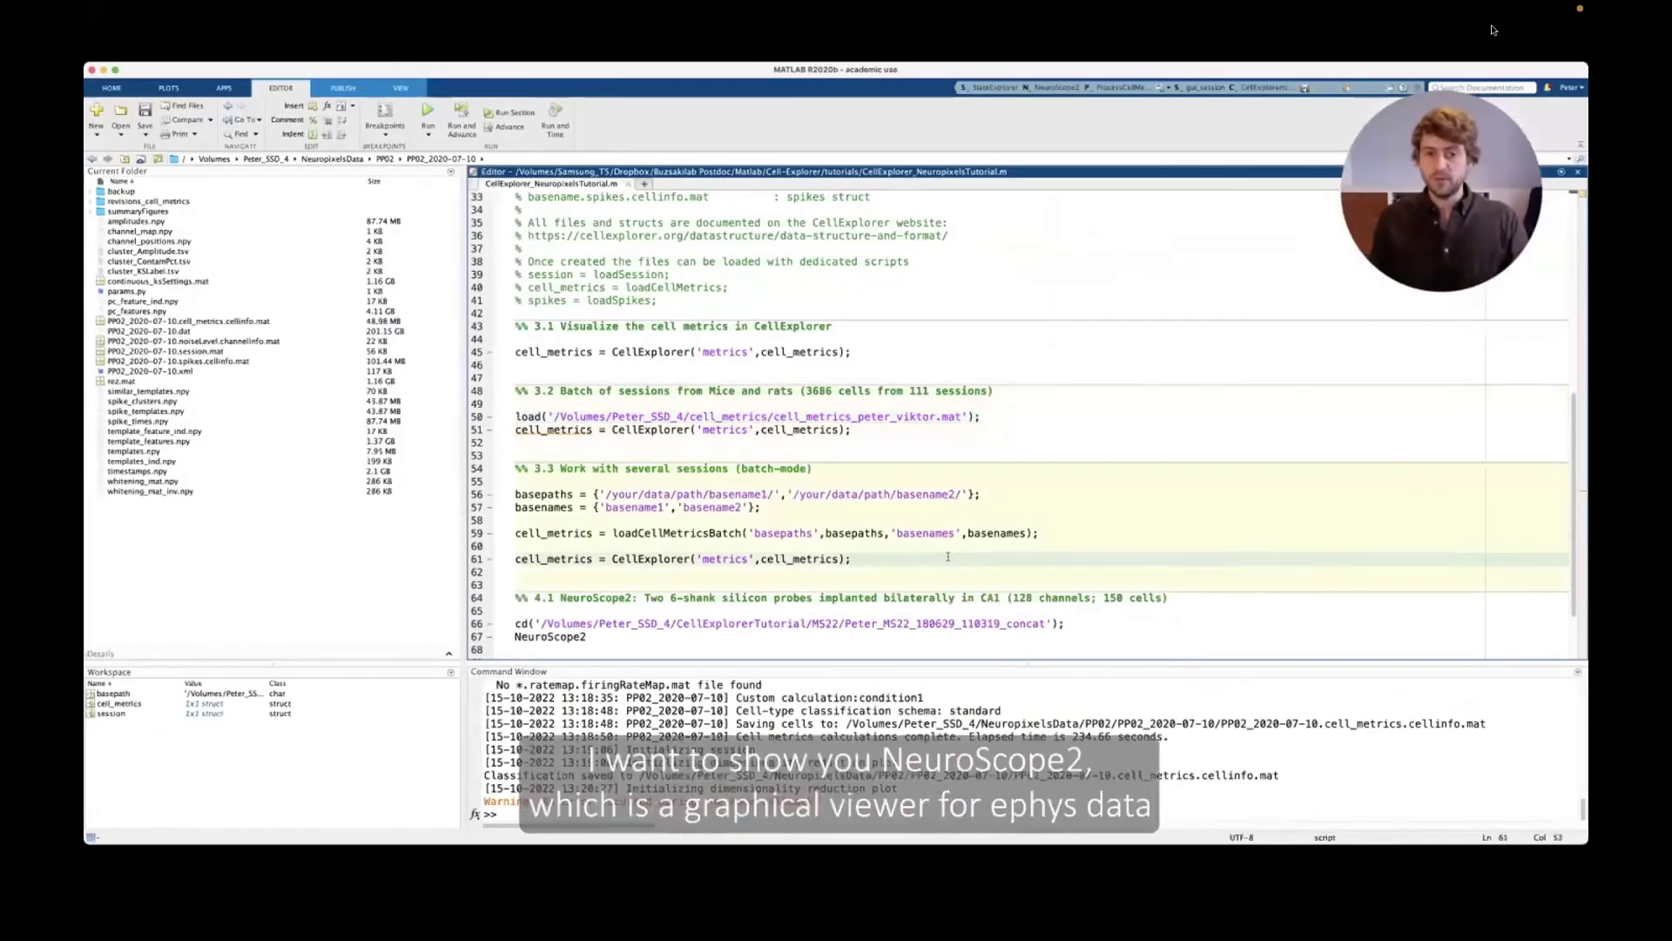
Run the tutorial script's section 4.1 NeuroScope2 command to open the raw 128-channel recording
scroll(610, 498, "down", 3)
key("Down")
key("Down")
key("Down")
key("Down")
key("Down")
key("Down")
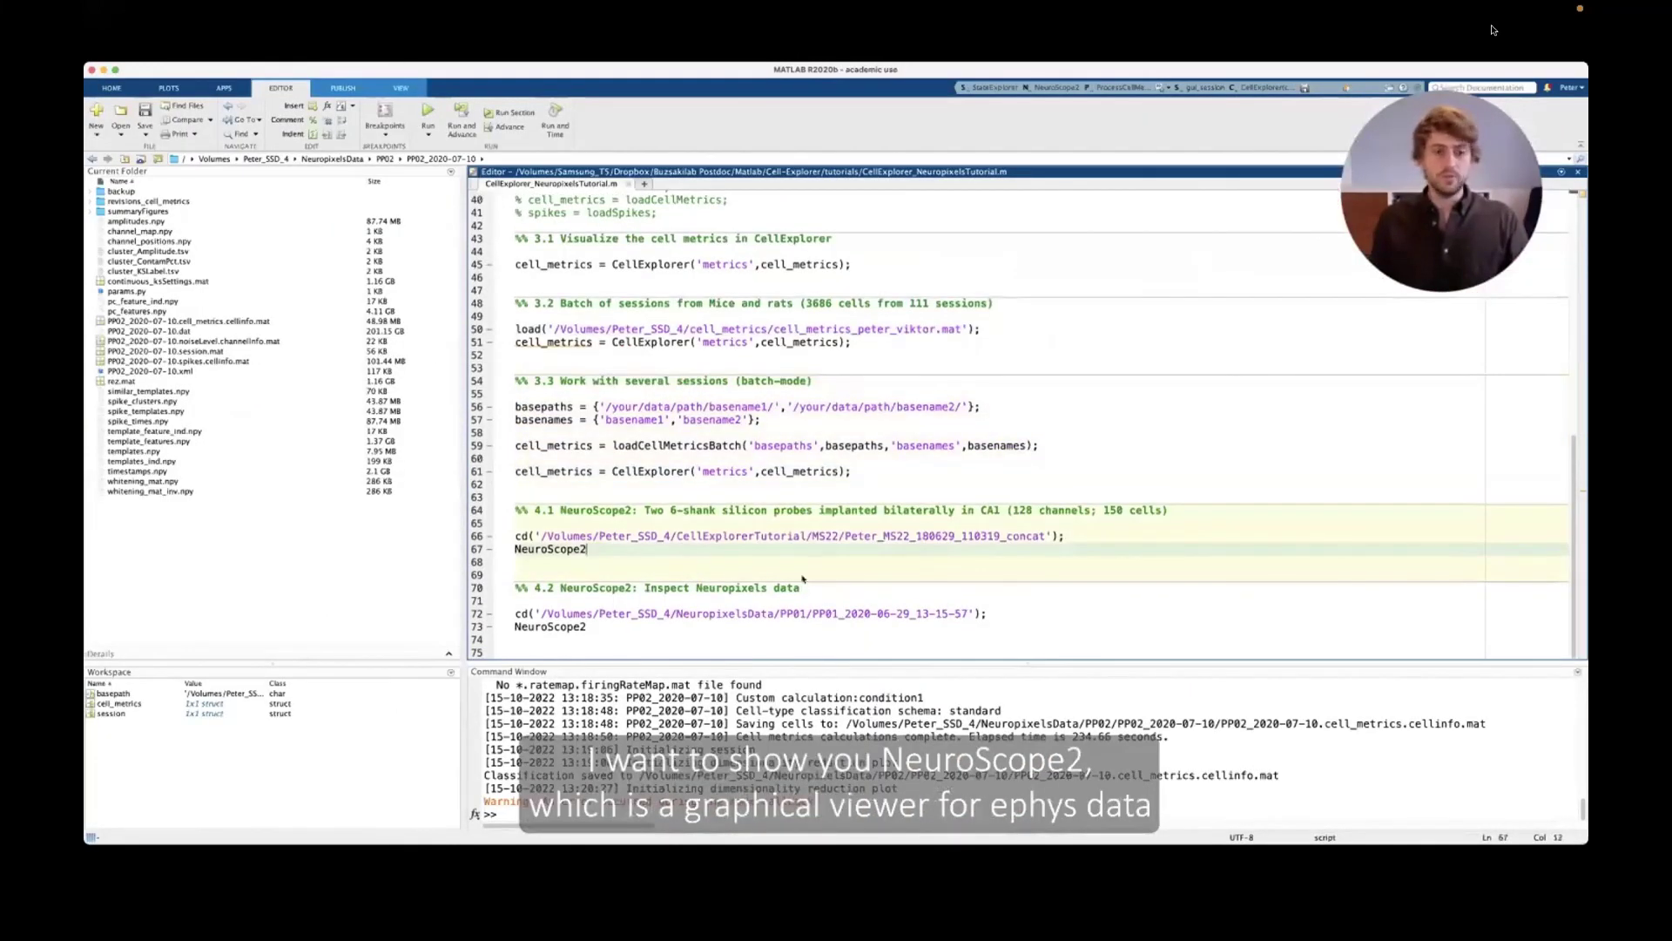
key("super+Return")
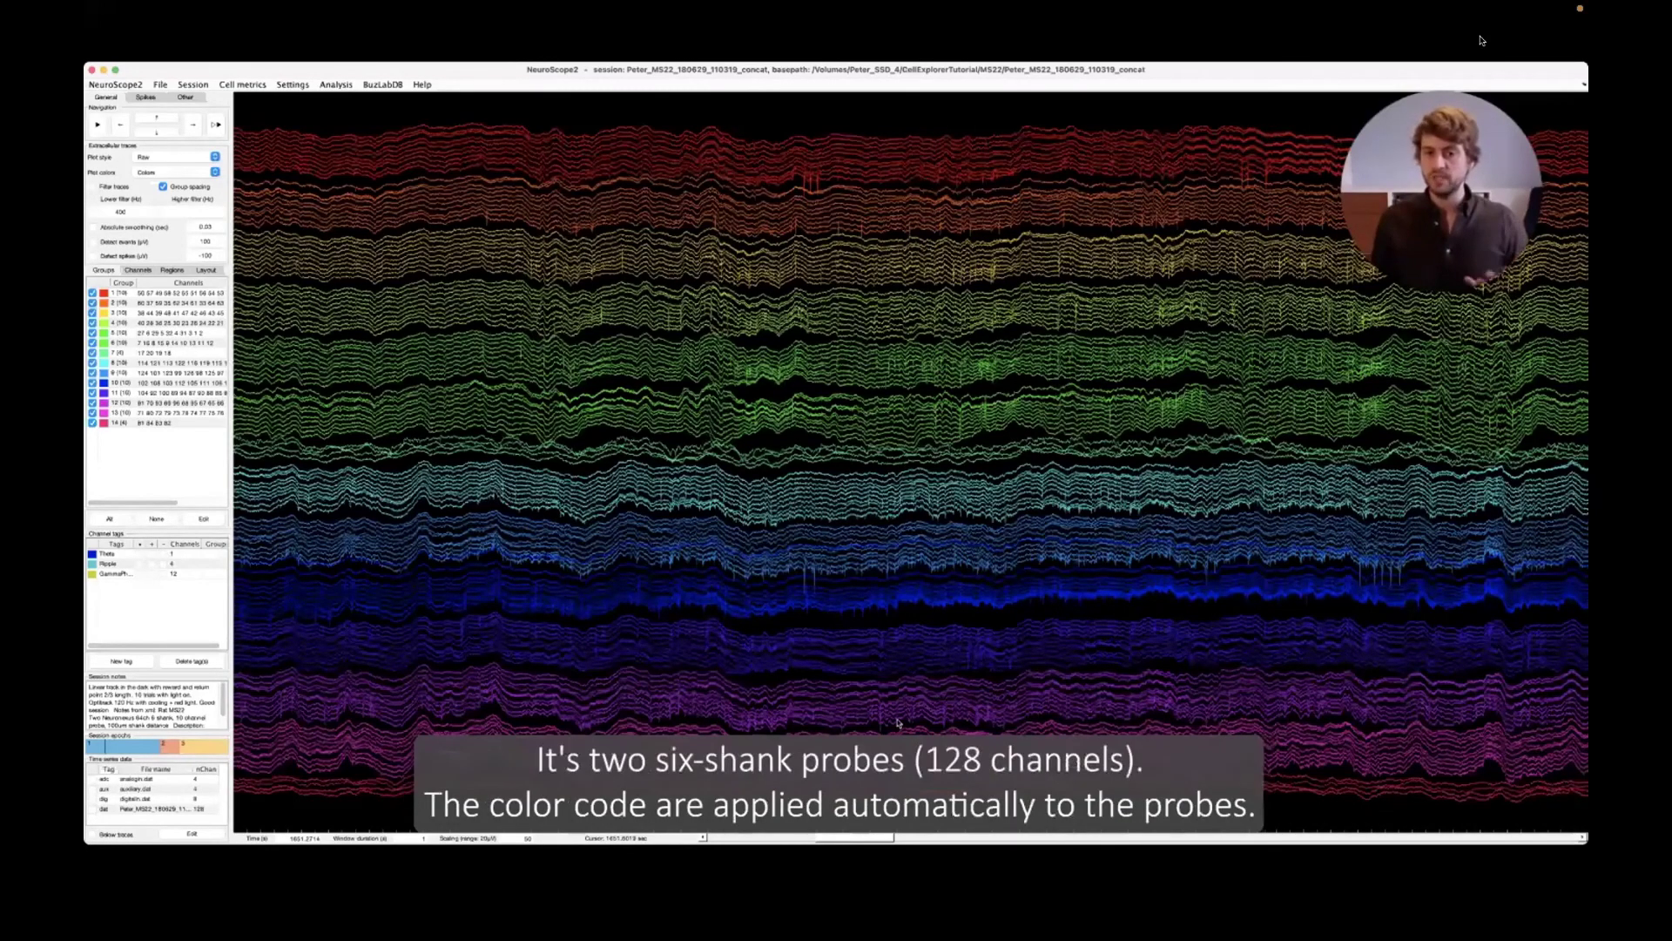
Scroll forward through the 128-channel recording to about 1657 s
scroll(893, 708, "down", 1)
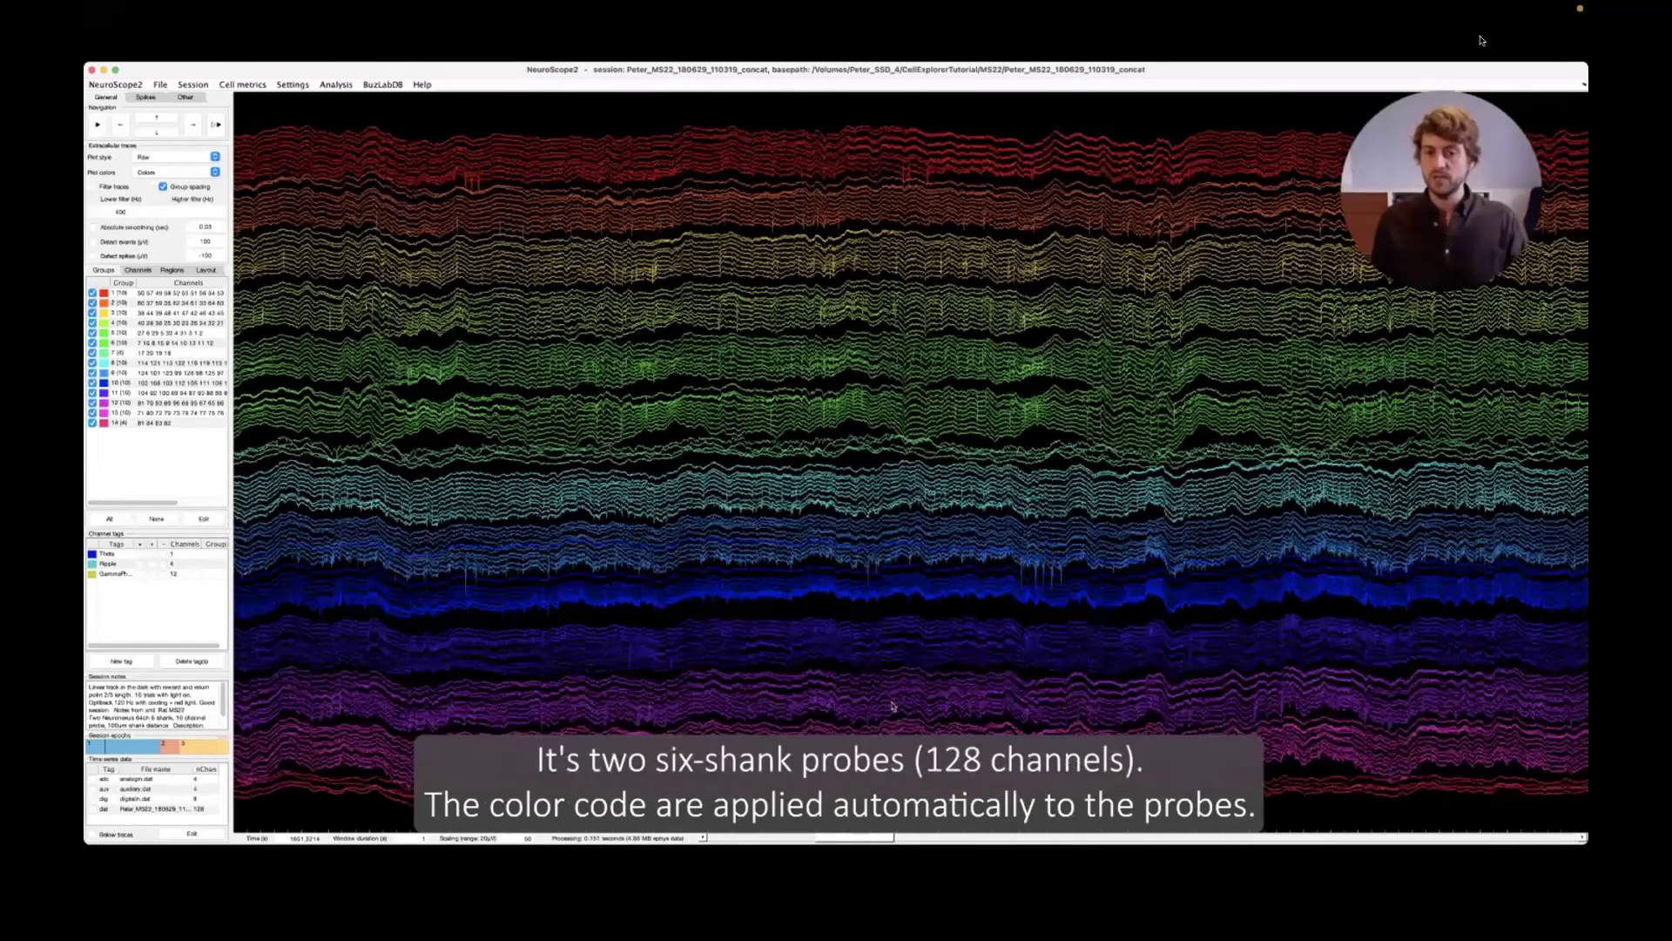
scroll(881, 607, "down", 5)
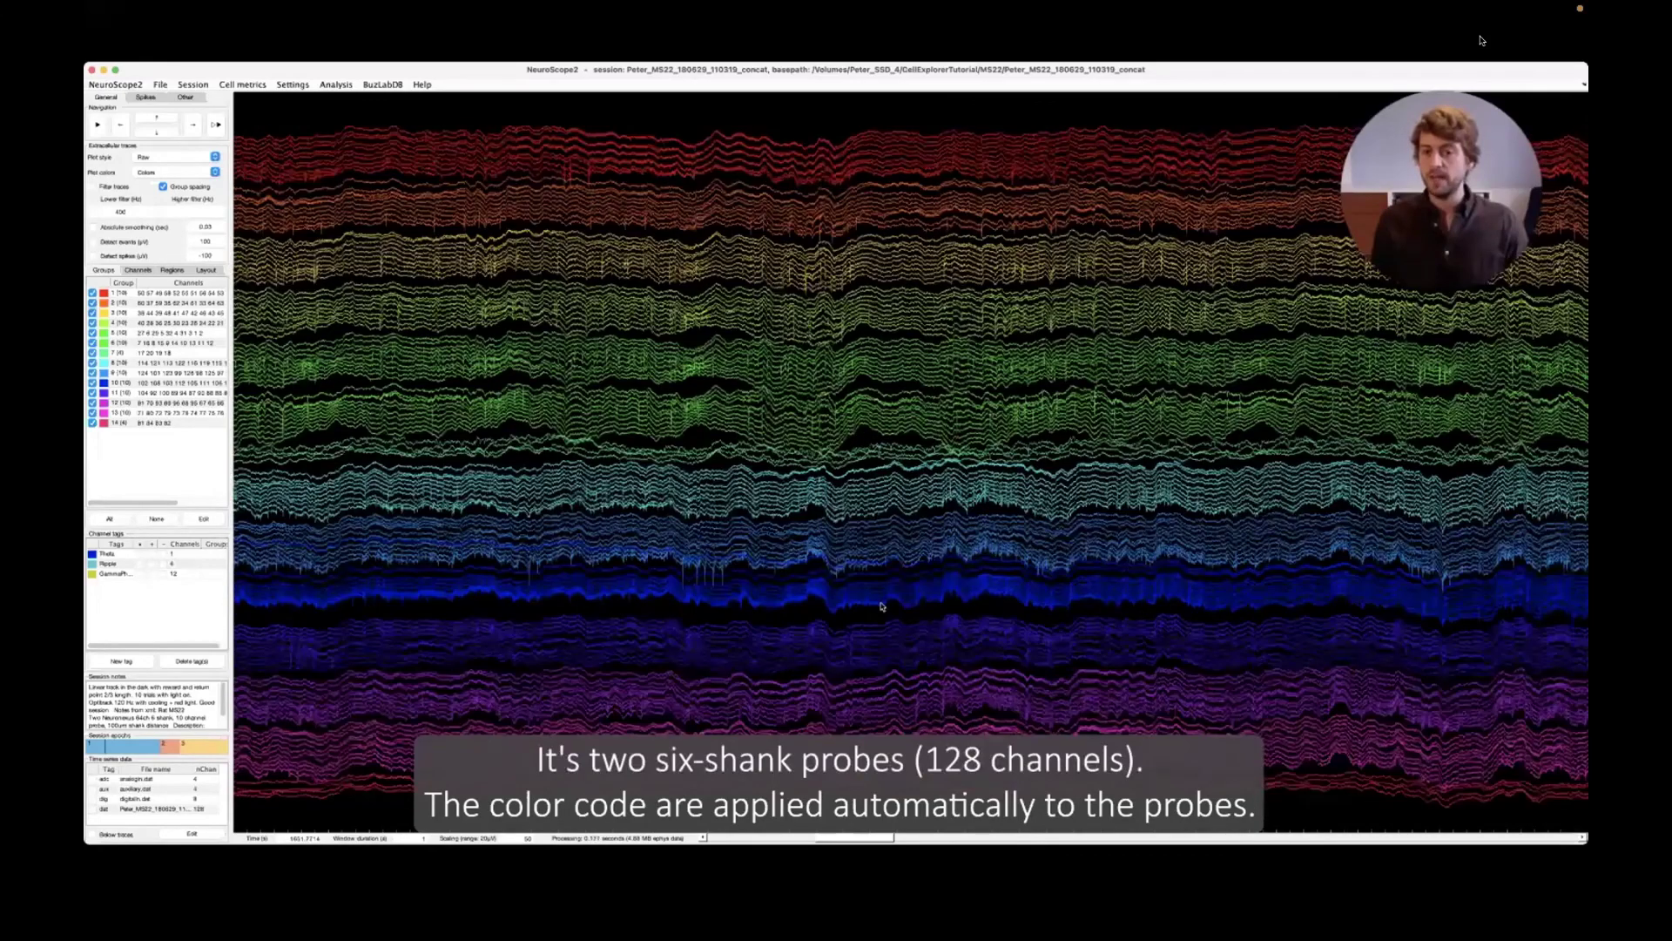
scroll(871, 581, "down", 10)
scroll(875, 627, "down", 3)
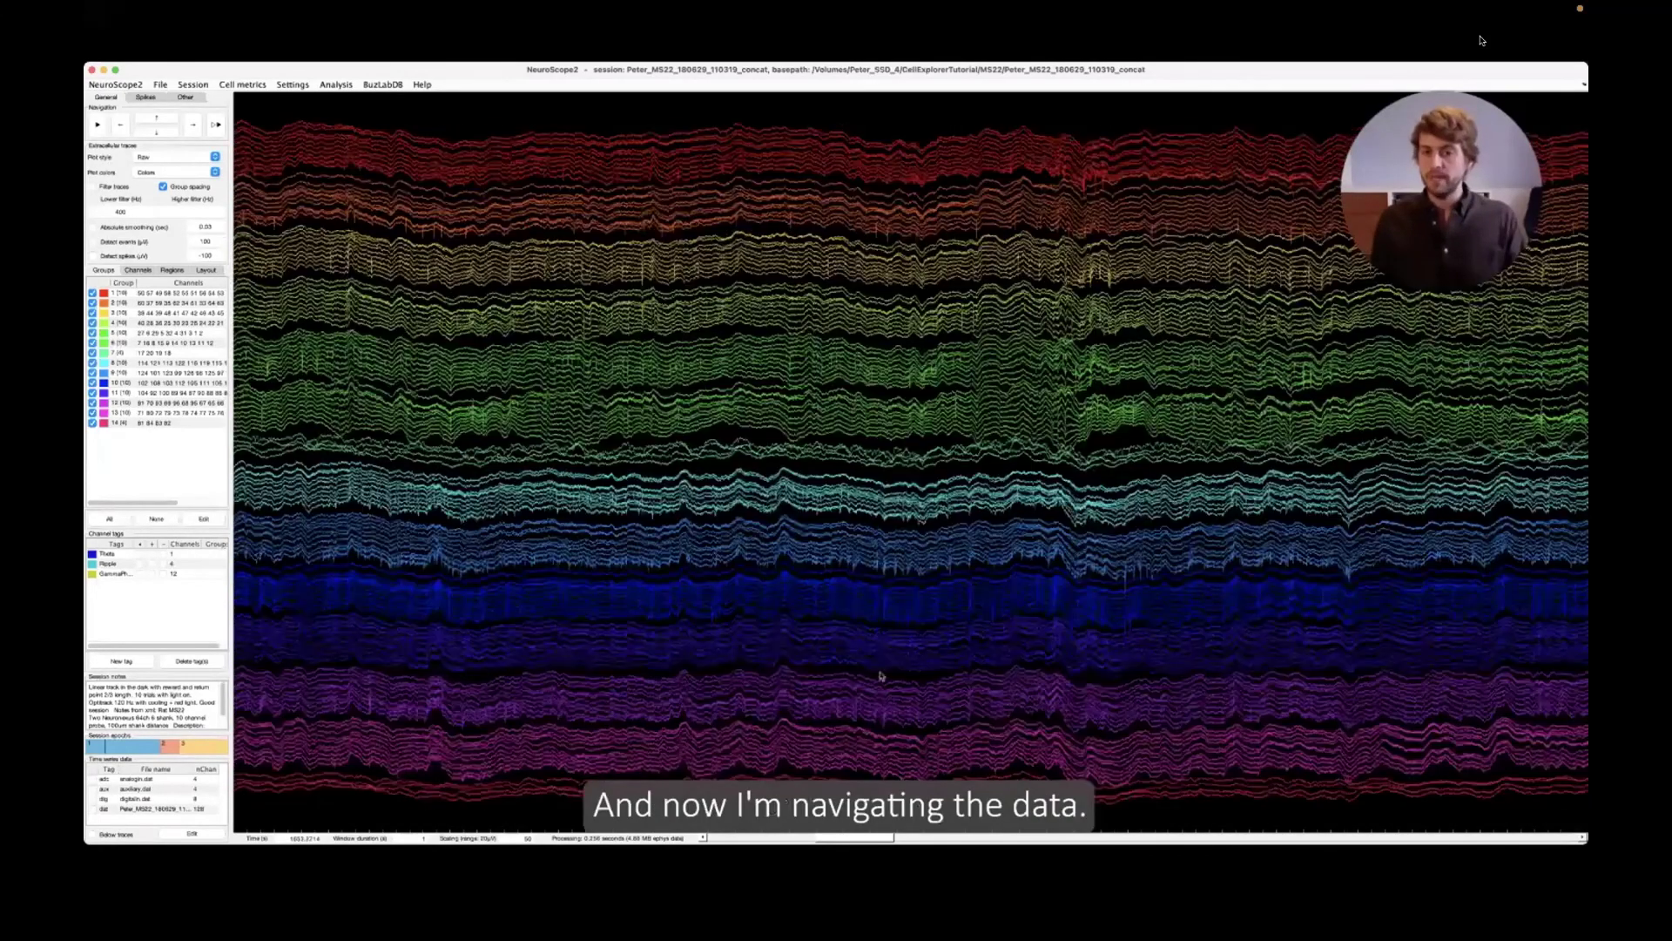
scroll(881, 610, "down", 3)
scroll(881, 593, "down", 3)
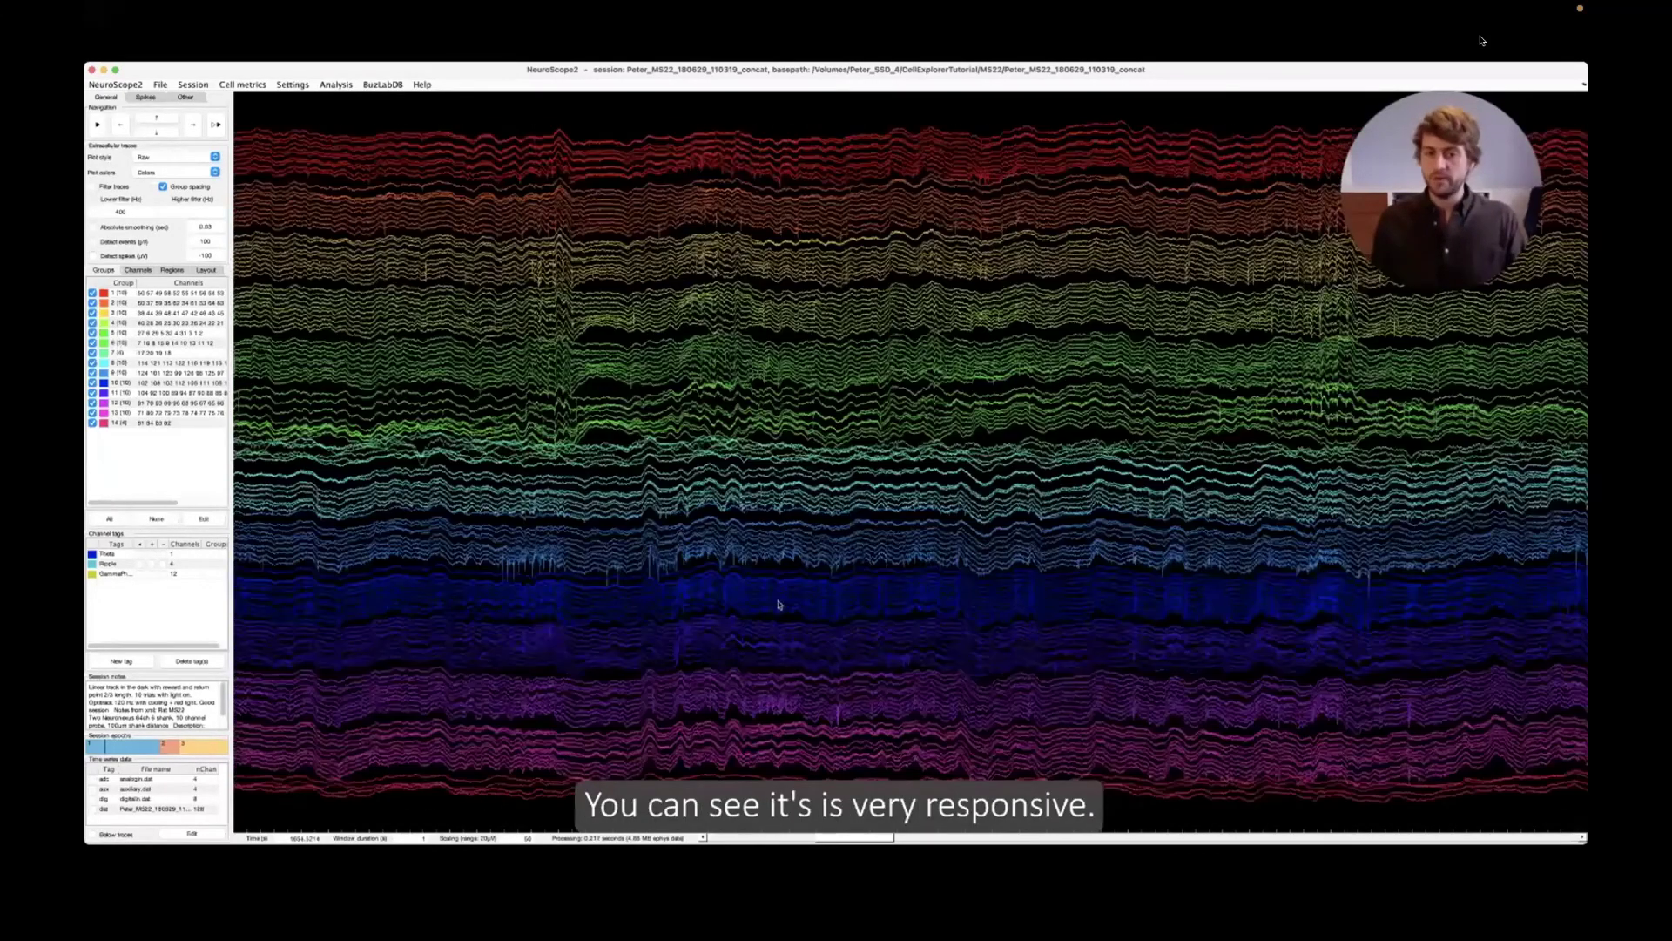
scroll(763, 589, "down", 2)
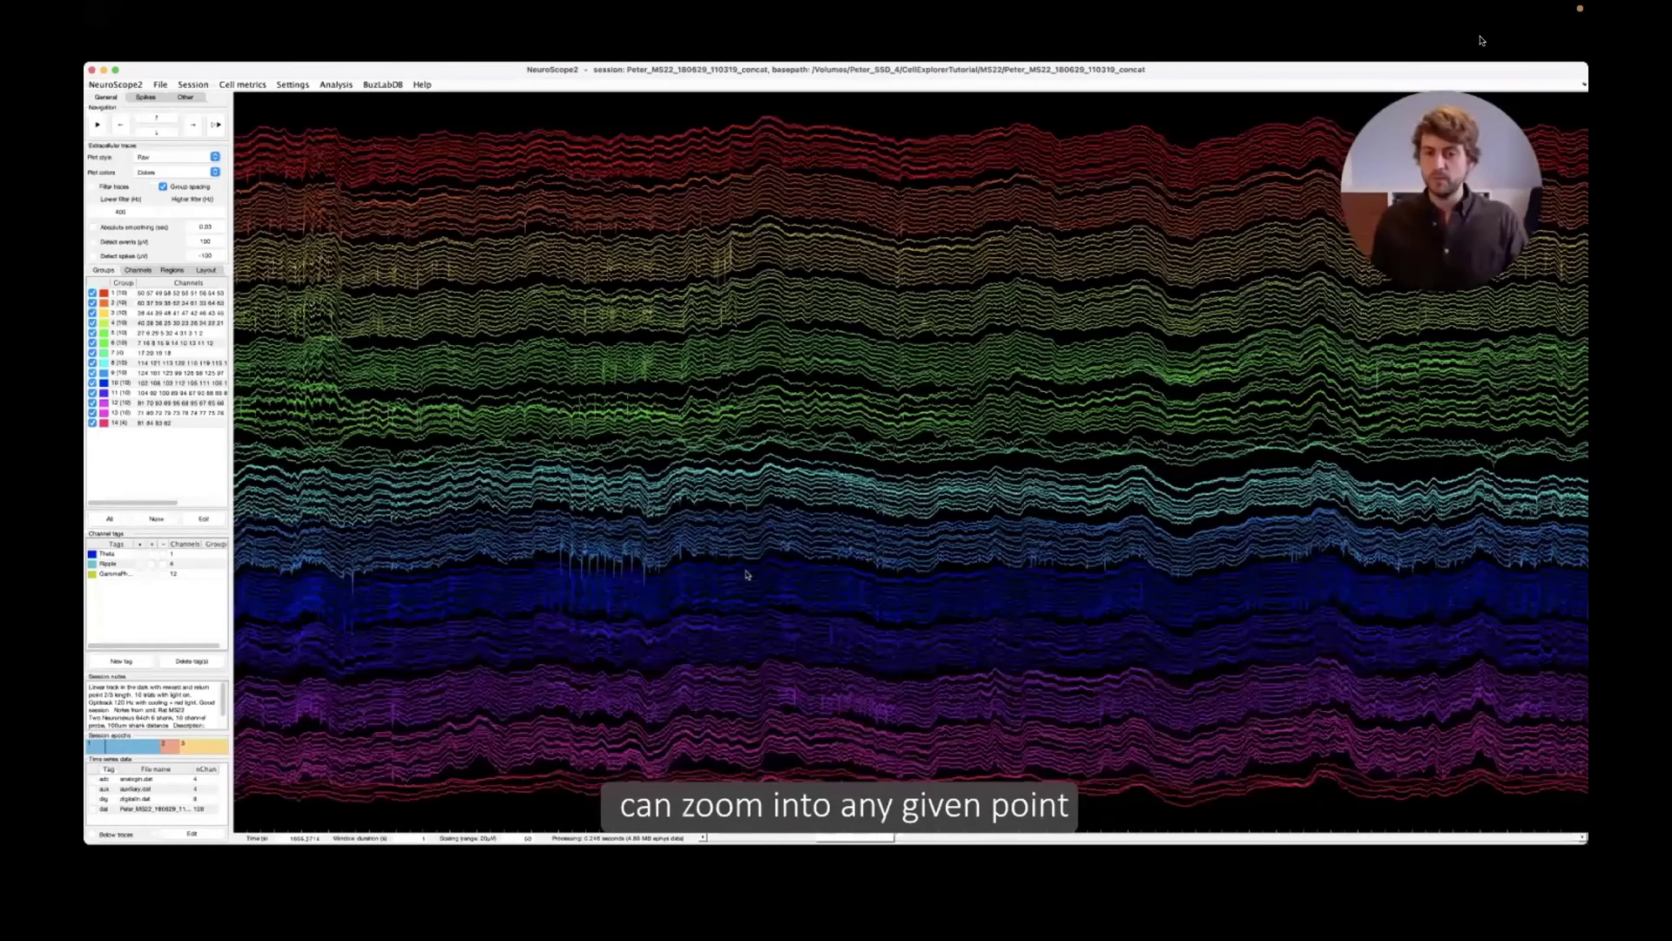
scroll(871, 552, "down", 2)
scroll(895, 599, "down", 3)
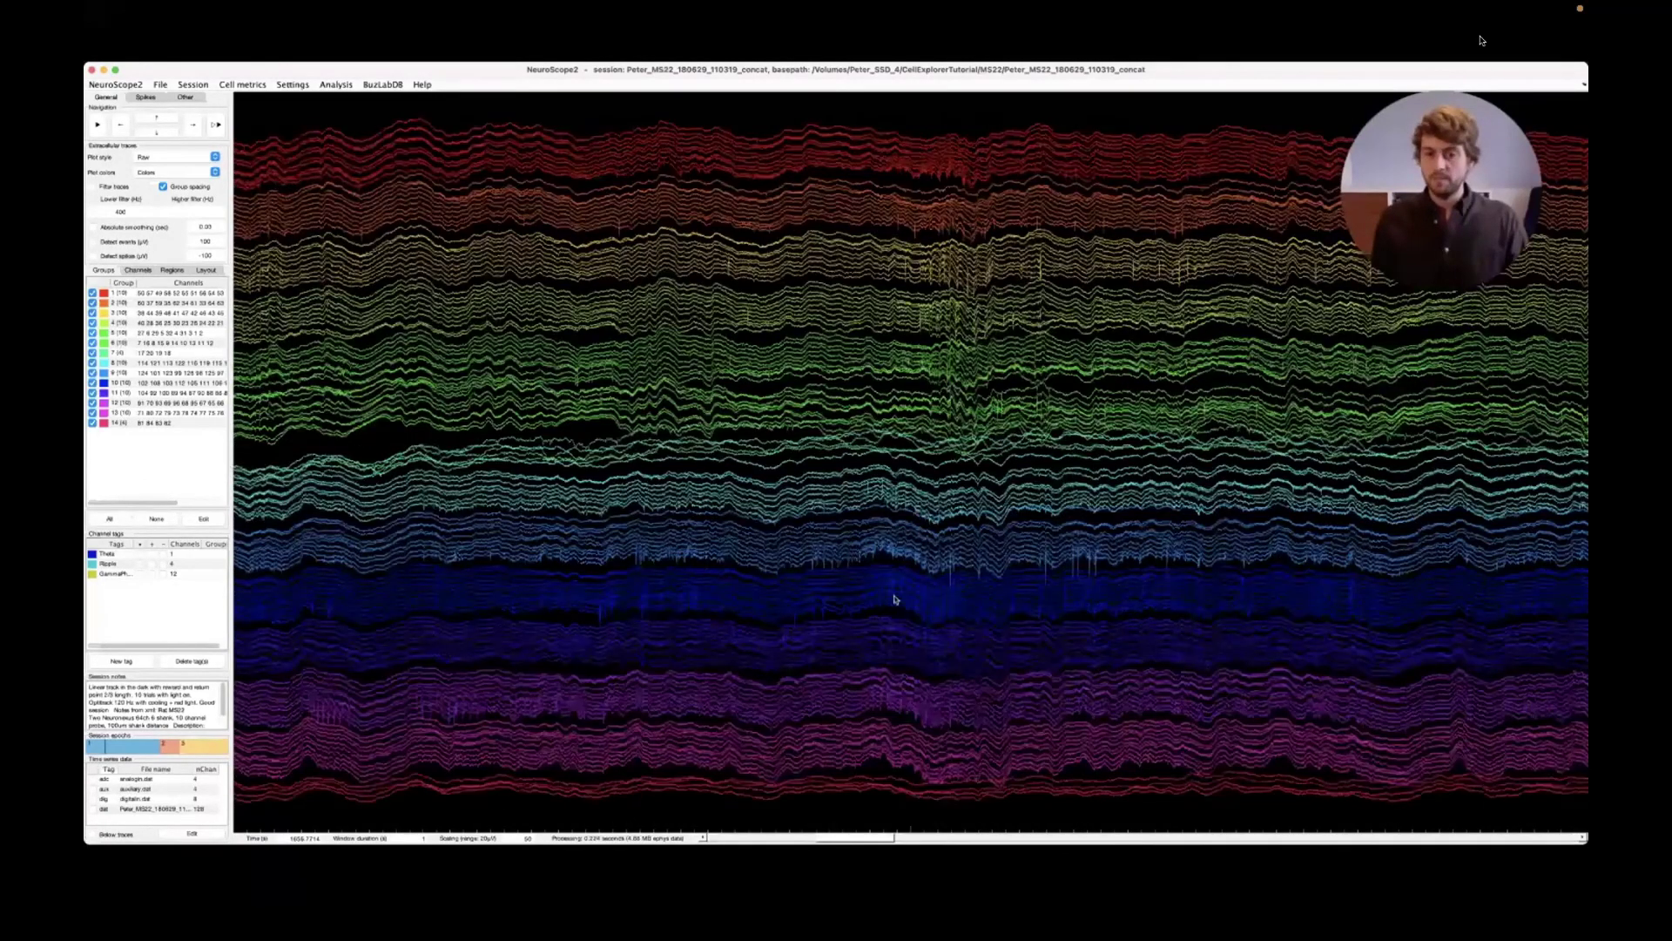
scroll(895, 599, "down", 1)
scroll(633, 631, "up", 2)
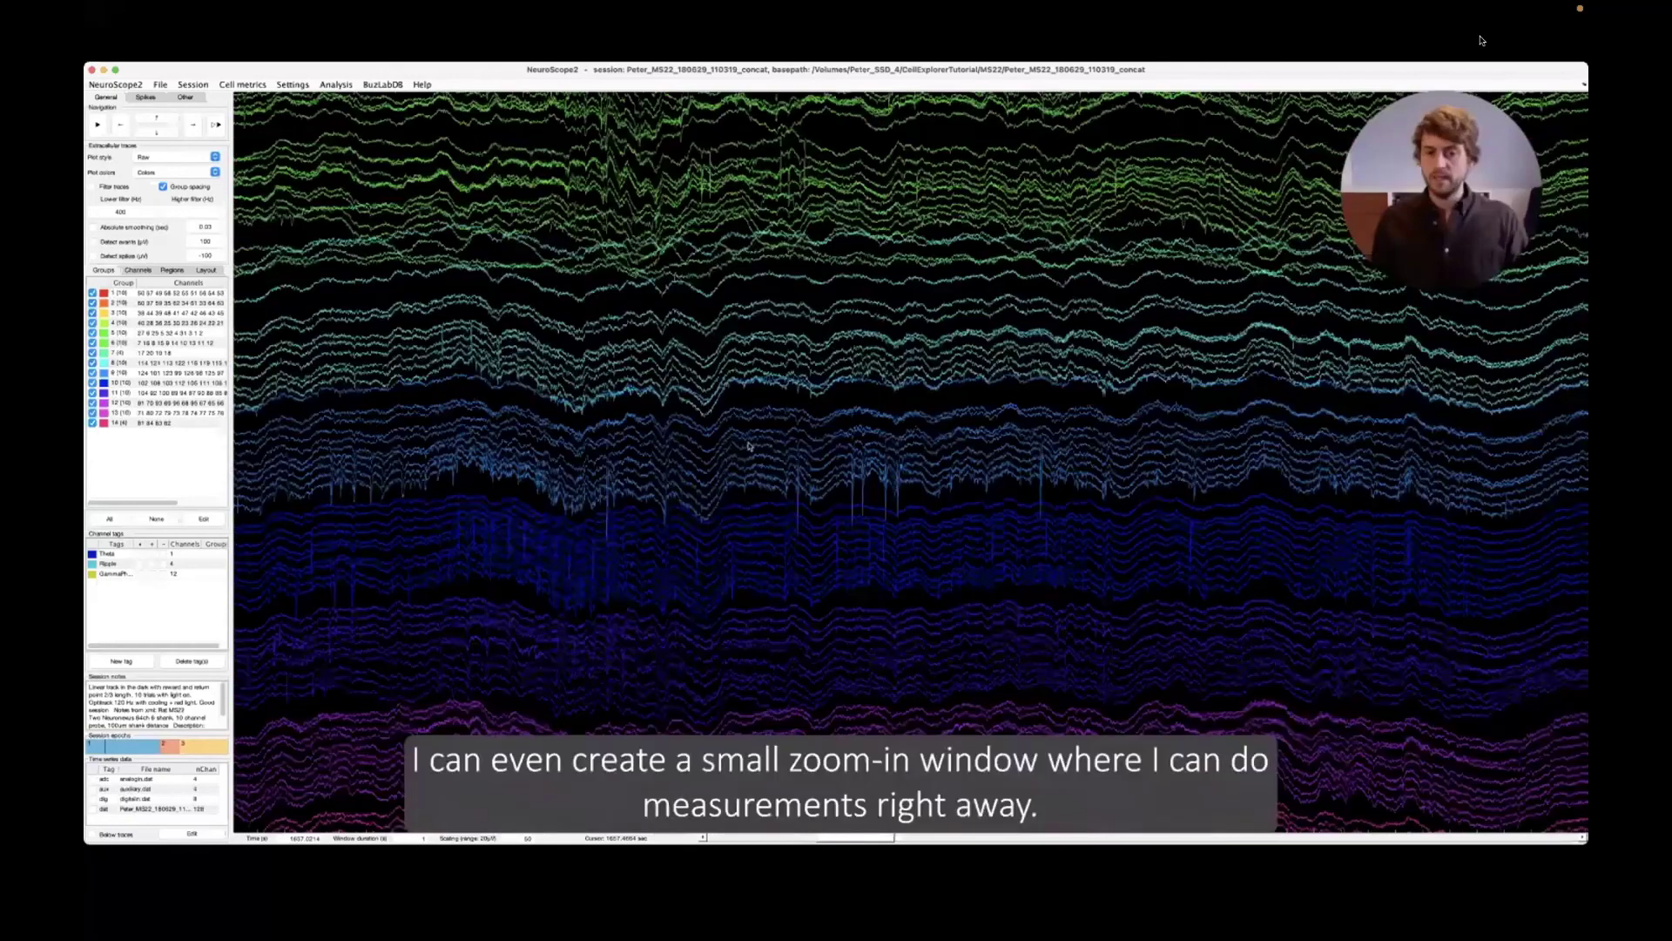
Measure a spike's duration and amplitude, zoom back out to all channels, and filter the traces
left_click_drag(775, 360, 982, 553)
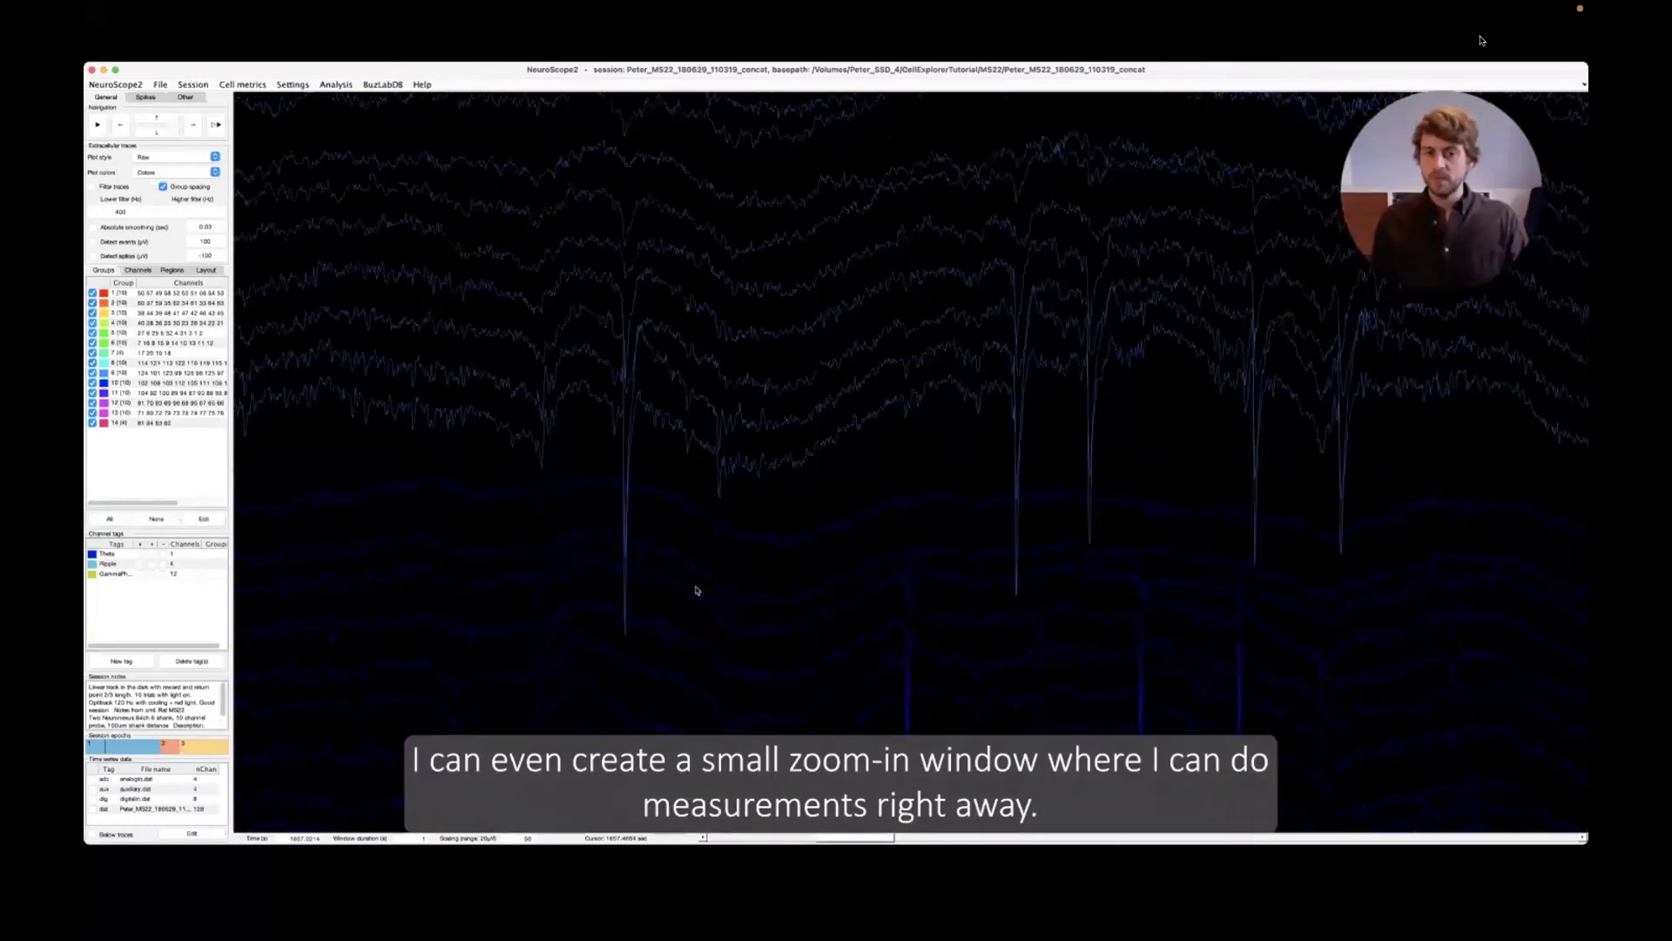
double_click(691, 430)
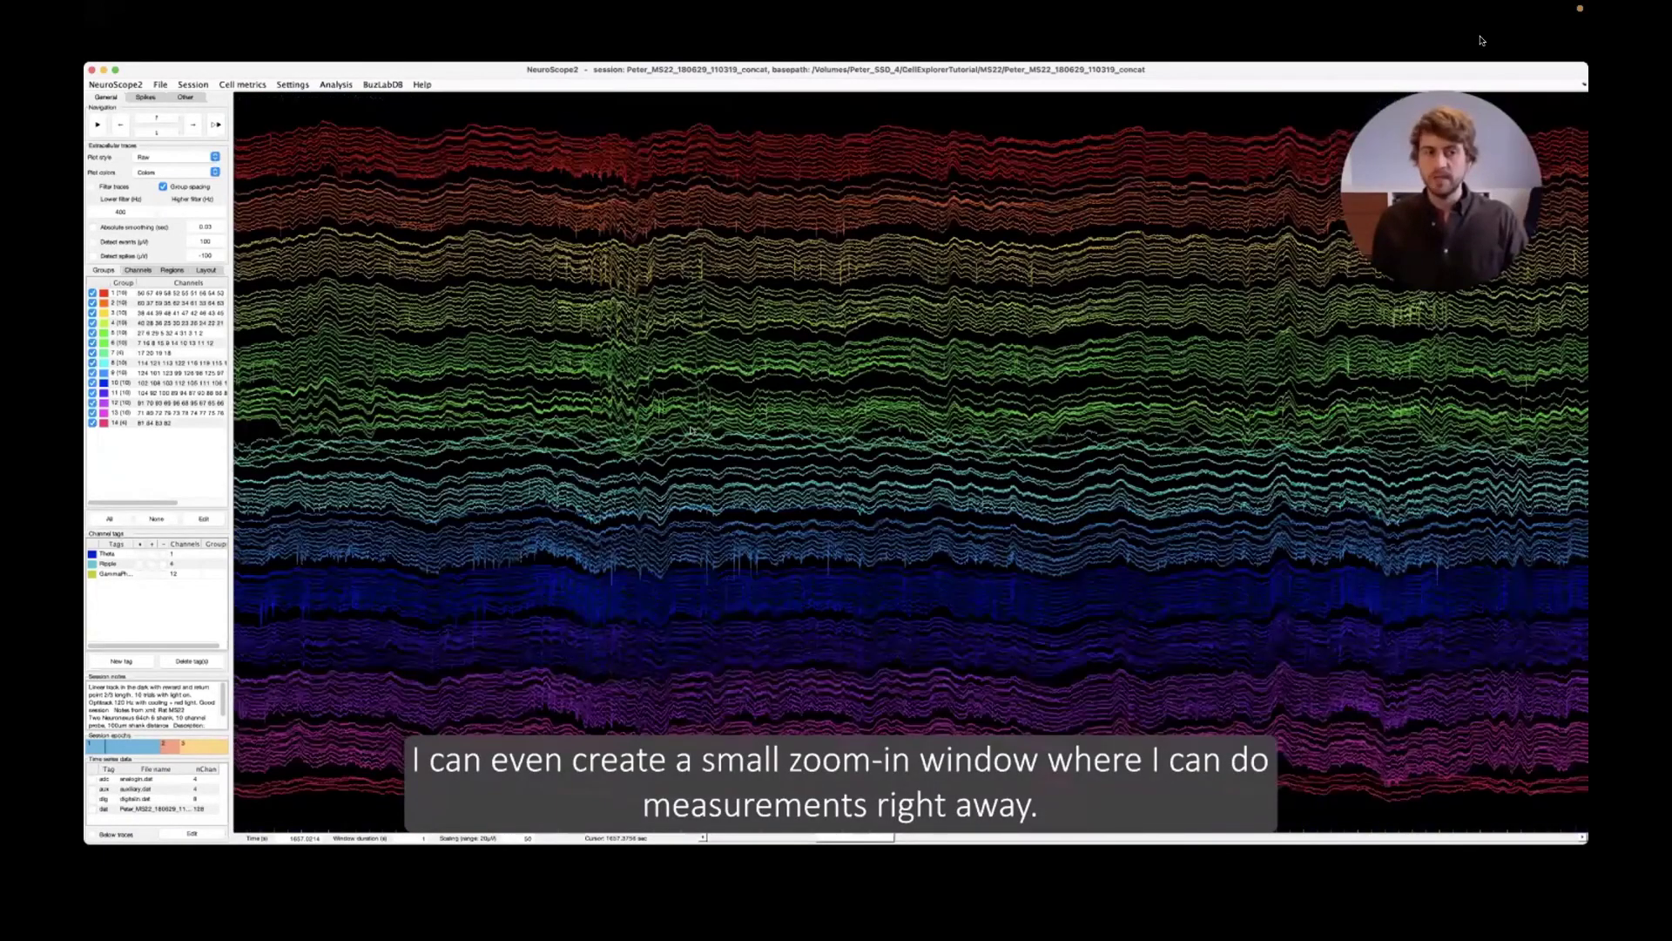
left_click(91, 187)
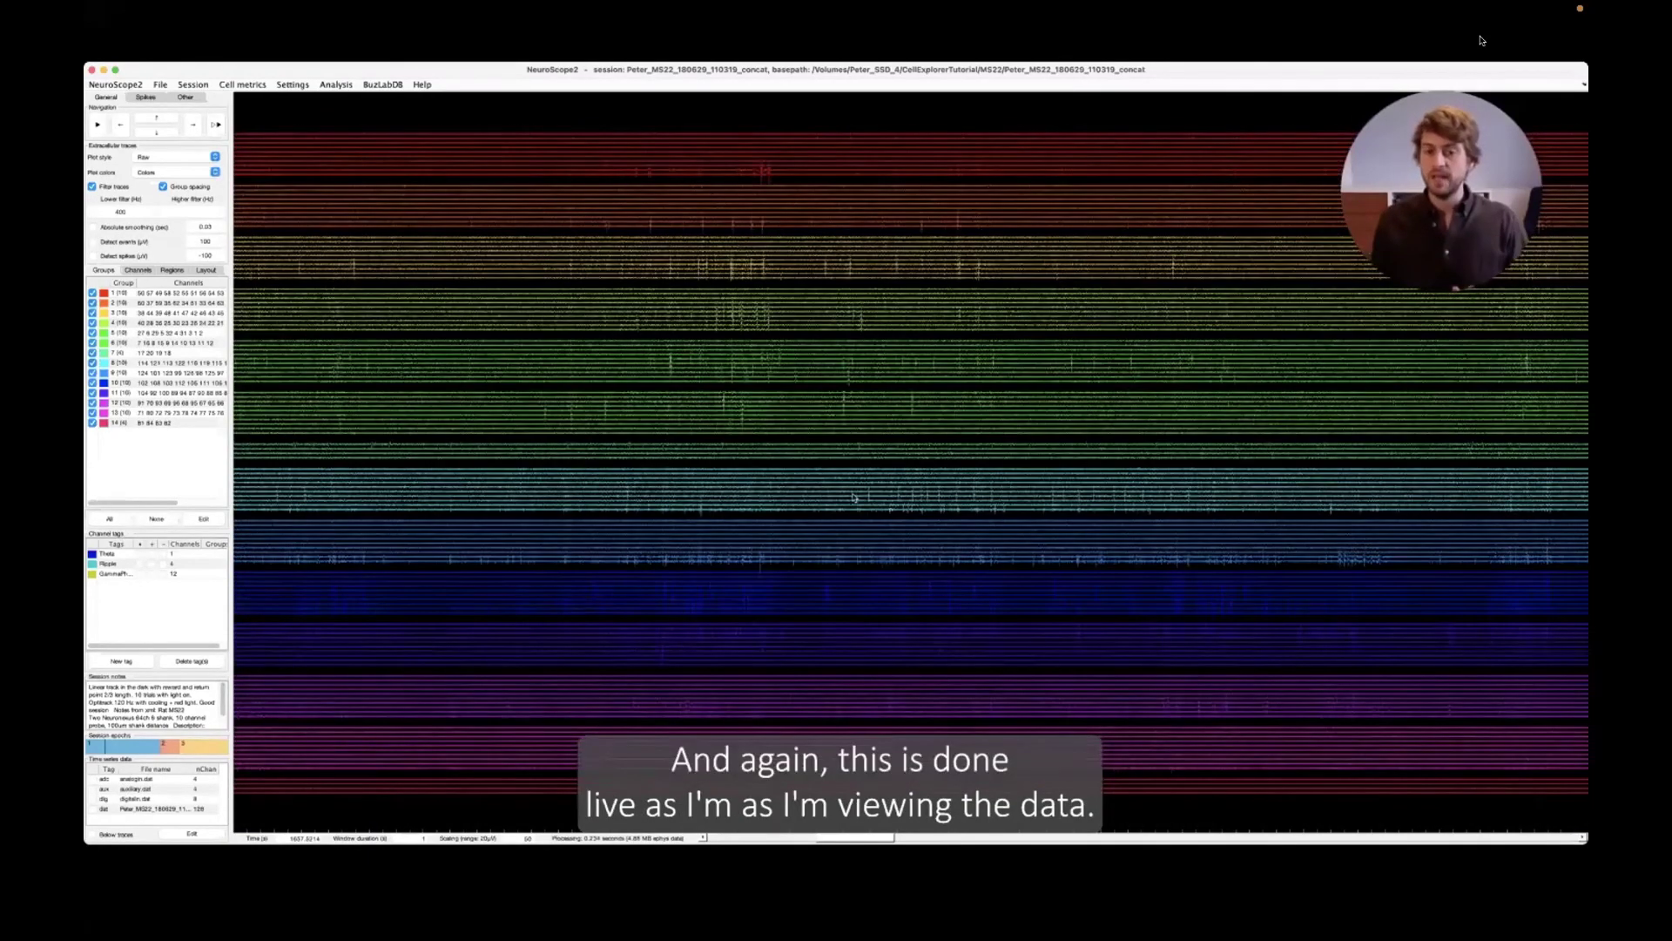
Step a quarter second forward, enable spike detection, turn filtering off, and view Spikes settings
key("Right")
key("Right")
key("Right")
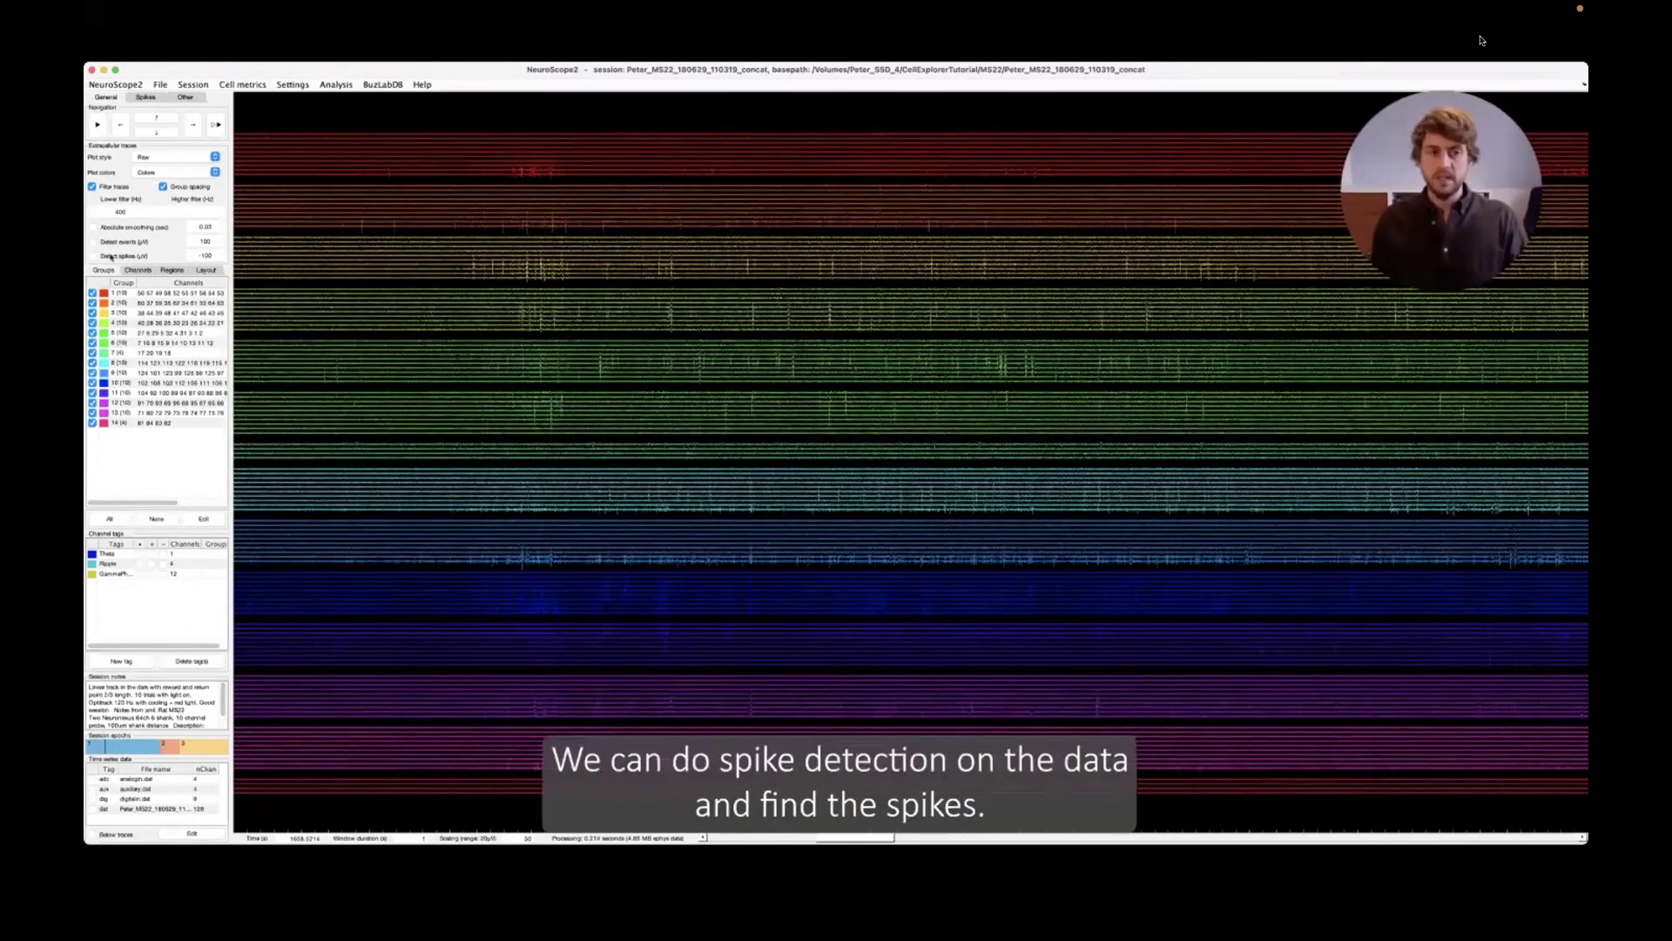
left_click(93, 256)
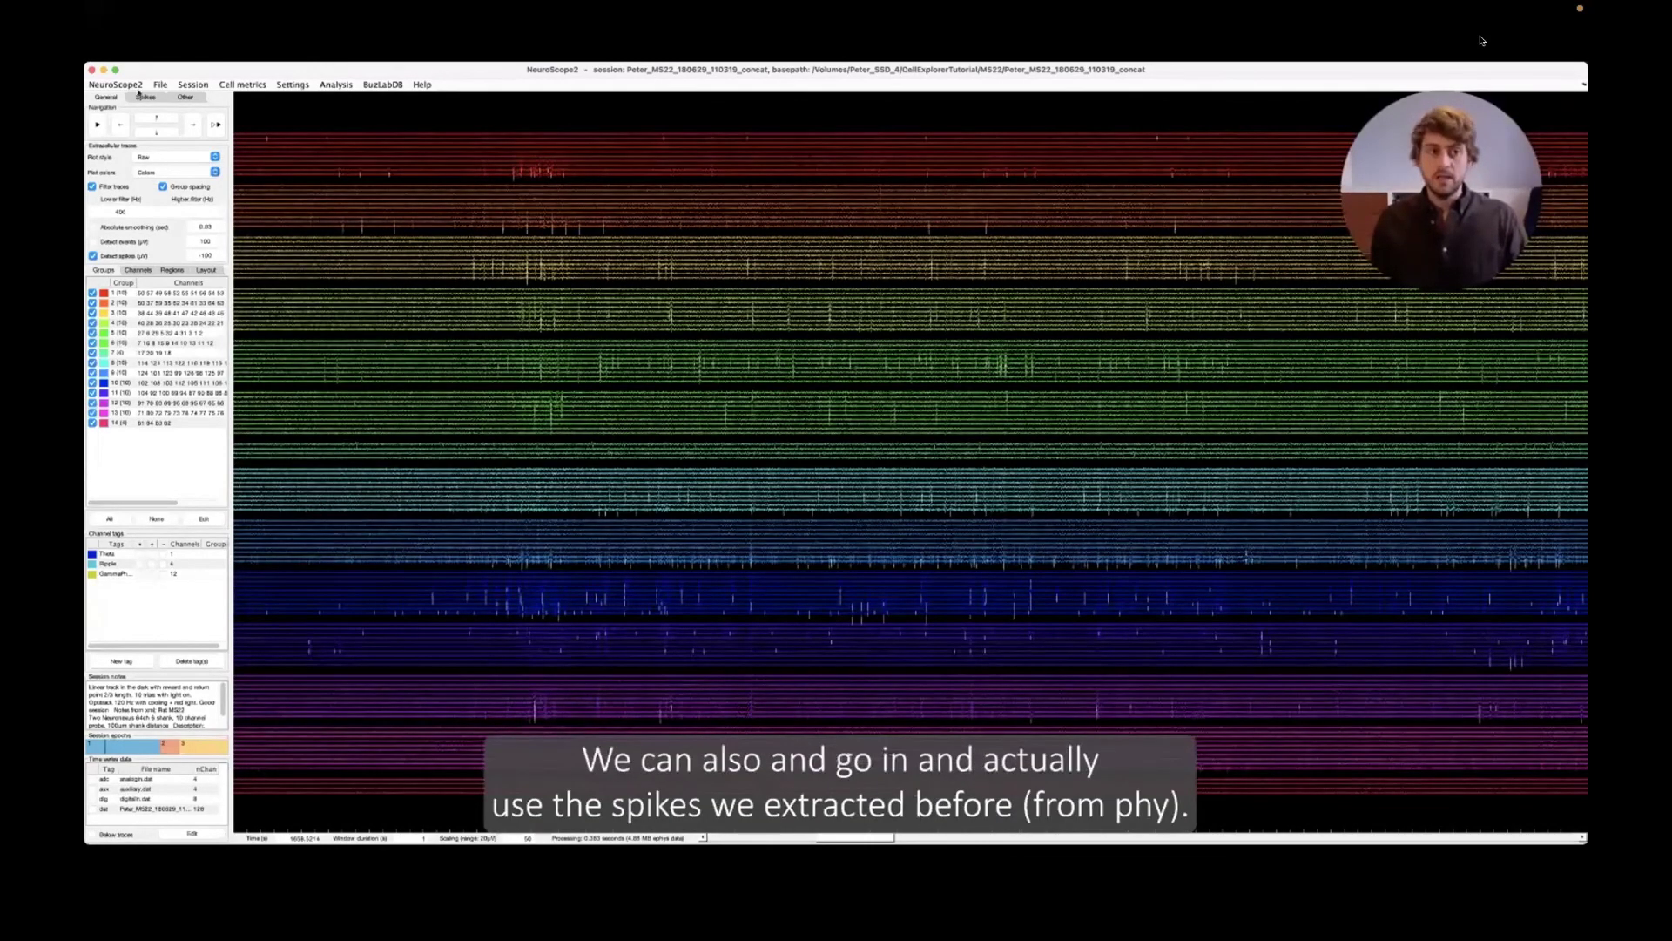
left_click(98, 186)
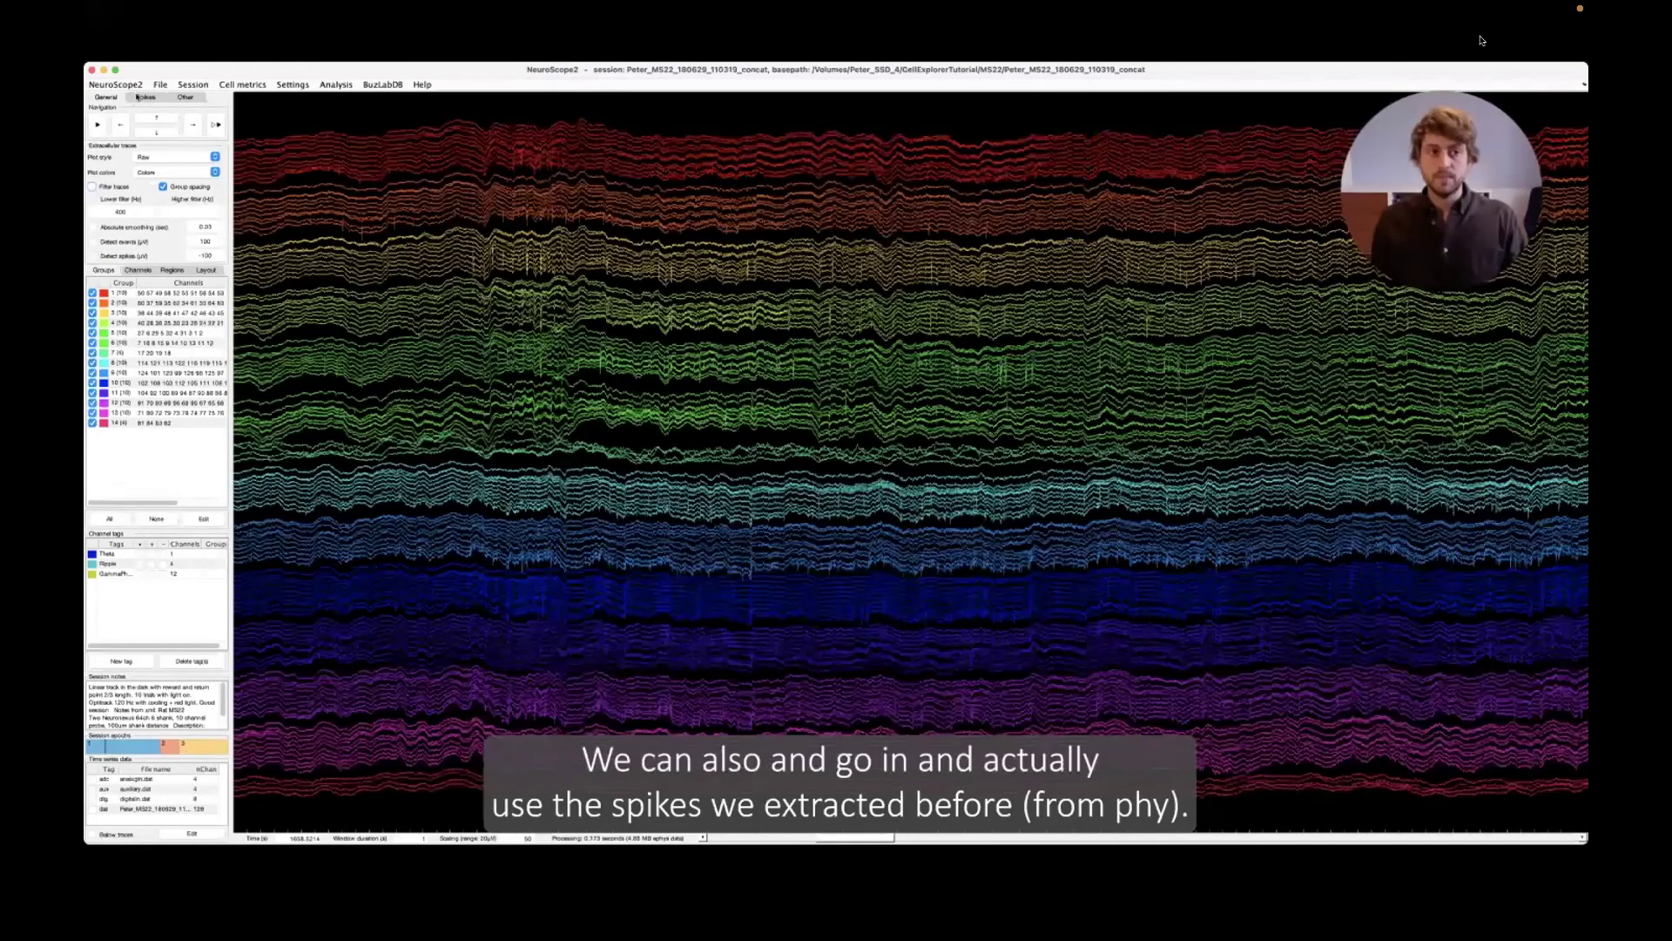
left_click(140, 98)
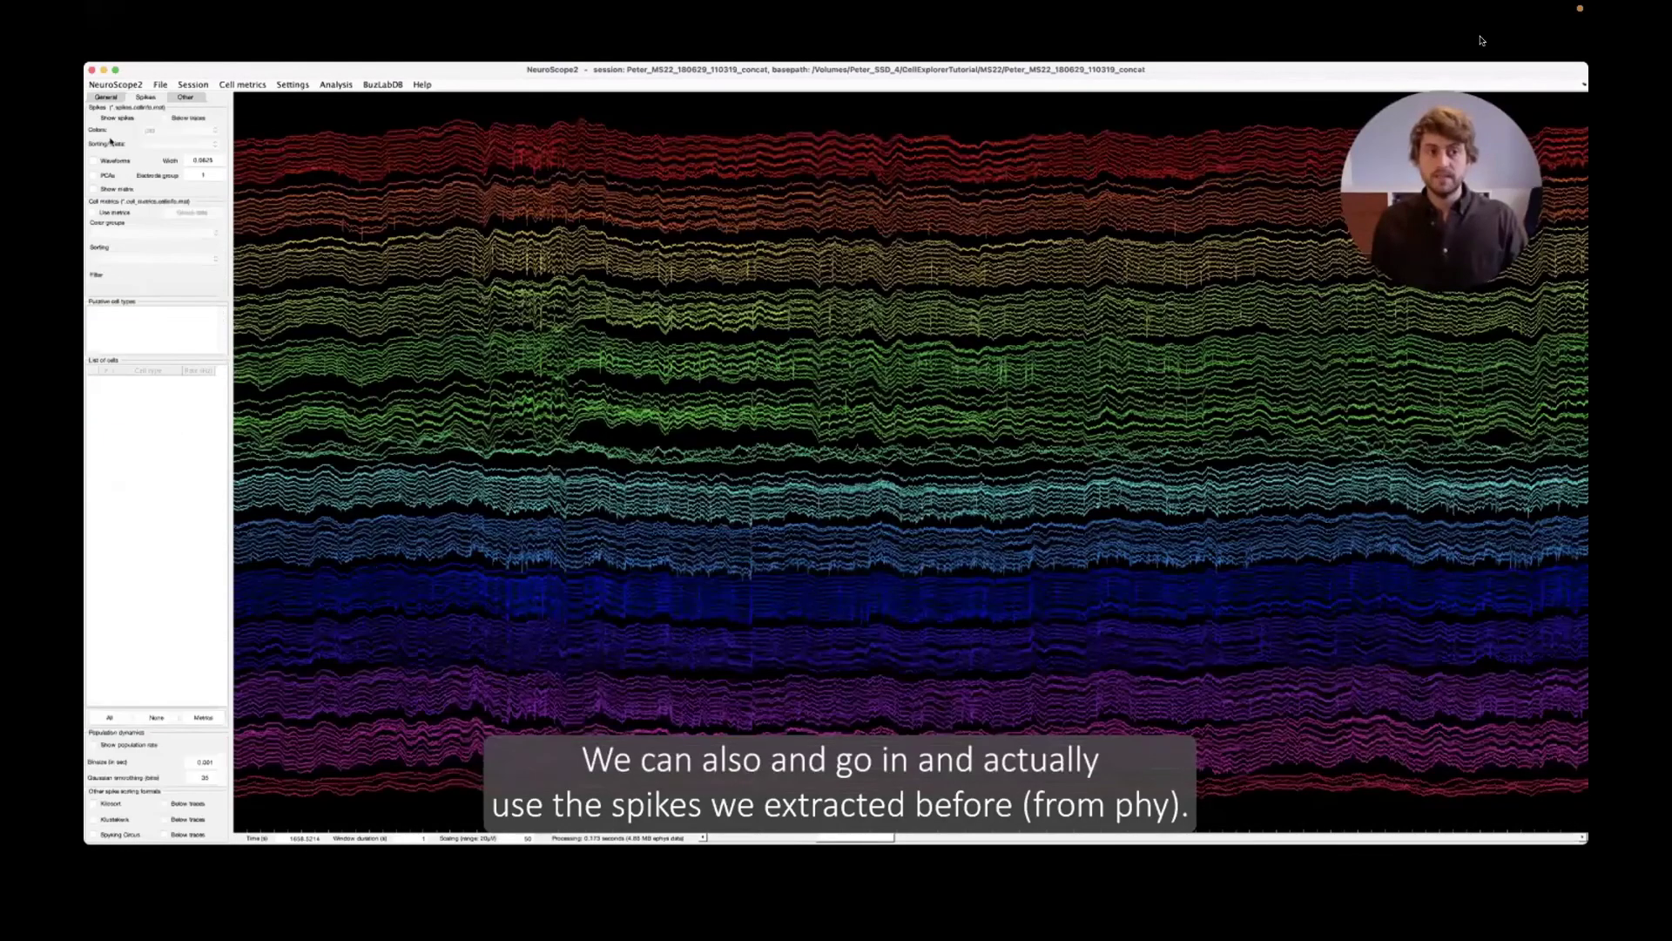
Render the traces in Grey-scale 75%
left_click(106, 96)
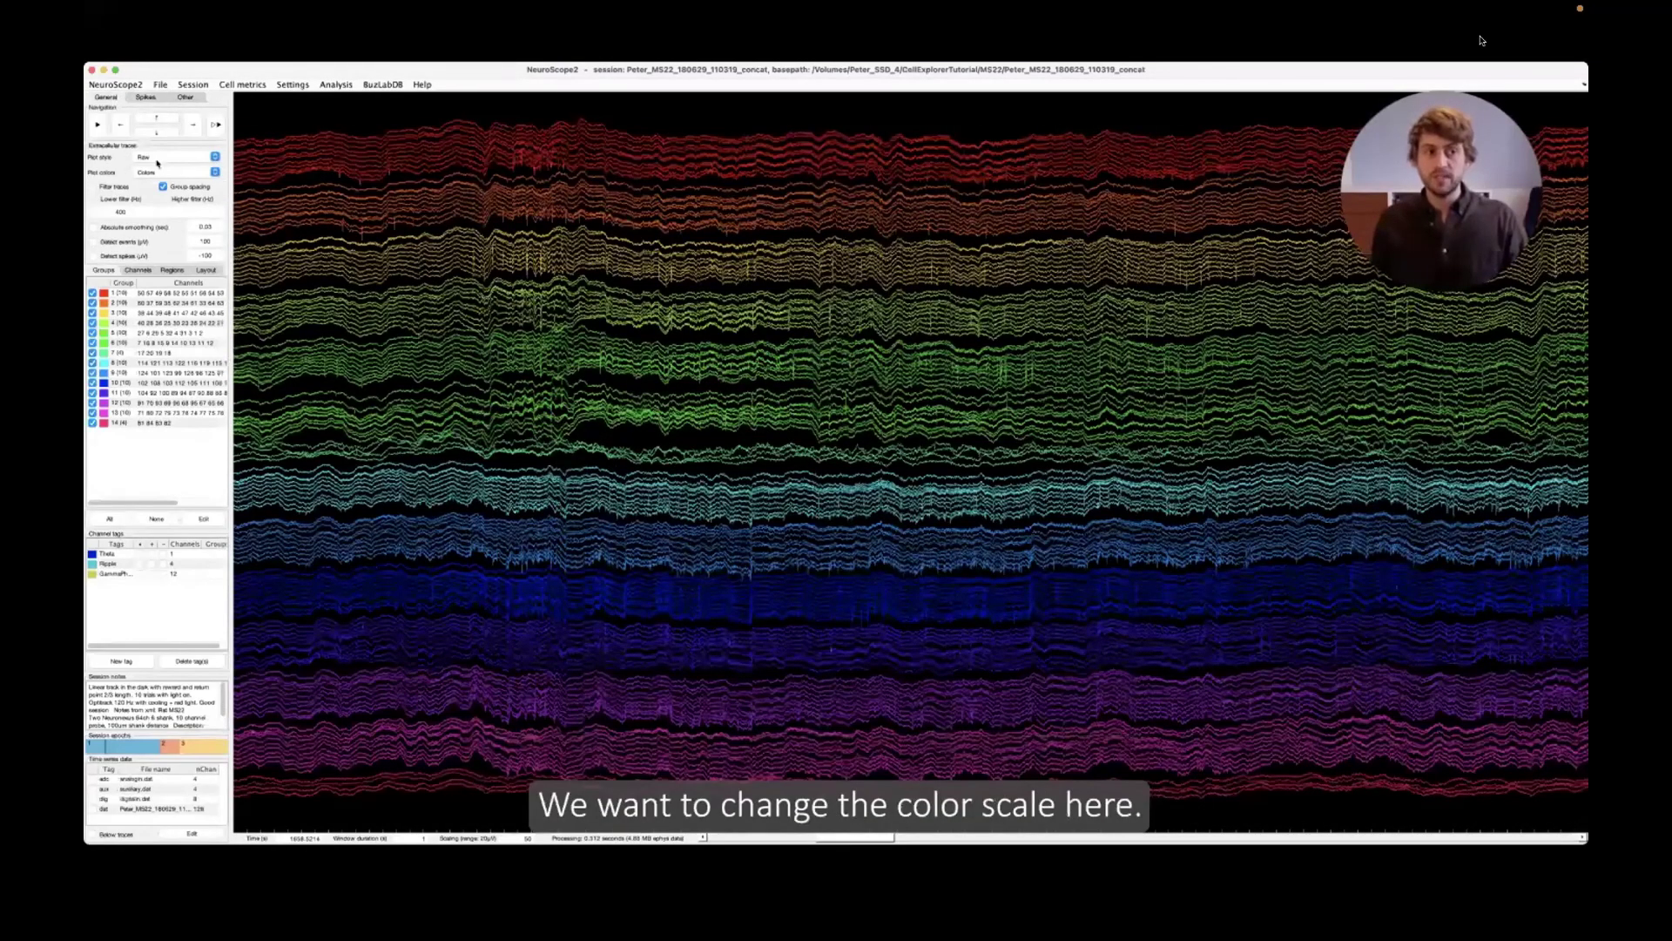
left_click(161, 173)
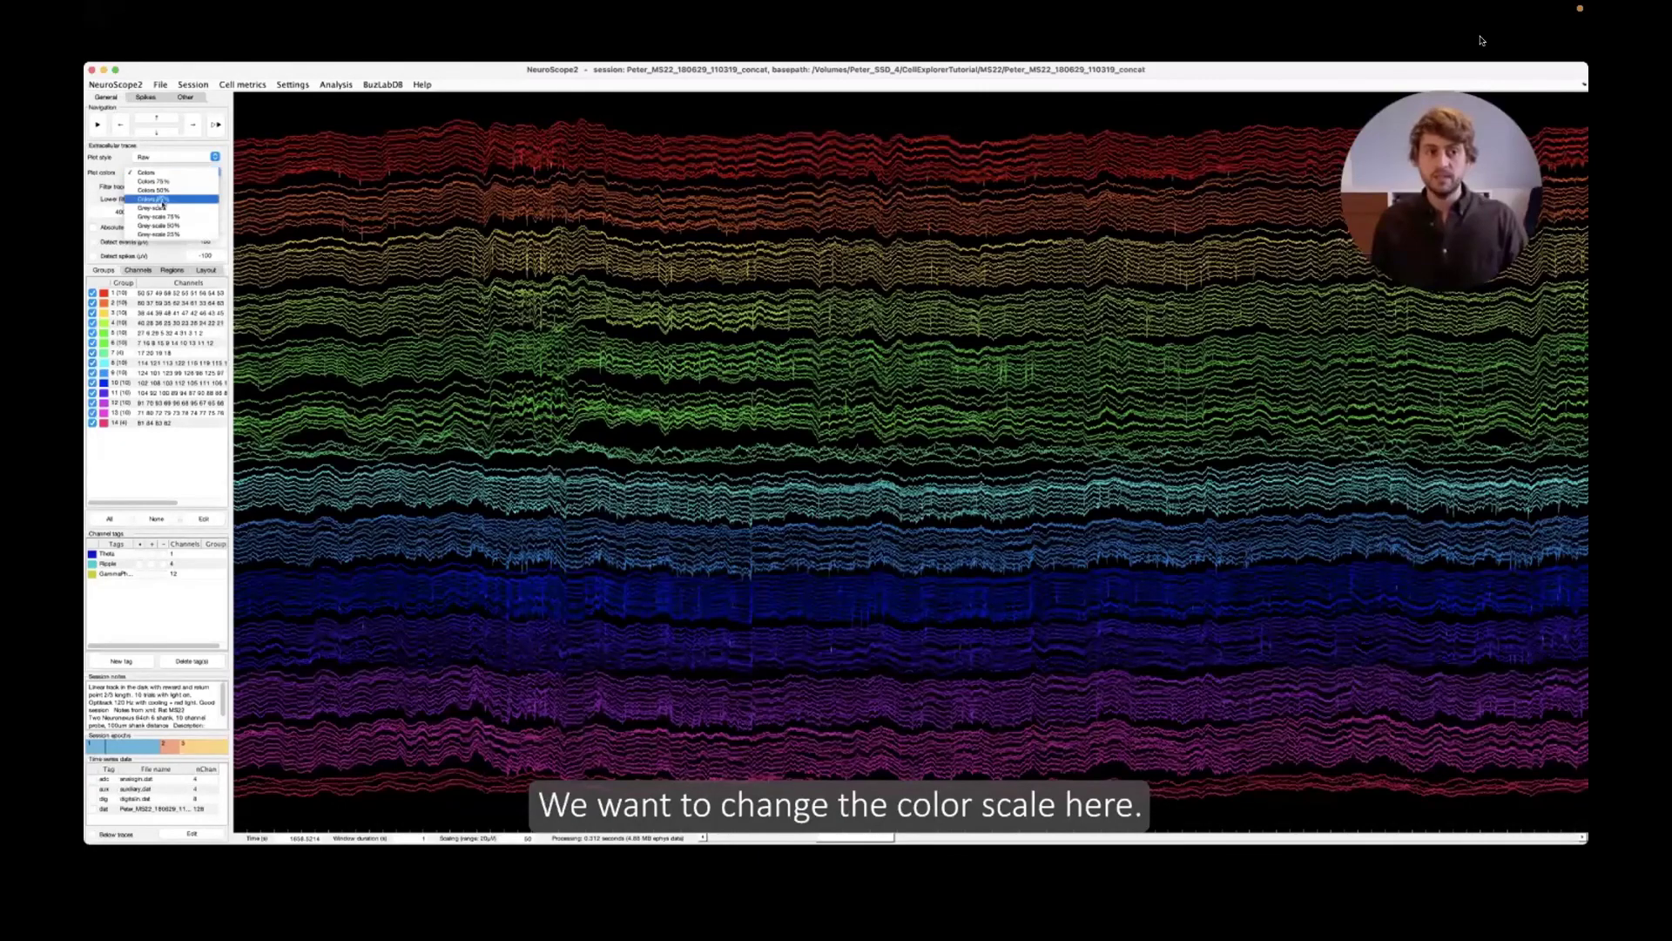
left_click(162, 216)
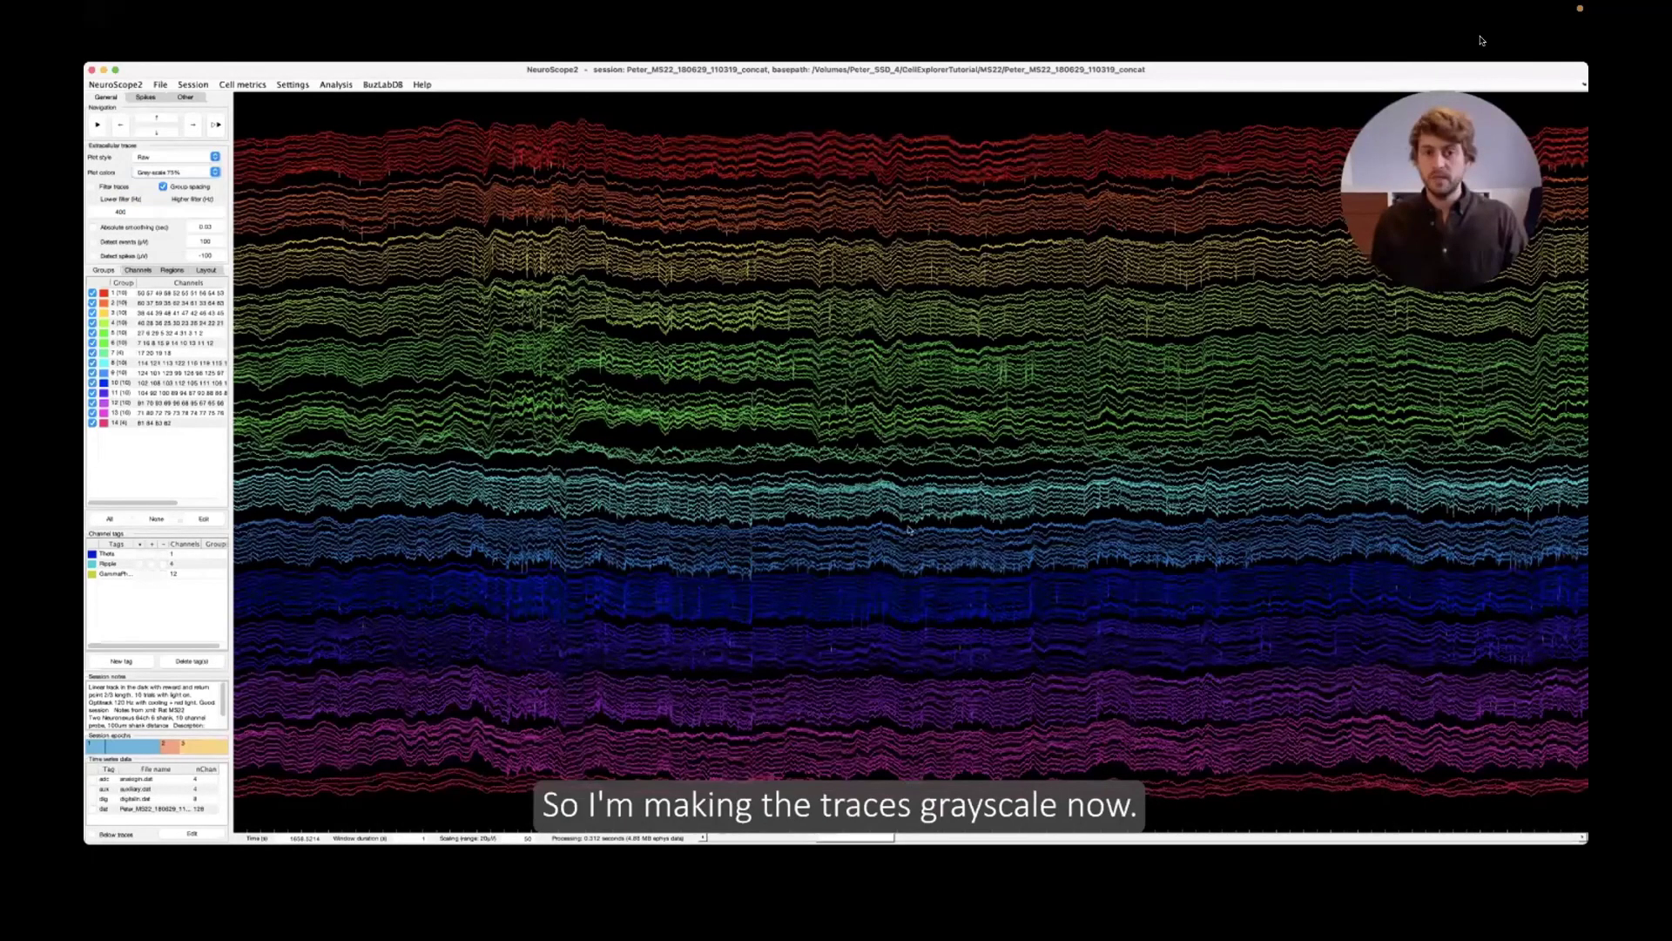
Show spike waveforms coloured by cell metrics, limited to Pyramidal Cell
left_click(146, 97)
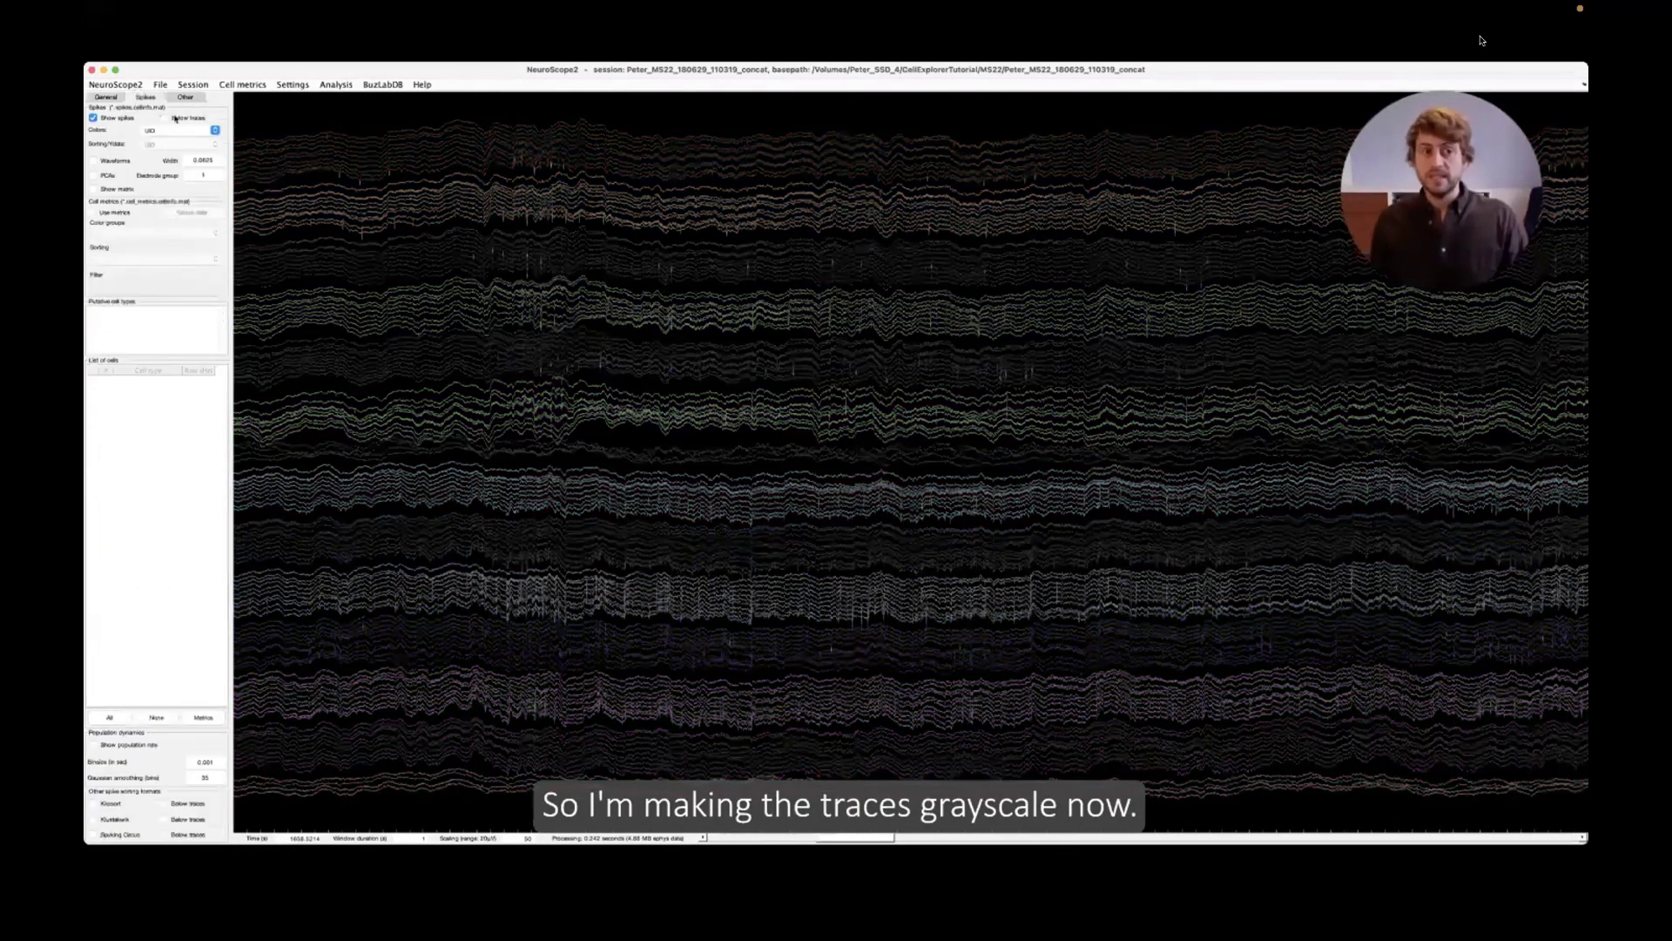
left_click(93, 160)
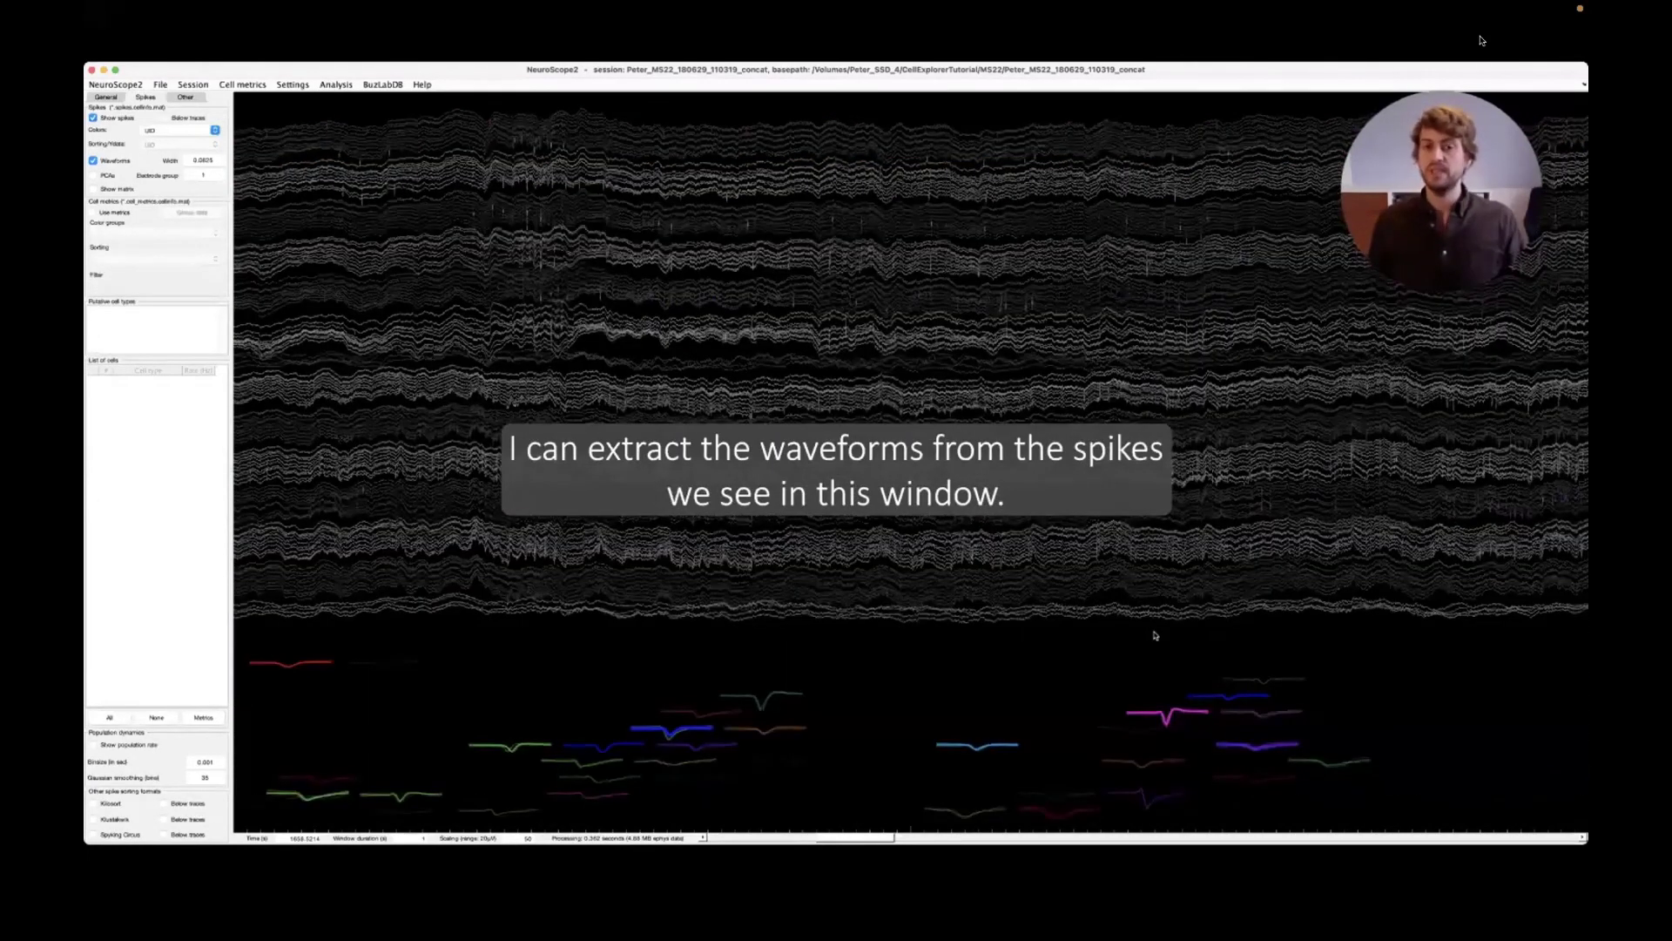
left_click(93, 212)
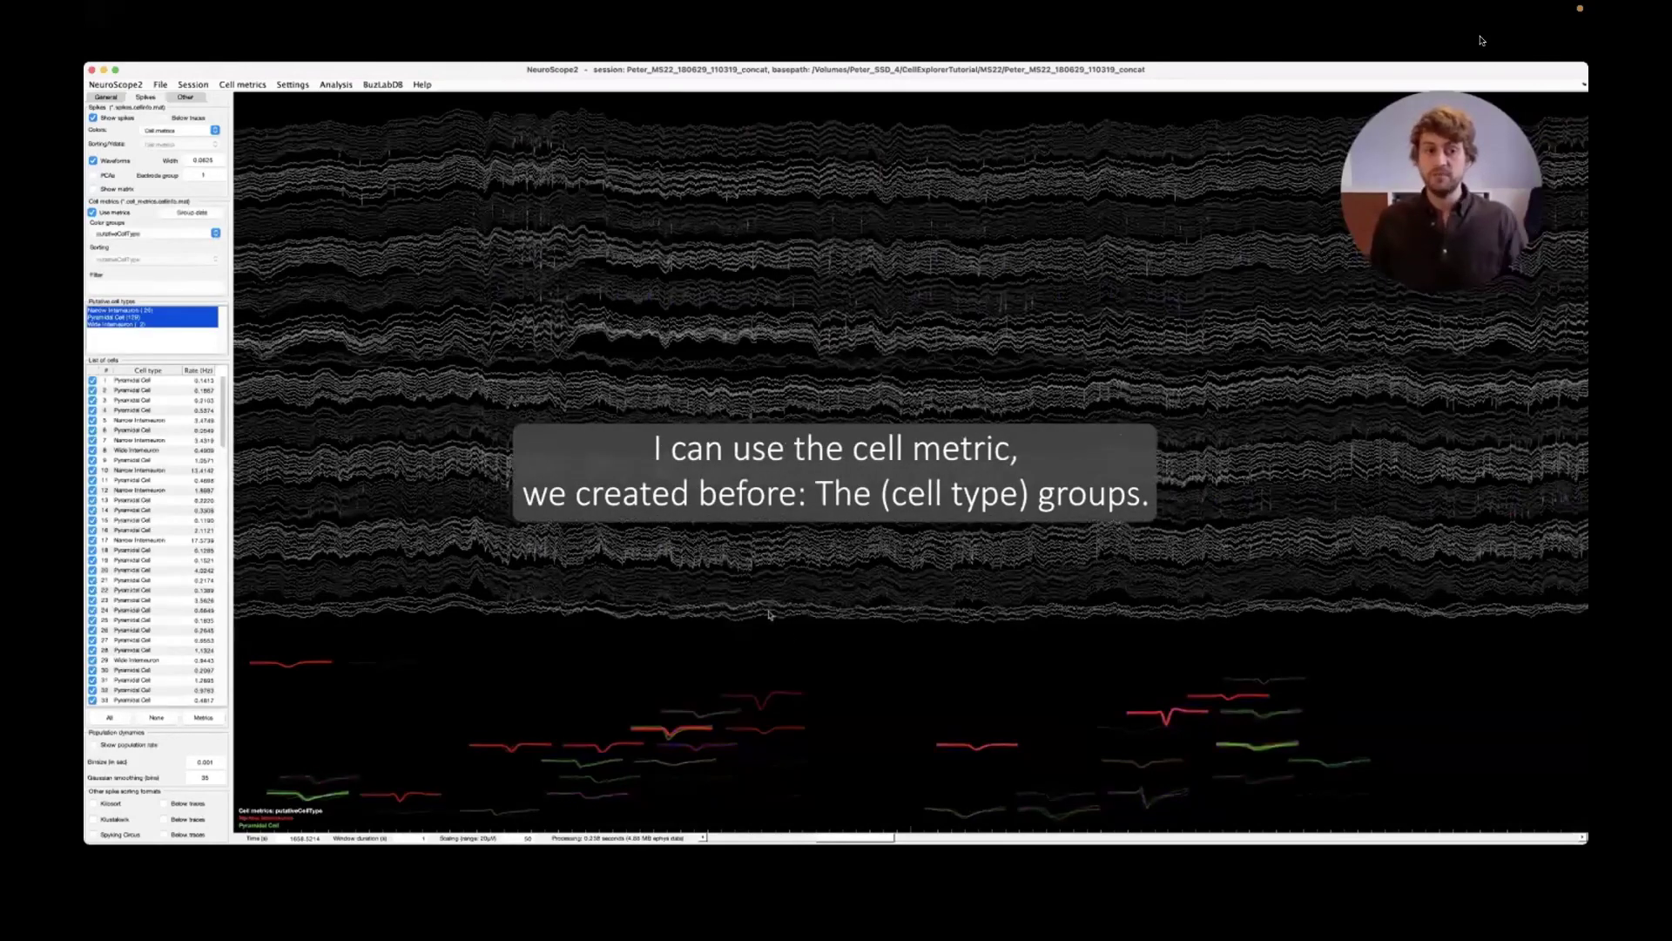
left_click(126, 317)
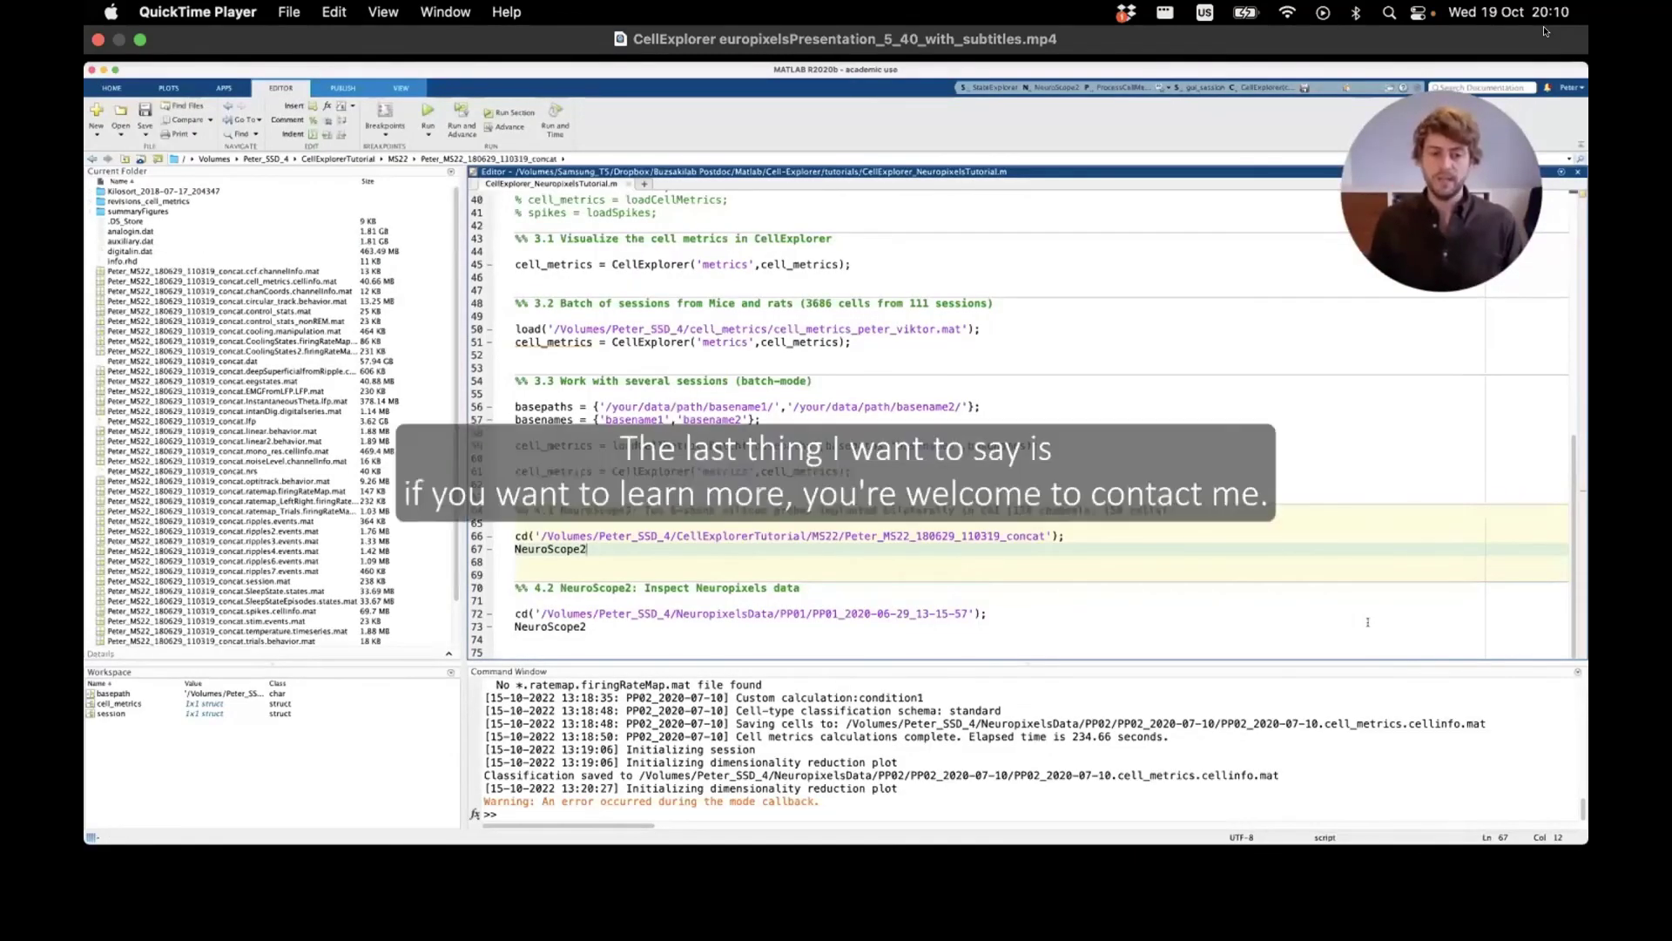
mouse_move(1560, 173)
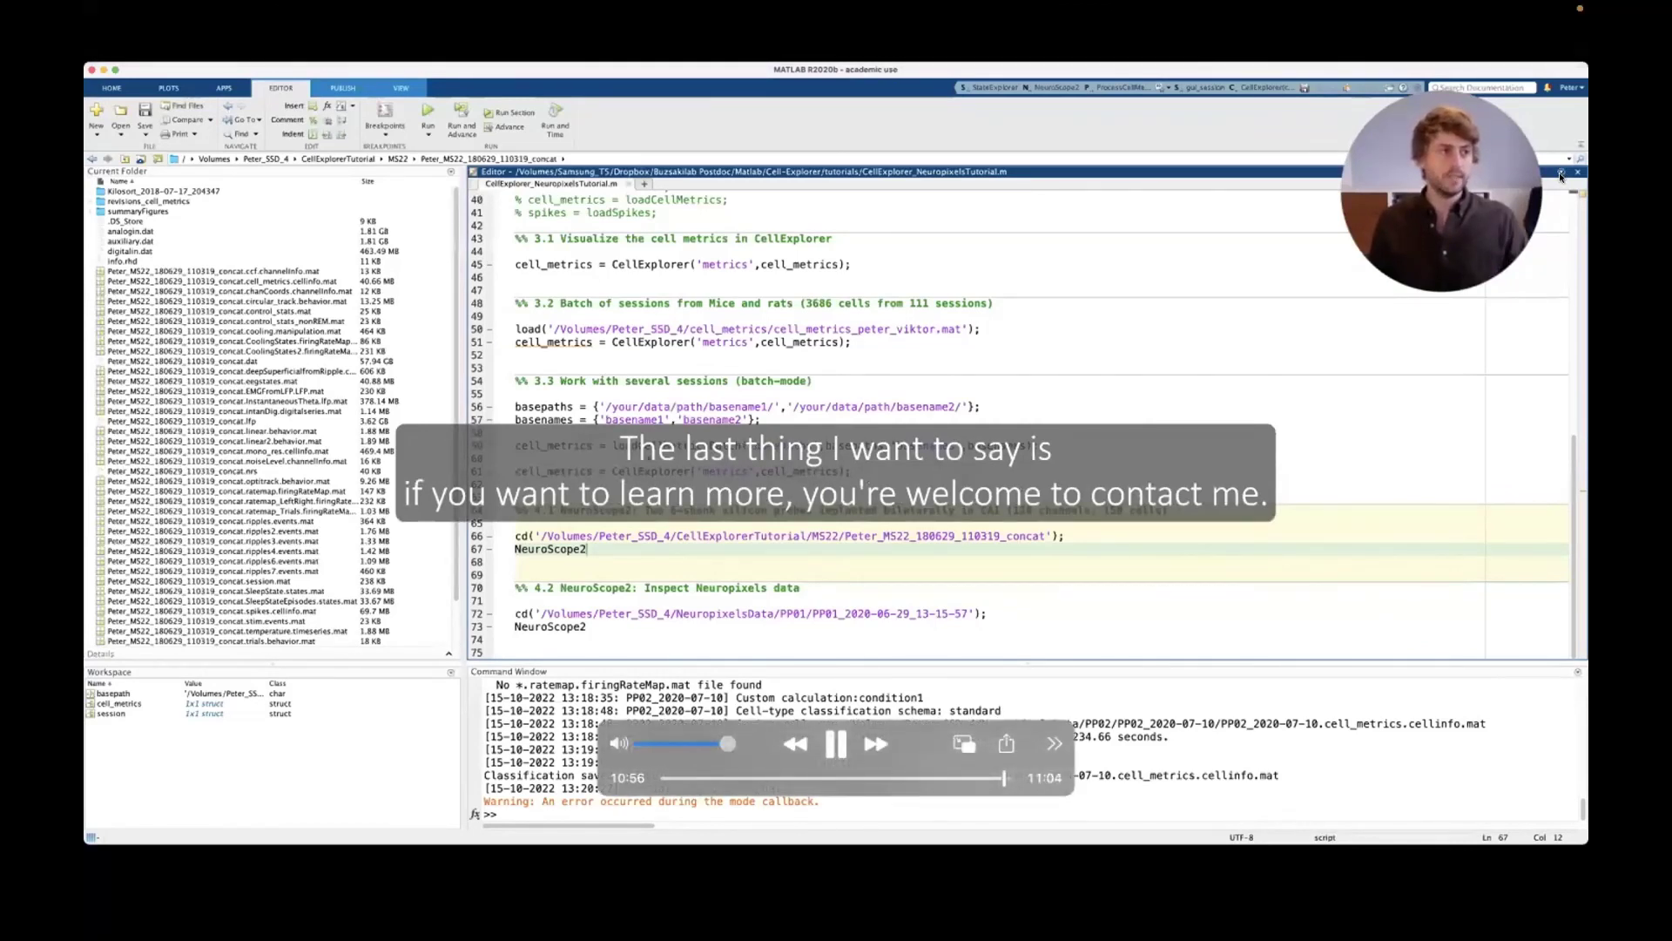